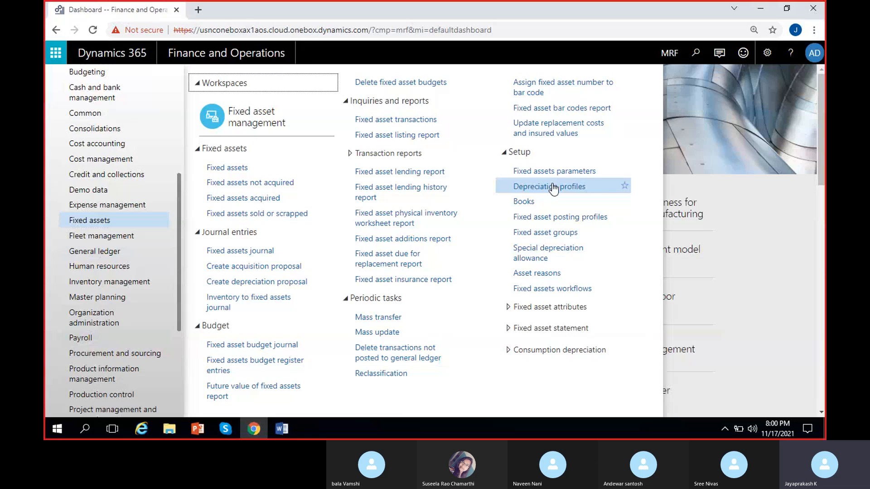
# Step: Open the fixed asset posting profiles and make the GEN profile editable
pyautogui.click(561, 220)
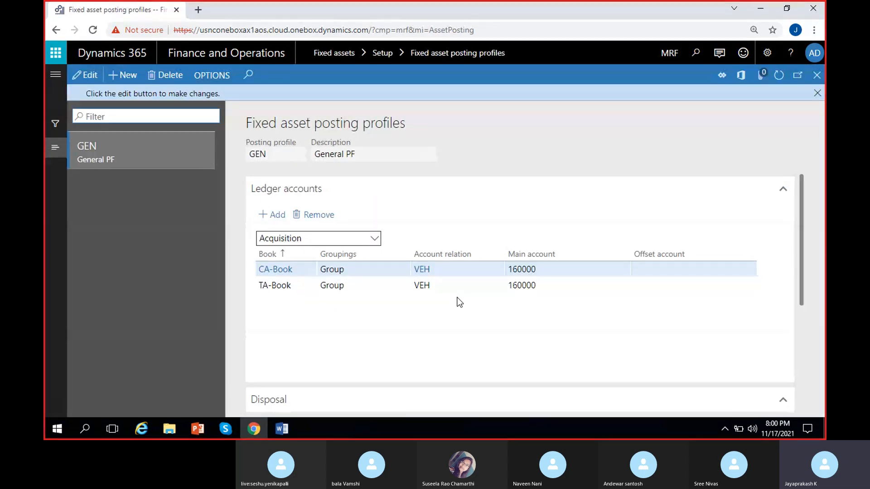
pyautogui.click(817, 93)
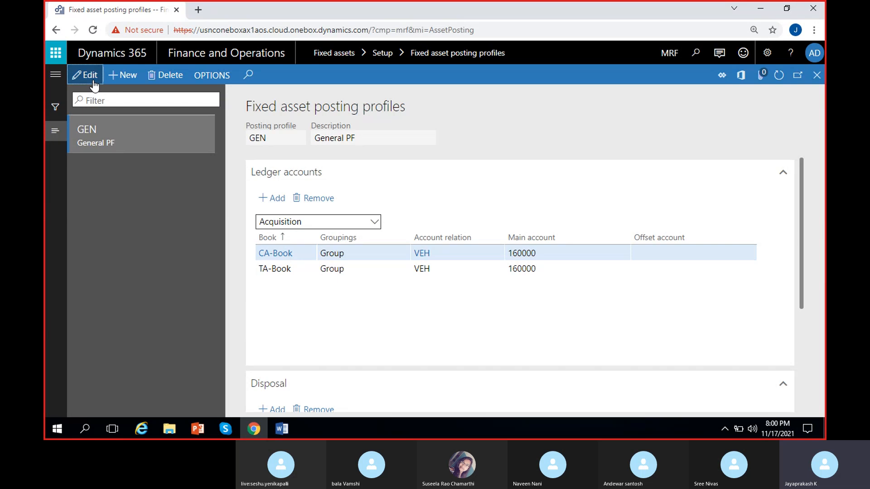
pyautogui.press('F2')
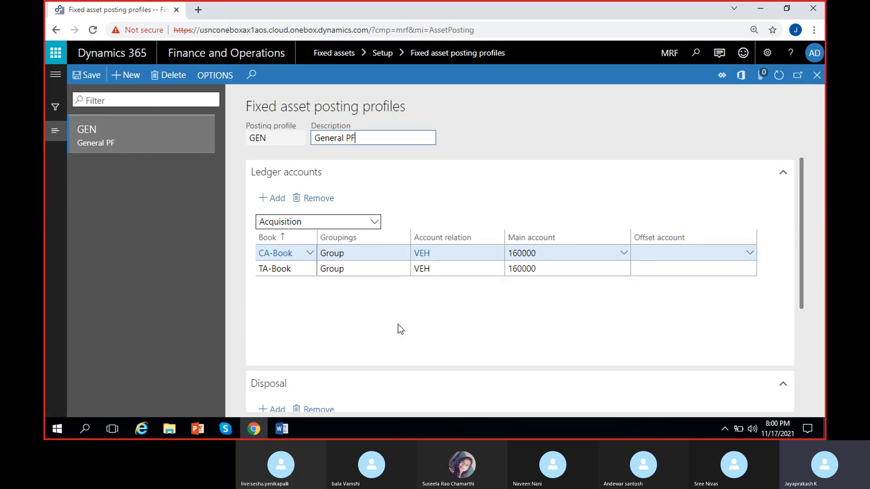
# Step: Add an acquisition ledger line for CA-Book with grouping Group and account relation F&F
pyautogui.click(271, 199)
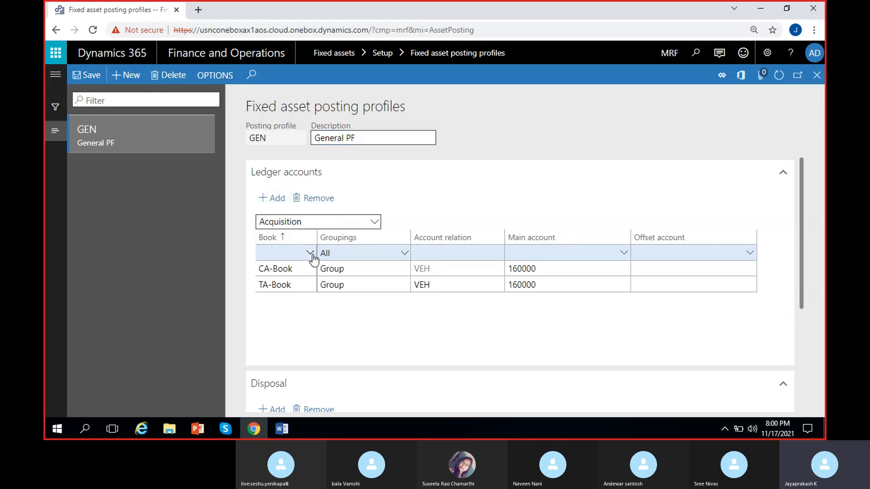
pyautogui.click(312, 254)
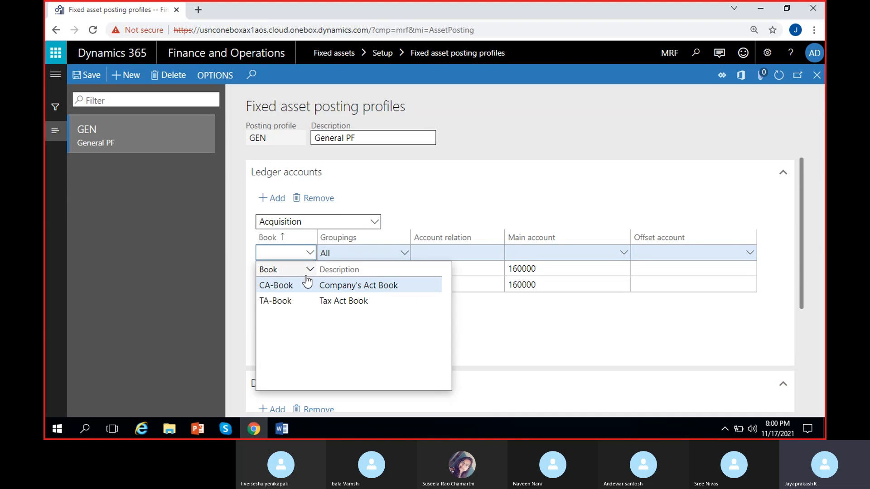
pyautogui.click(300, 284)
pyautogui.click(404, 254)
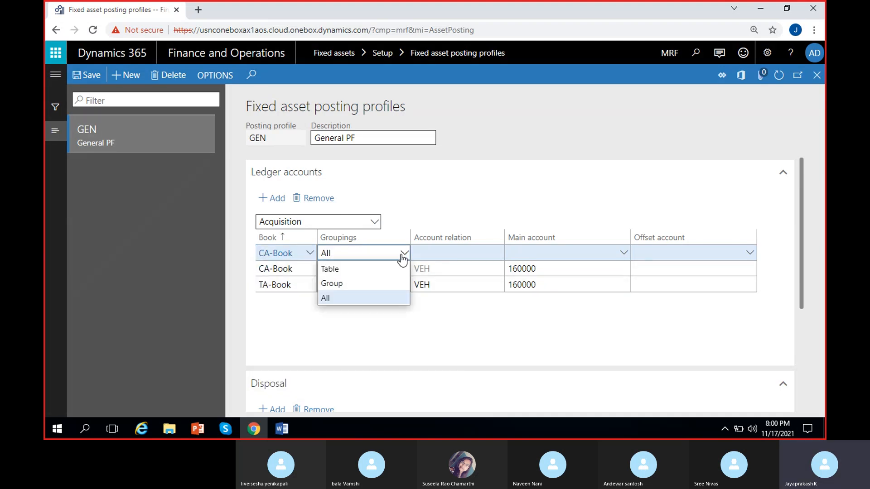
pyautogui.click(356, 281)
pyautogui.click(498, 254)
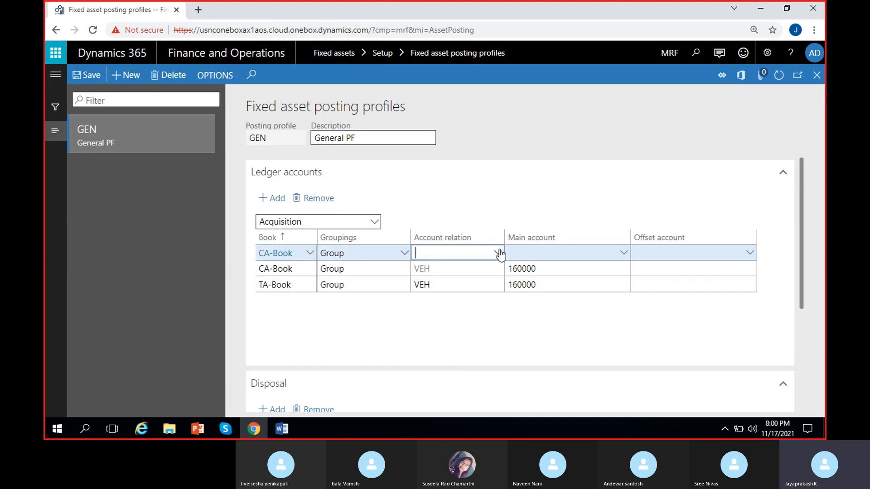
pyautogui.click(498, 253)
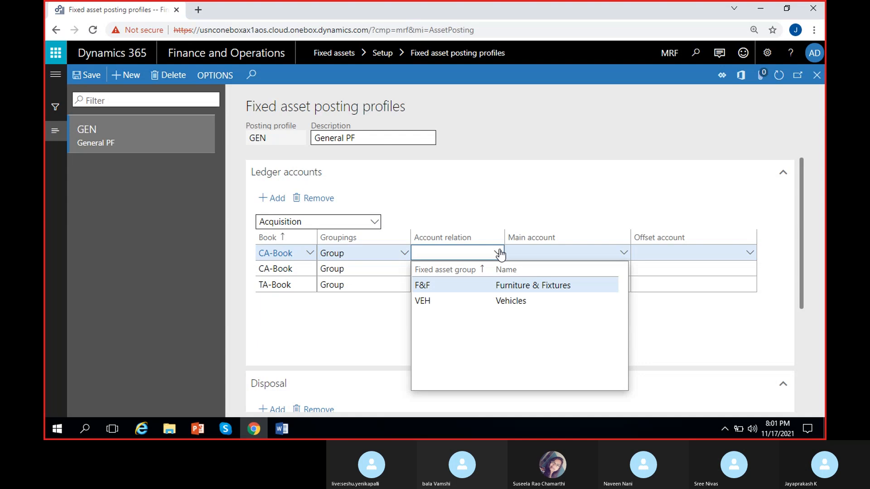
pyautogui.click(453, 285)
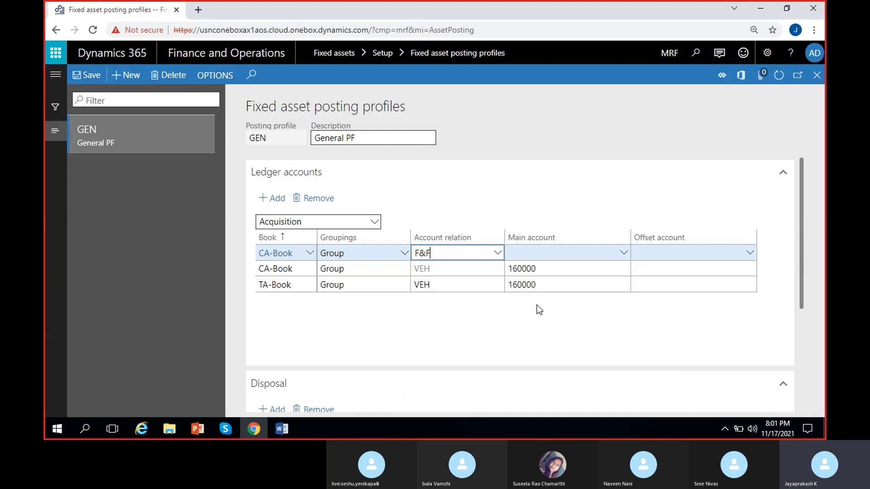
pyautogui.click(498, 252)
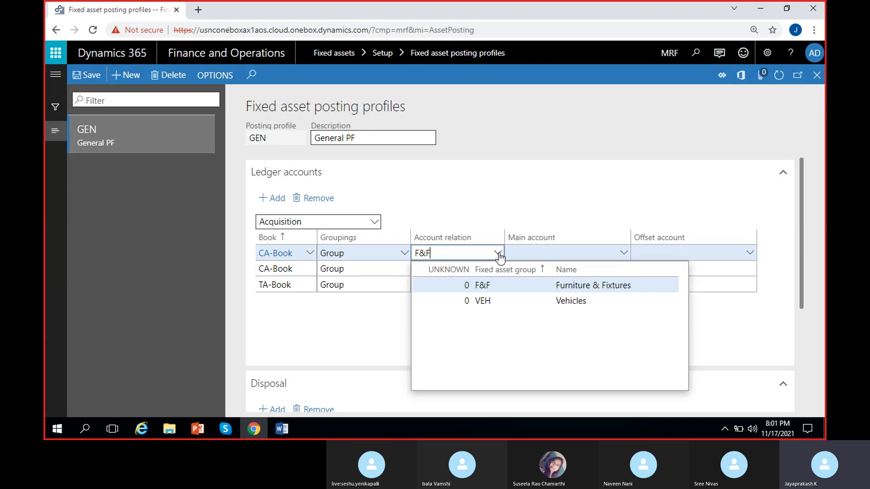
pyautogui.click(724, 316)
# Step: From the new line's main account details, create main account 161000 named "Fixed asset - Furniture&Fixtures"
pyautogui.rightClick(623, 253)
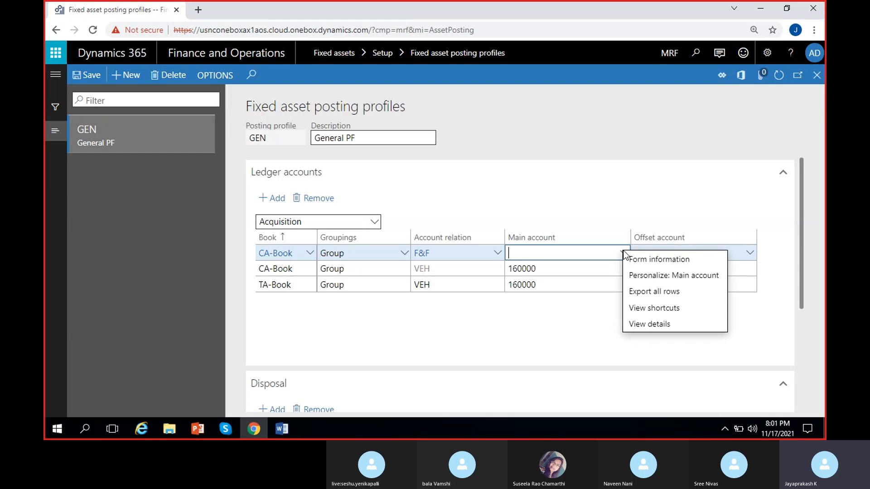
pyautogui.click(652, 323)
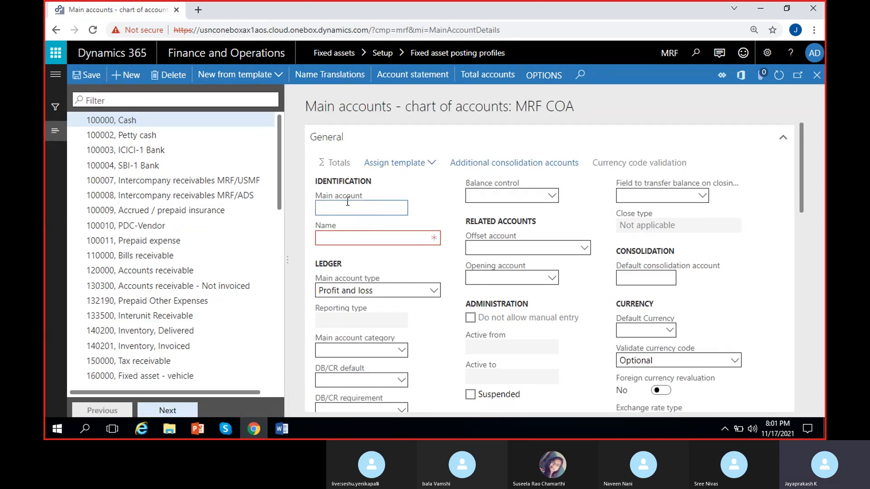
pyautogui.write('1610000')
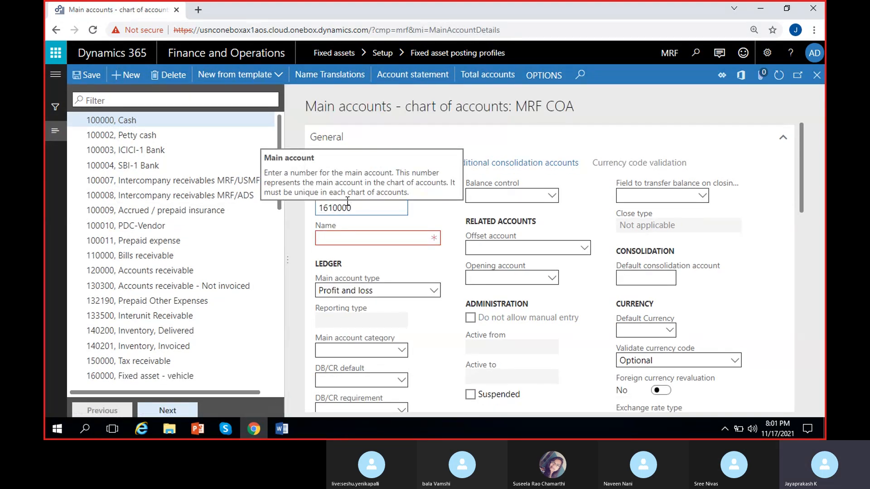
pyautogui.click(369, 240)
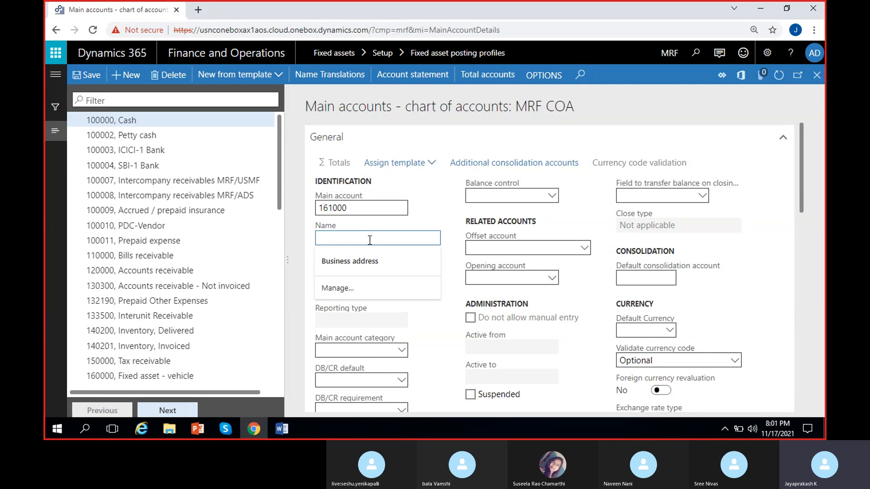
pyautogui.write('FuF')
pyautogui.press('BackSpace')
pyautogui.write('Fo')
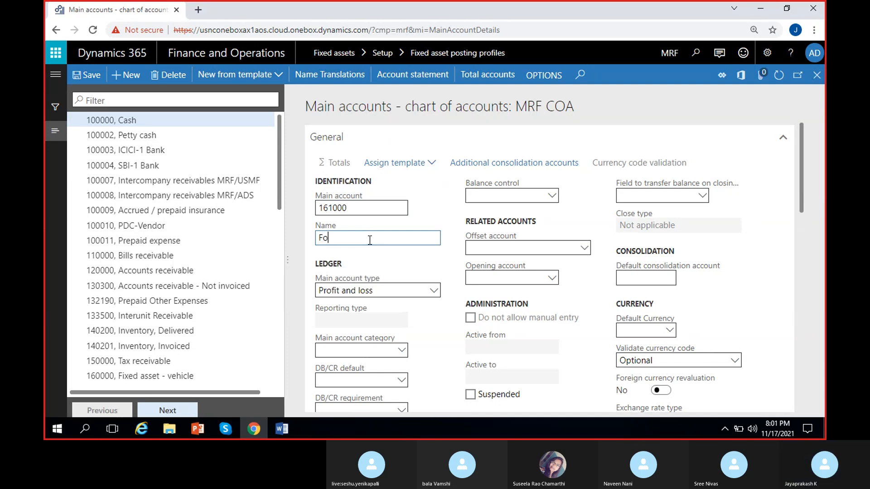
pyautogui.write('ixed asset')
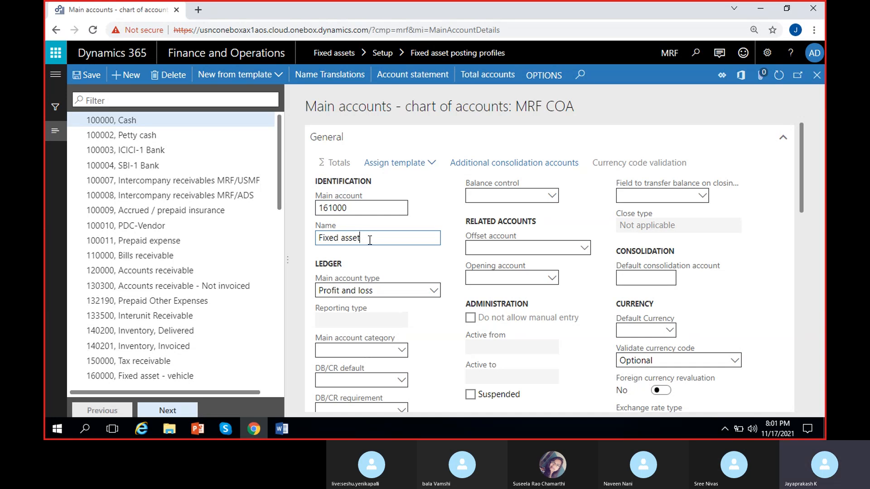
pyautogui.write(' - furniture')
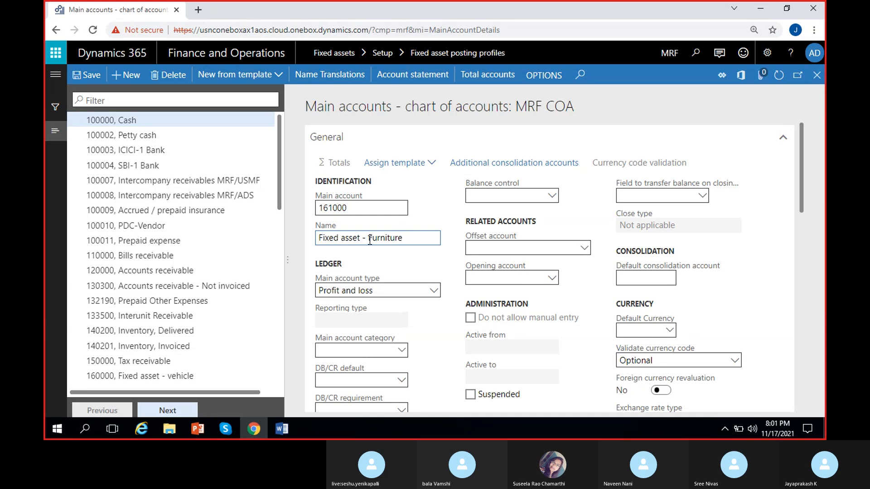
pyautogui.write('&F')
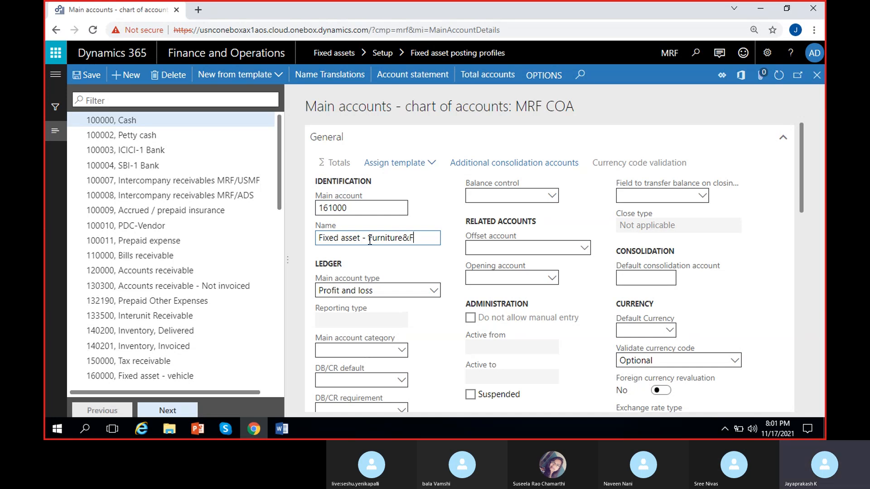
pyautogui.write('ixtures')
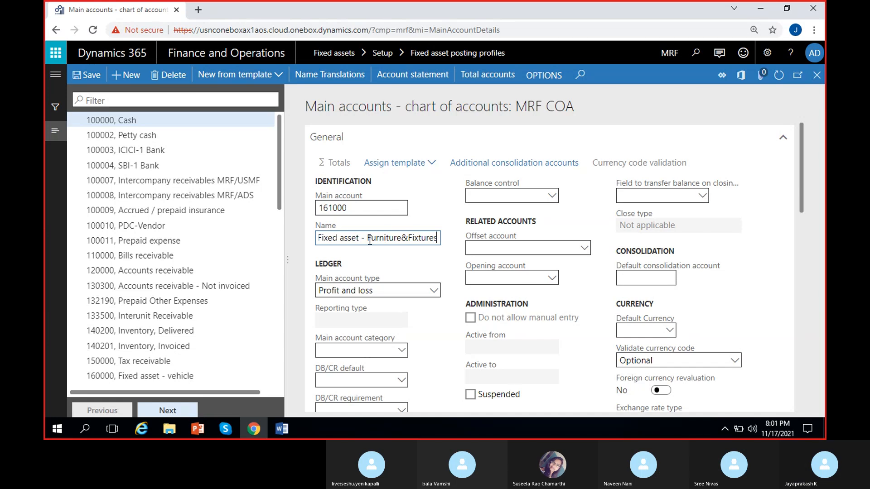
pyautogui.click(379, 253)
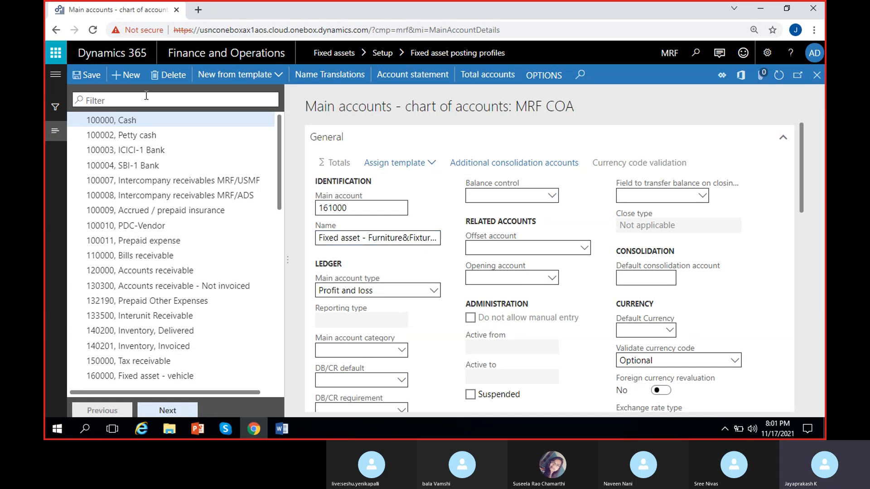
# Step: Set the new main account's type to Asset and save the account
pyautogui.click(344, 291)
pyautogui.click(338, 202)
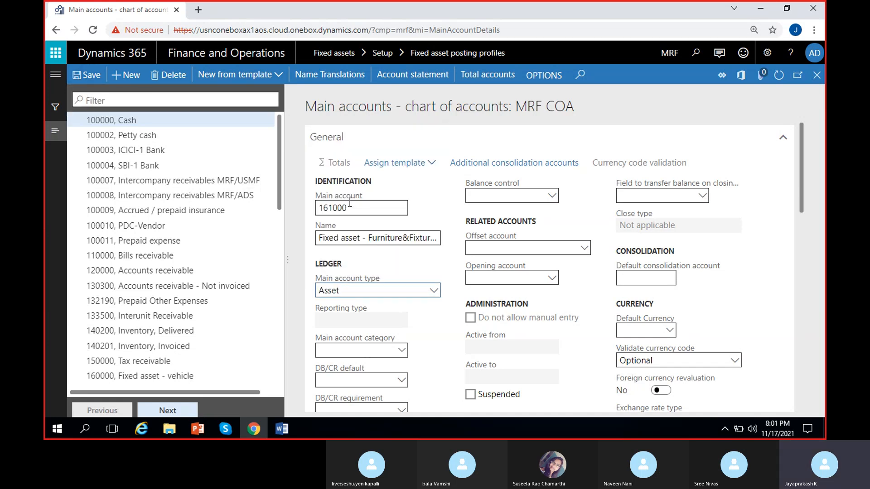
pyautogui.click(86, 77)
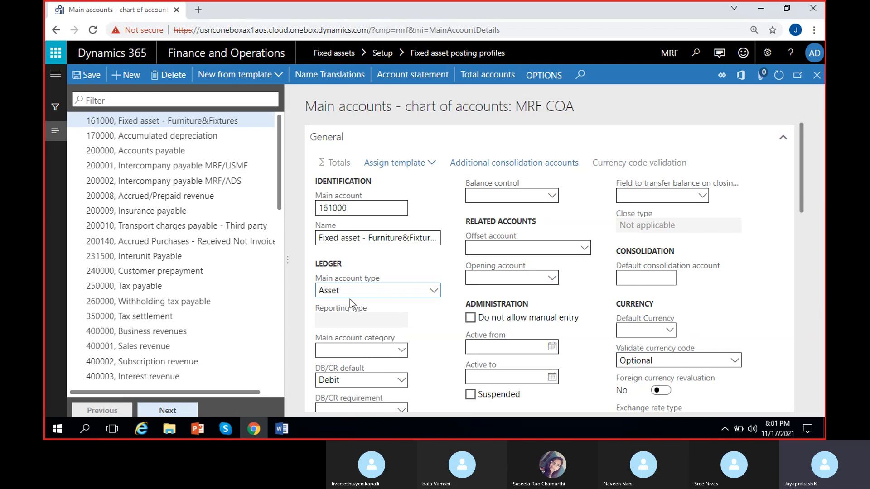
# Step: Return to the posting profile and assign main account 161000 to the CA-Book F&F acquisition line
pyautogui.moveTo(376, 323)
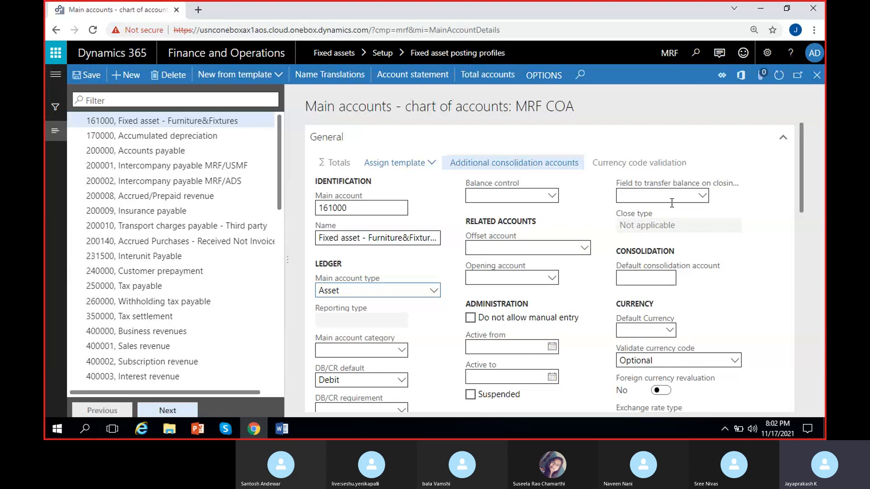
pyautogui.click(367, 208)
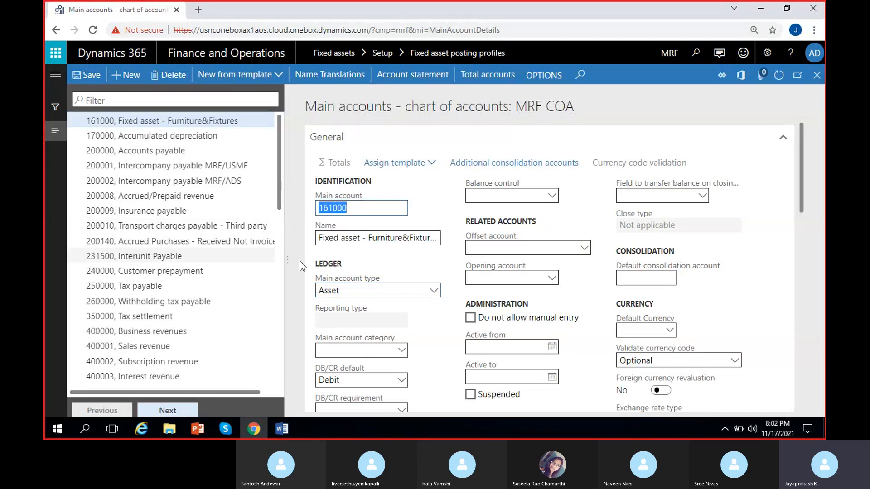
pyautogui.click(817, 75)
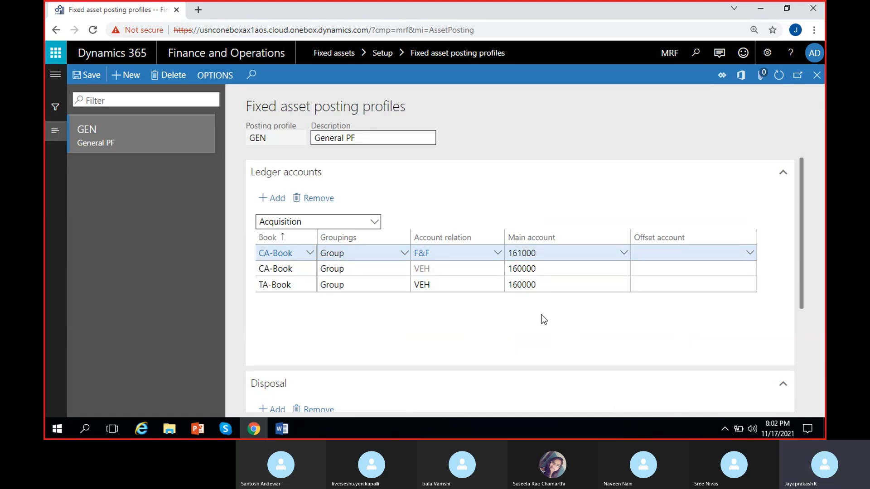
pyautogui.click(626, 256)
pyautogui.click(625, 253)
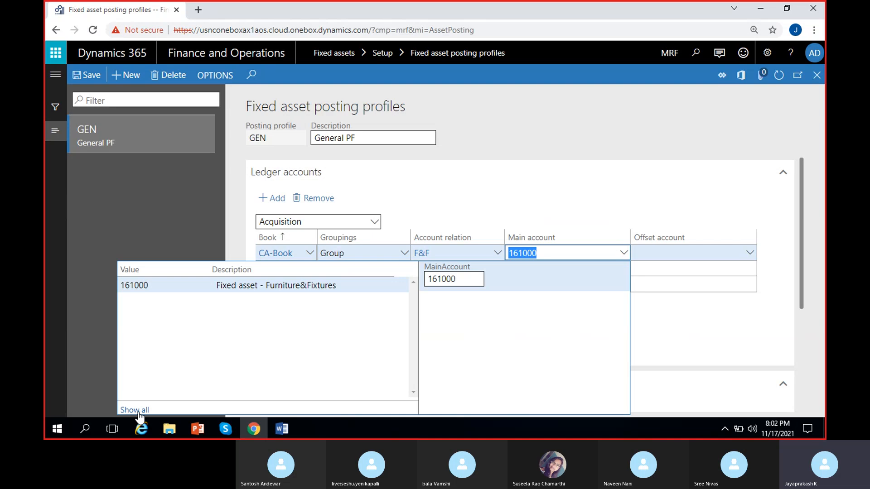
pyautogui.click(646, 340)
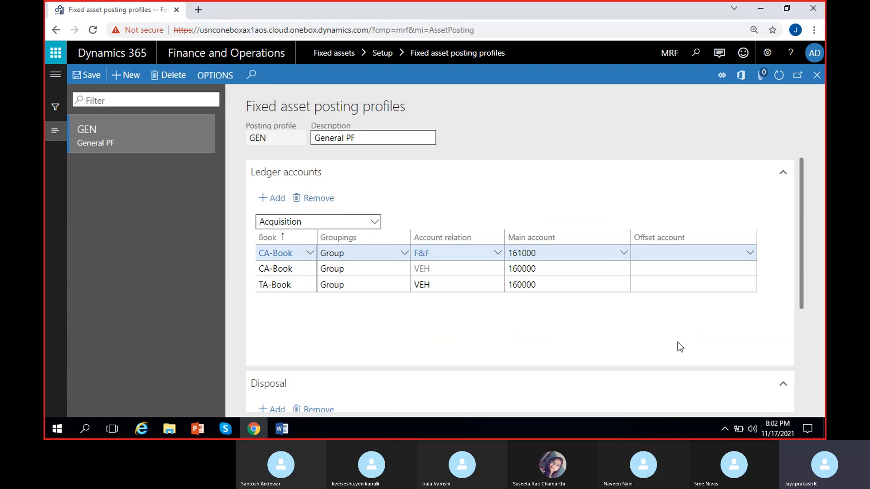
# Step: Add another acquisition ledger line for TA-Book with grouping Group and account relation F&F
pyautogui.click(271, 198)
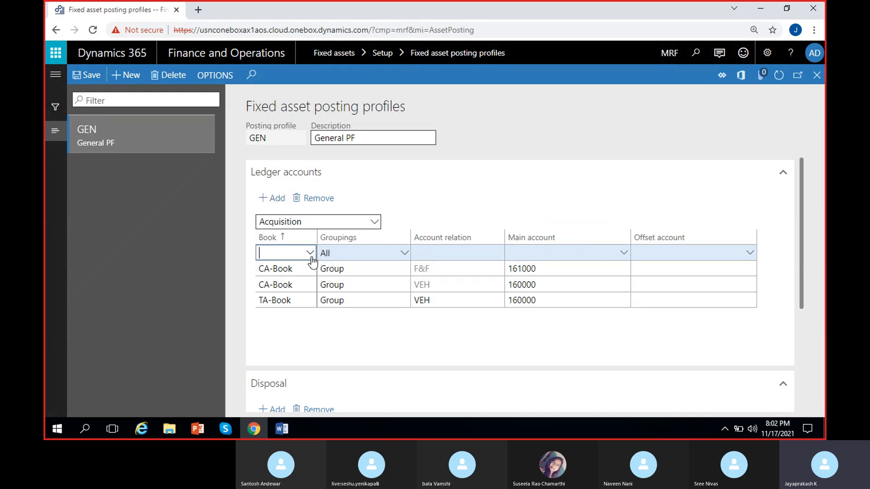
pyautogui.click(310, 252)
pyautogui.click(290, 301)
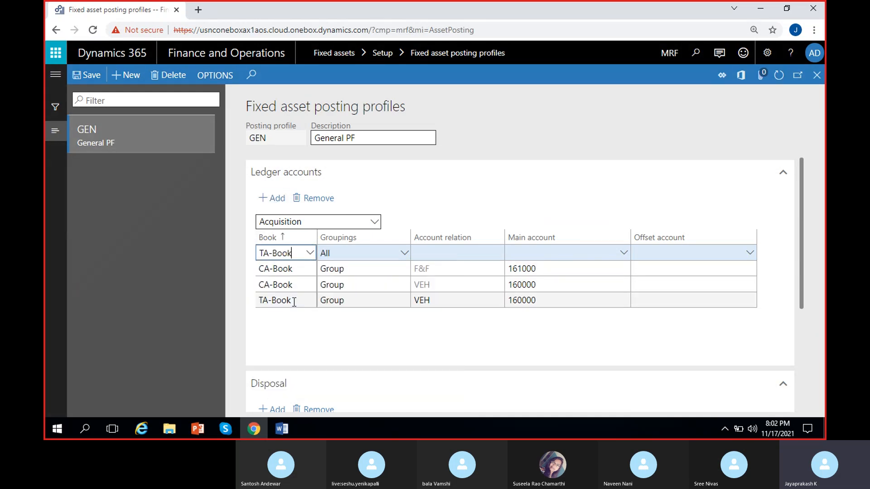
pyautogui.click(403, 253)
pyautogui.click(332, 283)
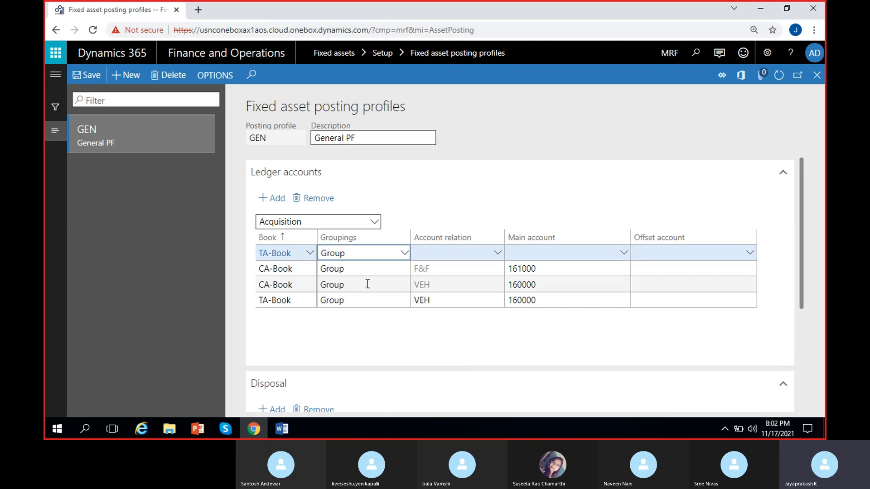
pyautogui.click(441, 269)
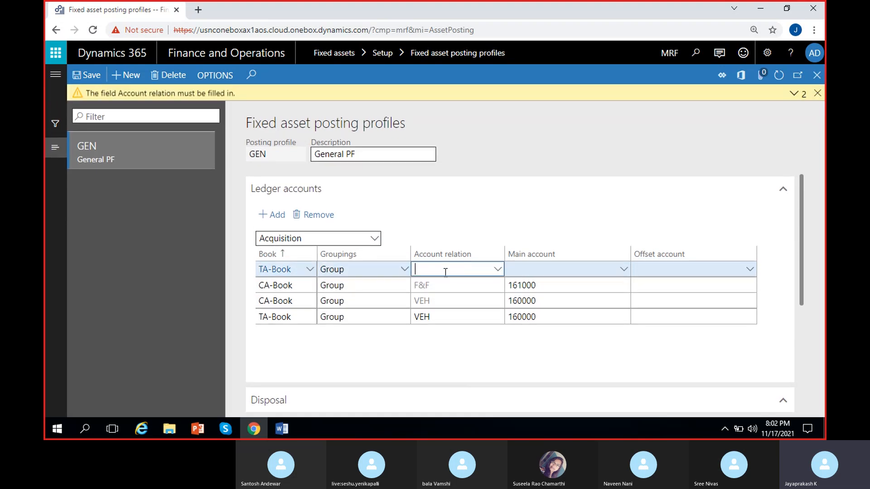
pyautogui.click(817, 94)
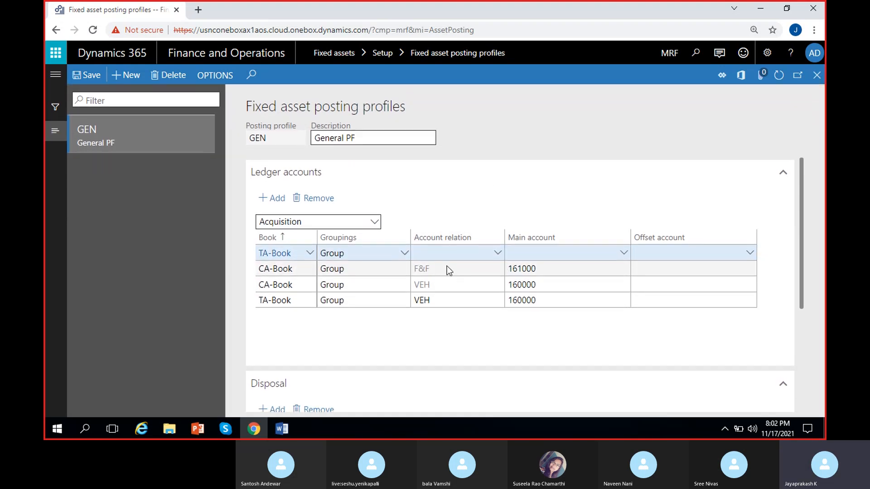
pyautogui.click(498, 252)
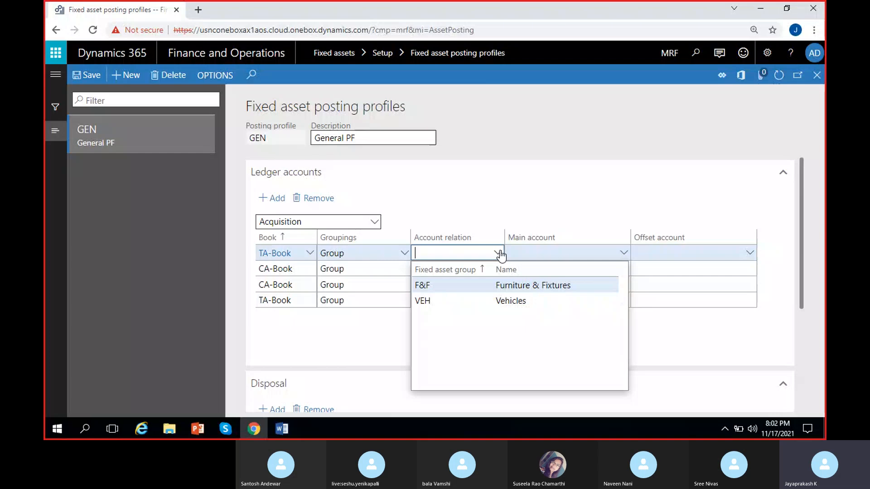
pyautogui.click(450, 284)
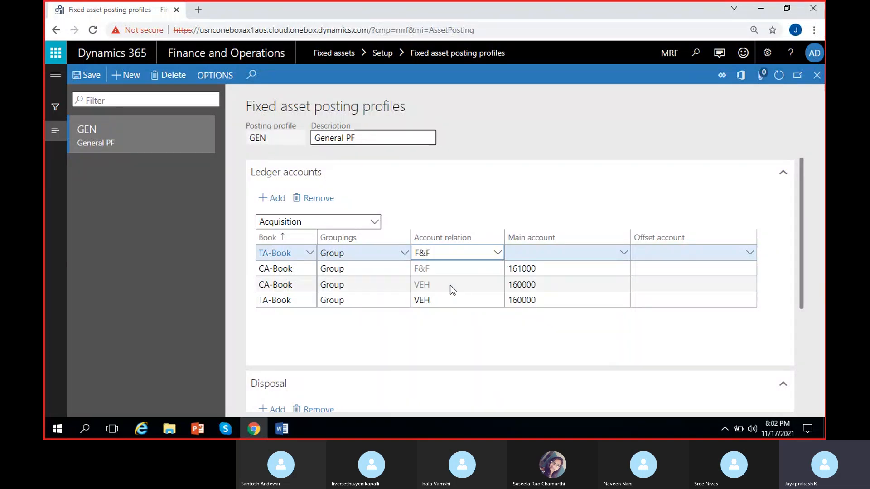
# Step: Copy main account 161000 from the CA-Book F&F line into the new TA-Book F&F line
pyautogui.click(546, 269)
pyautogui.hotkey('ctrl', 'c')
pyautogui.click(549, 253)
pyautogui.hotkey('ctrl', 'v')
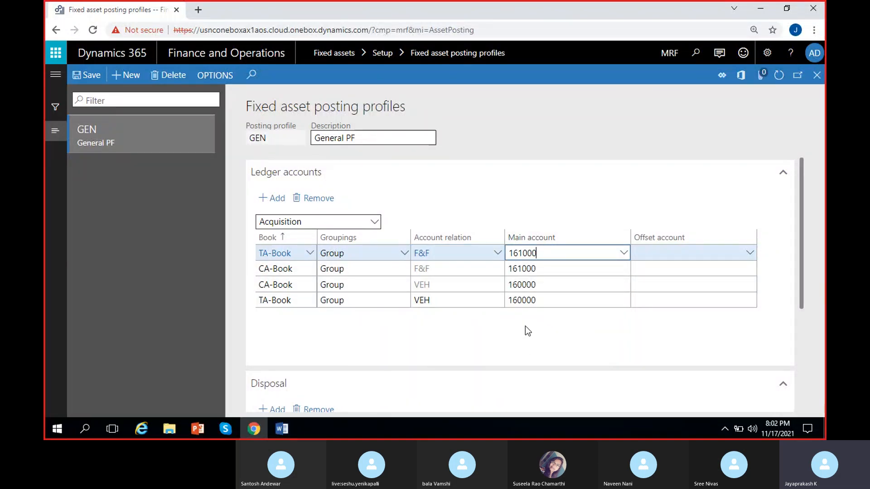
# Step: Add an acquisition adjustment ledger line for CA-Book with grouping Group, account relation F&F and main account 161000
pyautogui.click(375, 222)
pyautogui.click(310, 254)
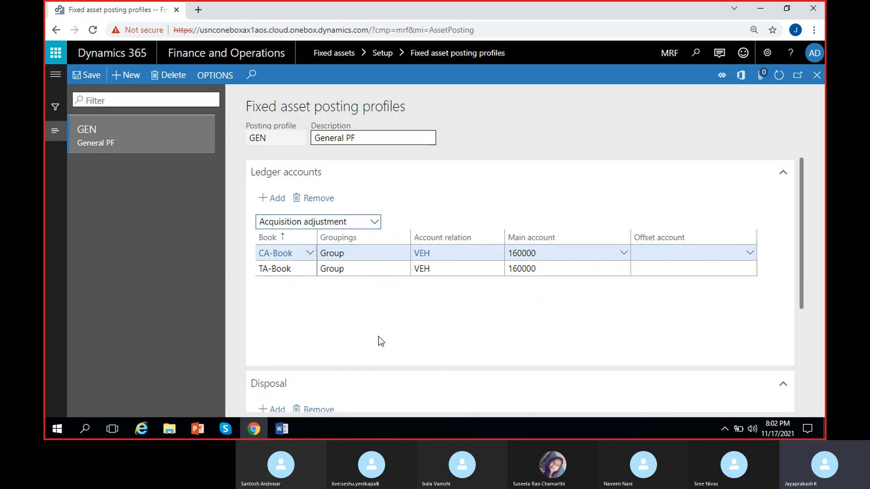
pyautogui.click(275, 203)
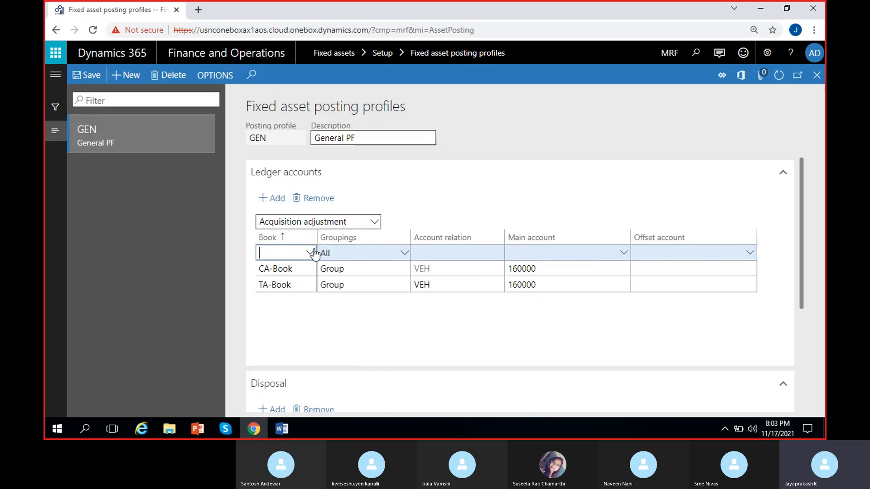
pyautogui.click(310, 253)
pyautogui.click(304, 285)
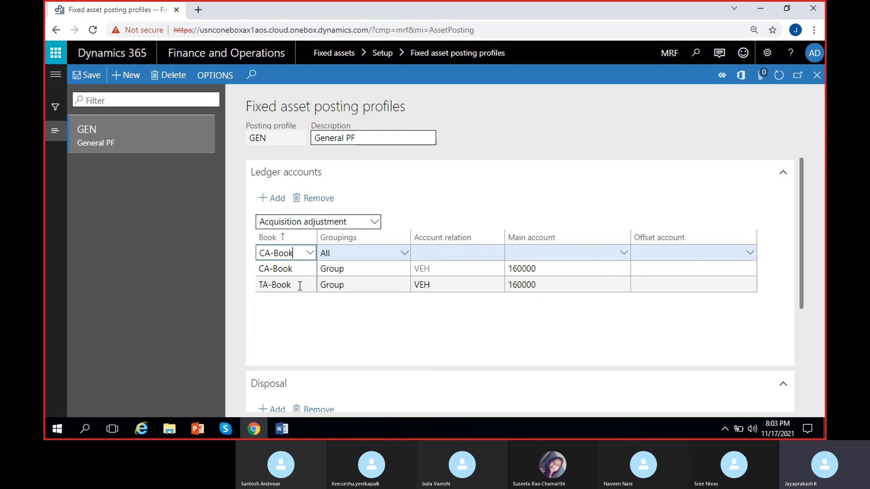
pyautogui.click(403, 254)
pyautogui.click(378, 284)
pyautogui.click(496, 253)
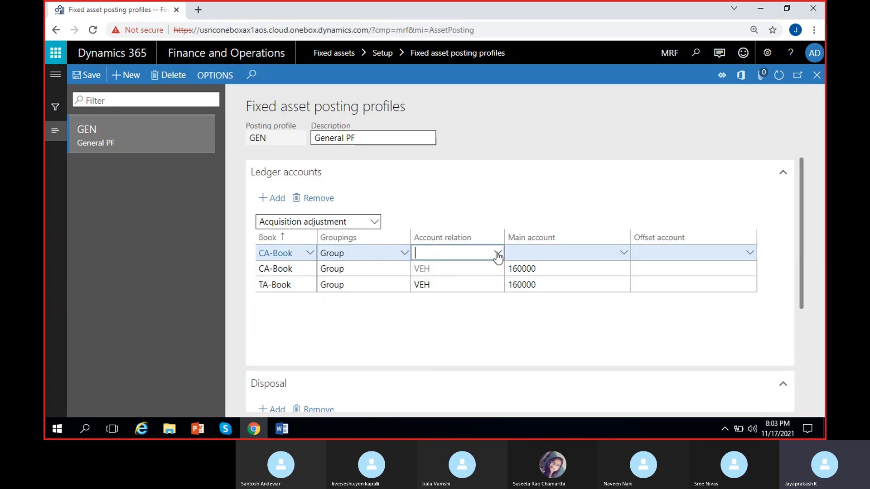
pyautogui.click(448, 285)
pyautogui.click(536, 252)
pyautogui.write('161000')
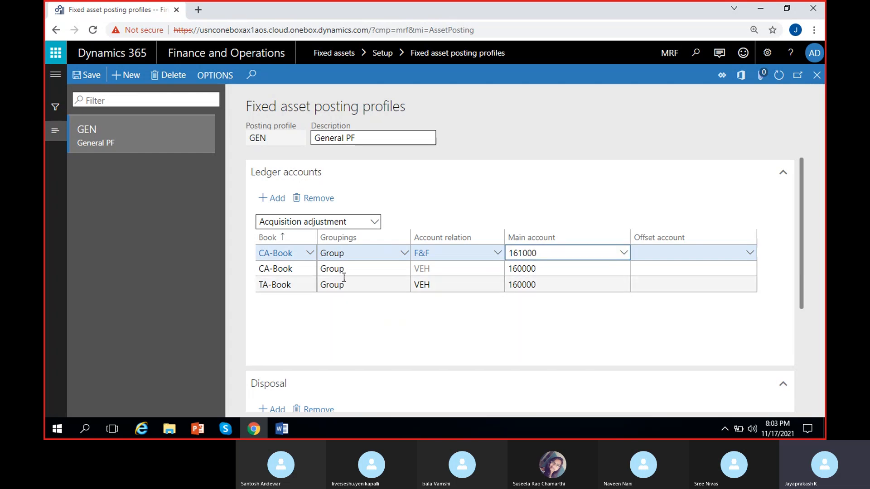
# Step: Add an acquisition adjustment ledger line for TA-Book with grouping Group, account relation F&F and main account 161000
pyautogui.click(272, 199)
pyautogui.click(310, 253)
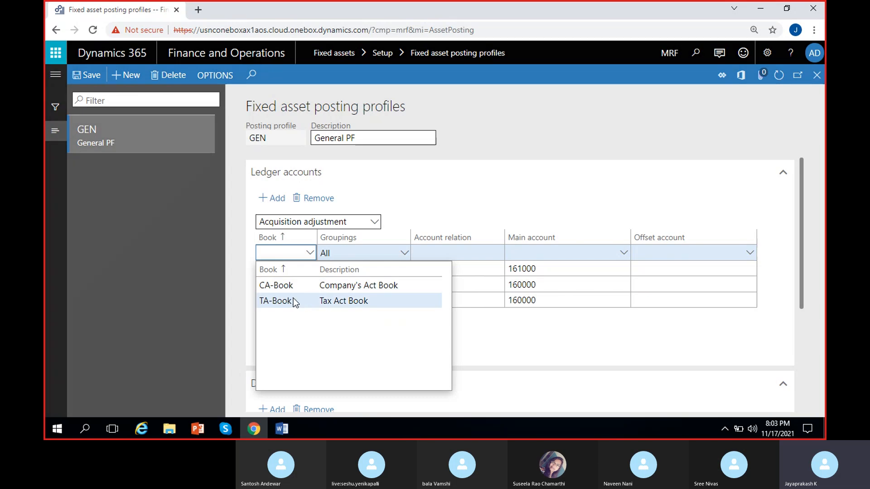
pyautogui.click(295, 301)
pyautogui.click(392, 249)
pyautogui.click(347, 284)
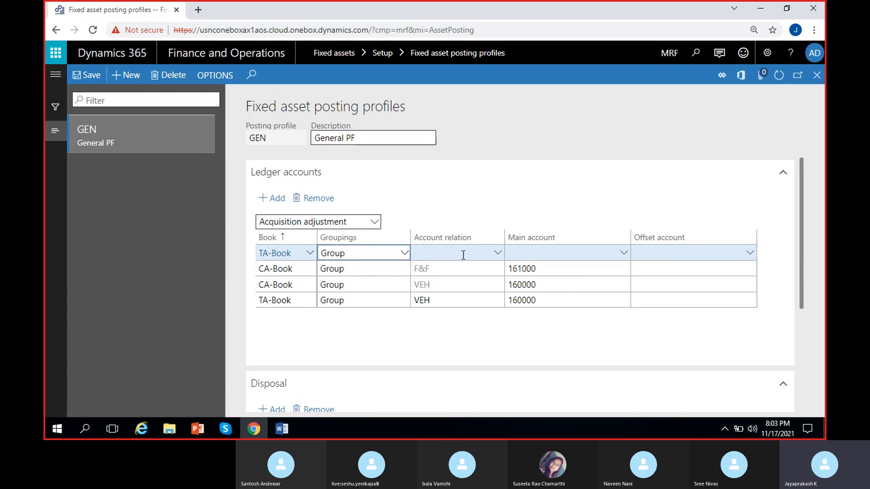
pyautogui.click(497, 252)
pyautogui.click(435, 283)
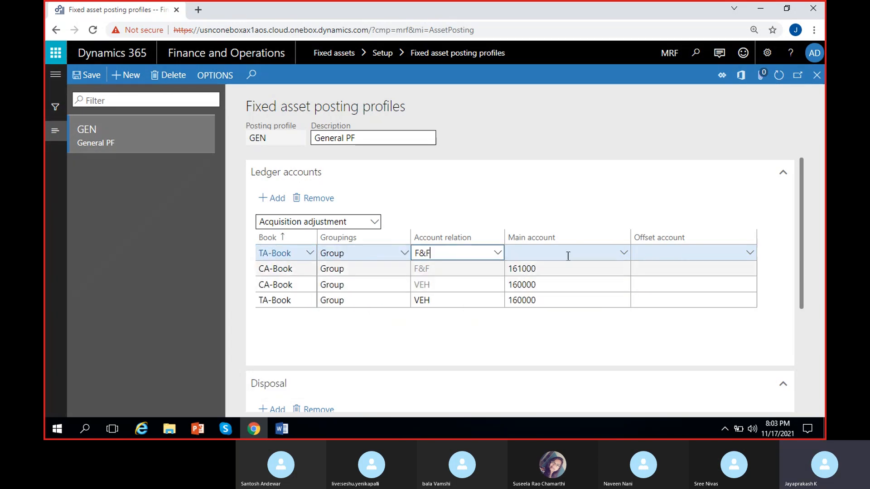
pyautogui.click(557, 251)
pyautogui.hotkey('ctrl', 'v')
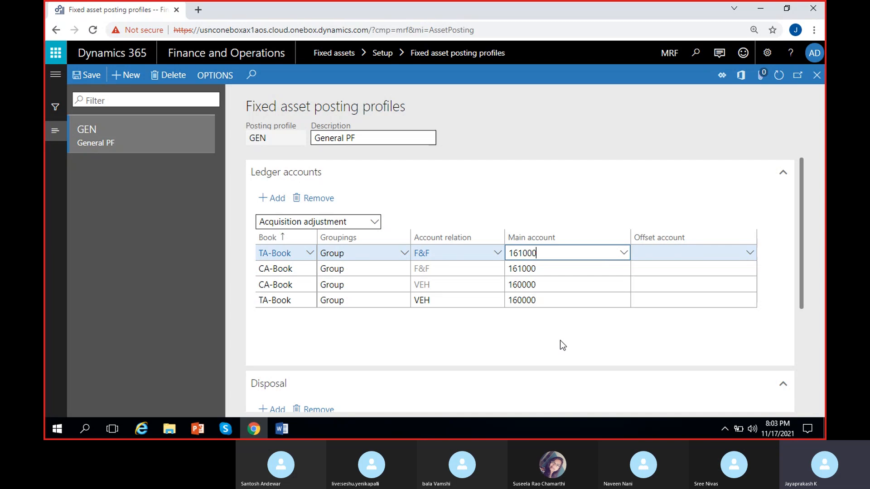
# Step: Switch the ledger accounts to Depreciation and add a CA-Book line with grouping Group and account relation F&F
pyautogui.click(375, 222)
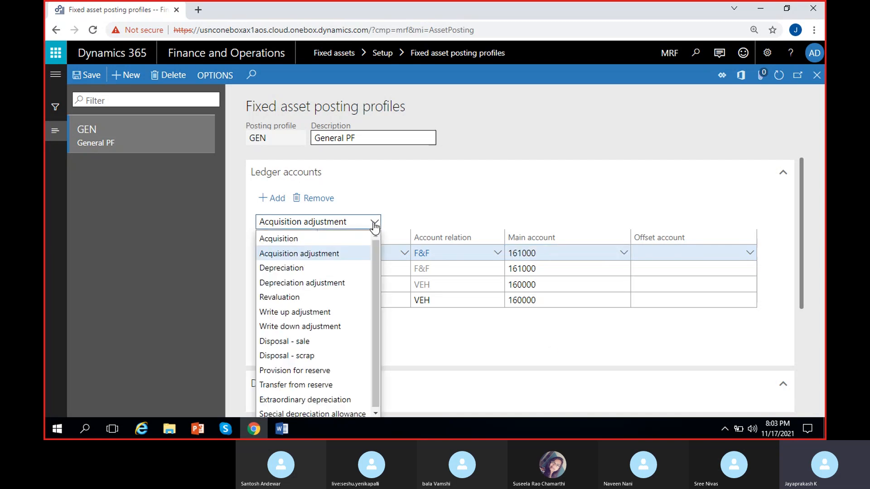
pyautogui.click(368, 269)
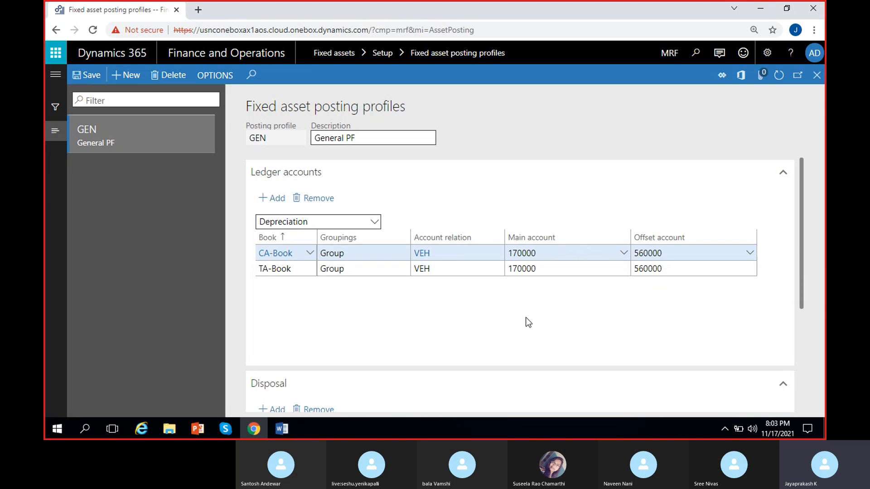
pyautogui.click(273, 198)
pyautogui.click(310, 252)
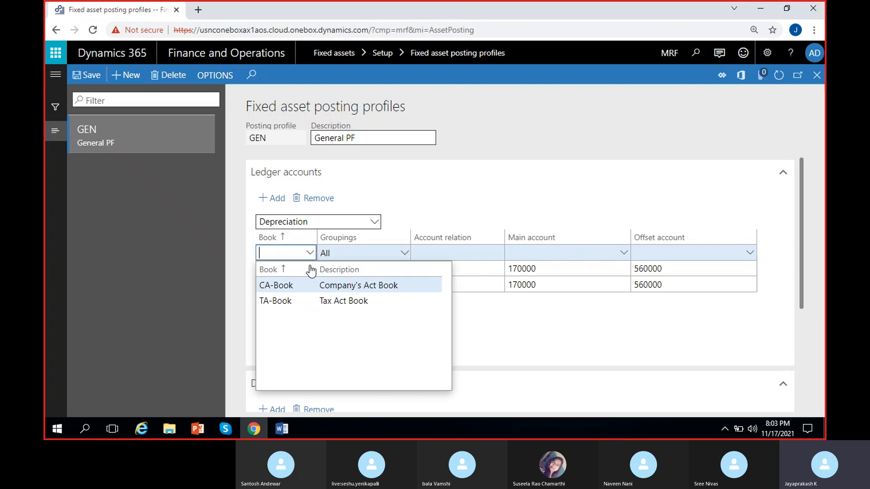
pyautogui.click(296, 281)
pyautogui.click(401, 253)
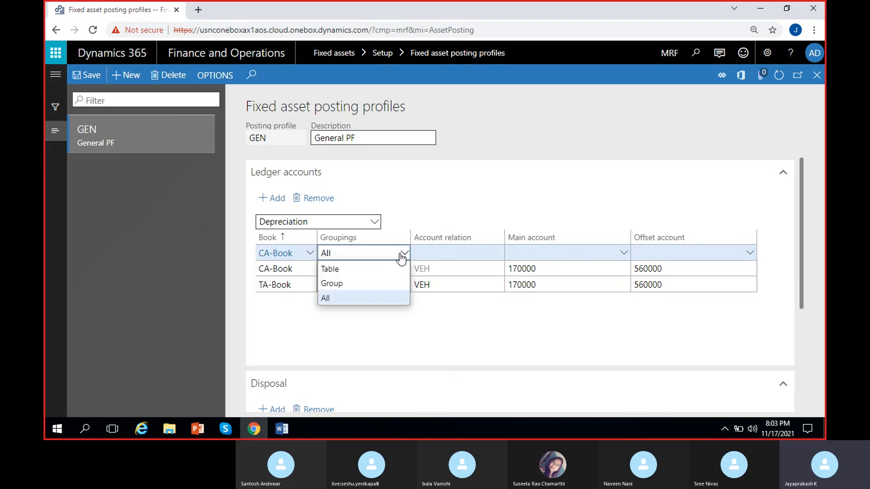
pyautogui.click(352, 284)
pyautogui.click(498, 254)
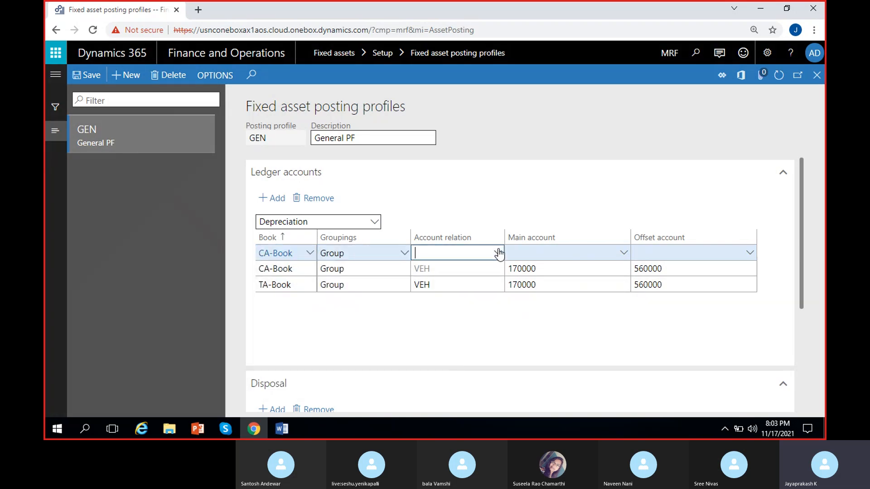
pyautogui.click(458, 283)
# Step: Copy main account 170000 and offset account 560000 from the CA-Book VEH depreciation line into the CA-Book F&F line
pyautogui.doubleClick(537, 270)
pyautogui.hotkey('ctrl', 'c')
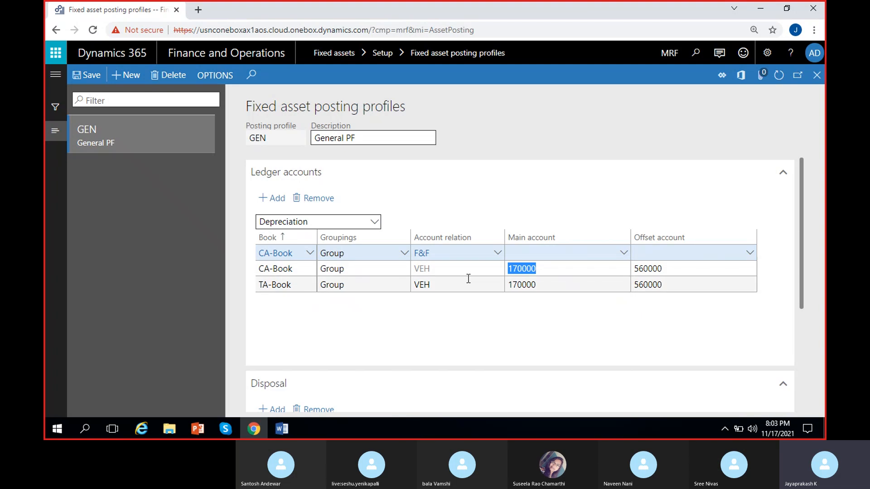
pyautogui.click(534, 252)
pyautogui.hotkey('ctrl', 'v')
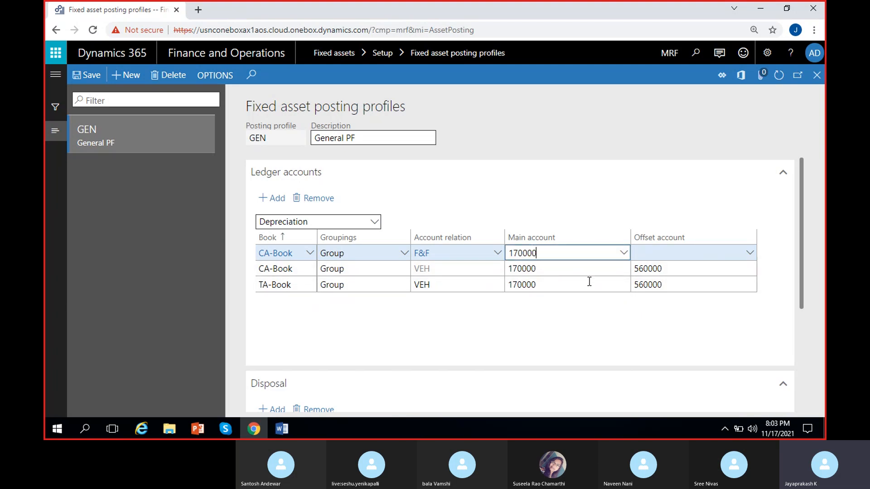
pyautogui.click(624, 254)
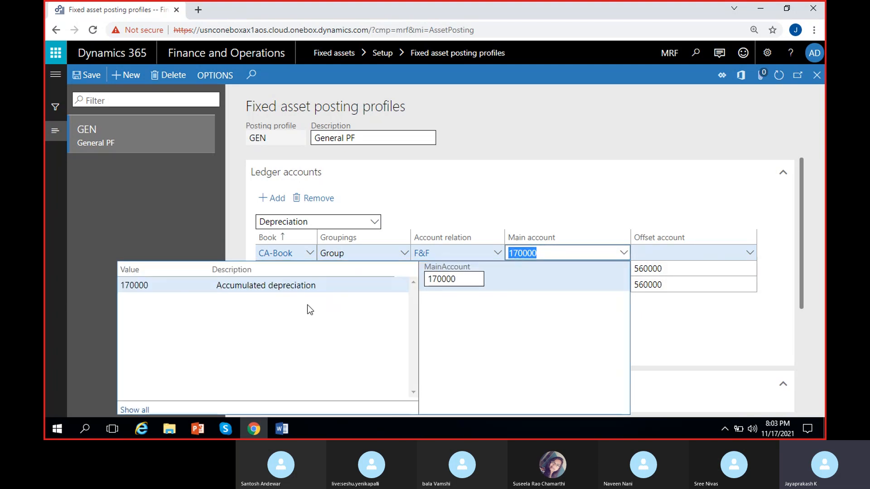
pyautogui.click(689, 269)
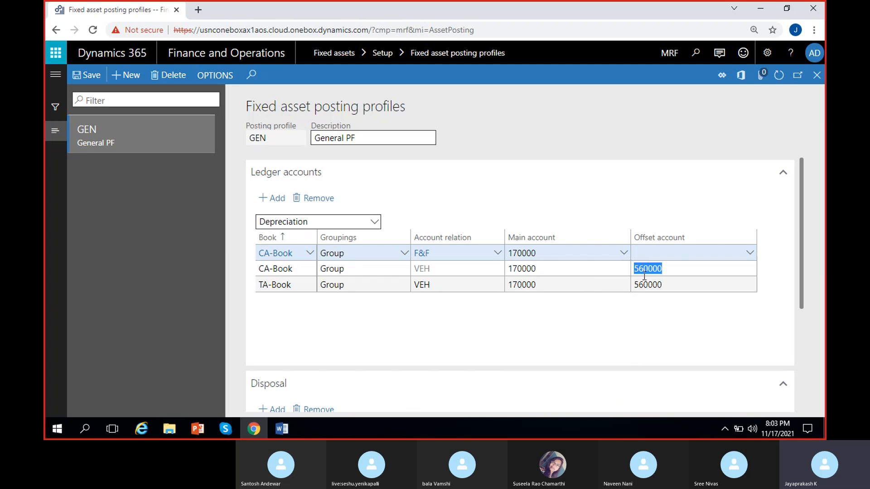
pyautogui.click(660, 253)
pyautogui.click(750, 254)
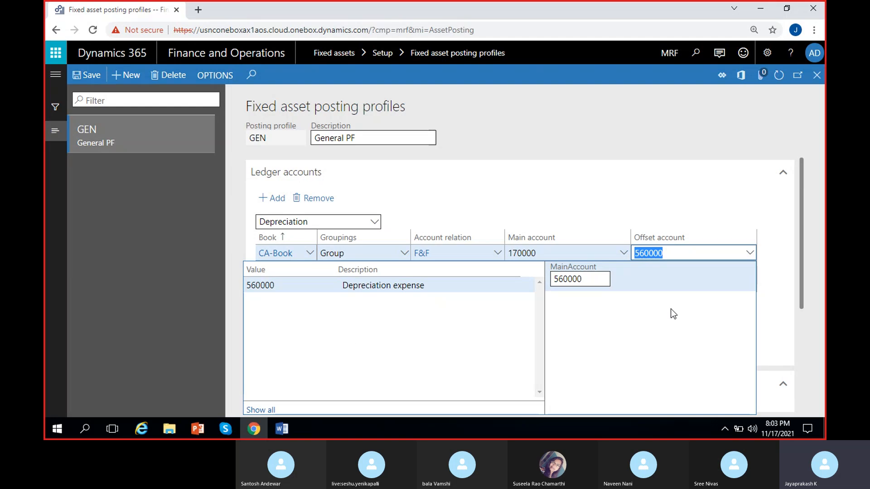
pyautogui.click(761, 301)
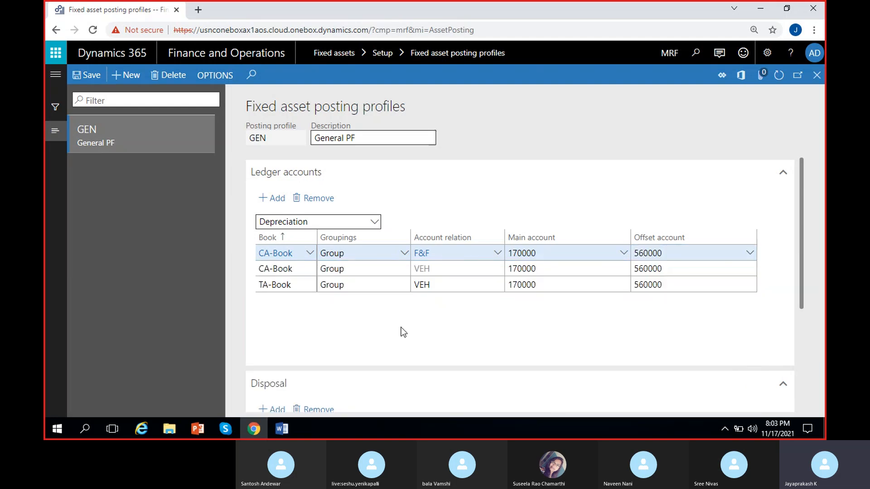
# Step: Add a depreciation ledger line for TA-Book with grouping Group and account relation F&F
pyautogui.click(274, 201)
pyautogui.click(310, 253)
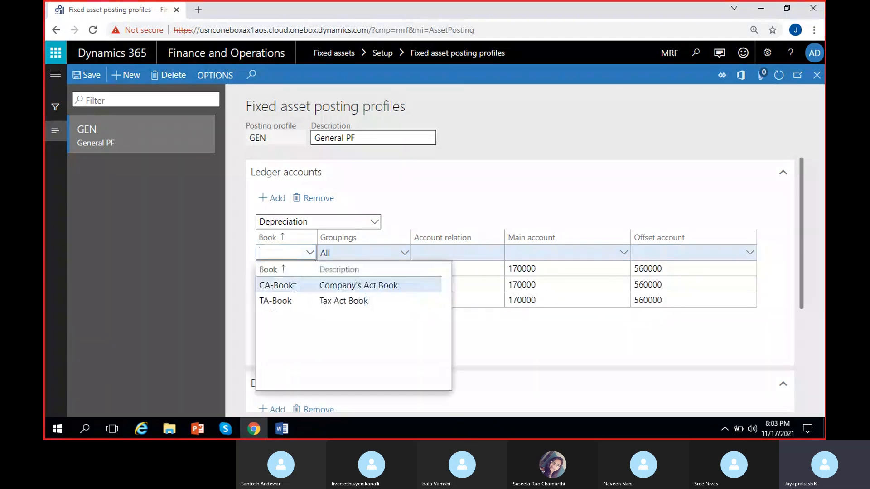
pyautogui.click(281, 301)
pyautogui.click(406, 252)
pyautogui.click(405, 252)
pyautogui.click(404, 252)
pyautogui.click(345, 285)
pyautogui.click(501, 255)
pyautogui.click(500, 255)
pyautogui.click(450, 283)
# Step: Copy main account 170000 and offset account 560000 from the CA-Book F&F depreciation line into the TA-Book F&F line
pyautogui.doubleClick(522, 269)
pyautogui.hotkey('ctrl', 'c')
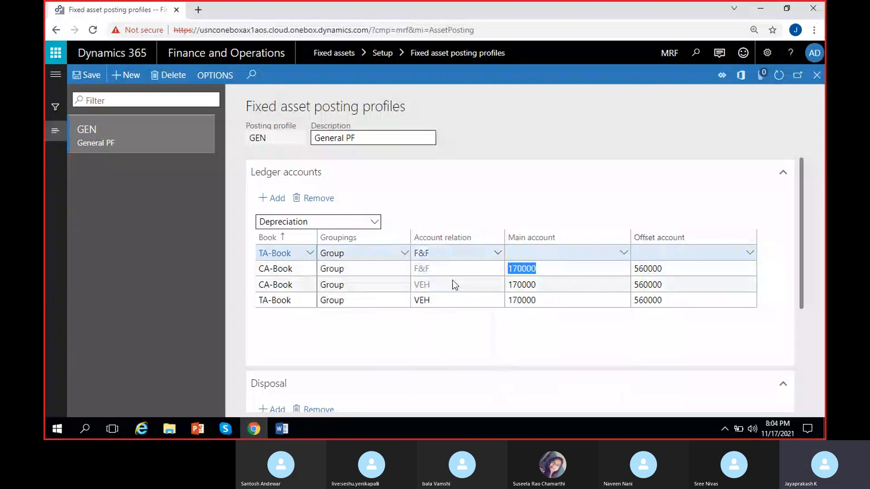
pyautogui.click(602, 252)
pyautogui.hotkey('ctrl', 'v')
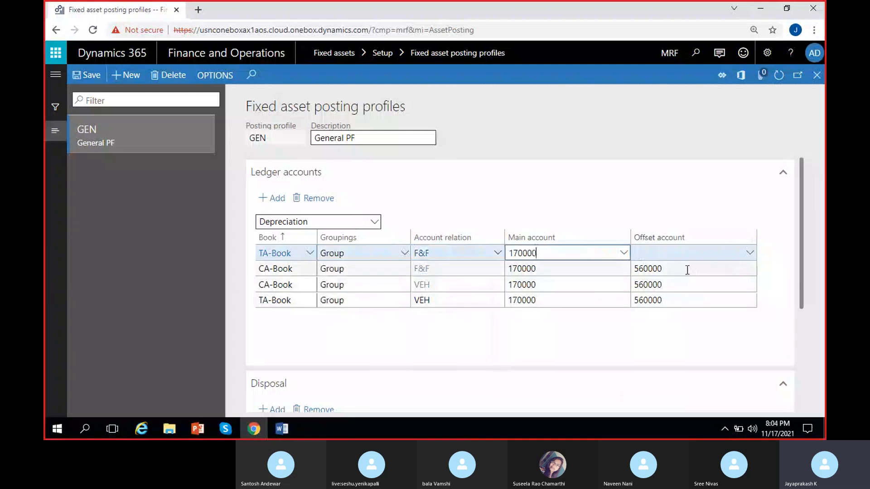
pyautogui.press('Tab')
pyautogui.click(639, 264)
pyautogui.click(643, 252)
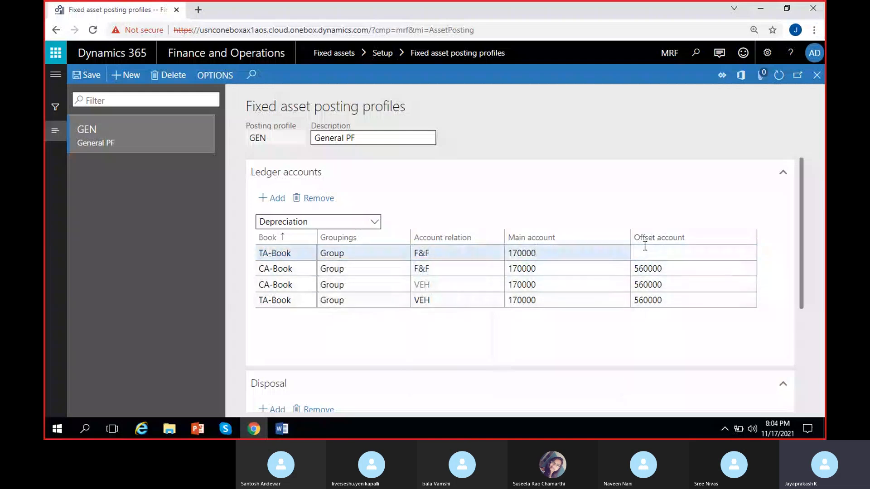
pyautogui.moveTo(664, 268); pyautogui.dragTo(619, 278)
pyautogui.hotkey('ctrl', 'c')
pyautogui.click(661, 247)
pyautogui.hotkey('ctrl', 'a')
pyautogui.hotkey('ctrl', 'v')
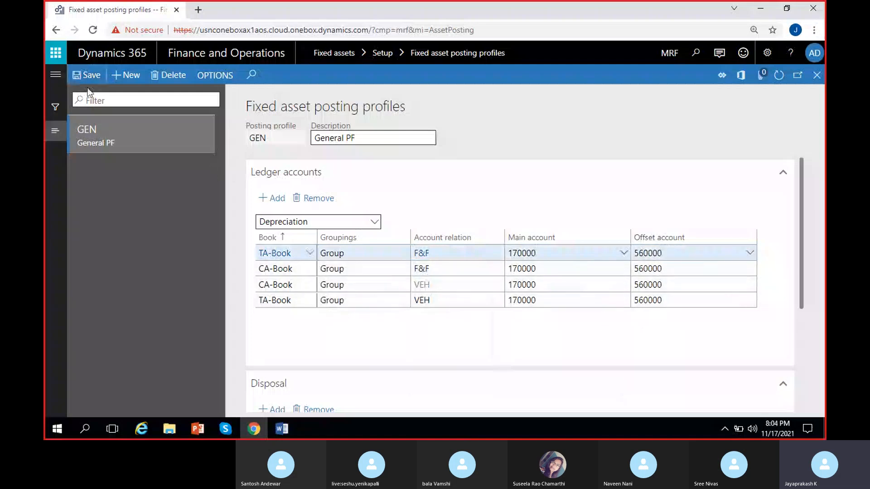
# Step: Switch the ledger accounts to Depreciation adjustment and add a CA-Book line with grouping Group and account relation F&F
pyautogui.click(375, 222)
pyautogui.click(313, 283)
pyautogui.click(275, 199)
pyautogui.click(309, 254)
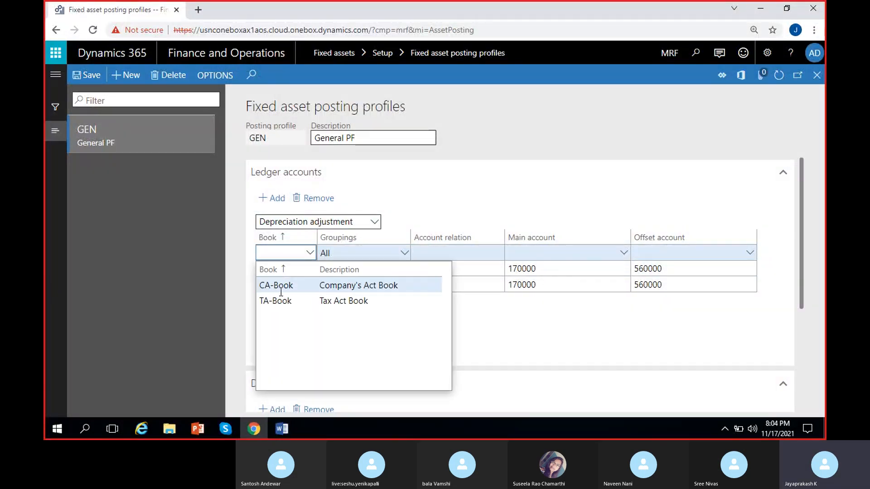
pyautogui.click(281, 291)
pyautogui.click(403, 253)
pyautogui.click(349, 284)
pyautogui.click(497, 252)
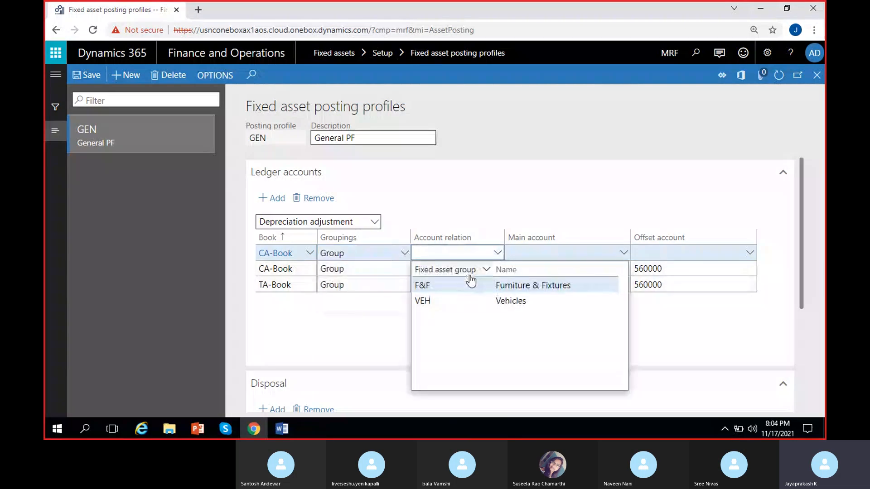
pyautogui.click(535, 285)
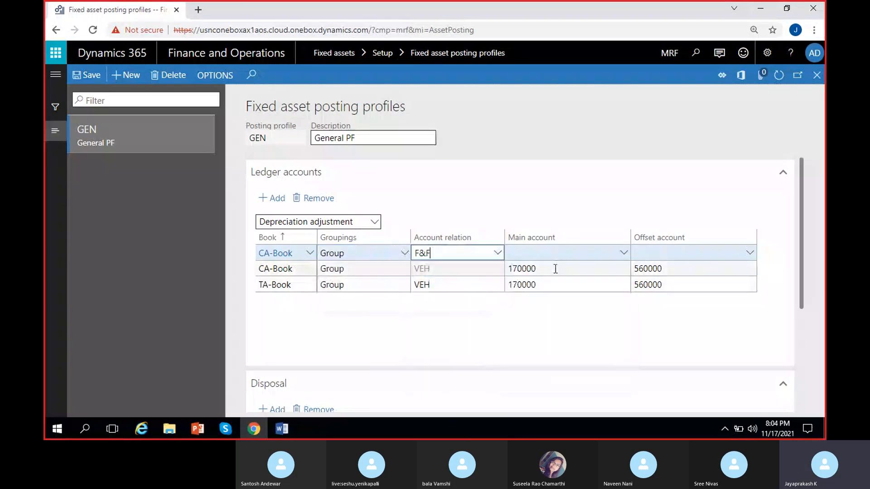
# Step: Set the CA-Book F&F depreciation adjustment line's main account to 170000 and its offset account to 560000
pyautogui.click(521, 255)
pyautogui.write('170000')
pyautogui.press('Tab')
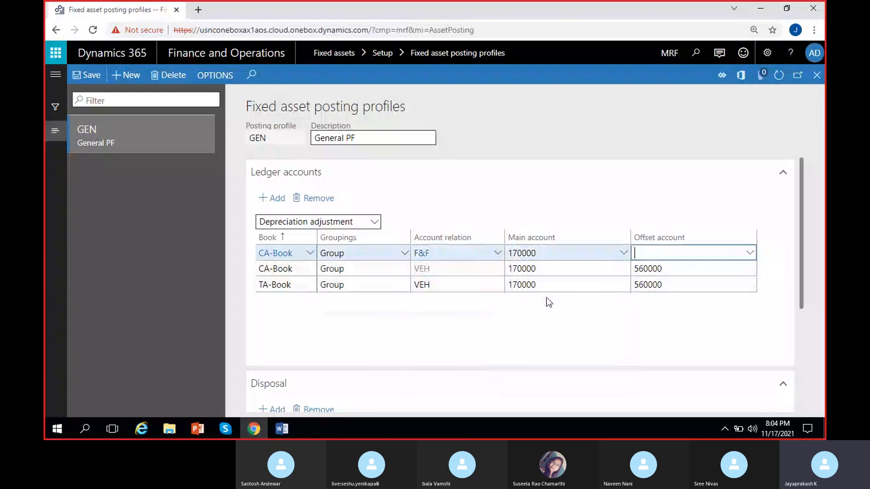
pyautogui.doubleClick(654, 269)
pyautogui.hotkey('ctrl', 'c')
pyautogui.click(658, 250)
pyautogui.hotkey('ctrl', 'v')
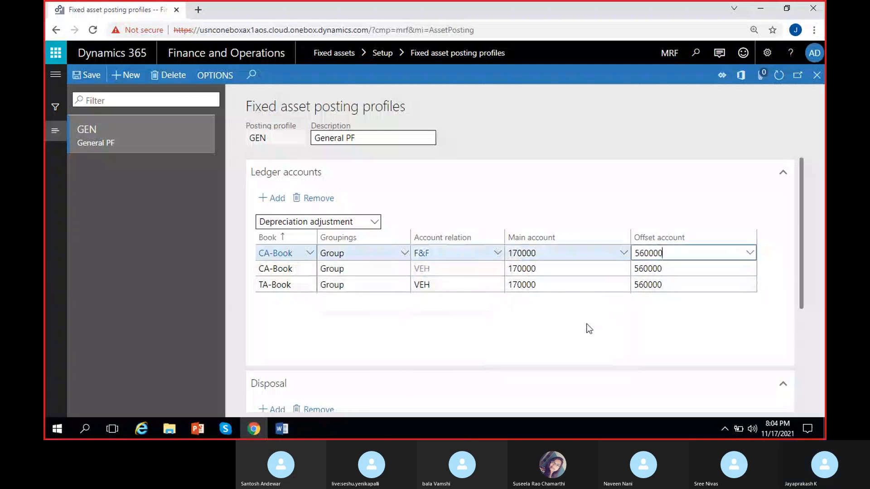
# Step: Add a depreciation adjustment ledger line for TA-Book with grouping Group and account relation F&F
pyautogui.click(273, 198)
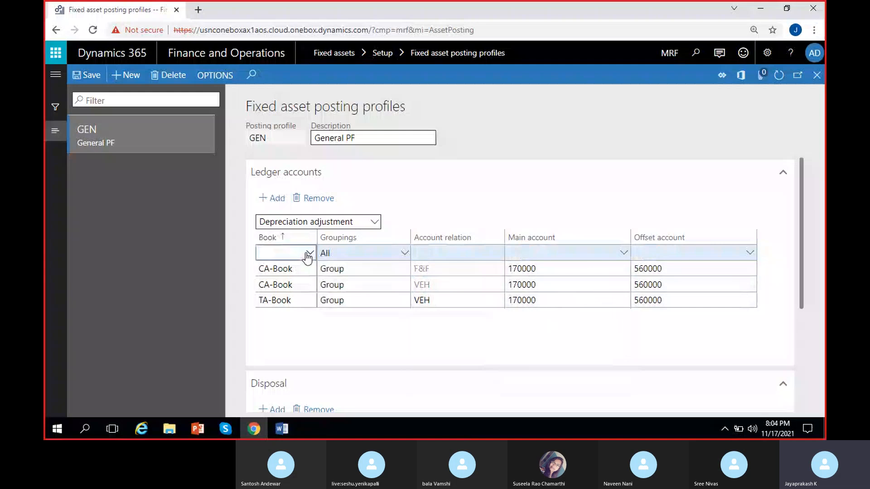
pyautogui.hotkey('alt', 'Down')
pyautogui.click(283, 300)
pyautogui.click(405, 254)
pyautogui.click(349, 284)
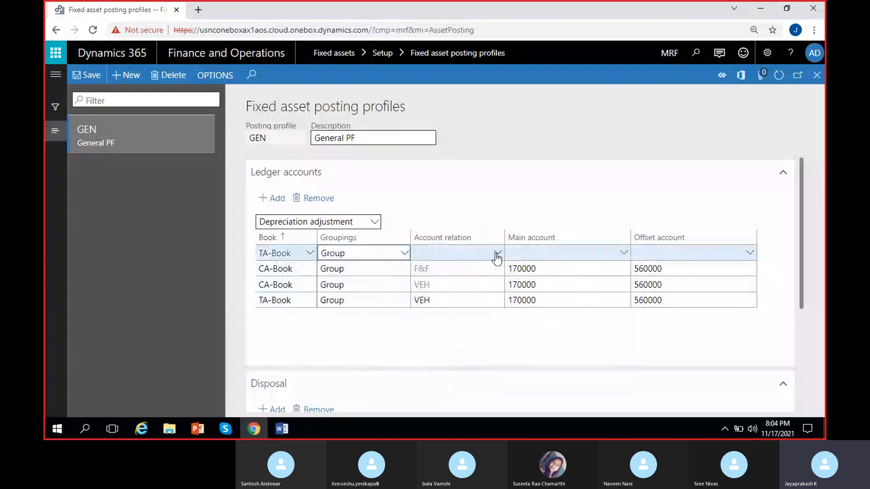
pyautogui.click(496, 257)
pyautogui.click(497, 255)
pyautogui.click(461, 283)
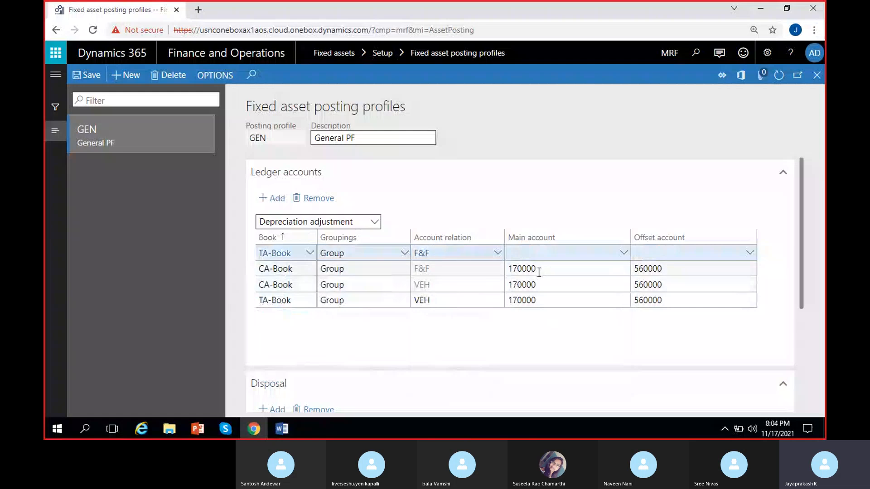
# Step: Copy main account 170000 and offset account 560000 from the CA-Book F&F depreciation adjustment line into the TA-Book F&F line
pyautogui.moveTo(559, 268); pyautogui.dragTo(415, 290)
pyautogui.hotkey('ctrl', 'c')
pyautogui.click(526, 253)
pyautogui.hotkey('ctrl', 'v')
pyautogui.moveTo(678, 269); pyautogui.dragTo(505, 357)
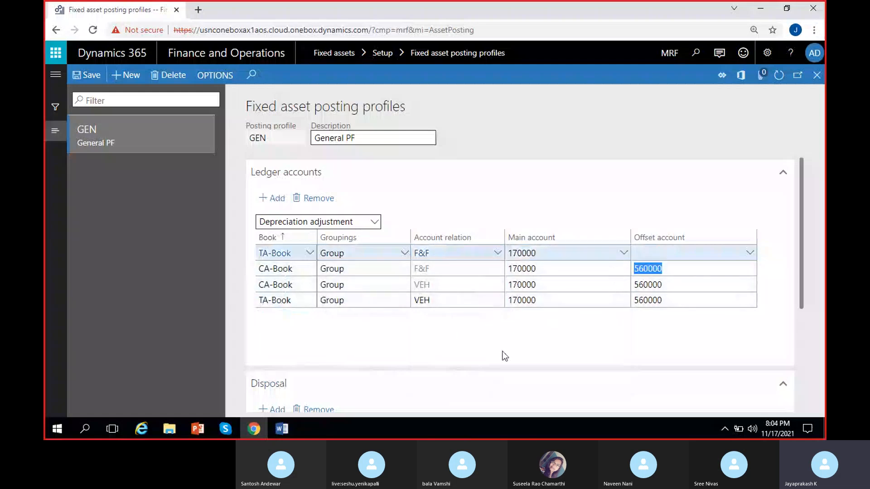
pyautogui.hotkey('ctrl', 'c')
pyautogui.click(671, 253)
pyautogui.hotkey('ctrl', 'v')
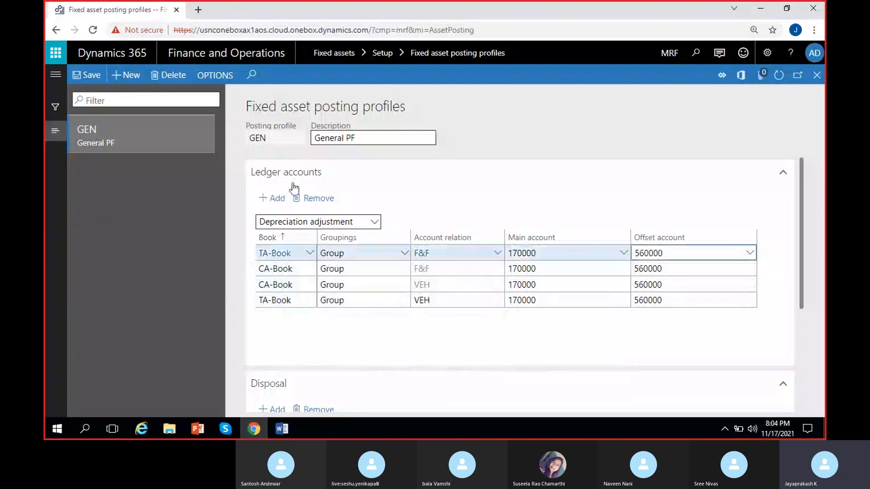
# Step: Switch the ledger accounts to Write up adjustment and add a CA-Book line with grouping Group and account relation F&F
pyautogui.click(370, 224)
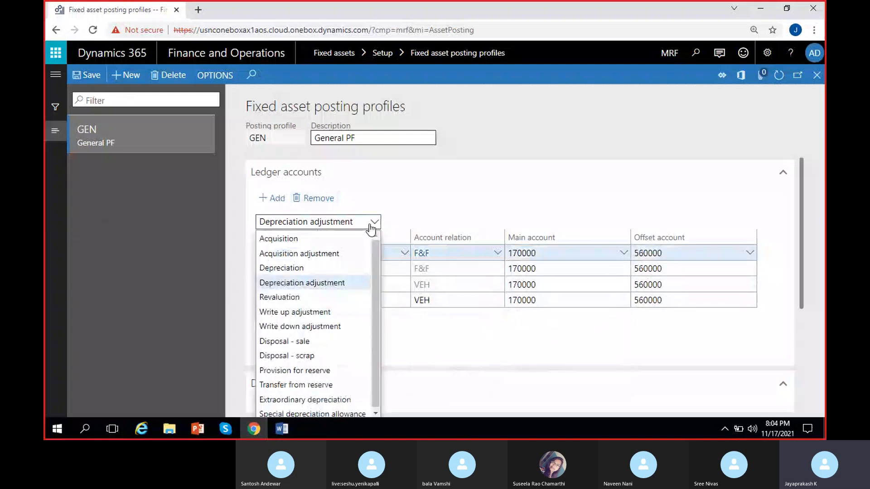
pyautogui.click(319, 313)
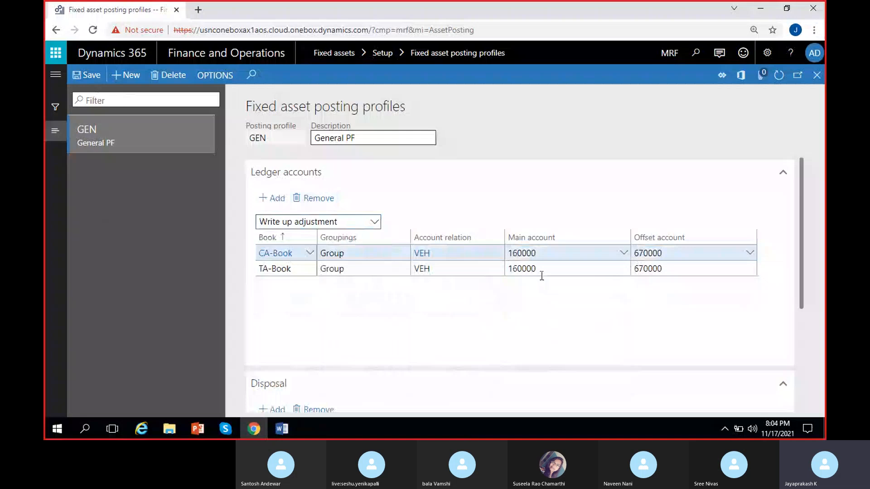
pyautogui.click(272, 198)
pyautogui.click(310, 253)
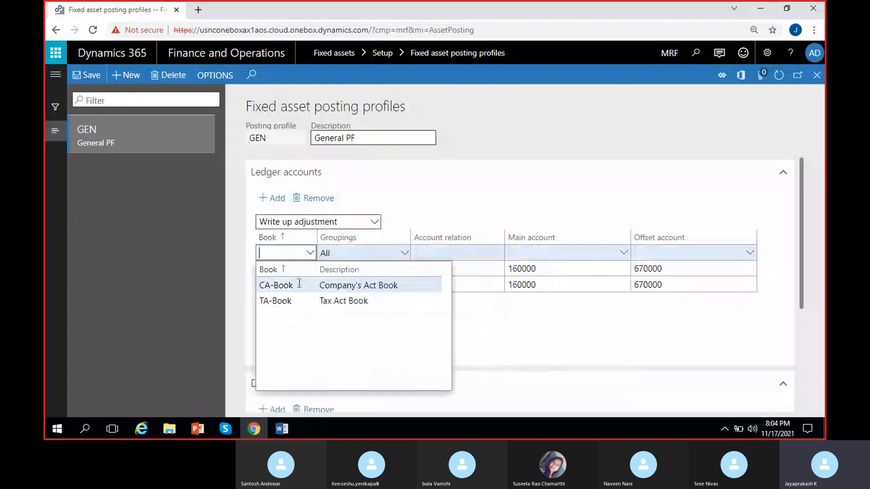
pyautogui.click(300, 284)
pyautogui.click(403, 253)
pyautogui.click(363, 282)
pyautogui.click(497, 252)
pyautogui.click(434, 287)
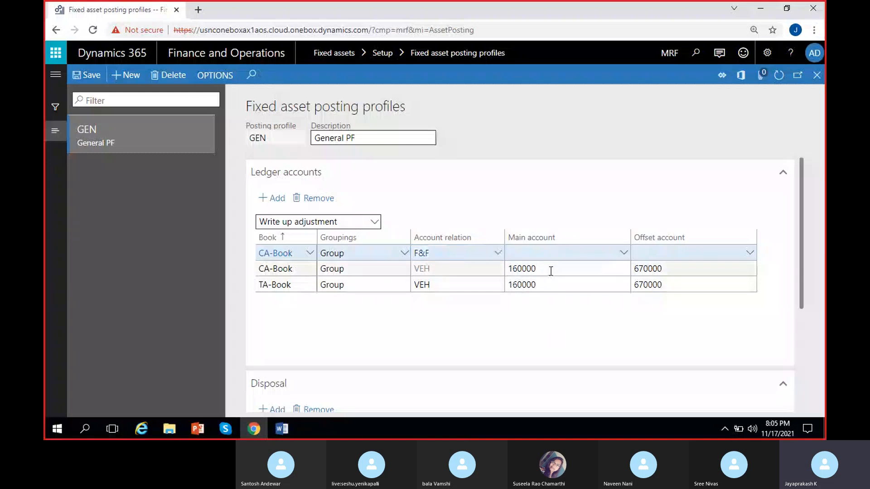
# Step: Check the vehicle line's main account, and set the CA-Book F&F write up adjustment line's main account to 161000
pyautogui.click(550, 270)
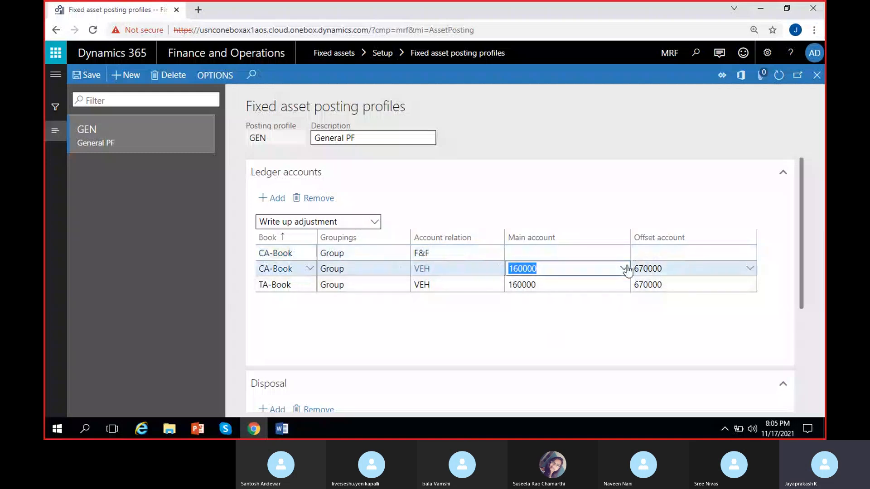
pyautogui.click(625, 270)
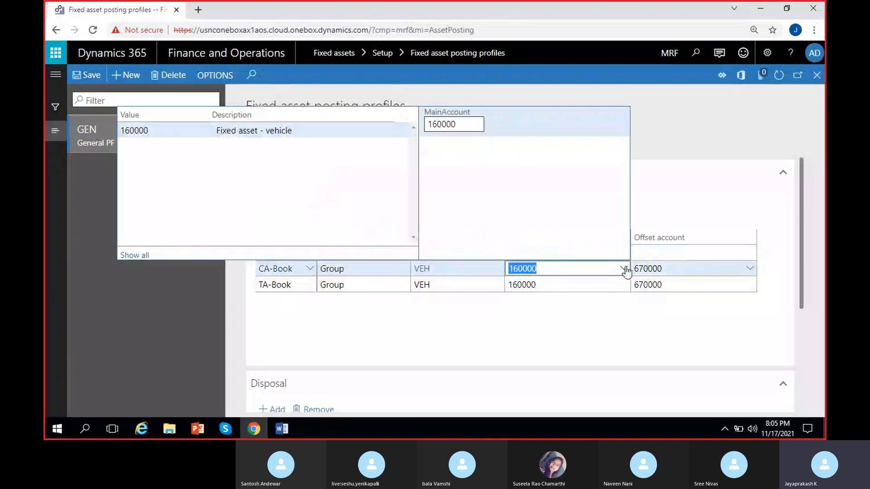
pyautogui.click(531, 328)
pyautogui.click(528, 252)
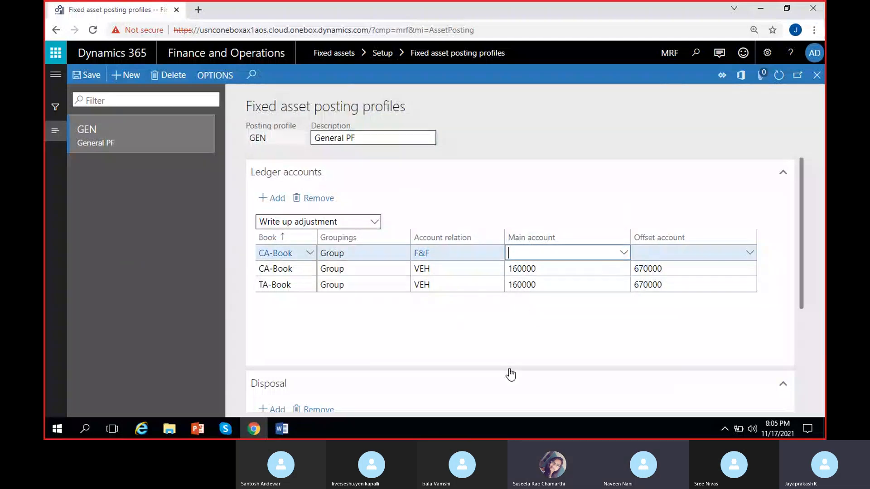
pyautogui.click(624, 253)
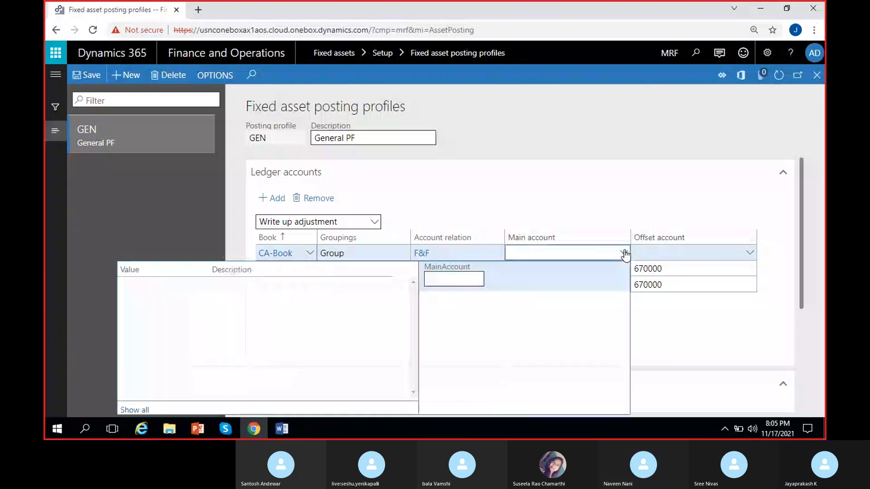
pyautogui.scroll(-3, 319, 303)
pyautogui.scroll(5, 319, 304)
pyautogui.click(442, 280)
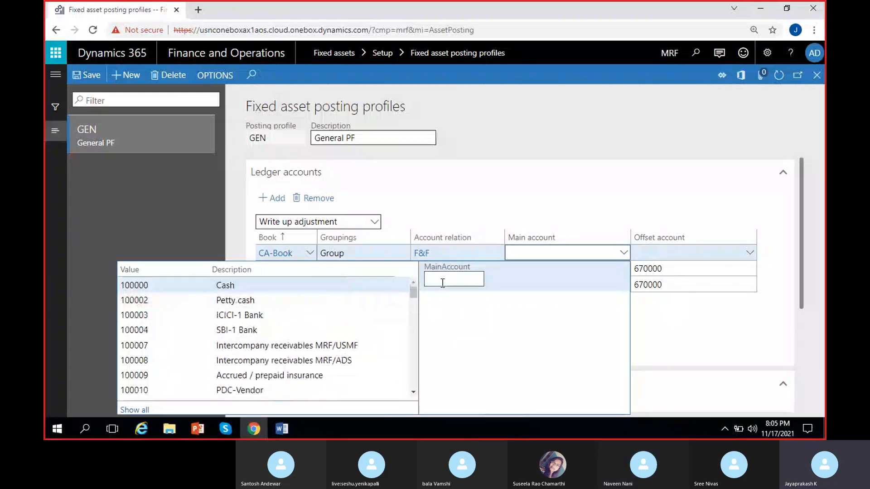
pyautogui.press('BackSpace')
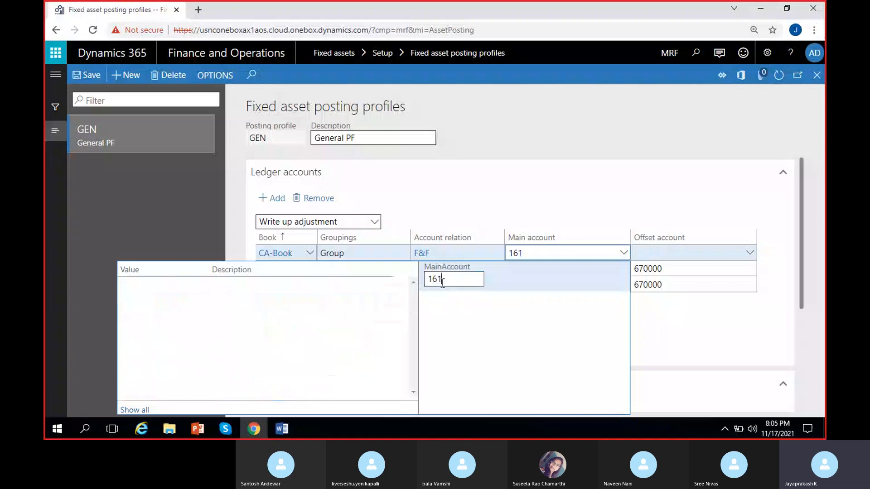
pyautogui.click(222, 286)
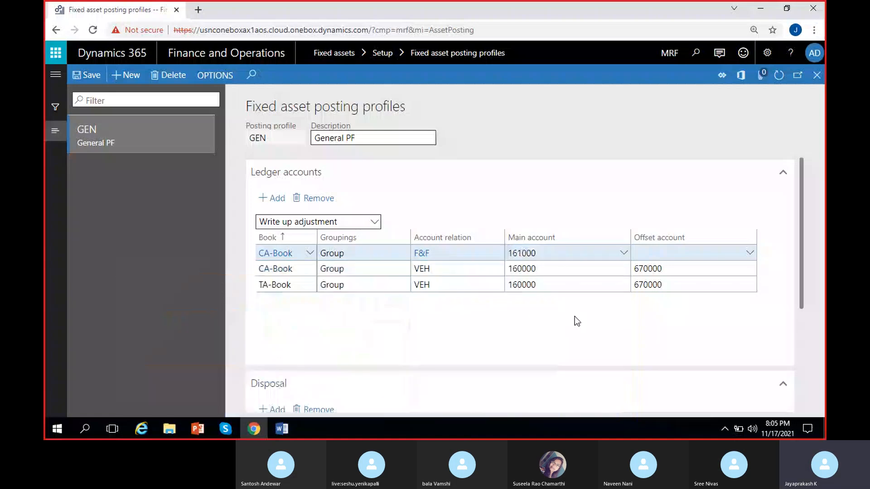
# Step: Copy offset account 670000 from the CA-Book VEH write up adjustment line into the CA-Book F&F line
pyautogui.click(675, 269)
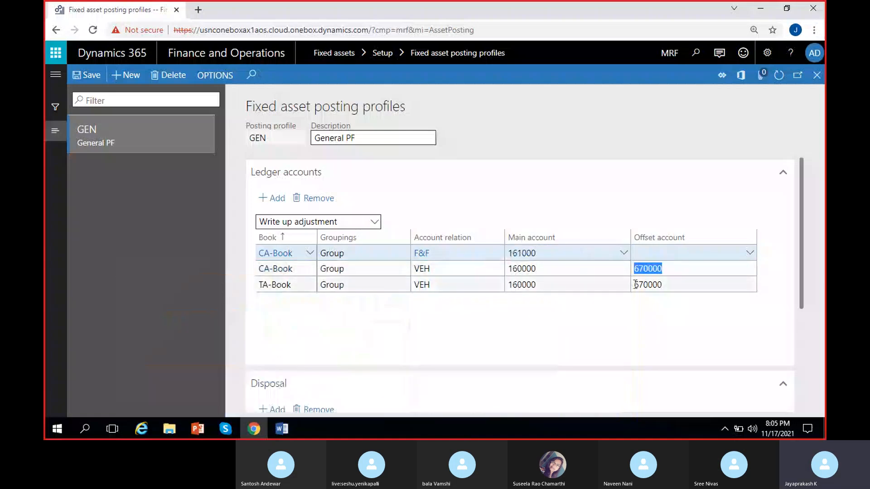
pyautogui.click(681, 252)
pyautogui.hotkey('ctrl', 'v')
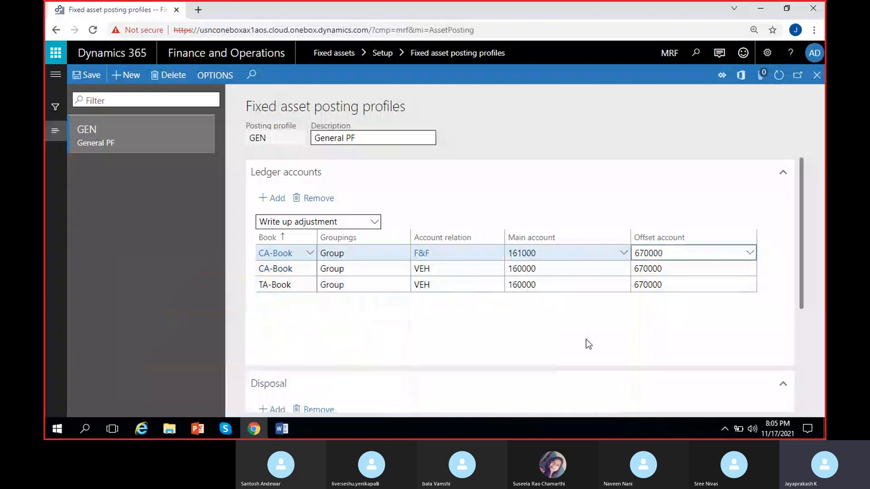
# Step: Add a write up adjustment ledger line for TA-Book with grouping Group and account relation F&F
pyautogui.click(277, 199)
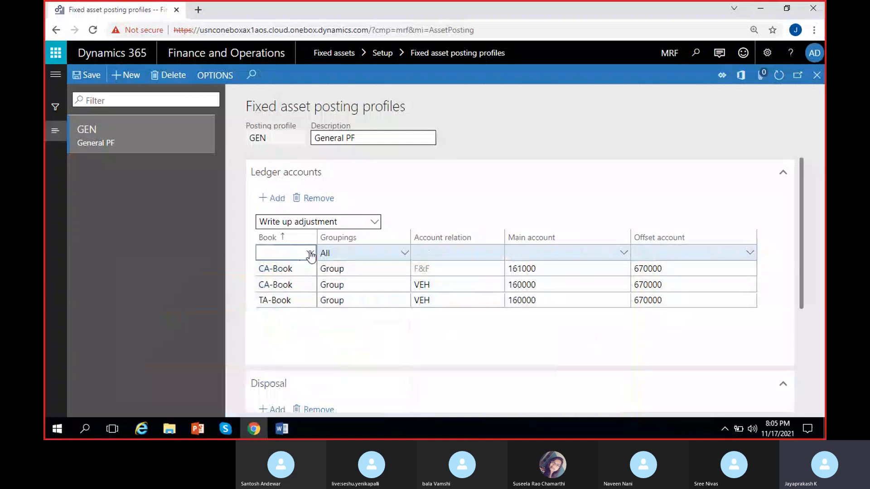
pyautogui.click(309, 252)
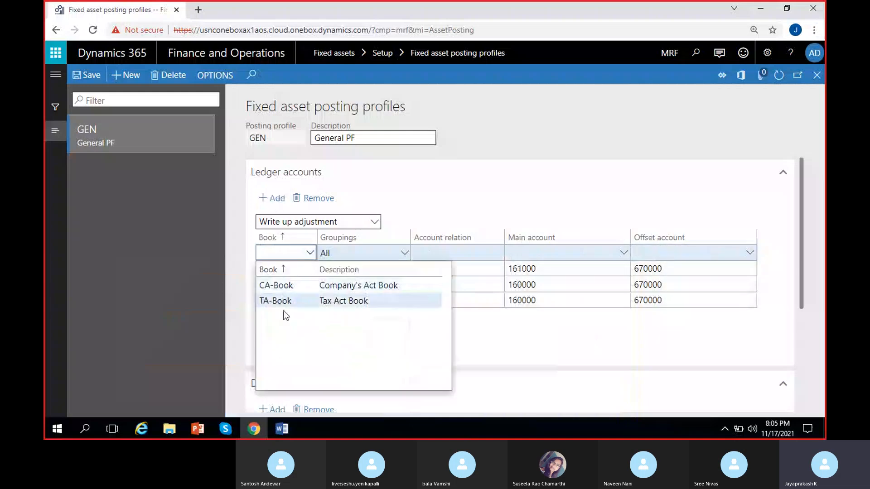
pyautogui.click(285, 300)
pyautogui.click(407, 254)
pyautogui.click(409, 254)
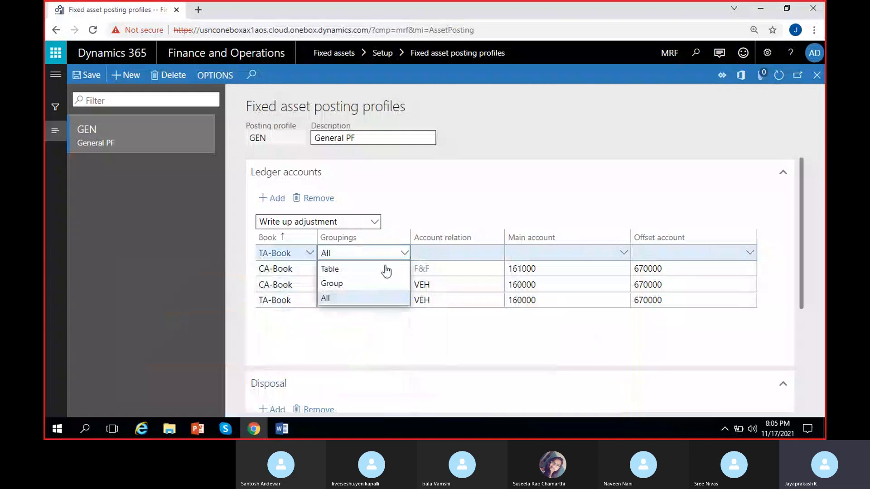
pyautogui.click(363, 284)
pyautogui.click(498, 255)
pyautogui.click(499, 255)
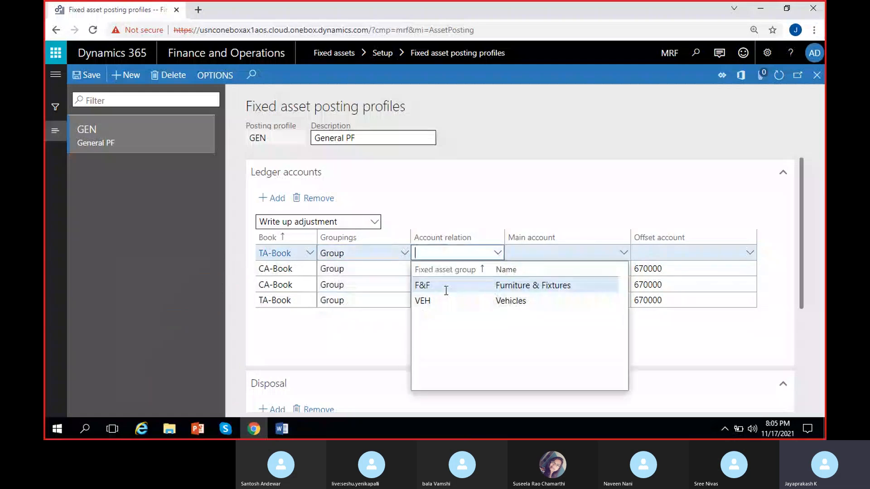
pyautogui.click(480, 285)
# Step: Copy main account 161000 and offset account 670000 from the CA-Book F&F write up adjustment line into the TA-Book F&F line
pyautogui.click(570, 269)
pyautogui.hotkey('ctrl', 'c')
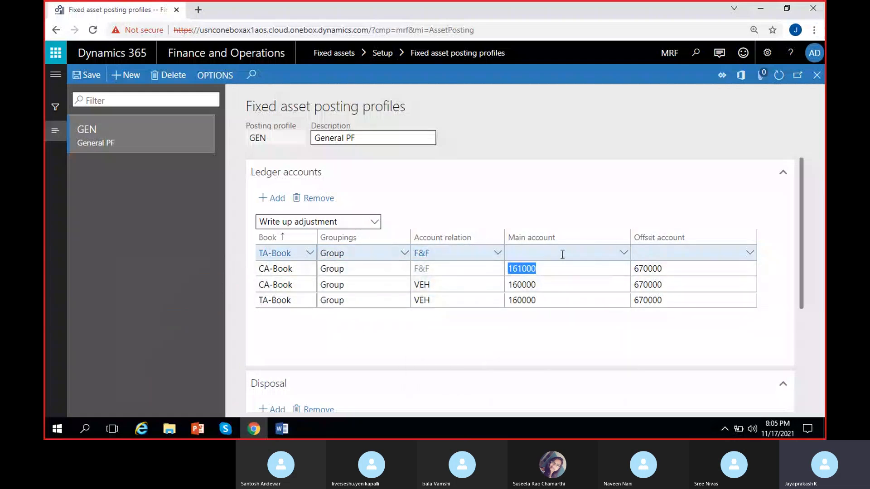
pyautogui.click(563, 253)
pyautogui.hotkey('ctrl', 'v')
pyautogui.click(654, 254)
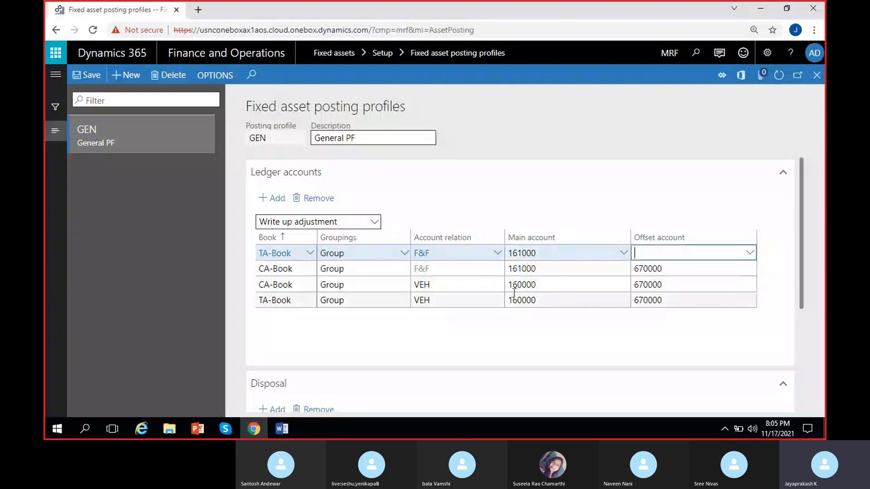
pyautogui.click(666, 268)
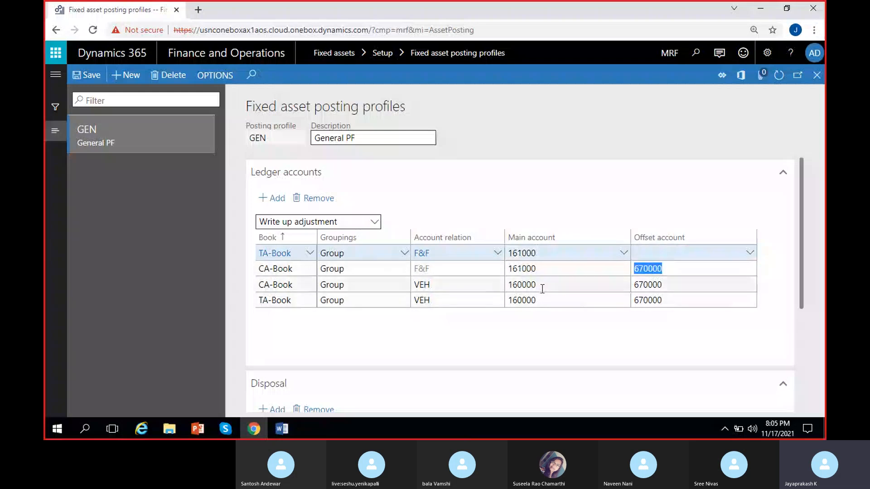
pyautogui.click(642, 255)
pyautogui.hotkey('ctrl', 'v')
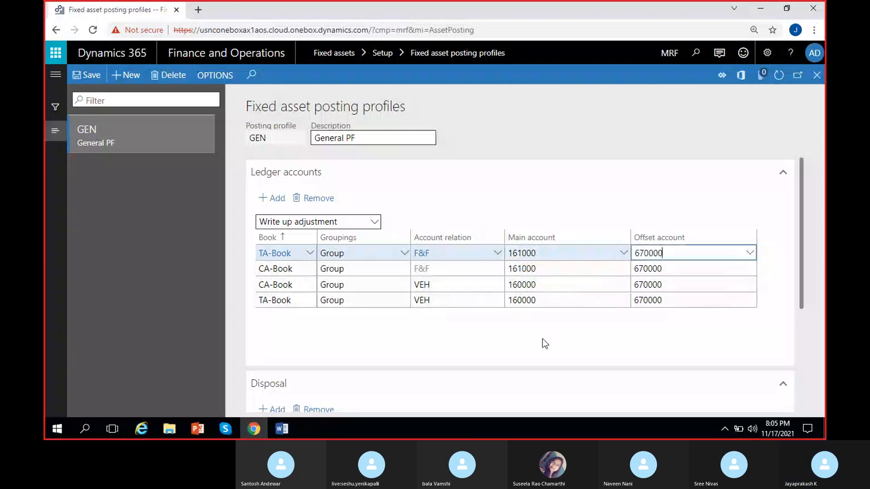
# Step: Switch the ledger accounts to Write down adjustment and add a CA-Book line with grouping Group and account relation F&F
pyautogui.click(374, 222)
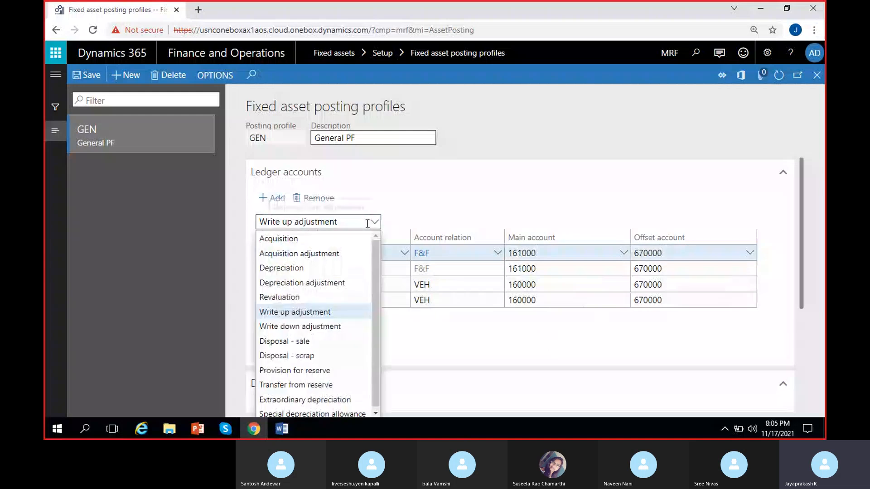
pyautogui.click(311, 326)
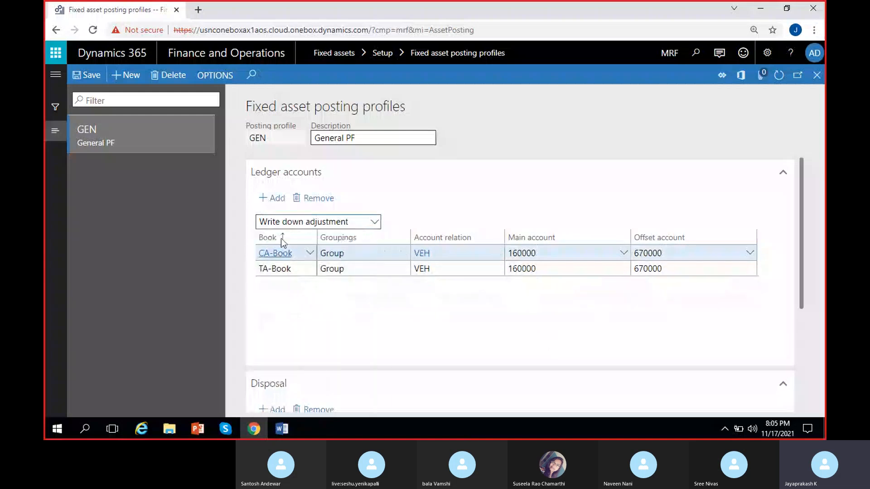
pyautogui.click(273, 199)
pyautogui.click(310, 253)
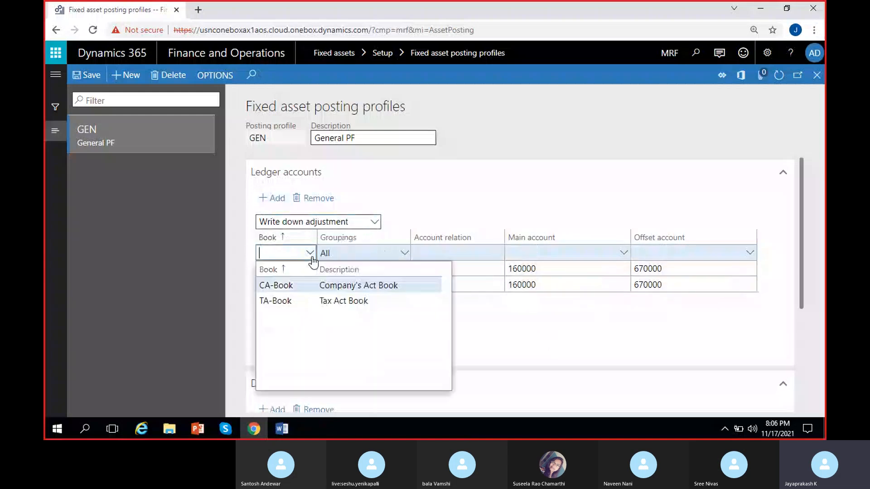
pyautogui.click(294, 285)
pyautogui.click(403, 253)
pyautogui.click(348, 287)
pyautogui.click(493, 255)
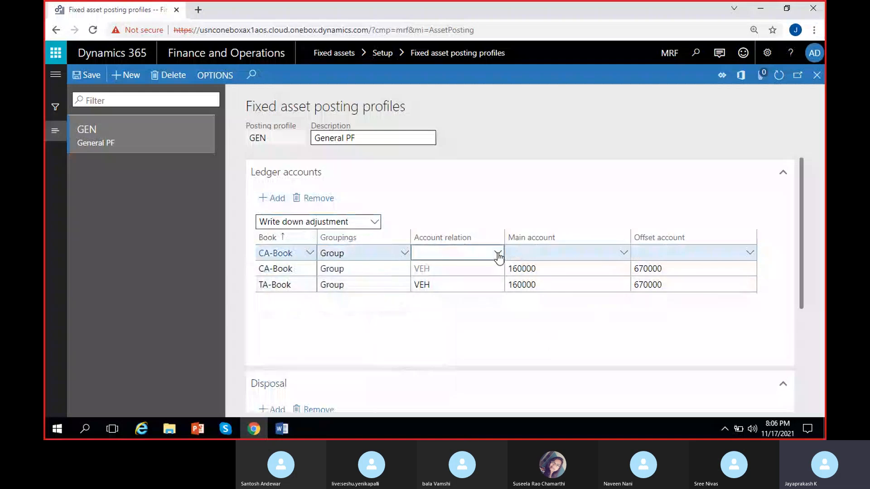
pyautogui.click(498, 254)
pyautogui.click(441, 279)
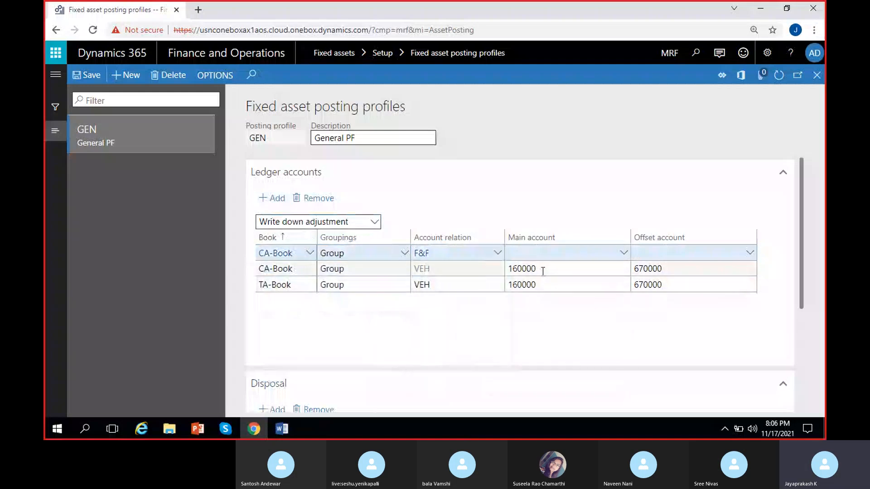
# Step: Set the CA-Book F&F write down adjustment line's main account to 161000 and its offset account to 670000
pyautogui.click(532, 250)
pyautogui.write('16')
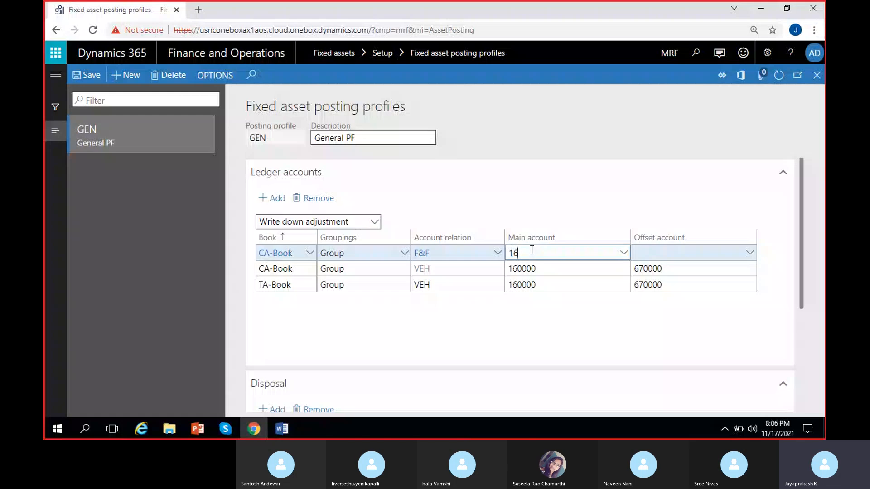
pyautogui.write('1')
pyautogui.click(623, 253)
pyautogui.click(352, 285)
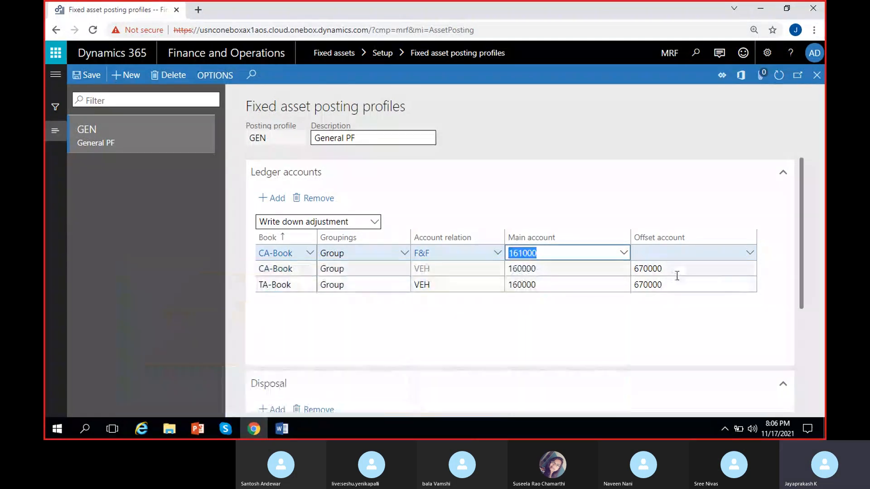
pyautogui.press('Tab')
pyautogui.moveTo(664, 271); pyautogui.dragTo(582, 290)
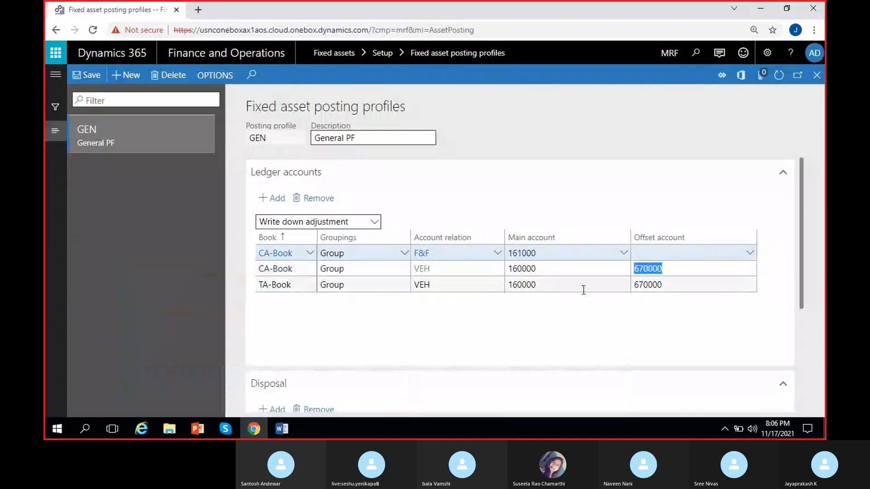
pyautogui.click(655, 258)
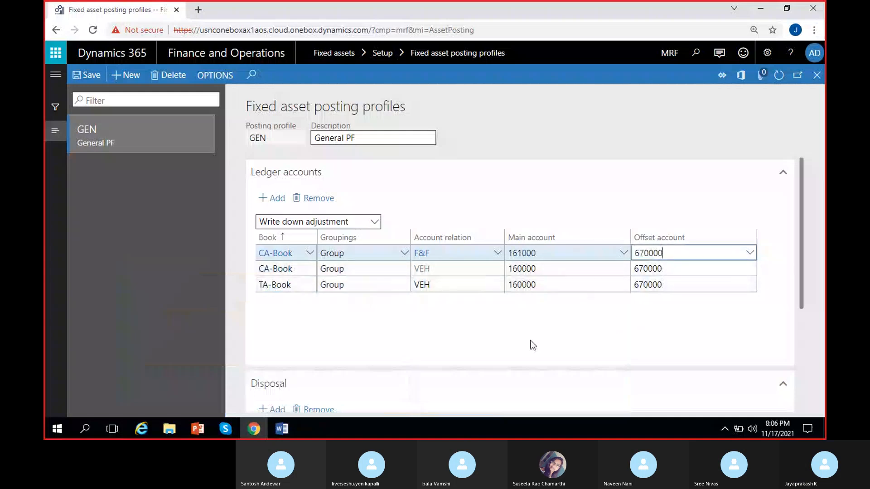
# Step: Add a write down adjustment ledger line for TA-Book with grouping Group and account relation F&F
pyautogui.click(272, 198)
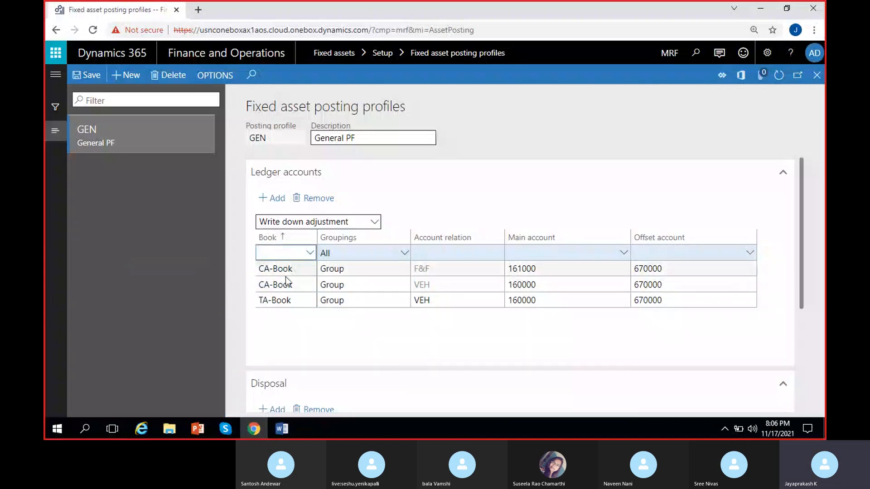
pyautogui.click(310, 253)
pyautogui.click(275, 300)
pyautogui.click(403, 256)
pyautogui.click(403, 256)
pyautogui.click(336, 285)
pyautogui.click(495, 257)
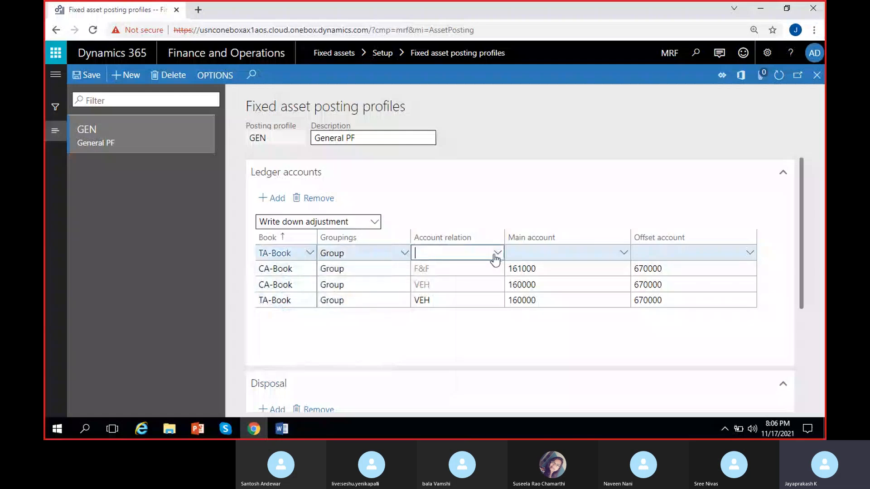
pyautogui.click(496, 255)
pyautogui.click(438, 286)
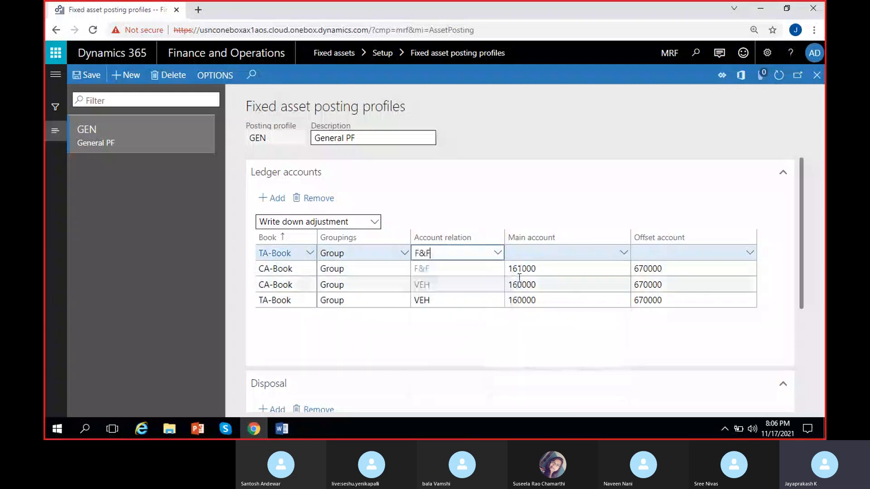
# Step: Fill the TA-Book F&F write down adjustment line with main account 161000 and offset account 670000
pyautogui.click(536, 255)
pyautogui.hotkey('ctrl', 'v')
pyautogui.moveTo(681, 268); pyautogui.dragTo(605, 281)
pyautogui.click(647, 255)
pyautogui.moveTo(672, 266); pyautogui.dragTo(564, 292)
pyautogui.click(656, 257)
pyautogui.hotkey('ctrl', 'v')
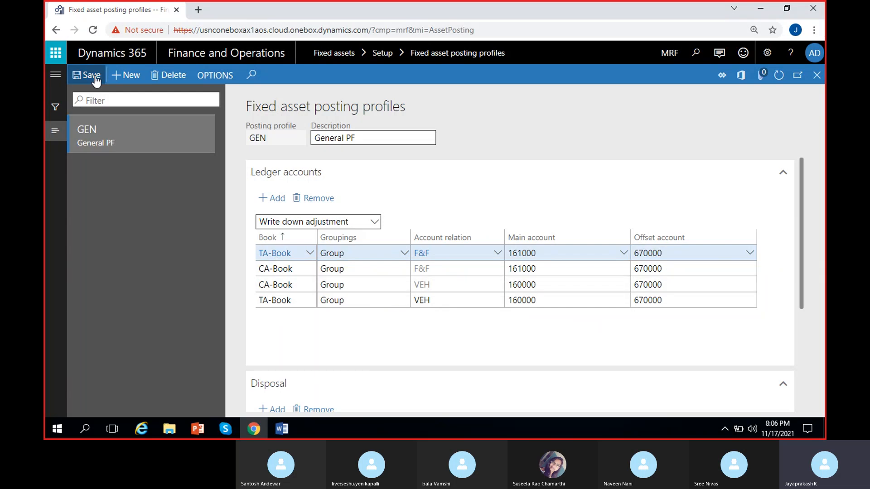
# Step: Switch the ledger accounts to Revaluation and add a CA-Book line with grouping Group and account relation F&F
pyautogui.click(376, 222)
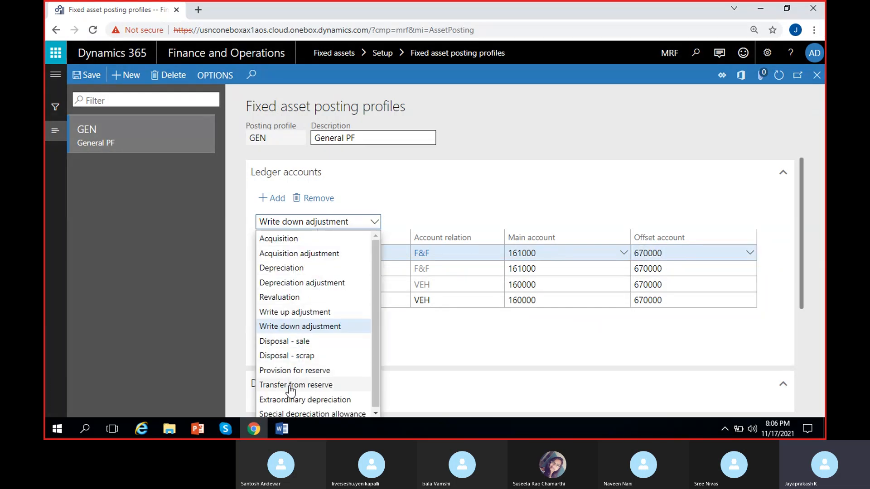
pyautogui.click(297, 298)
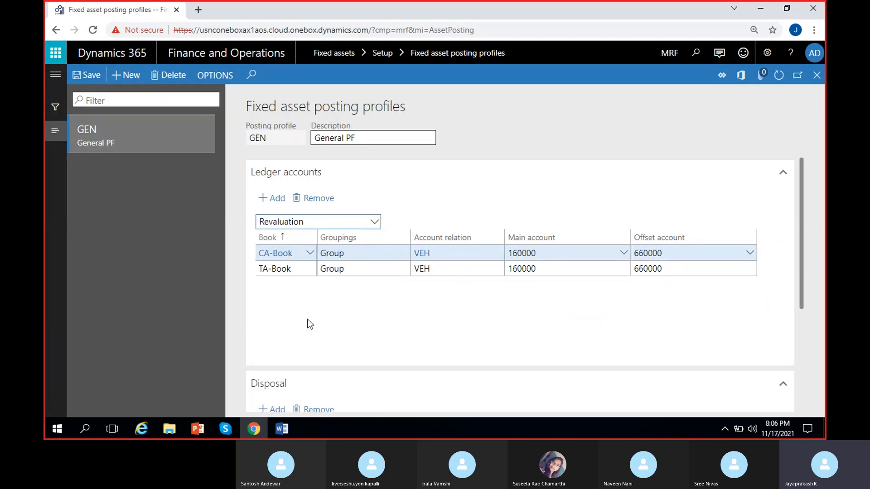
pyautogui.click(275, 199)
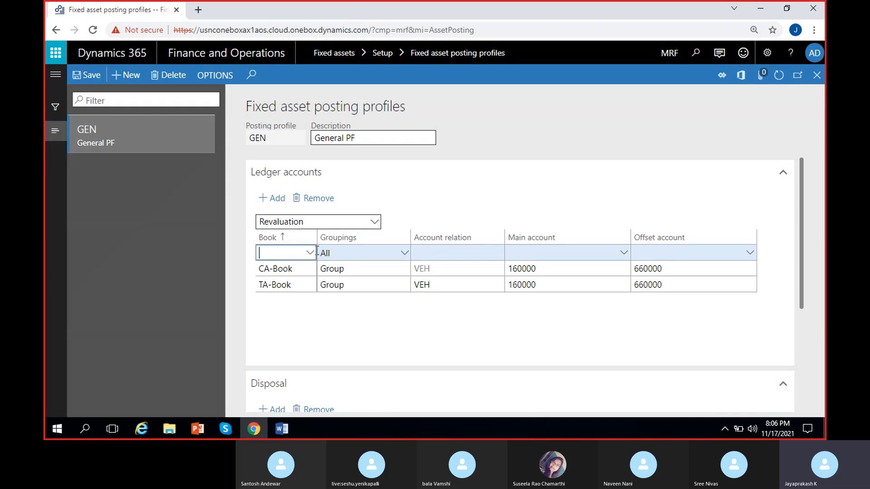
pyautogui.click(315, 254)
pyautogui.click(291, 284)
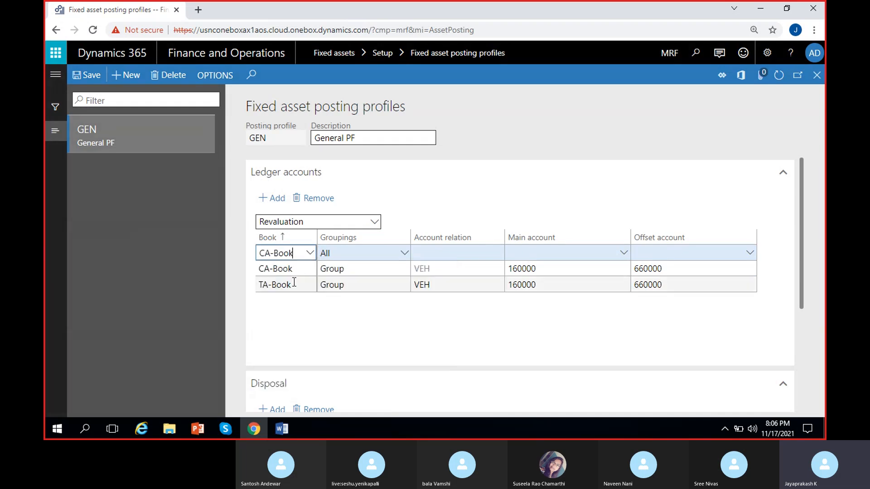
pyautogui.click(404, 253)
pyautogui.click(351, 283)
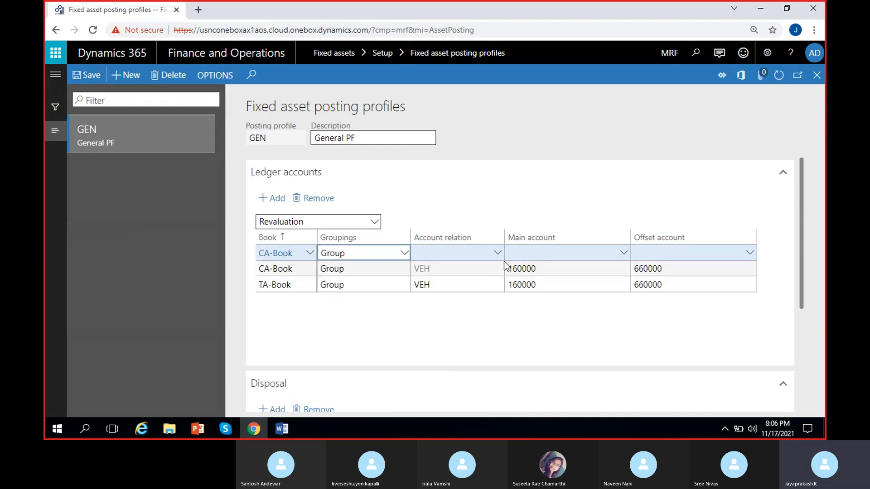
pyautogui.click(498, 255)
pyautogui.click(436, 286)
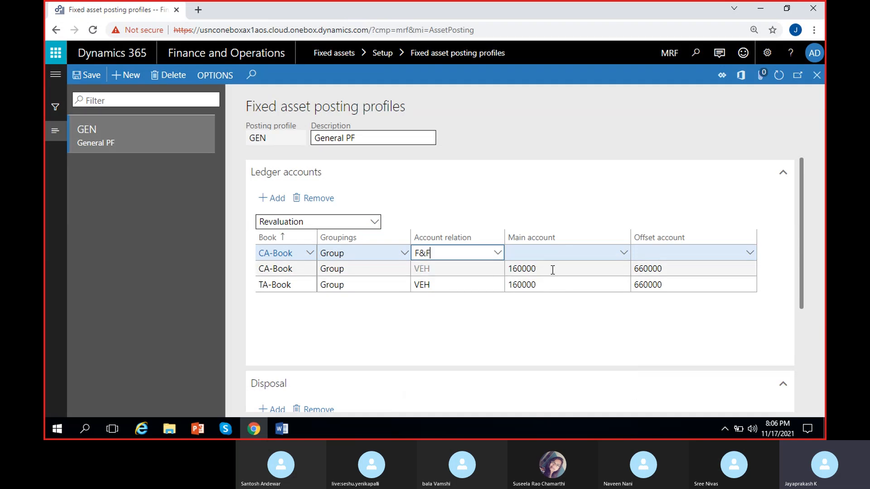
# Step: Set the CA-Book F&F revaluation line's main account to 161000 and its offset account to 660000
pyautogui.click(546, 252)
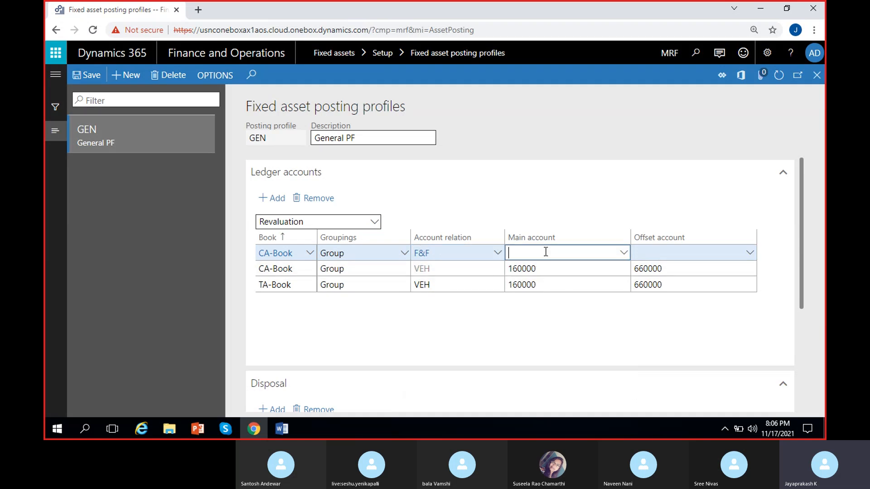
pyautogui.click(624, 255)
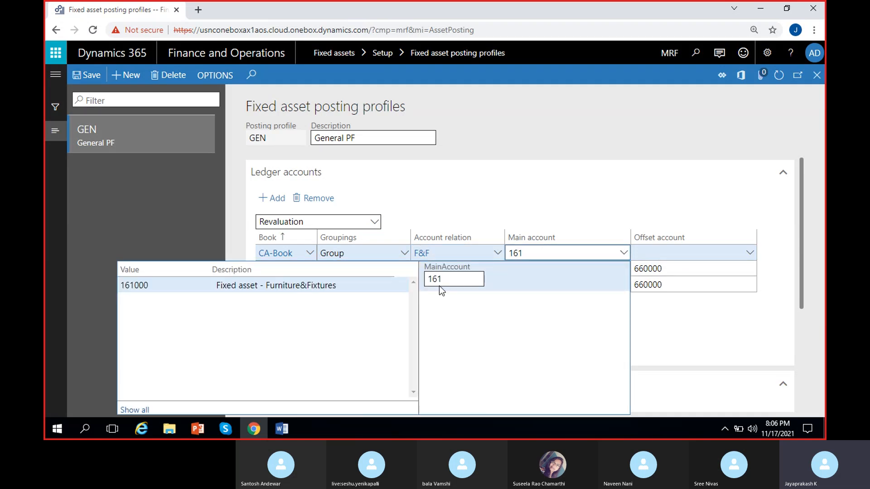
pyautogui.click(358, 286)
pyautogui.moveTo(672, 269); pyautogui.dragTo(542, 310)
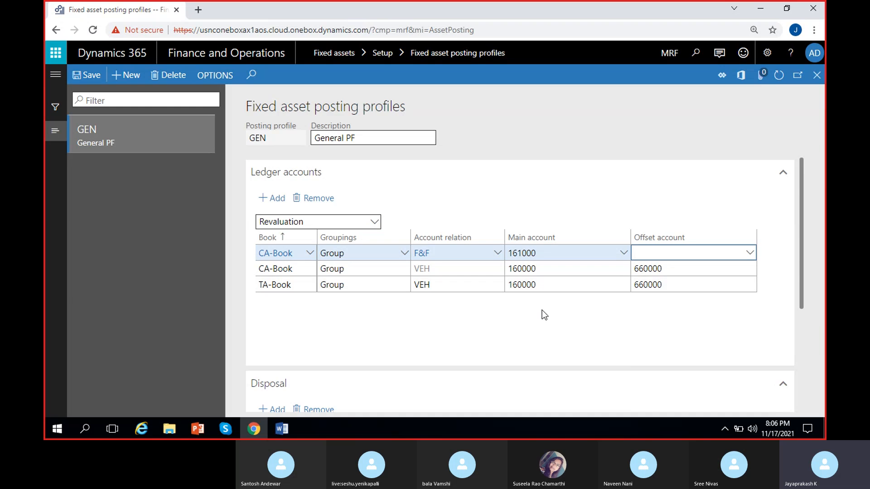
pyautogui.moveTo(693, 267); pyautogui.dragTo(521, 300)
pyautogui.click(670, 252)
# Step: Add a revaluation ledger line for TA-Book with grouping Group and account relation F&F
pyautogui.click(271, 203)
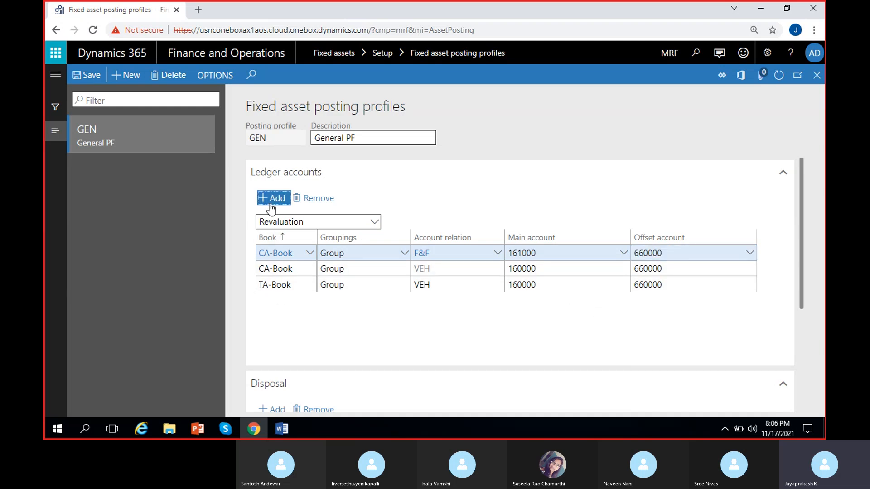
pyautogui.click(310, 253)
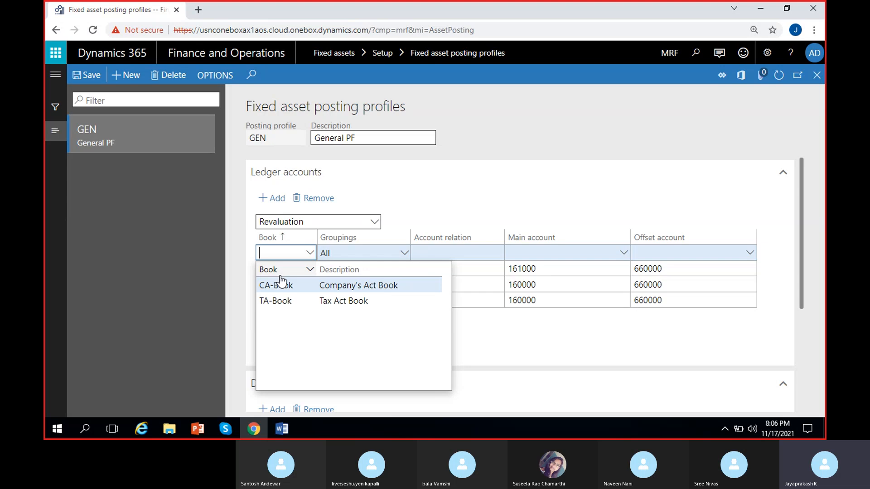
pyautogui.click(280, 301)
pyautogui.click(403, 254)
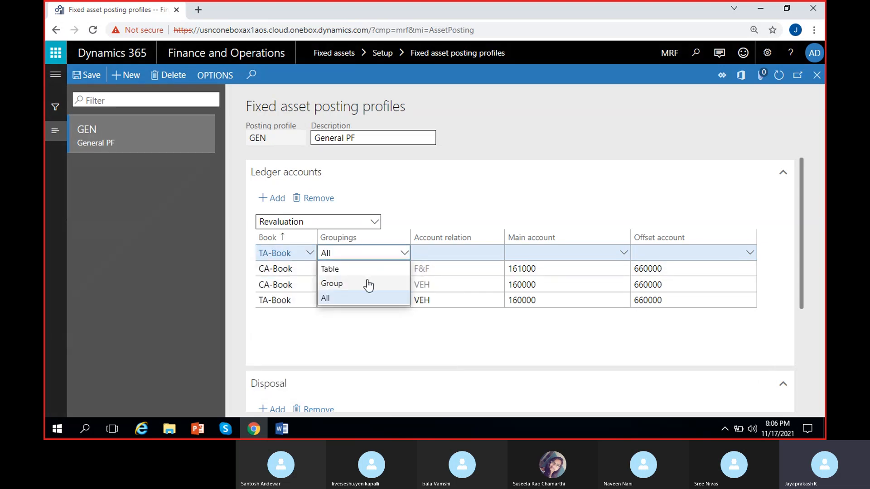
pyautogui.click(331, 283)
pyautogui.click(498, 254)
pyautogui.click(499, 254)
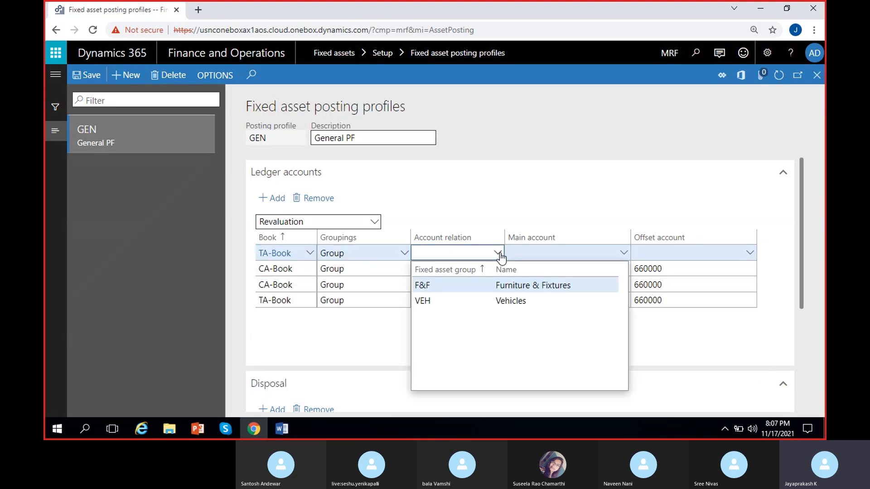
pyautogui.click(452, 286)
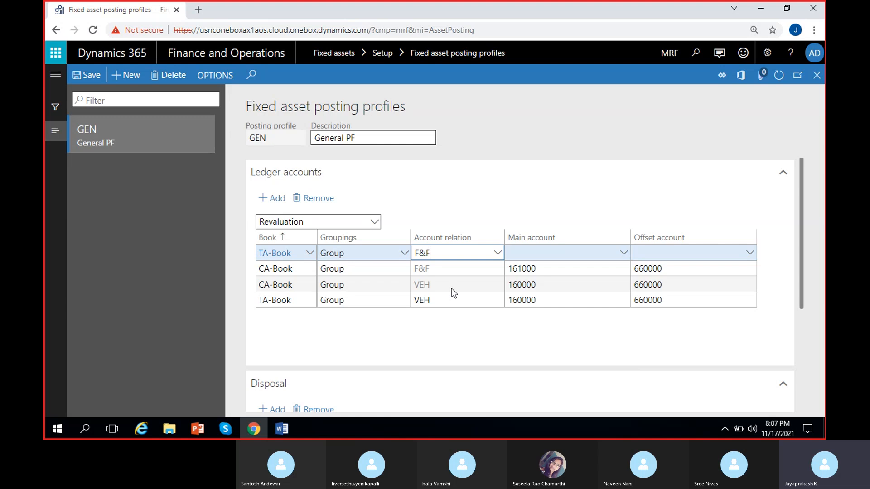
# Step: Fill the TA-Book F&F revaluation line with main account 161000 and offset account 660000
pyautogui.click(623, 252)
pyautogui.click(625, 253)
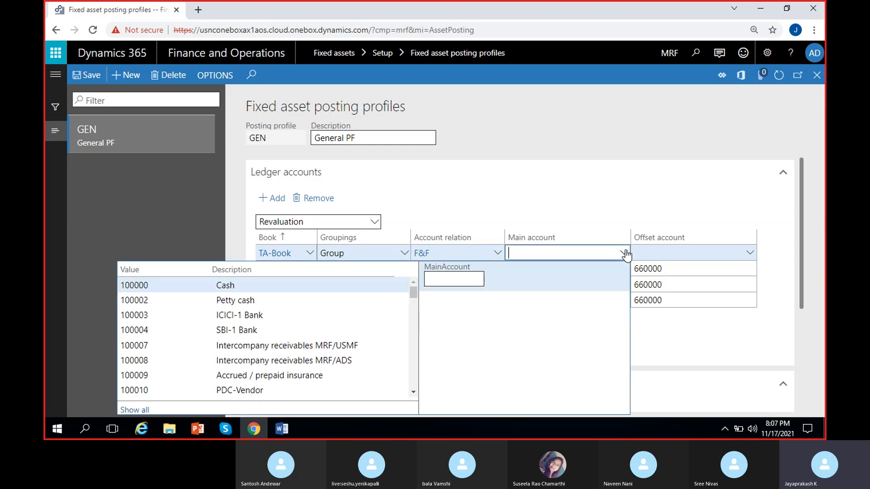
pyautogui.write('1')
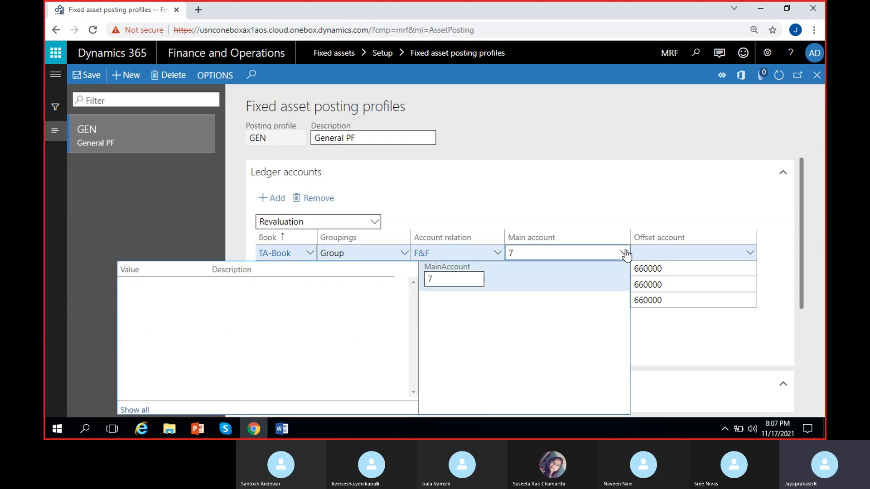
pyautogui.write('61')
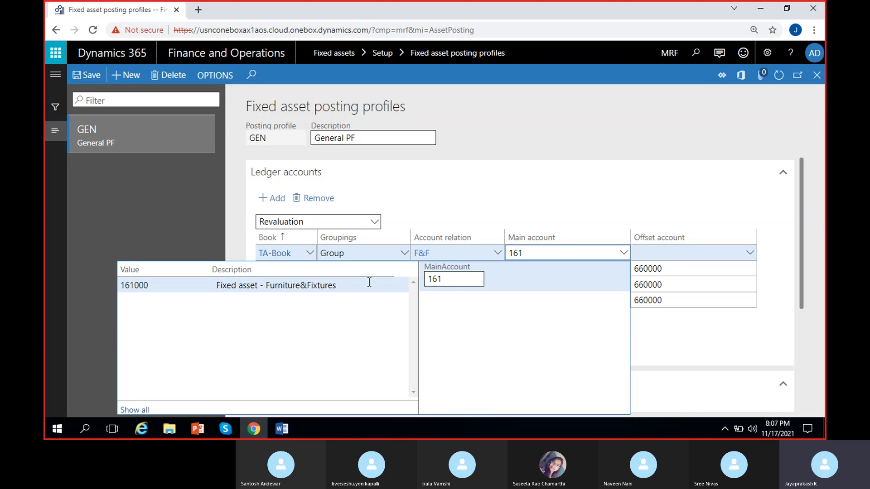
pyautogui.click(361, 284)
pyautogui.click(748, 253)
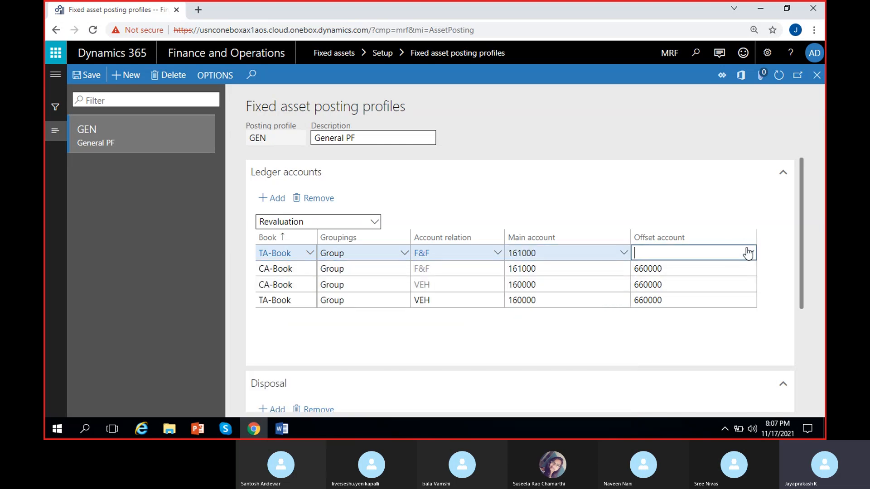
pyautogui.click(748, 253)
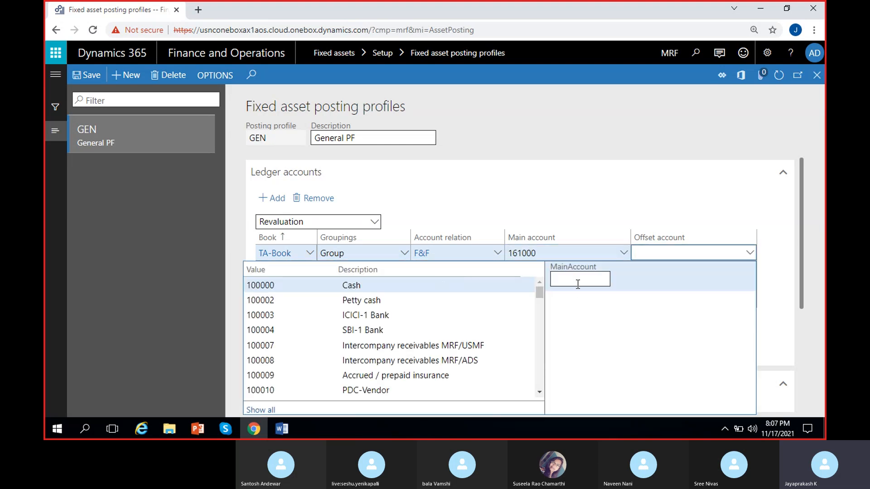
pyautogui.write('rev')
pyautogui.click(417, 284)
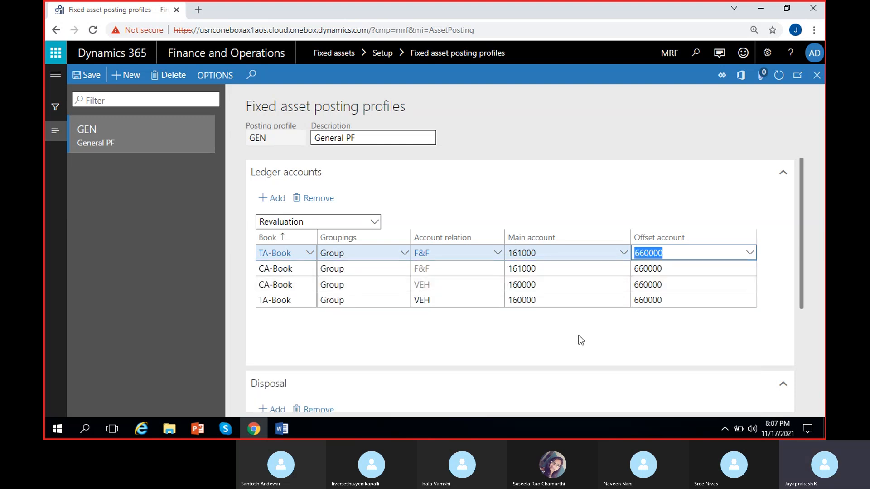
# Step: Save the GEN posting profile and close the fixed asset posting profiles form
pyautogui.click(642, 343)
pyautogui.click(86, 79)
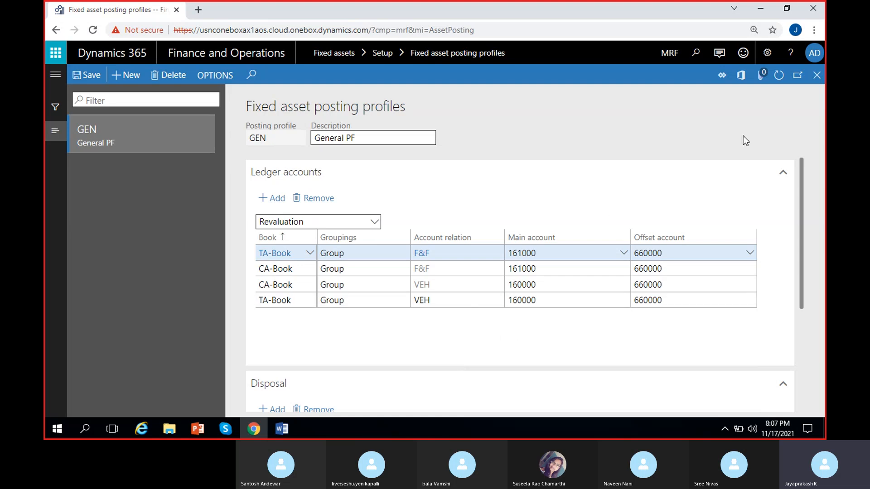
pyautogui.click(817, 75)
# Step: Switch to the course content document in Word and look up the Fixed assets creation topic
pyautogui.moveTo(282, 428)
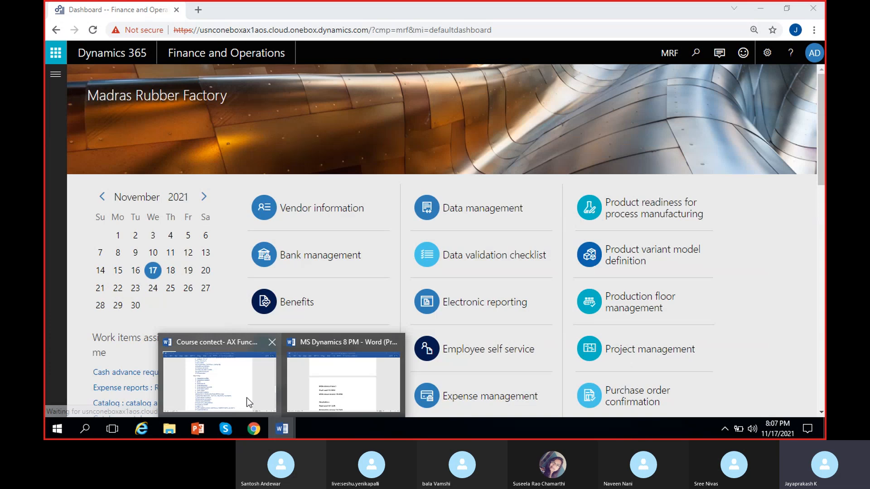
pyautogui.click(246, 397)
pyautogui.moveTo(368, 253); pyautogui.dragTo(277, 256)
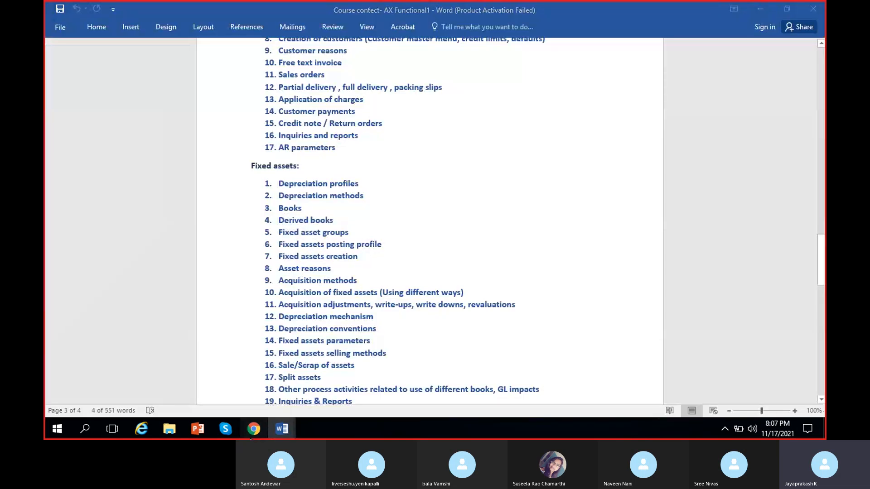
# Step: Return to Dynamics 365 in Chrome, open the Fixed assets list of the Fixed assets module and dismiss the edit notice
pyautogui.click(252, 433)
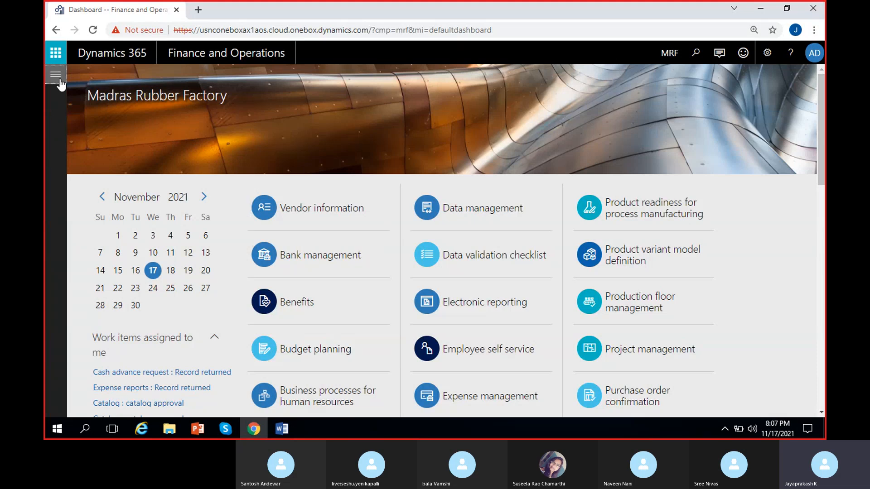
pyautogui.click(57, 76)
pyautogui.scroll(-3, 98, 304)
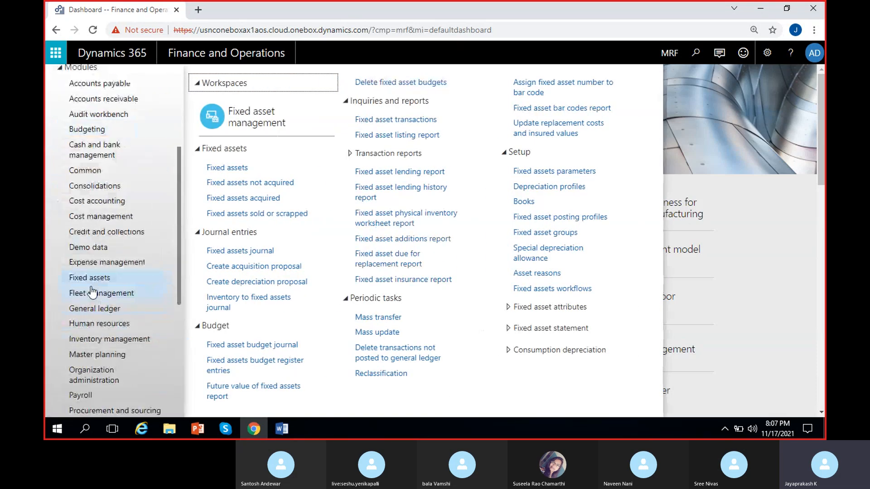
pyautogui.click(244, 171)
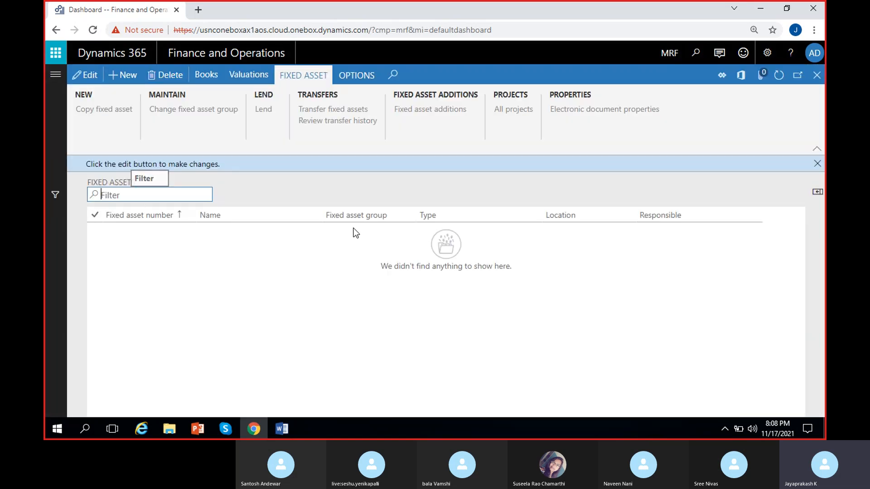
pyautogui.click(817, 163)
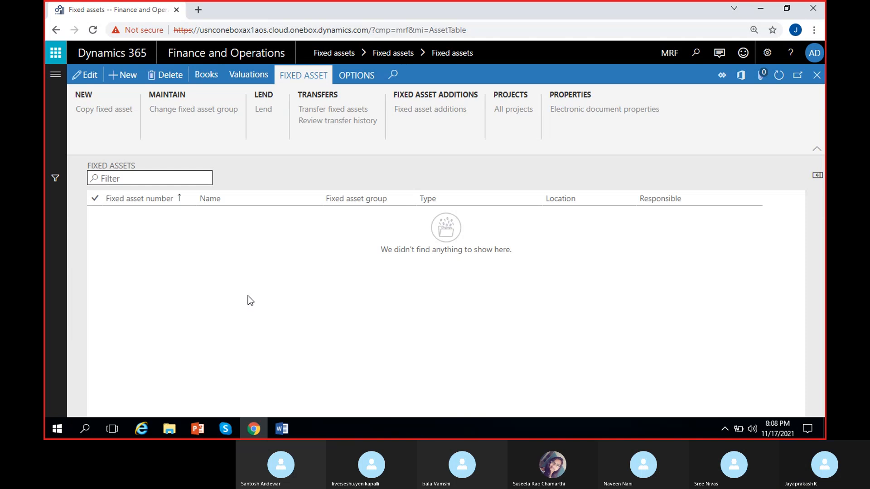
# Step: Create a new fixed asset record in the VEH (Vehicles) fixed asset group
pyautogui.click(117, 80)
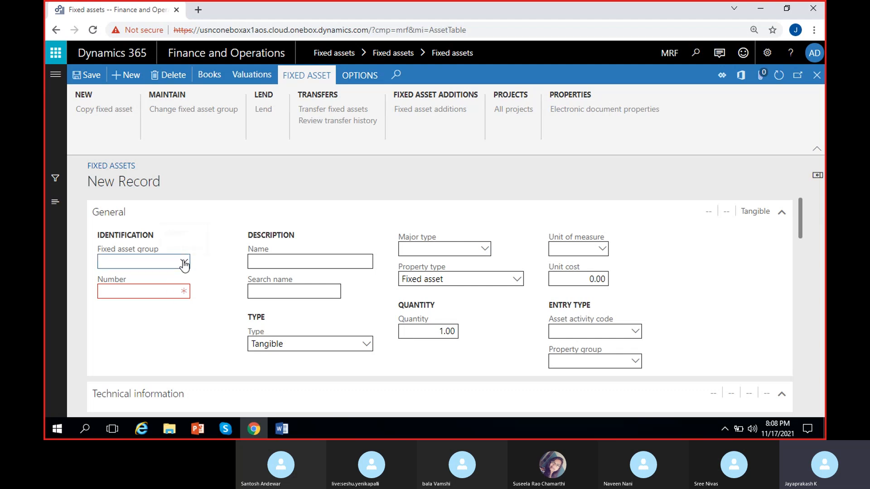
pyautogui.click(184, 262)
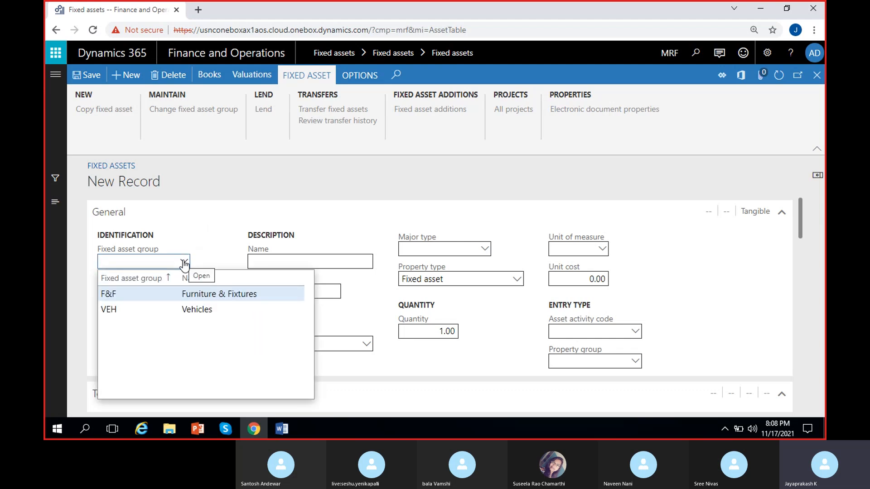
pyautogui.click(198, 316)
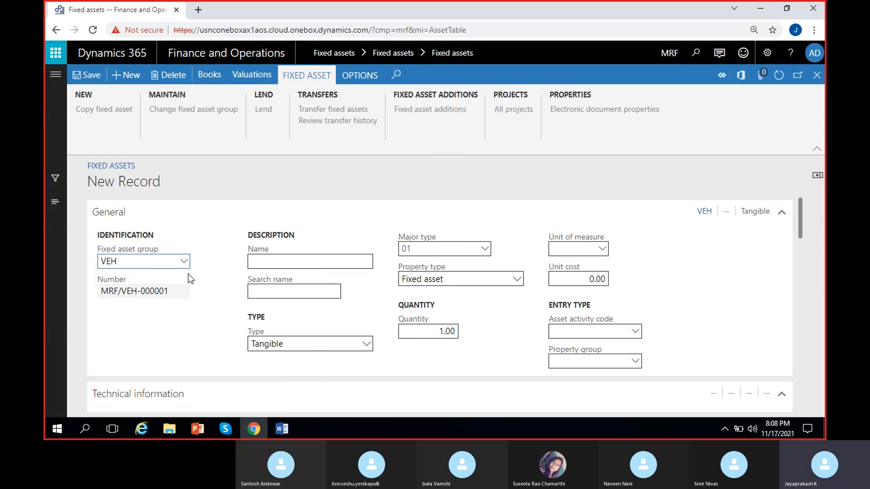
# Step: Examine the new asset's number and the autonumbering and number sequence settings of the VEH fixed asset group
pyautogui.click(180, 294)
pyautogui.moveTo(168, 293); pyautogui.dragTo(70, 299)
pyautogui.click(146, 303)
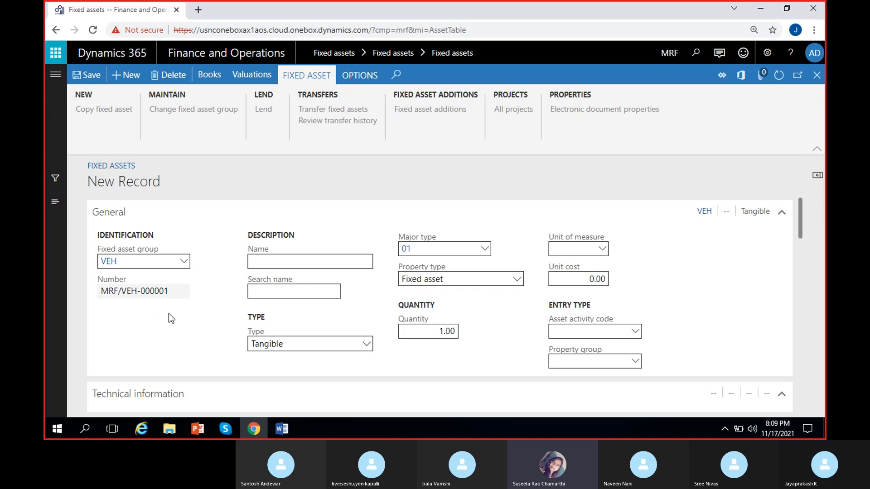
pyautogui.click(109, 261)
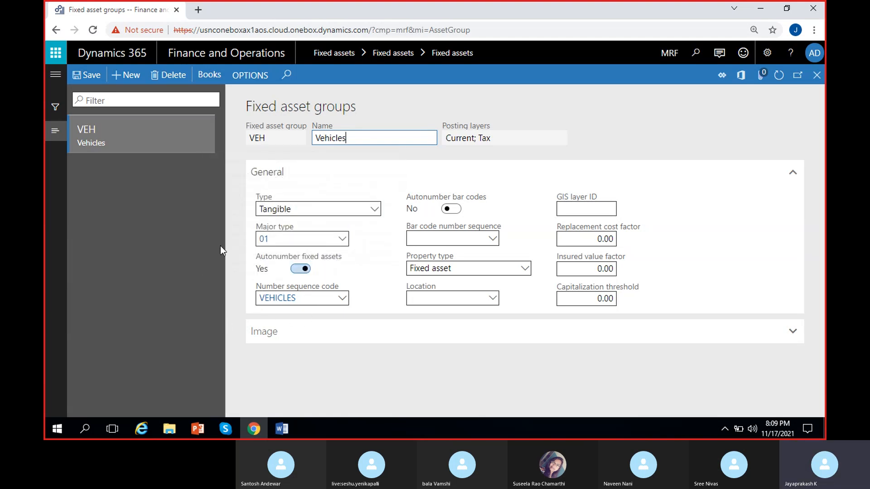
pyautogui.click(816, 75)
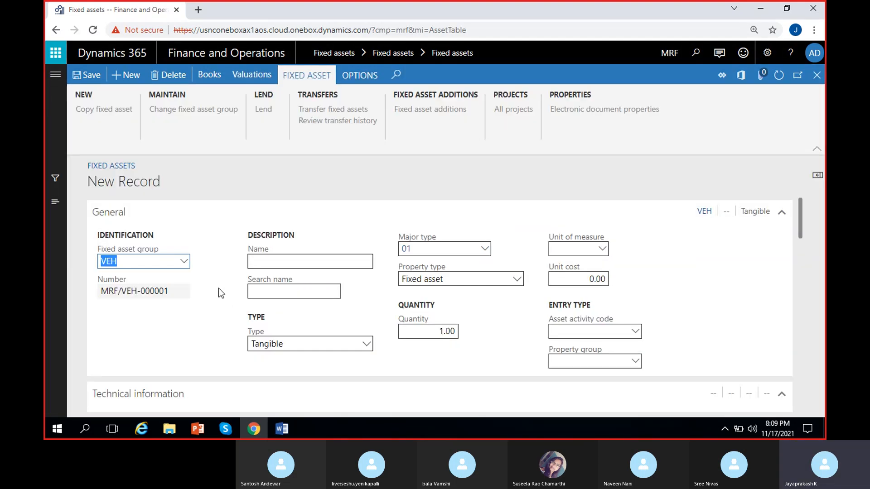
pyautogui.click(163, 291)
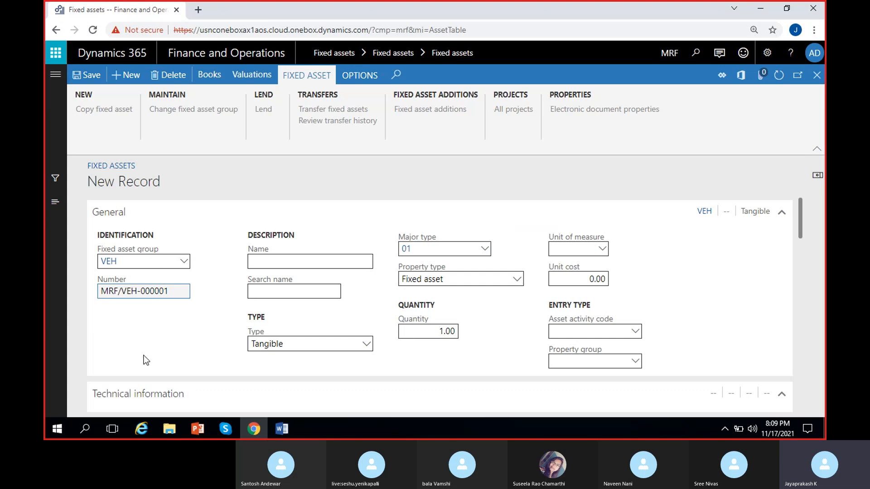
pyautogui.moveTo(173, 291); pyautogui.dragTo(55, 301)
pyautogui.click(167, 316)
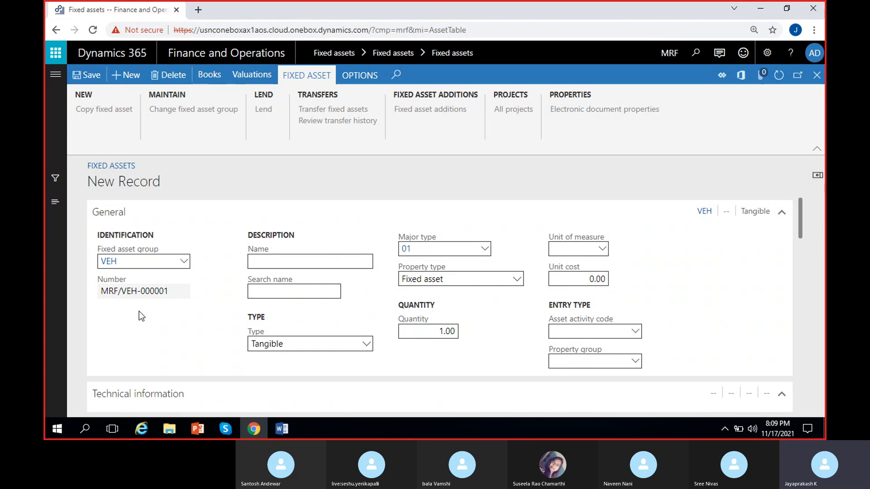
# Step: Name the new vehicle asset Benz truck and let the search name fill in from it
pyautogui.click(166, 294)
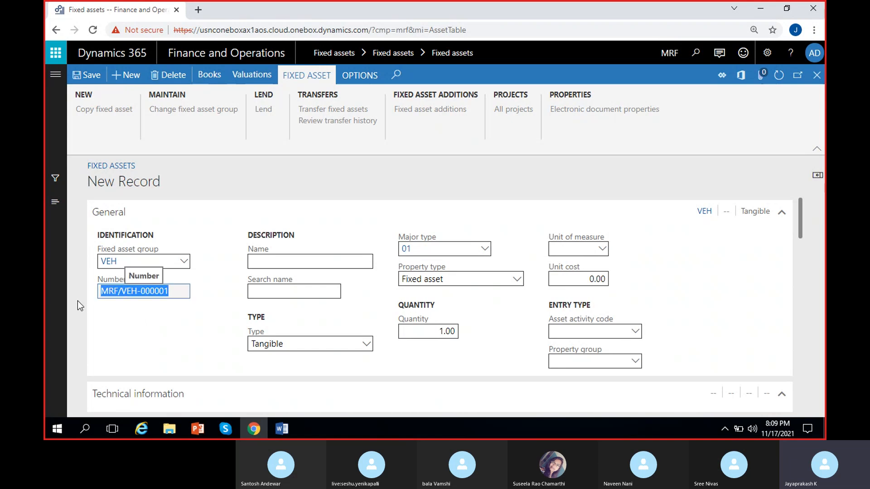
pyautogui.click(154, 310)
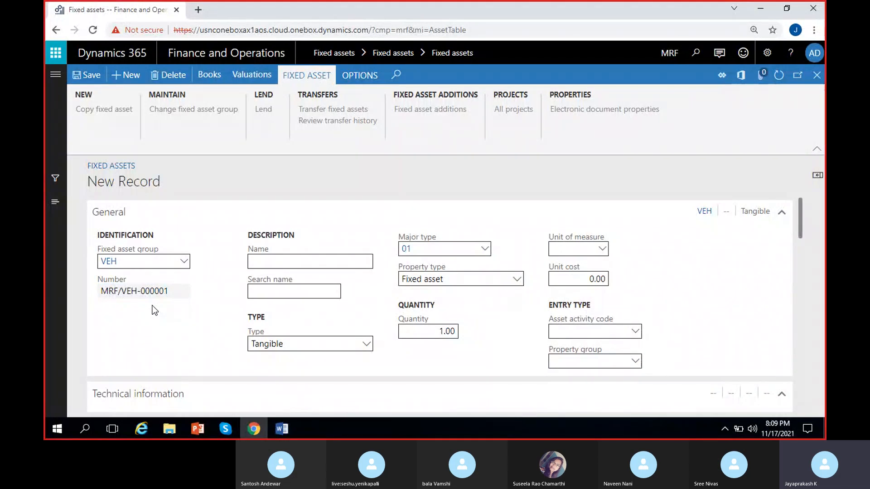
pyautogui.click(272, 257)
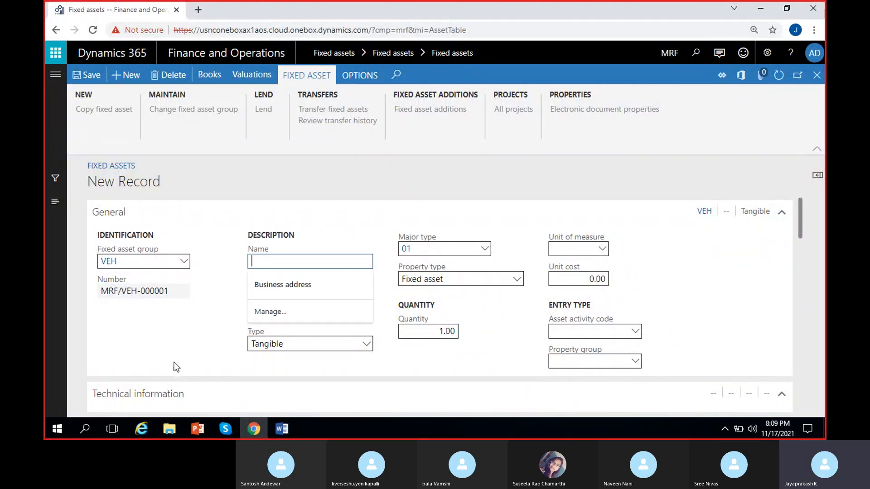
pyautogui.write('Benz ')
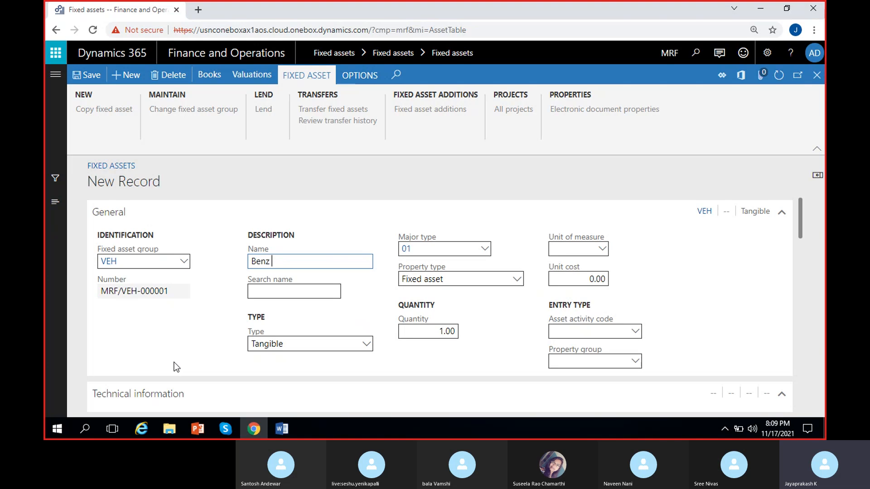
pyautogui.write('truck')
pyautogui.click(227, 302)
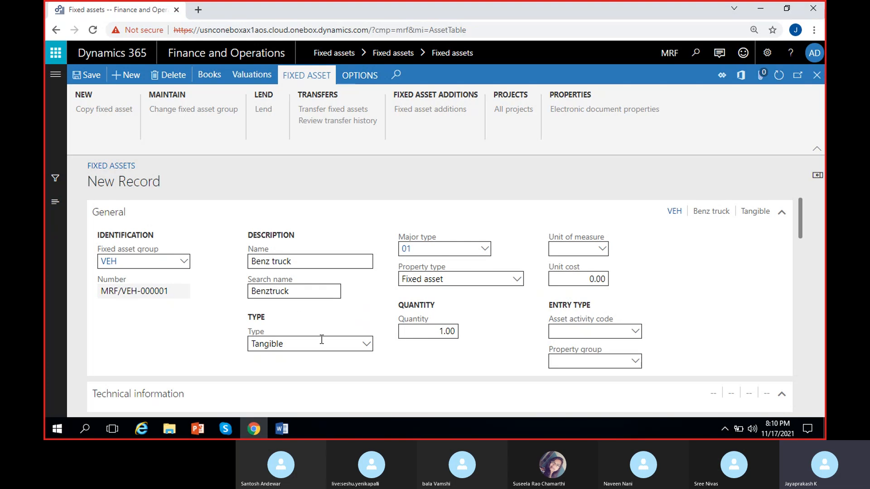
# Step: Choose Tangible as the asset's type and Fixed asset as its property type, leaving major type 01 in place
pyautogui.click(365, 343)
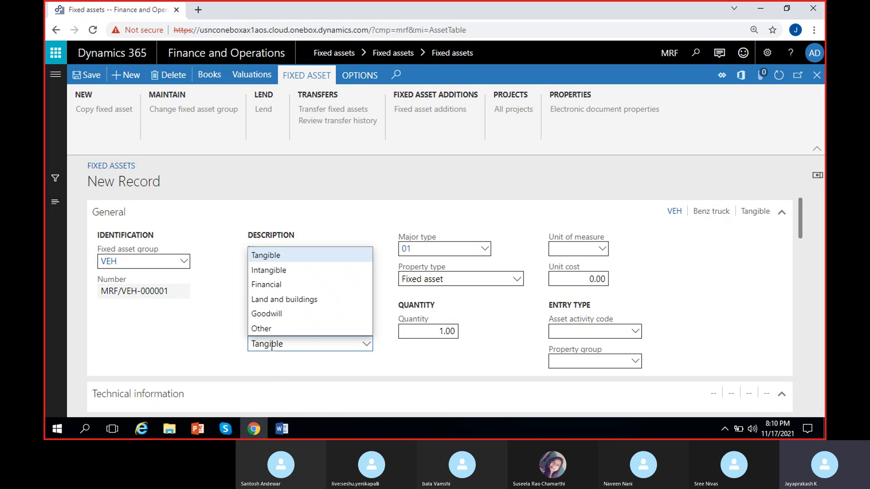
pyautogui.click(281, 257)
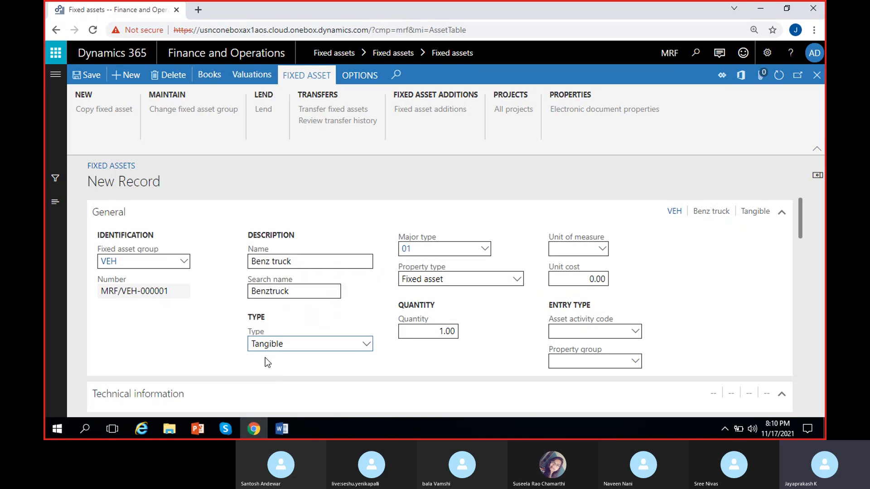
pyautogui.click(484, 250)
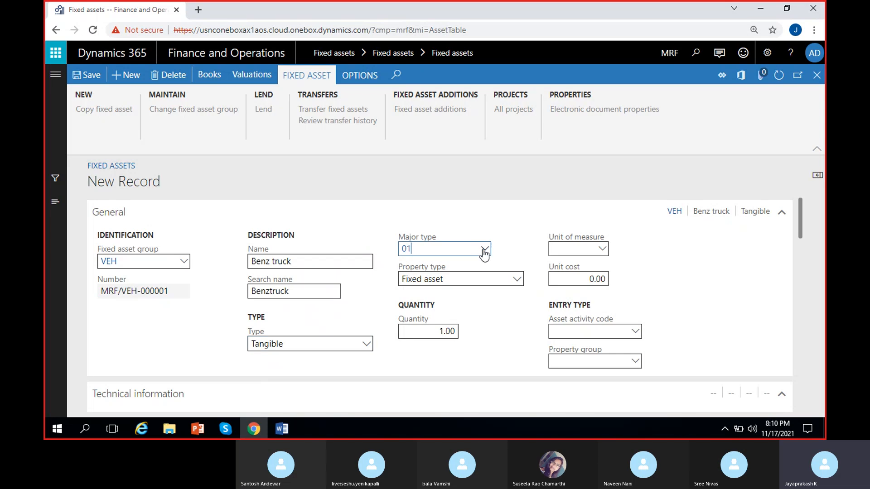
pyautogui.click(194, 323)
pyautogui.click(517, 282)
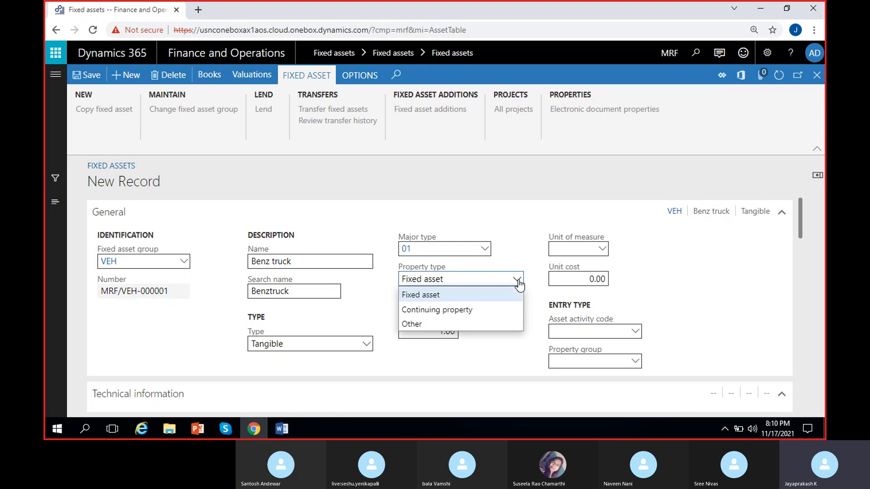
pyautogui.click(454, 297)
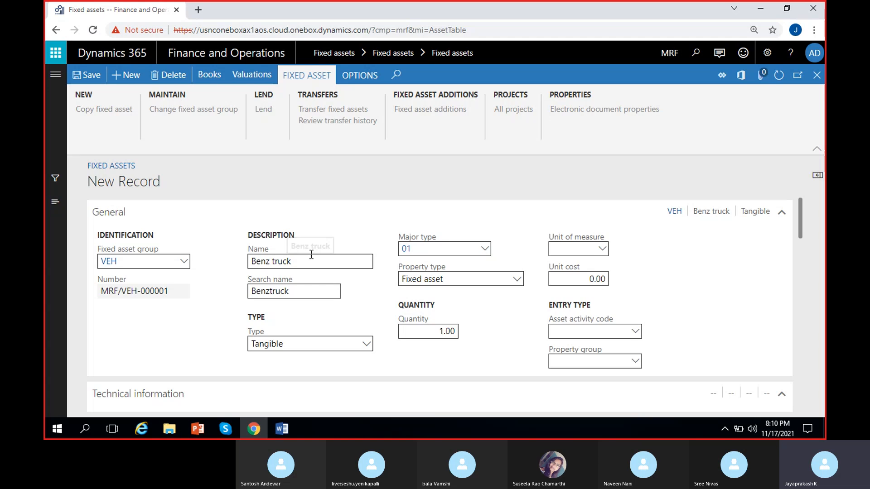
# Step: Set the asset's unit of measure to ea and its unit cost to 500000, keeping the quantity at 1.00
pyautogui.click(442, 331)
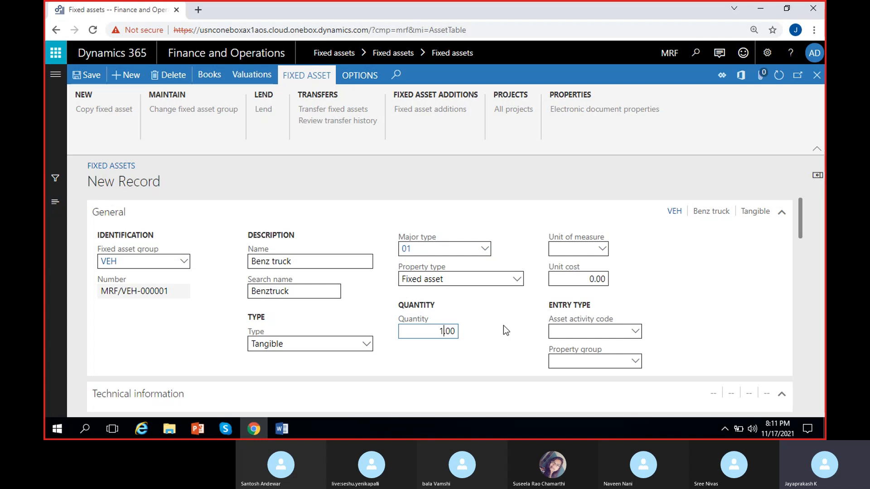
pyautogui.moveTo(456, 336); pyautogui.dragTo(421, 323)
pyautogui.click(453, 332)
pyautogui.click(478, 339)
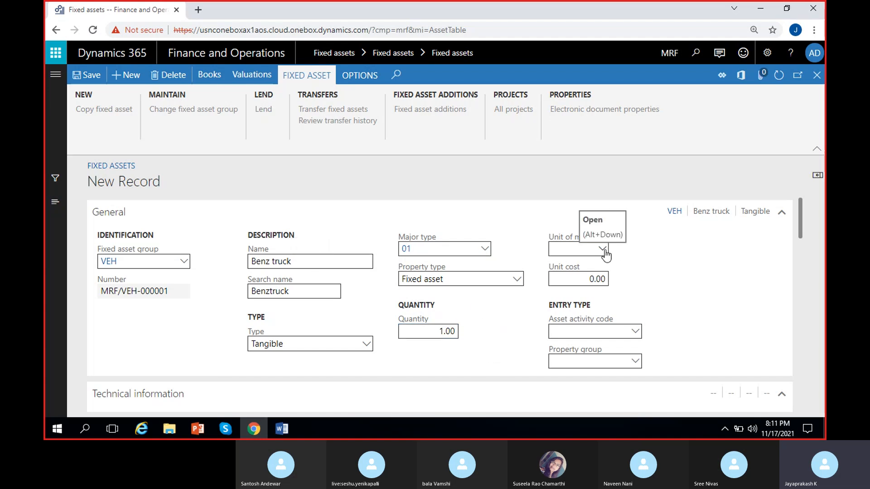
pyautogui.click(570, 248)
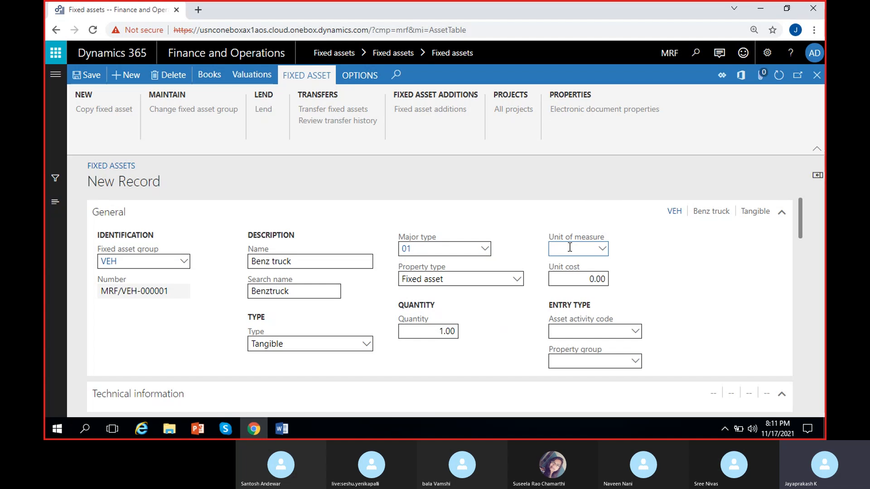
pyautogui.write('ea')
pyautogui.click(643, 264)
pyautogui.click(589, 278)
pyautogui.write('500000')
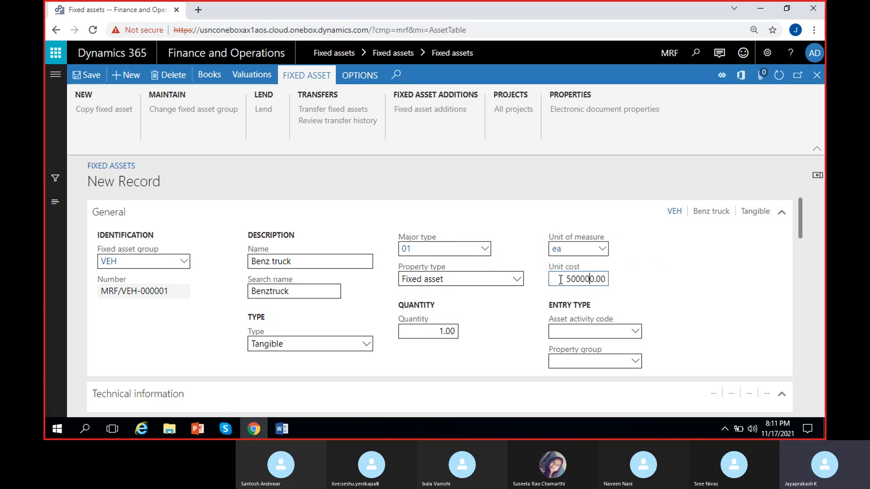
pyautogui.click(637, 289)
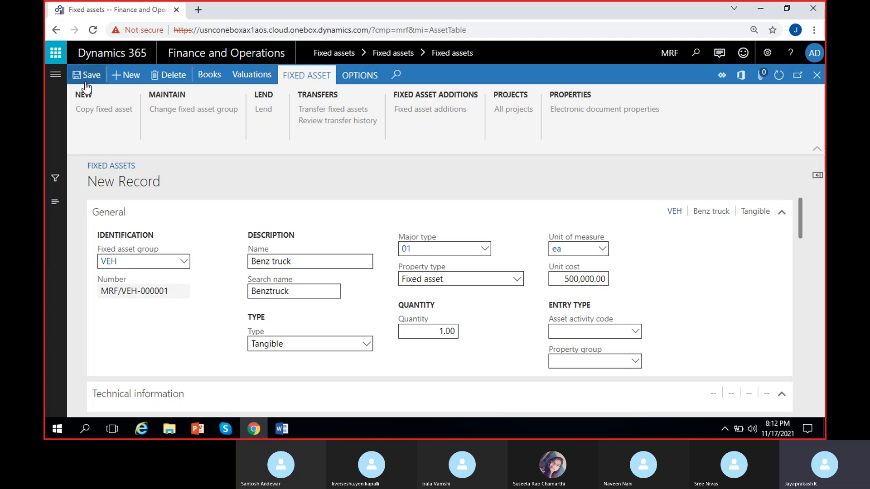
# Step: Save the new fixed asset record and check its number and name in the record title
pyautogui.hotkey('ctrl', 's')
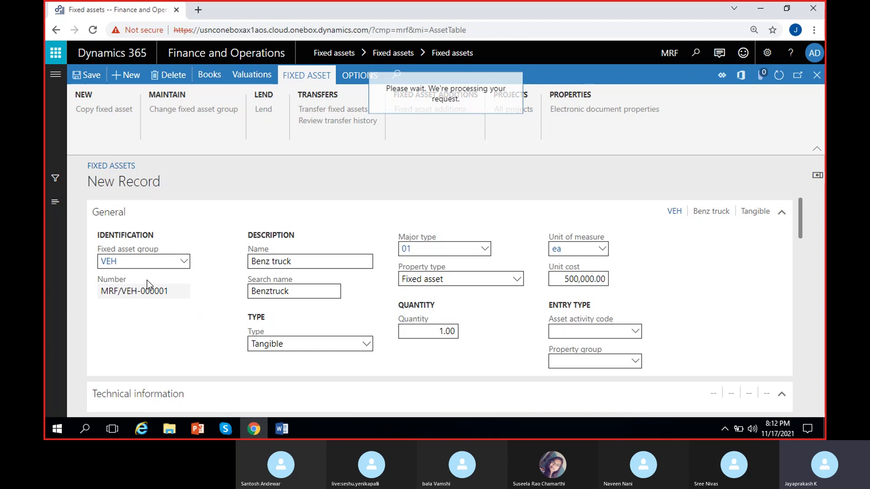
pyautogui.click(154, 284)
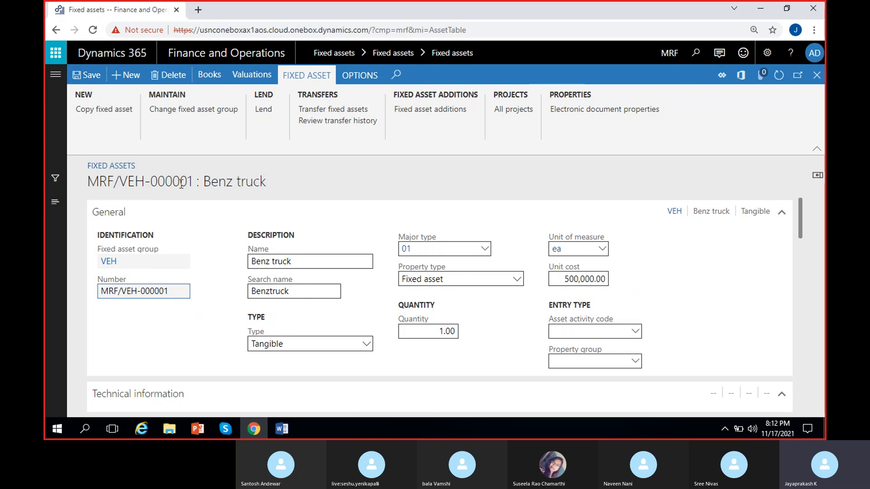
pyautogui.moveTo(193, 182); pyautogui.dragTo(86, 182)
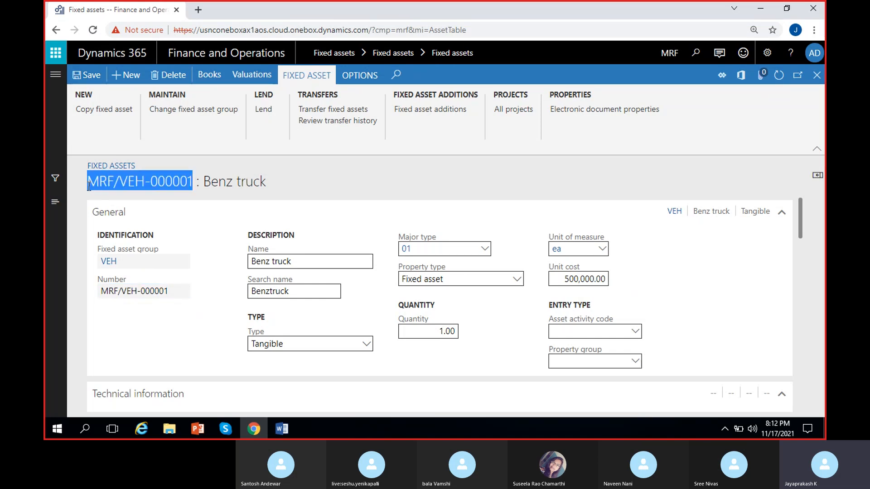
pyautogui.moveTo(204, 182); pyautogui.dragTo(266, 182)
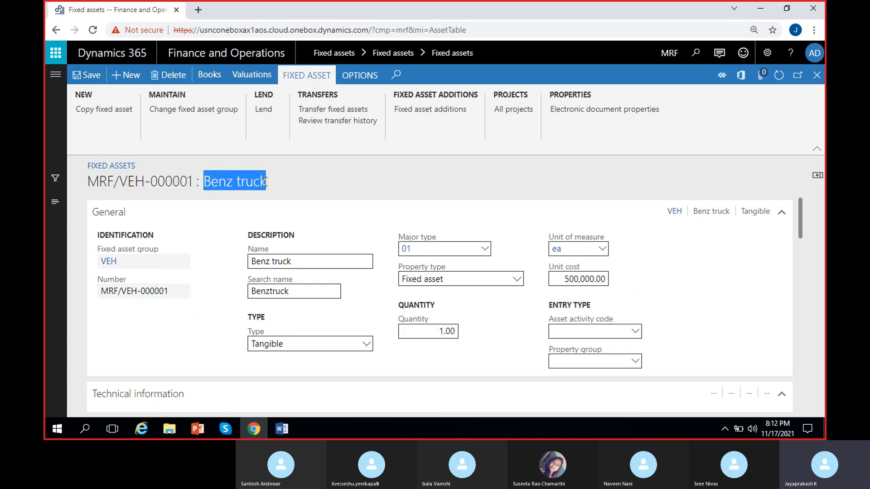
pyautogui.click(335, 176)
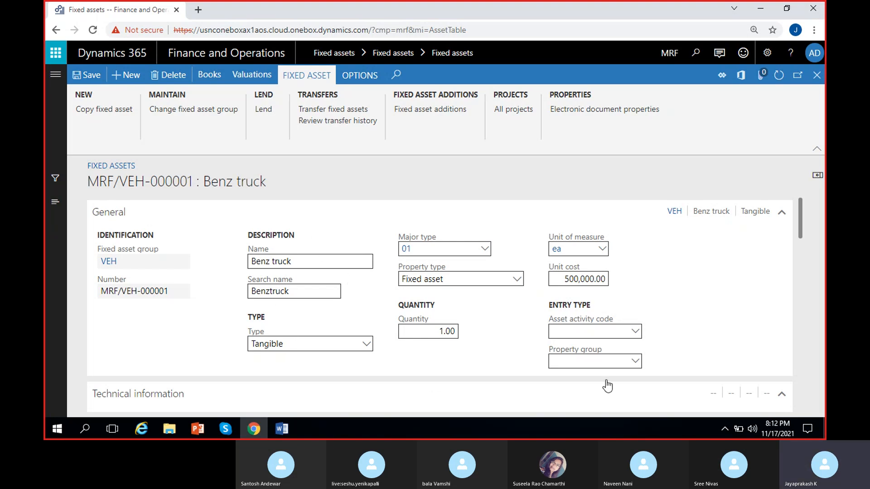
# Step: Check the choices offered for the asset activity code under Entry type
pyautogui.click(636, 331)
pyautogui.click(660, 332)
pyautogui.click(636, 331)
pyautogui.click(669, 346)
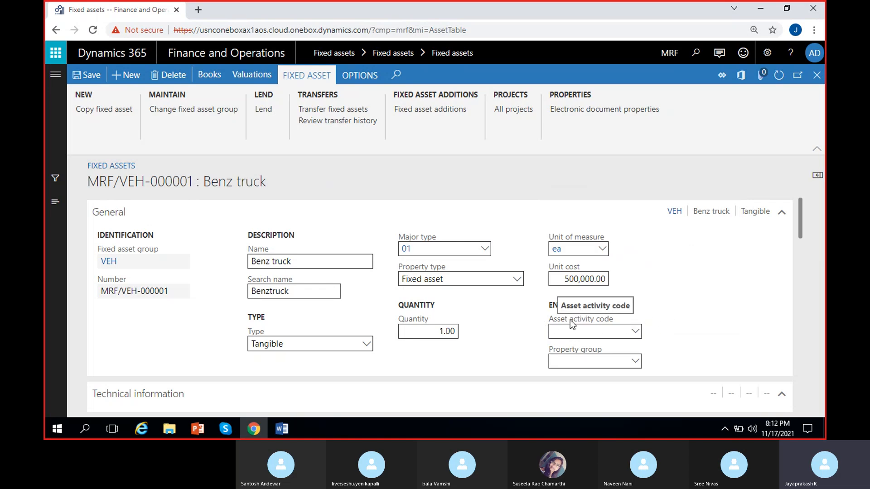
pyautogui.click(633, 332)
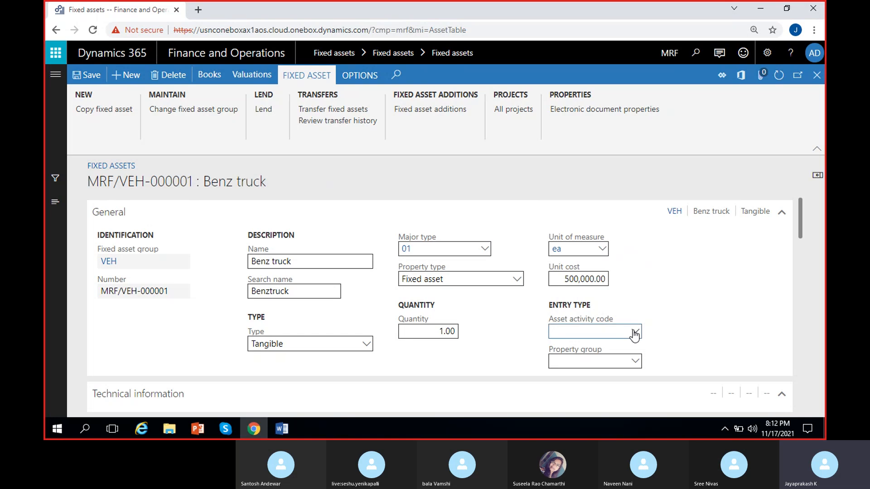
pyautogui.click(509, 335)
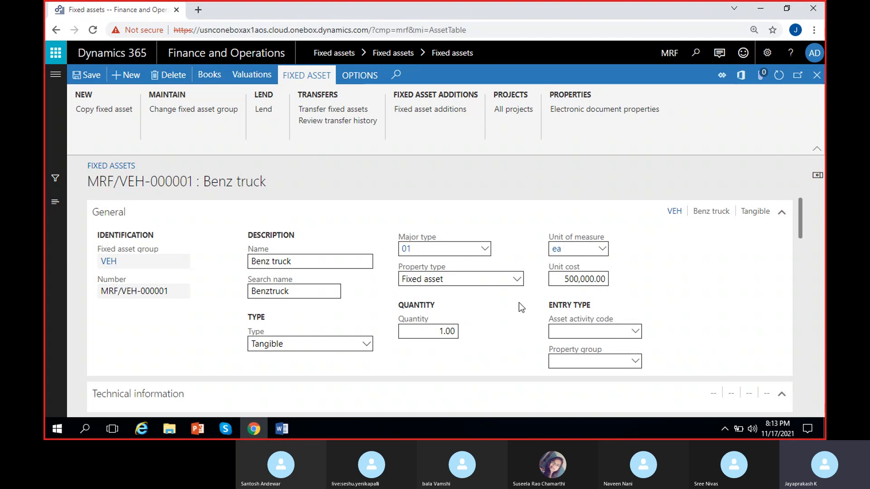
# Step: Collapse the General section of the asset record and bring the Technical information fields into view
pyautogui.scroll(-3, 518, 303)
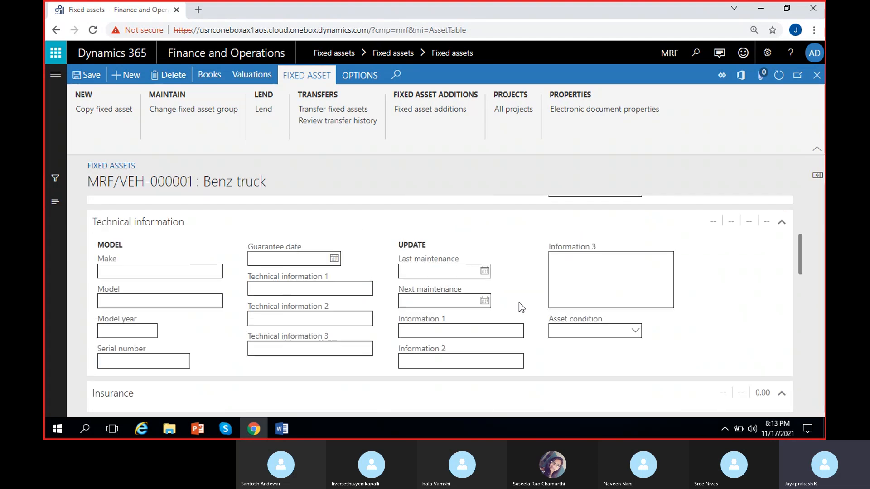
pyautogui.scroll(2, 518, 302)
pyautogui.scroll(1, 515, 307)
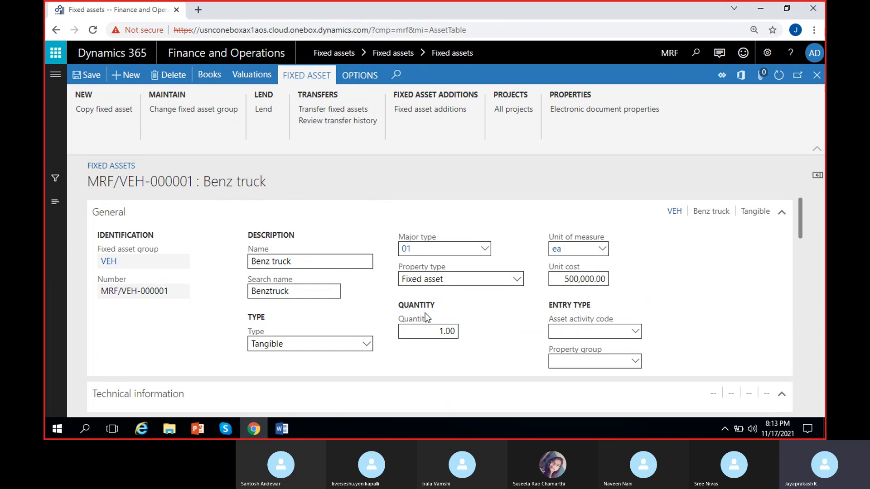
pyautogui.click(176, 219)
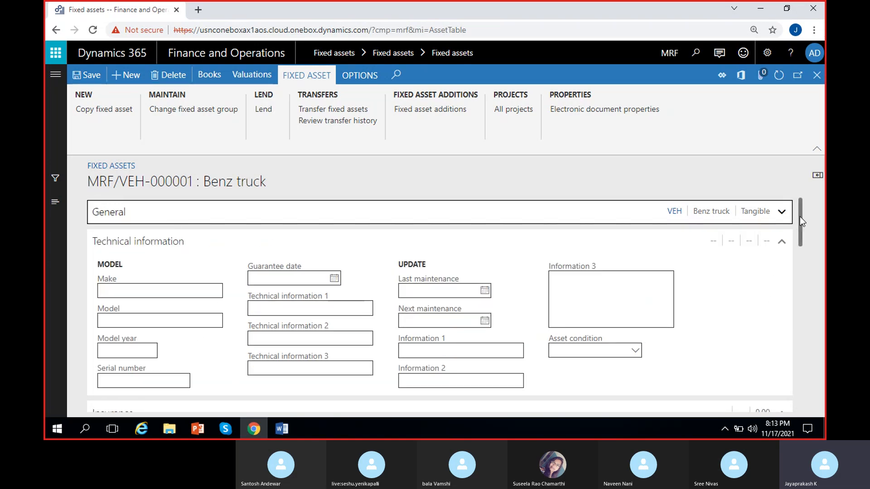
pyautogui.moveTo(800, 217); pyautogui.dragTo(802, 223)
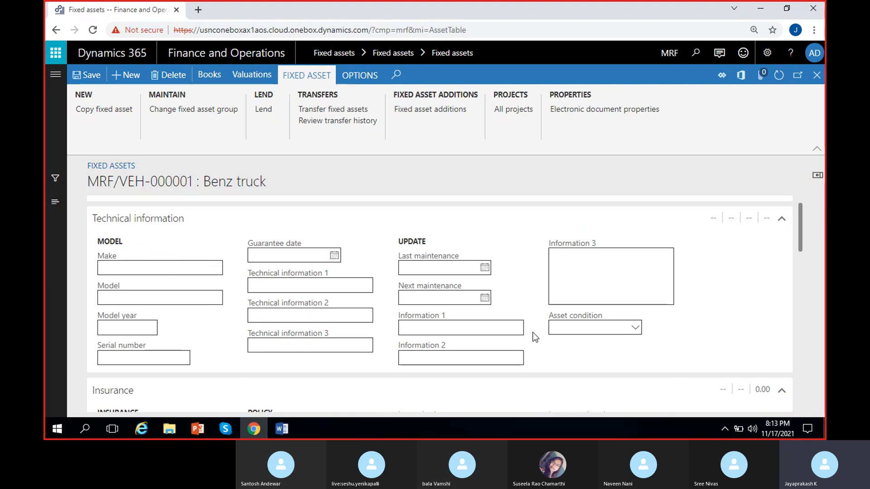
# Step: Enter Benz as the make and 14 tire as the model in the asset's technical information
pyautogui.click(175, 263)
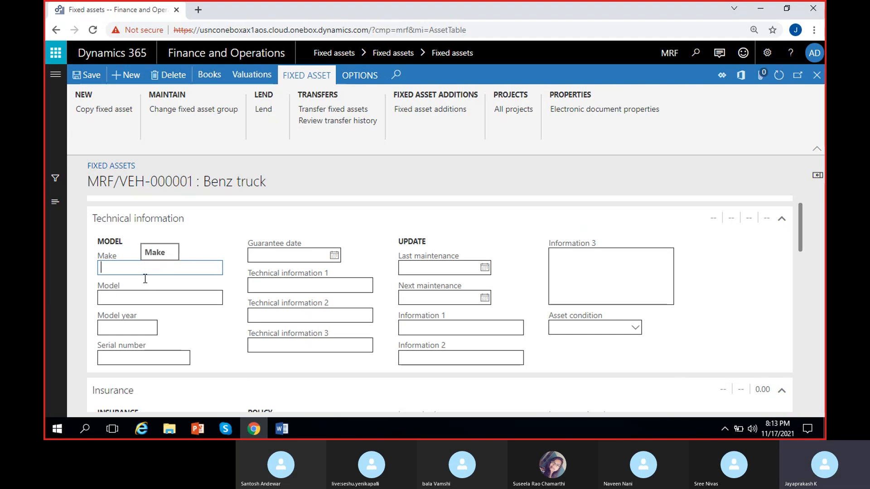
pyautogui.write('Benz')
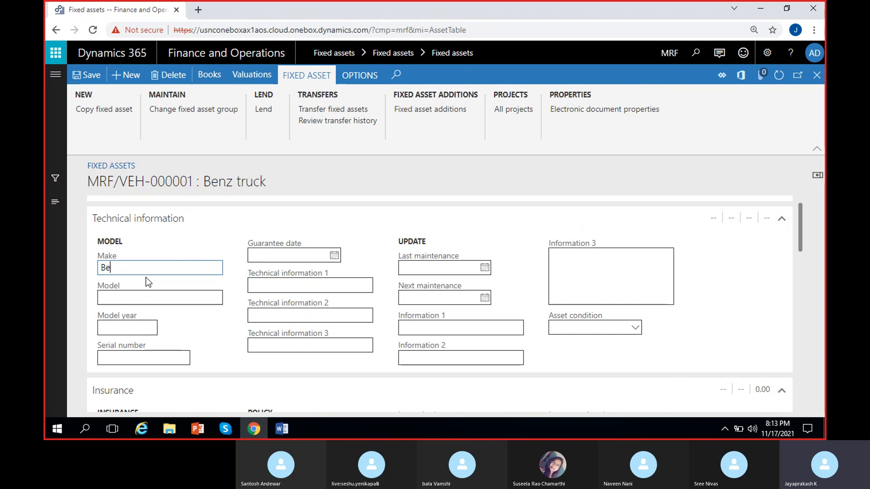
pyautogui.click(148, 300)
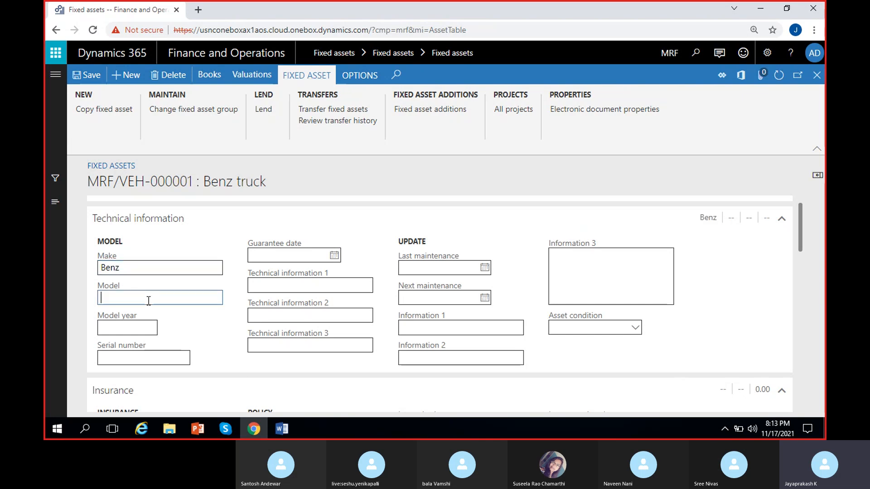
pyautogui.write('2020')
pyautogui.press('BackSpace')
pyautogui.press('BackSpace')
pyautogui.press('BackSpace')
pyautogui.write('14 tire')
pyautogui.click(185, 312)
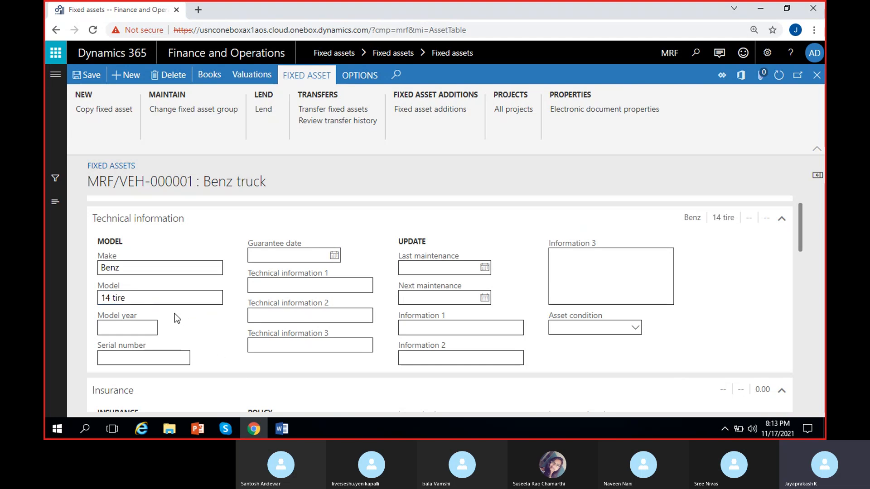
# Step: Set the asset's model year to 2020 and its guarantee date to 12/31/2021
pyautogui.click(137, 325)
pyautogui.write('2020')
pyautogui.click(184, 335)
pyautogui.click(129, 363)
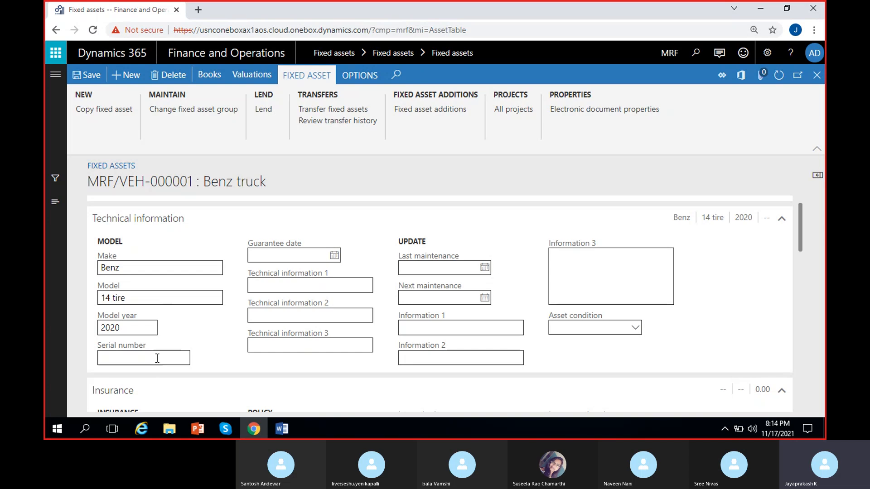
pyautogui.click(333, 255)
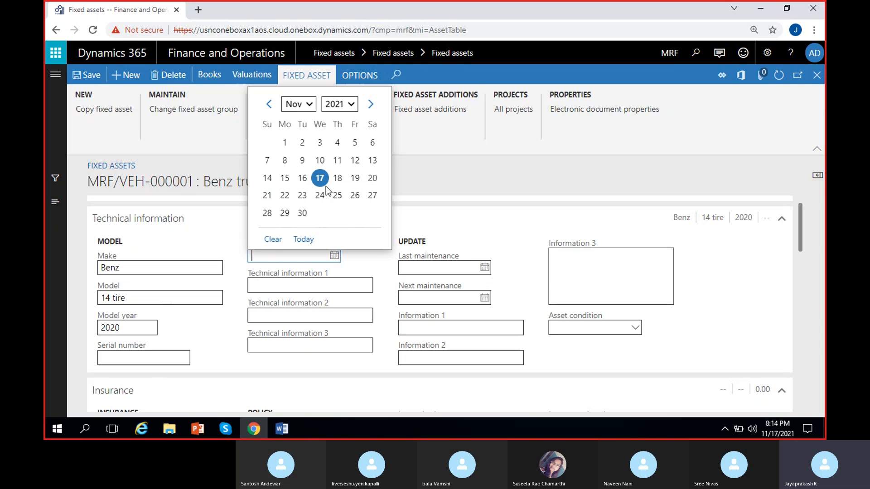
pyautogui.click(370, 104)
pyautogui.click(355, 213)
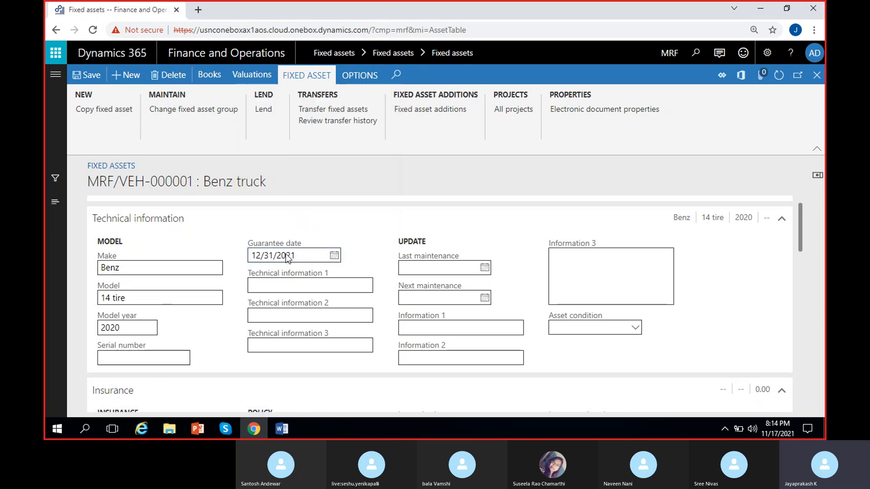
pyautogui.click(267, 290)
pyautogui.click(266, 315)
pyautogui.click(270, 340)
pyautogui.click(274, 283)
pyautogui.click(236, 290)
pyautogui.click(266, 316)
# Step: Set the asset's last maintenance date to 11/16/2021 and its next maintenance date to 12/16/2021
pyautogui.click(485, 269)
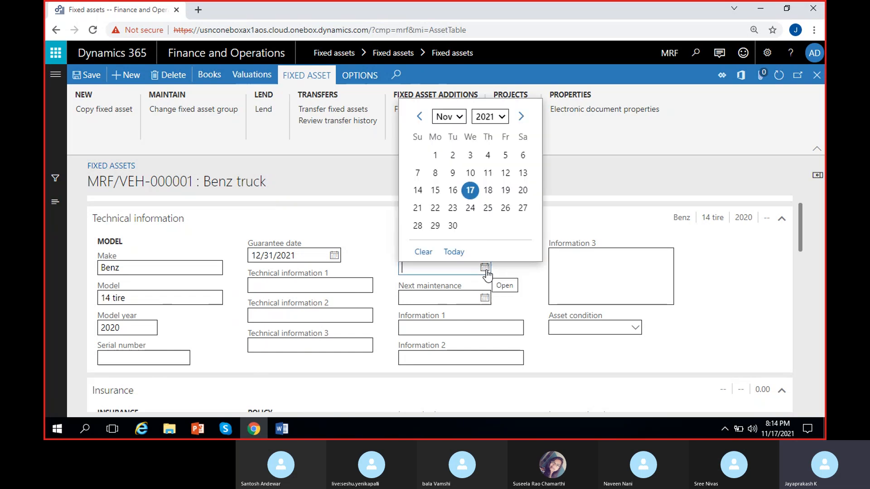
pyautogui.click(452, 190)
pyautogui.click(485, 299)
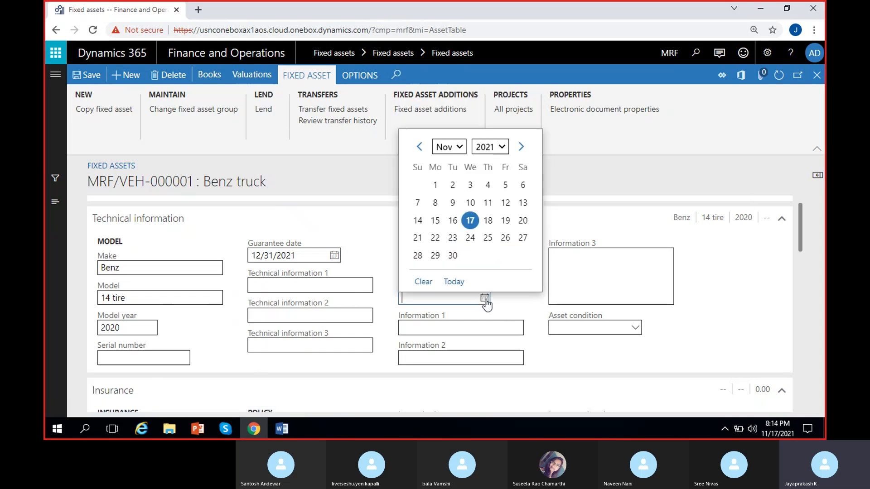
pyautogui.click(521, 147)
pyautogui.click(487, 221)
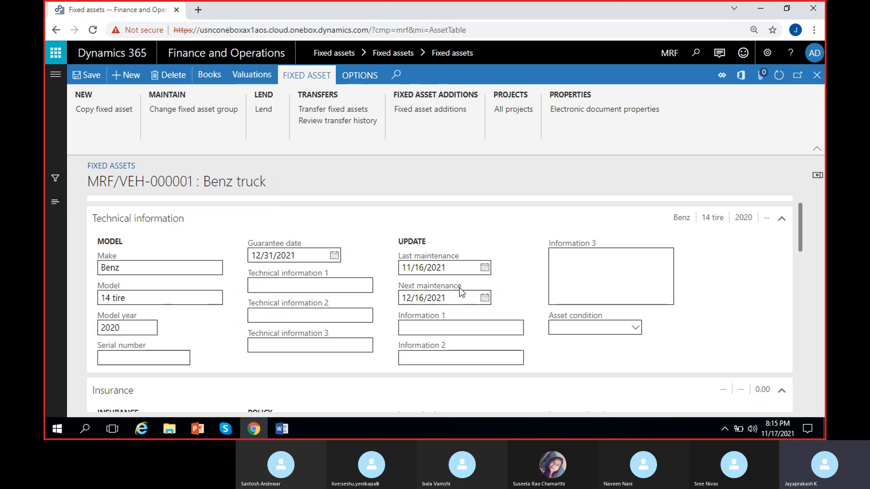
# Step: Examine the Information 1, Information 2 and Information 3 fields in the asset's technical information
pyautogui.click(457, 328)
pyautogui.click(443, 358)
pyautogui.click(445, 331)
pyautogui.click(450, 356)
pyautogui.click(558, 270)
pyautogui.click(456, 327)
pyautogui.click(447, 355)
pyautogui.click(562, 286)
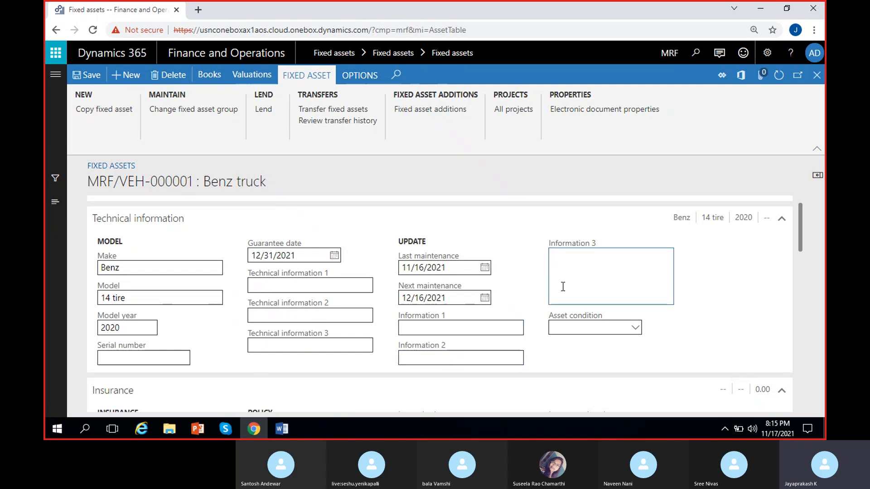
# Step: Open the fixed asset conditions list from the asset condition field and add condition 01 with the description Working
pyautogui.click(636, 333)
pyautogui.click(659, 337)
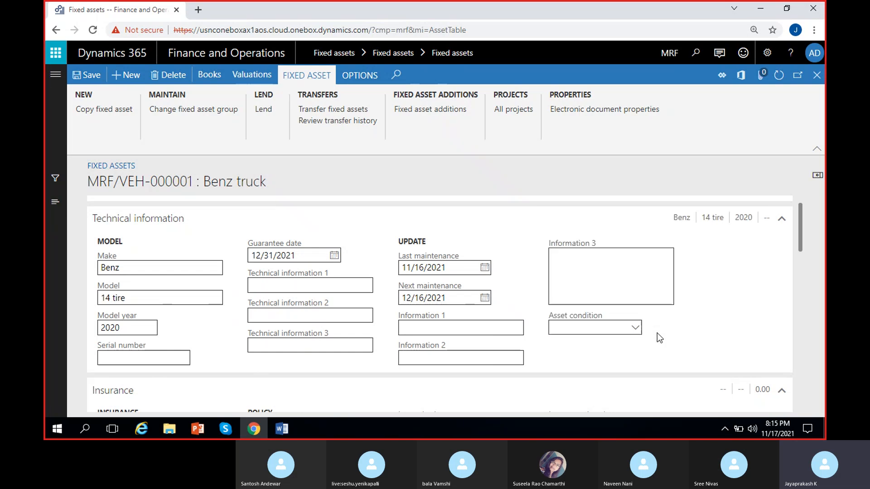
pyautogui.rightClick(632, 328)
pyautogui.click(656, 384)
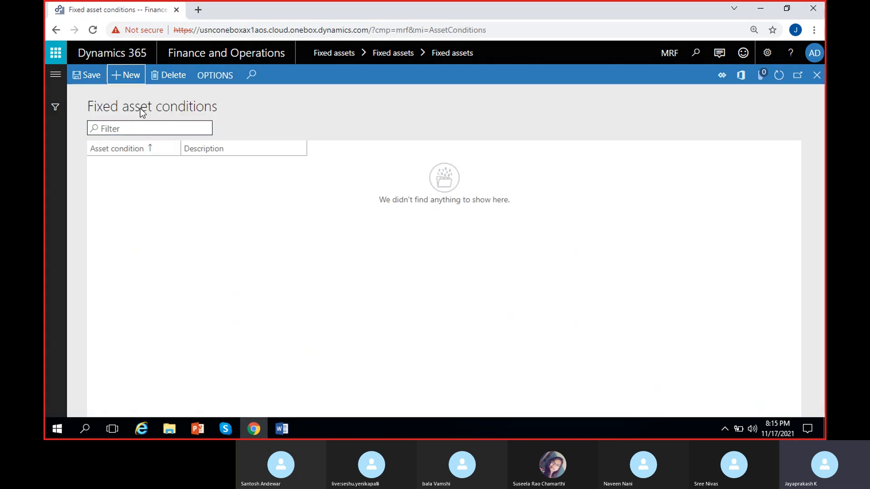
pyautogui.write('01')
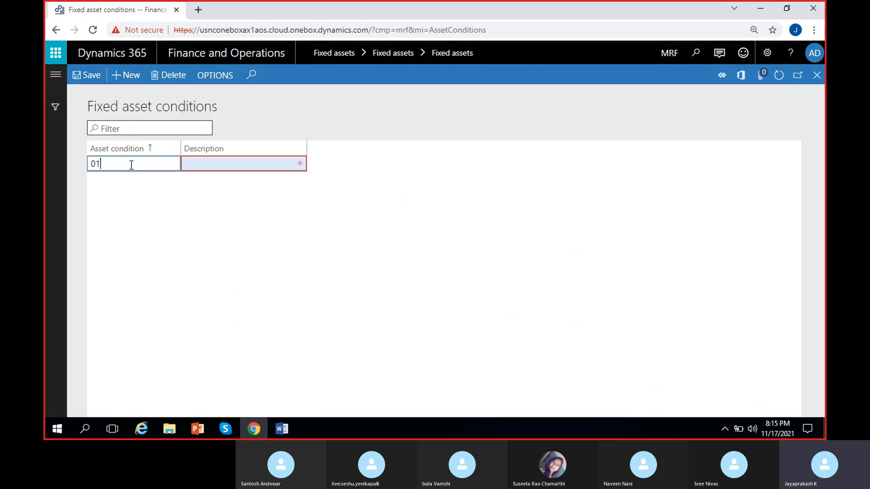
pyautogui.click(197, 164)
pyautogui.write('Working')
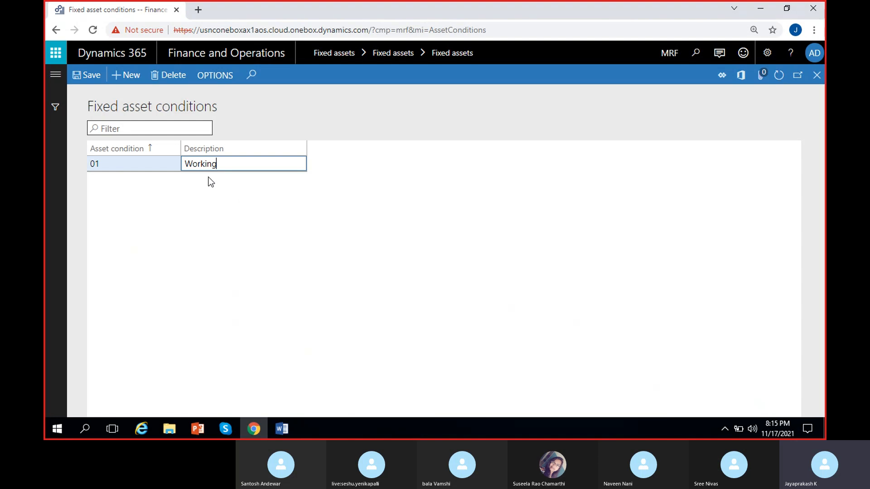
# Step: Add fixed asset condition 02 with the description Damaged
pyautogui.click(126, 75)
pyautogui.write('02')
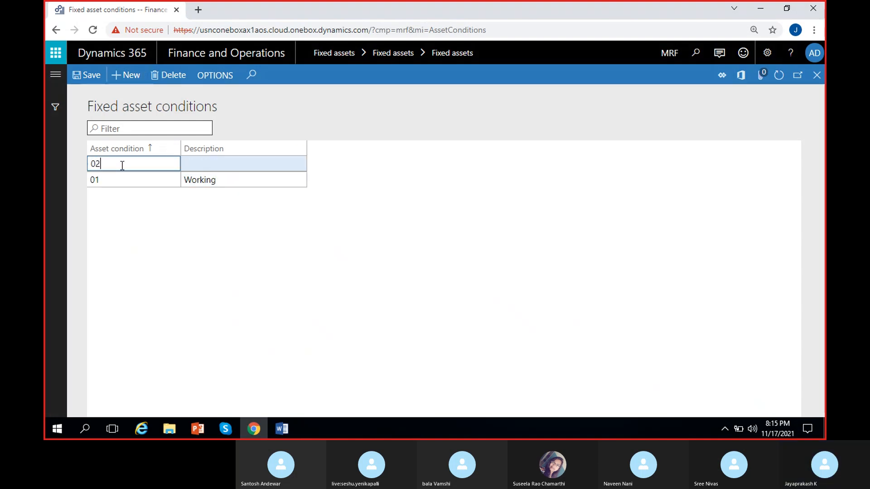
pyautogui.click(193, 165)
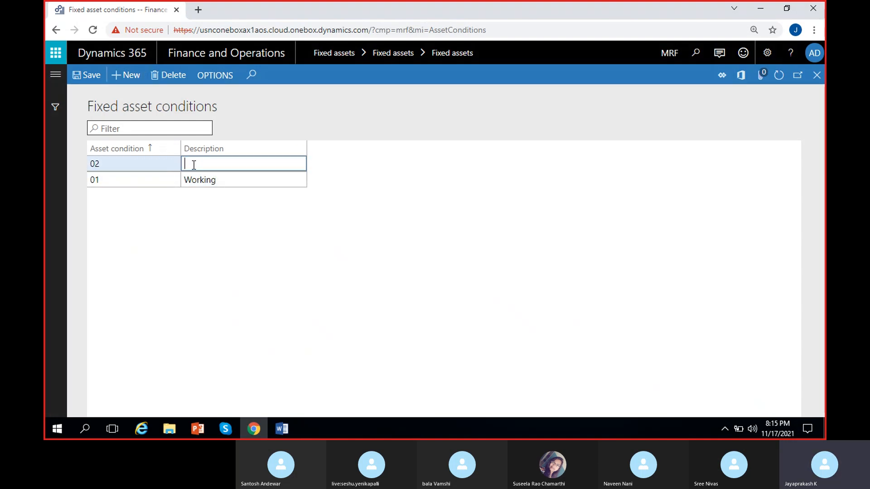
pyautogui.write('Damag')
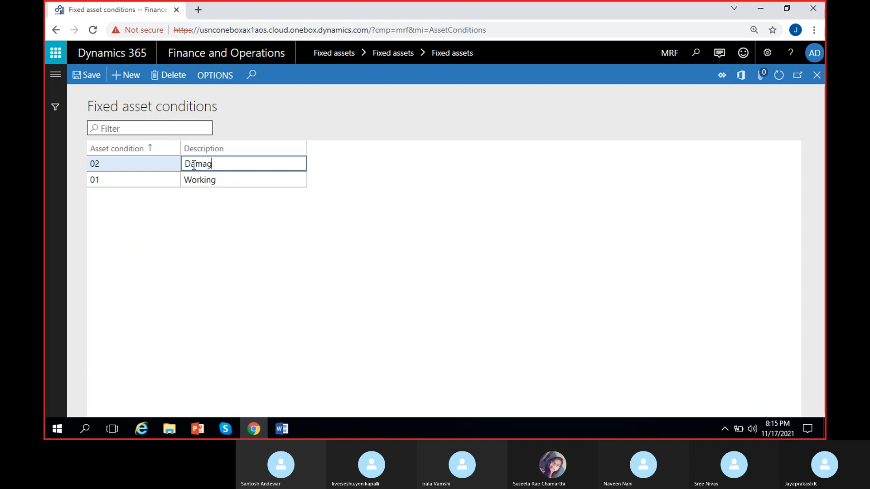
pyautogui.write('ed')
# Step: Add fixed asset condition 03 with the description Under repair
pyautogui.click(126, 75)
pyautogui.write('03')
pyautogui.click(203, 161)
pyautogui.write('Under repair')
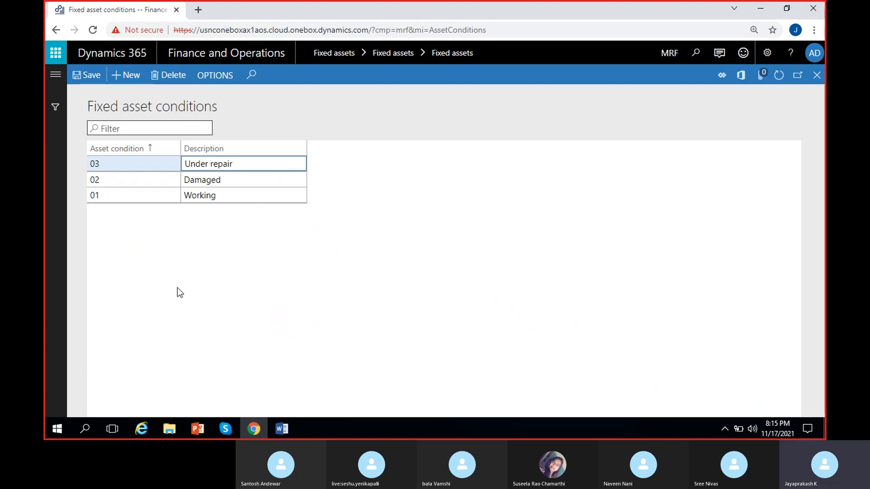
# Step: Add fixed asset condition 04 with the description Obselete
pyautogui.click(126, 75)
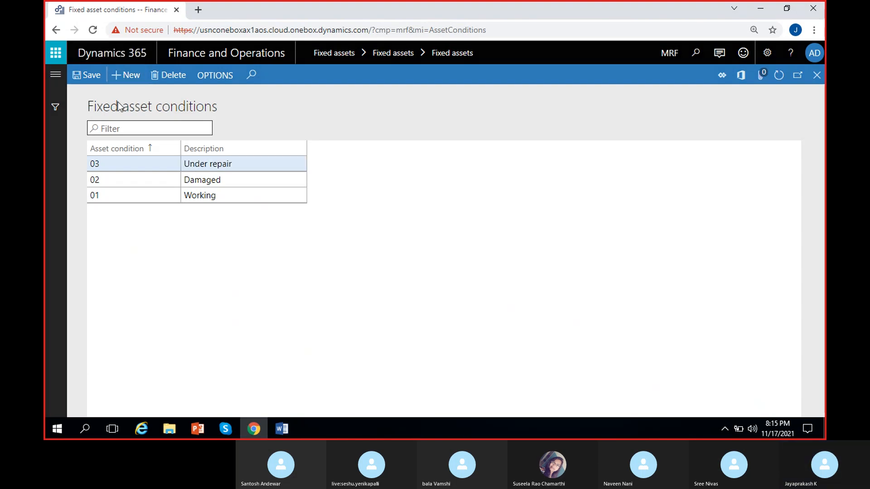
pyautogui.write('04')
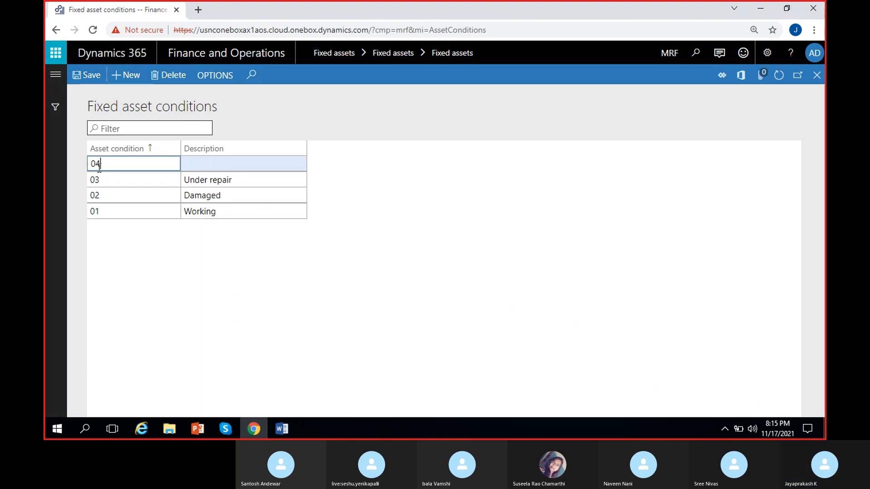
pyautogui.click(241, 160)
pyautogui.write('Obe')
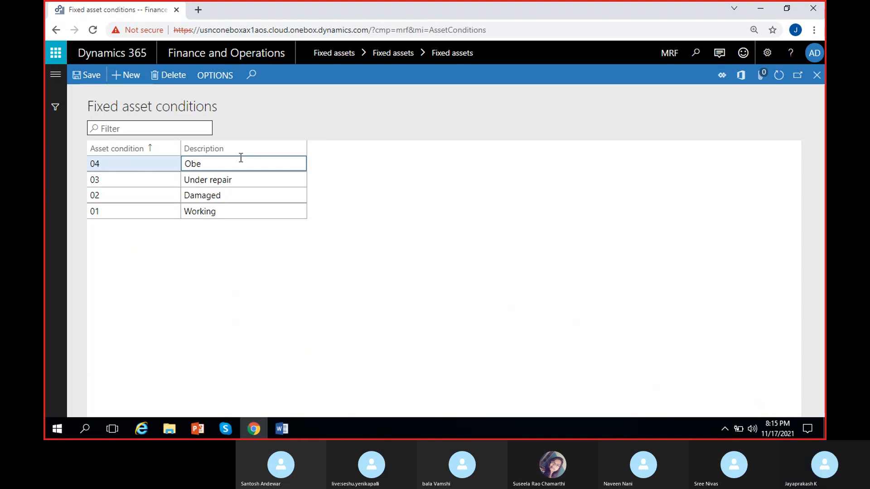
pyautogui.press('BackSpace')
pyautogui.write('selete')
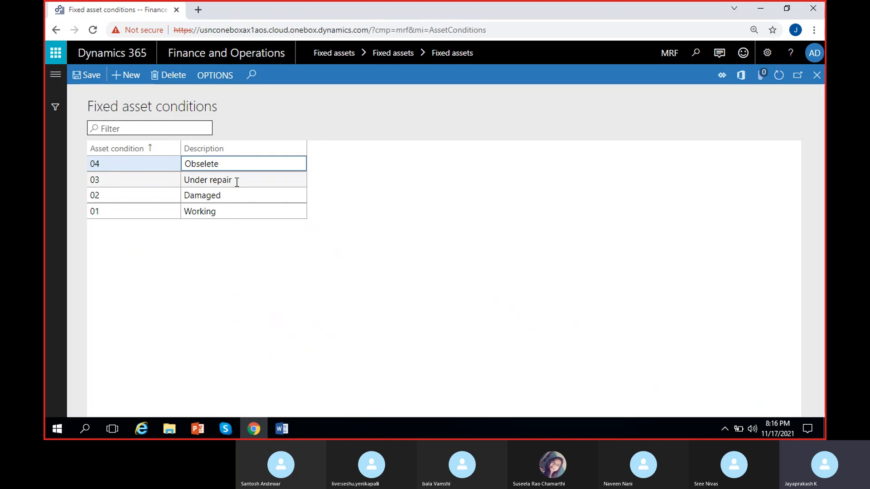
pyautogui.click(341, 168)
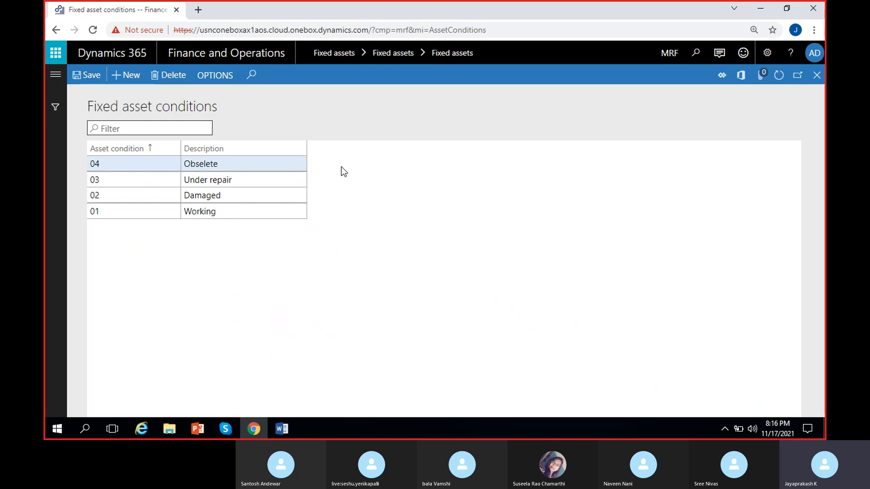
# Step: Save and refresh the condition list, return to the Benz truck record and set its asset condition to 01 (Working)
pyautogui.click(90, 76)
pyautogui.click(779, 76)
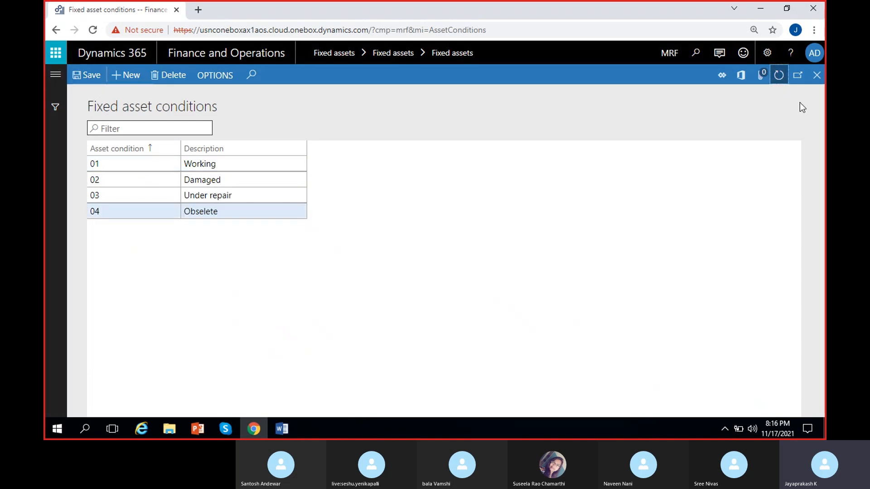
pyautogui.click(820, 81)
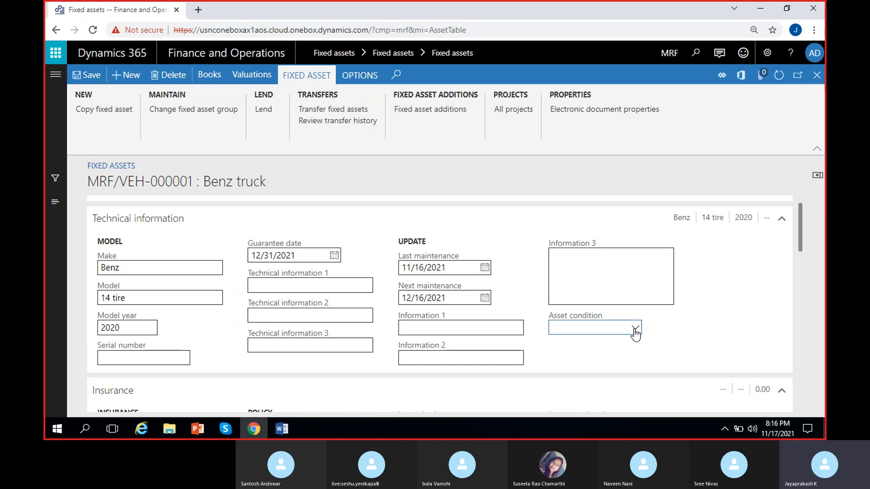
pyautogui.click(635, 328)
pyautogui.click(602, 213)
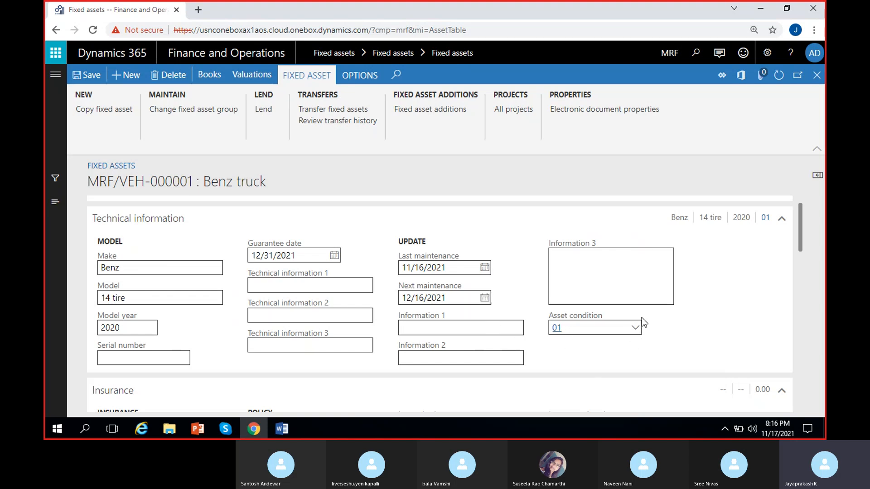
# Step: Try asset condition 03 (Under repair) on the truck, and set the condition back to 01
pyautogui.click(635, 327)
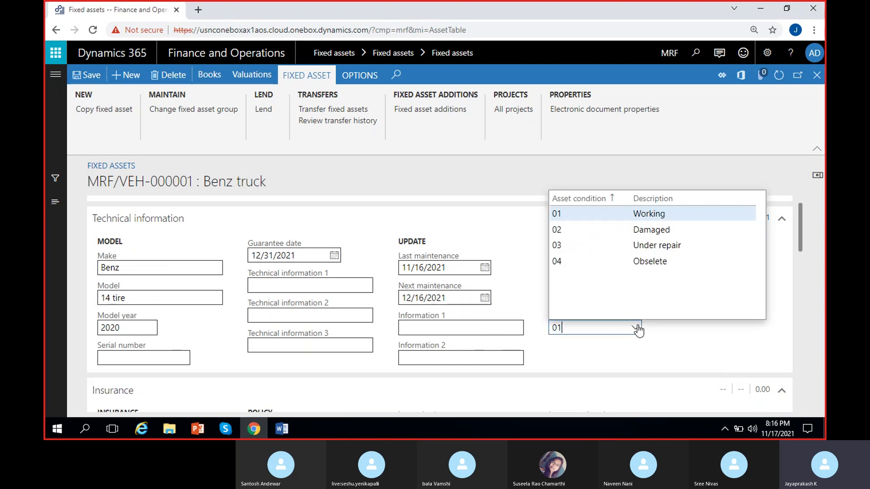
pyautogui.click(639, 245)
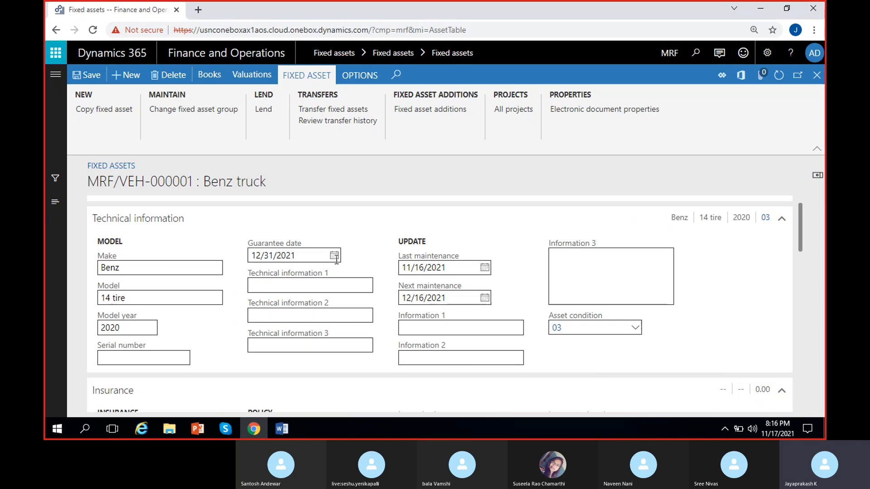
pyautogui.click(635, 328)
pyautogui.press('Return')
# Step: Collapse the Technical information section of the asset record to bring the Insurance fields into view
pyautogui.click(170, 220)
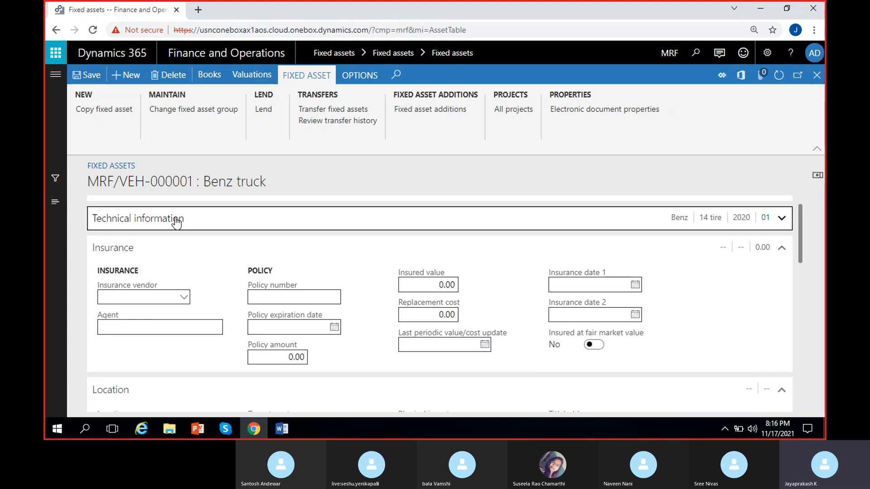
pyautogui.click(193, 219)
pyautogui.click(193, 219)
pyautogui.click(177, 354)
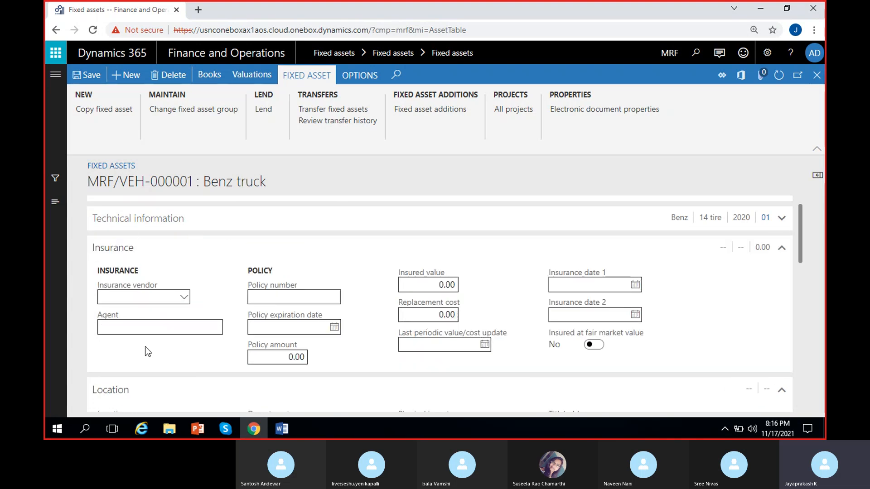
# Step: Check the vendors offered as insurance vendor and go through the agent, policy number, expiration date and policy amount fields
pyautogui.click(184, 302)
pyautogui.click(183, 298)
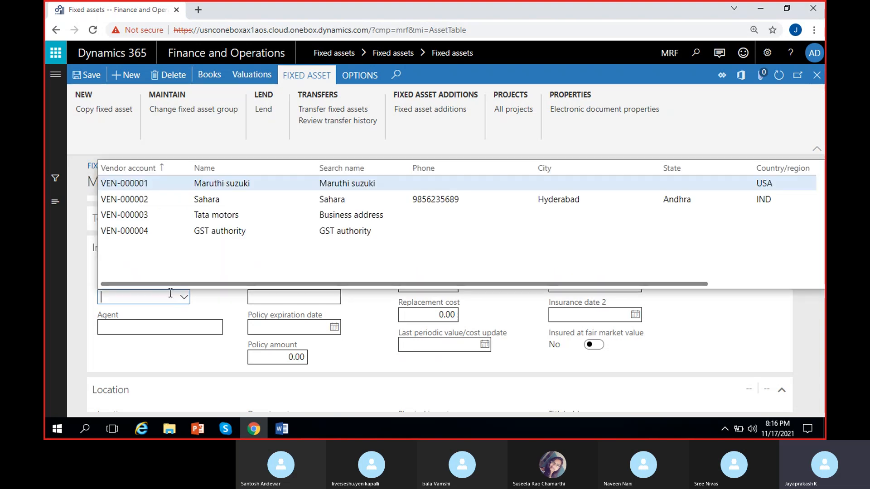
pyautogui.click(209, 302)
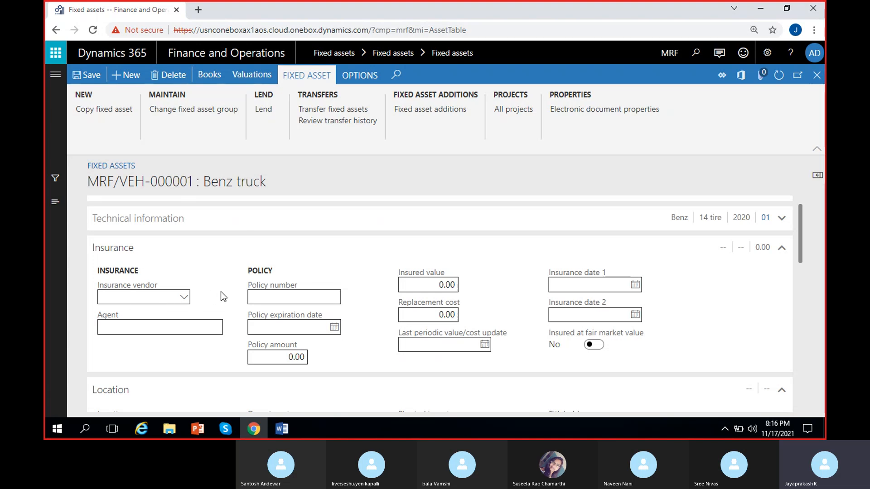
pyautogui.click(156, 327)
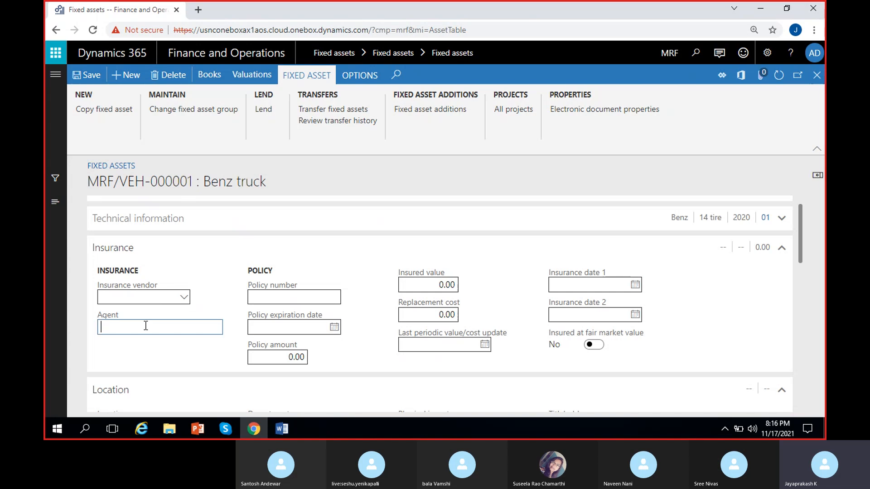
pyautogui.click(268, 299)
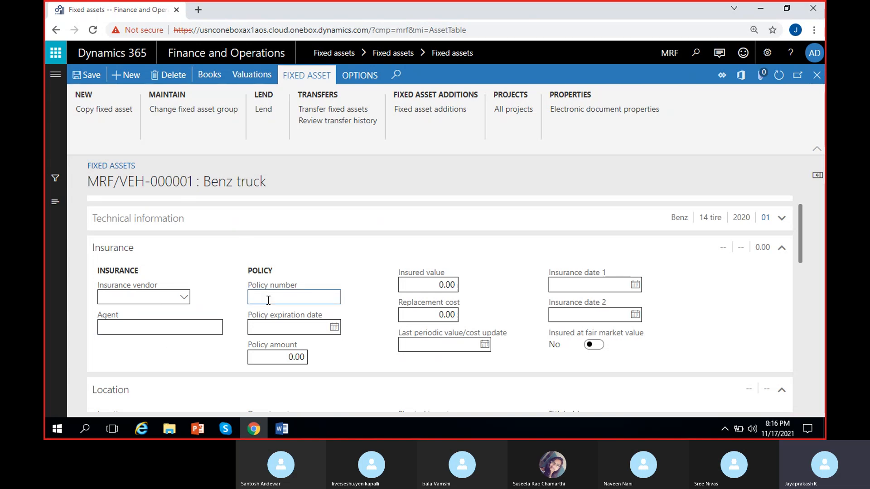
pyautogui.click(286, 329)
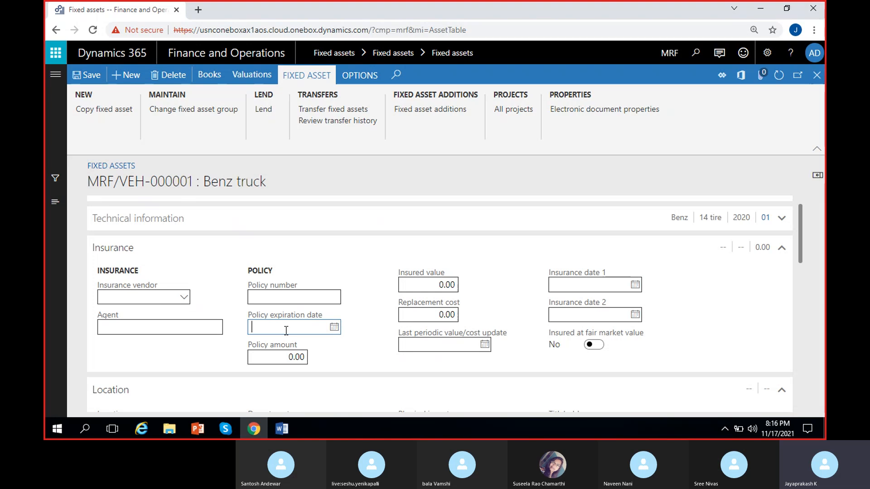
pyautogui.click(279, 357)
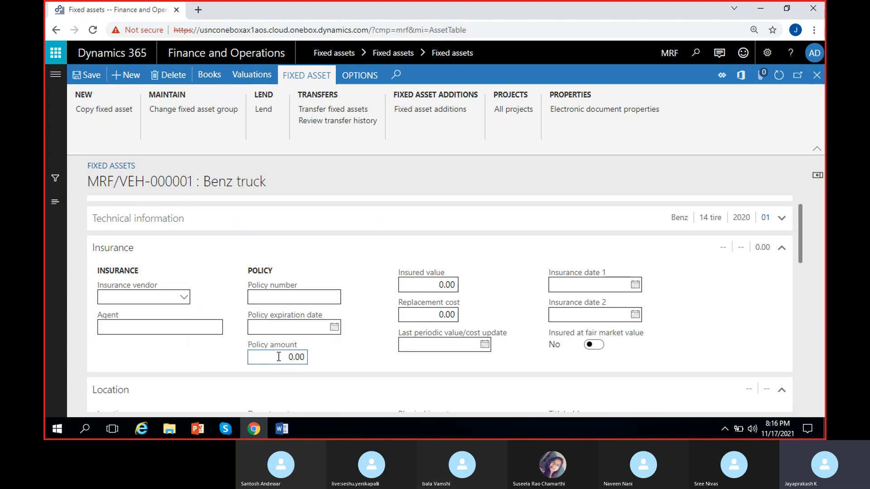
# Step: Examine the insured value, replacement cost, last periodic value/cost update and insurance date fields of the asset
pyautogui.click(430, 285)
pyautogui.click(425, 316)
pyautogui.click(414, 345)
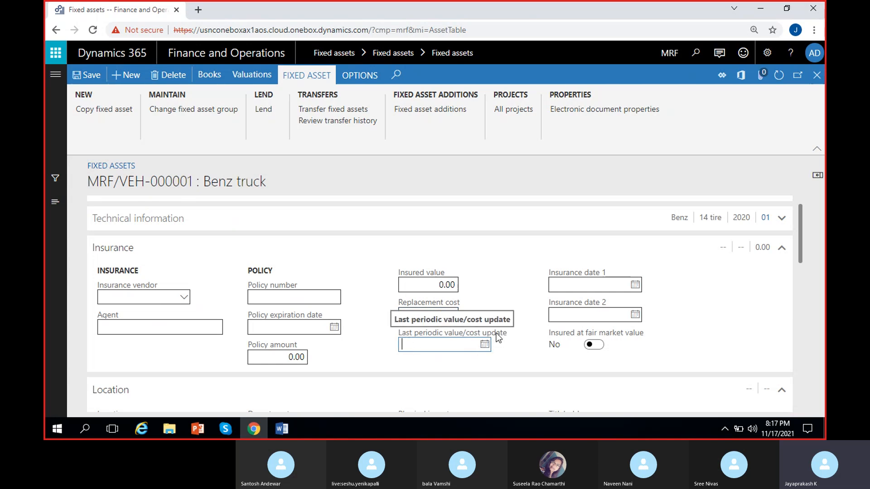
pyautogui.click(485, 345)
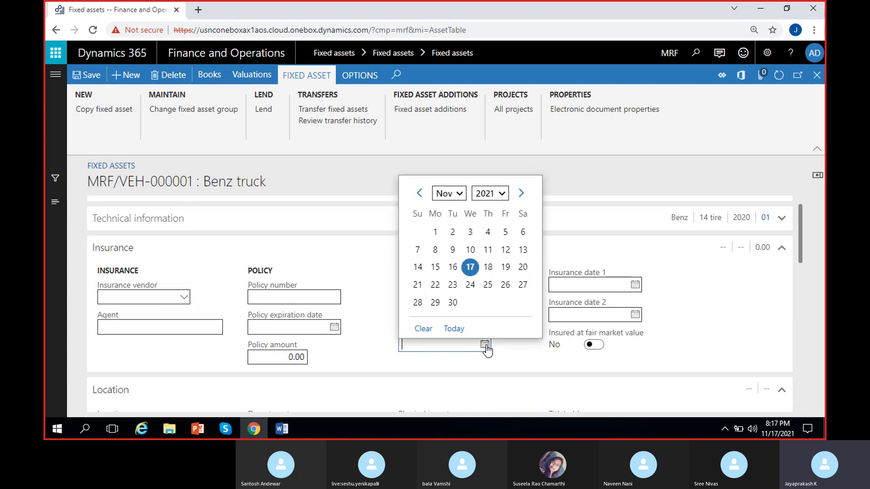
pyautogui.click(510, 347)
pyautogui.click(635, 285)
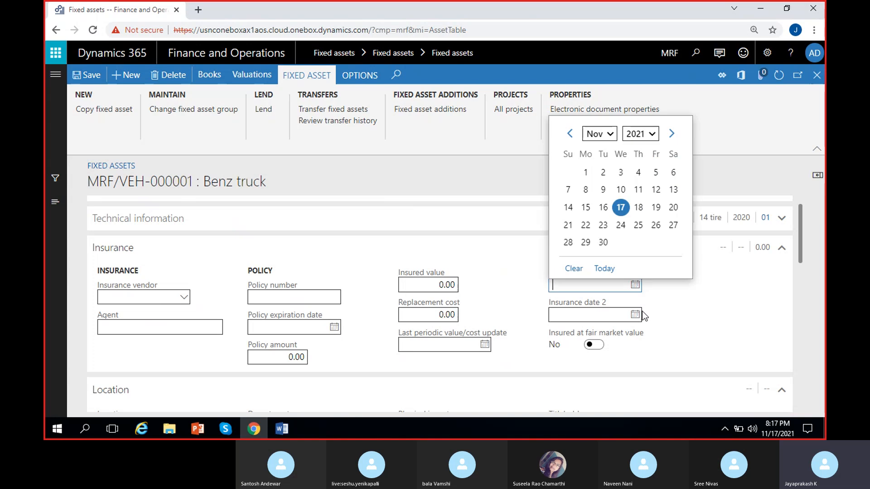
pyautogui.click(635, 317)
pyautogui.click(512, 283)
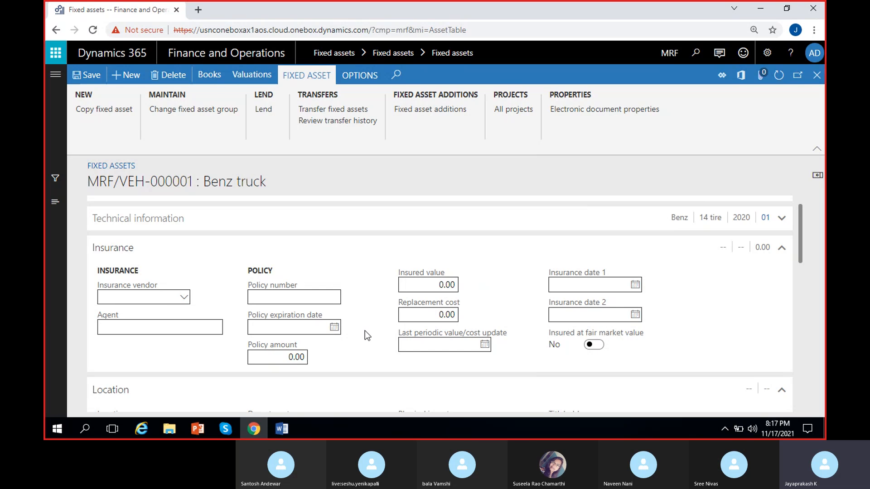
pyautogui.scroll(-1, 367, 335)
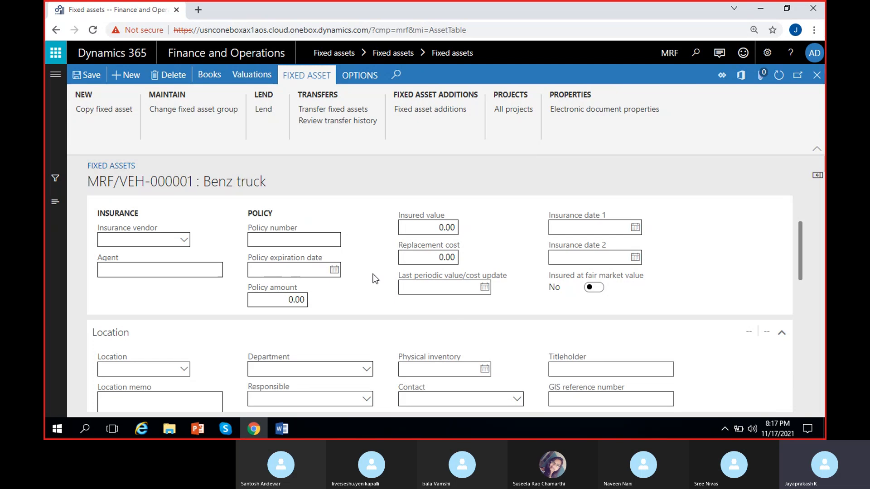
# Step: Collapse the Insurance section, check the choices for the truck's Location field and open the fixed asset locations setup from it
pyautogui.scroll(1, 375, 278)
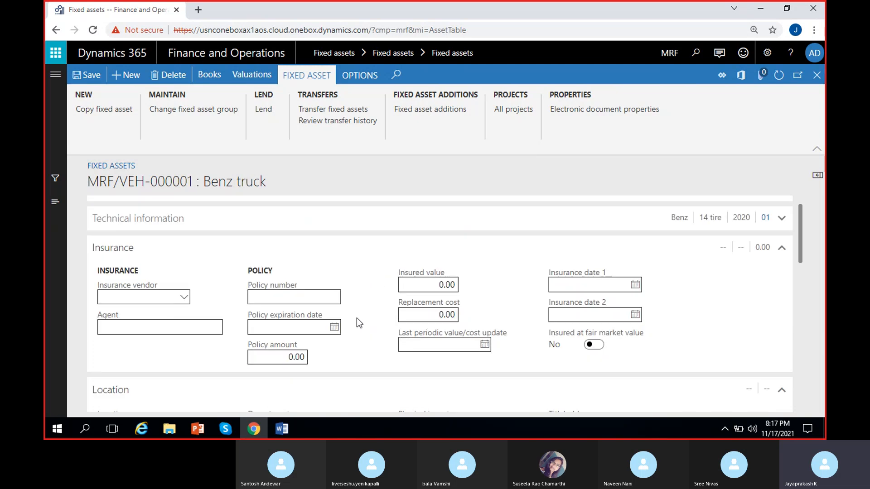
pyautogui.click(305, 247)
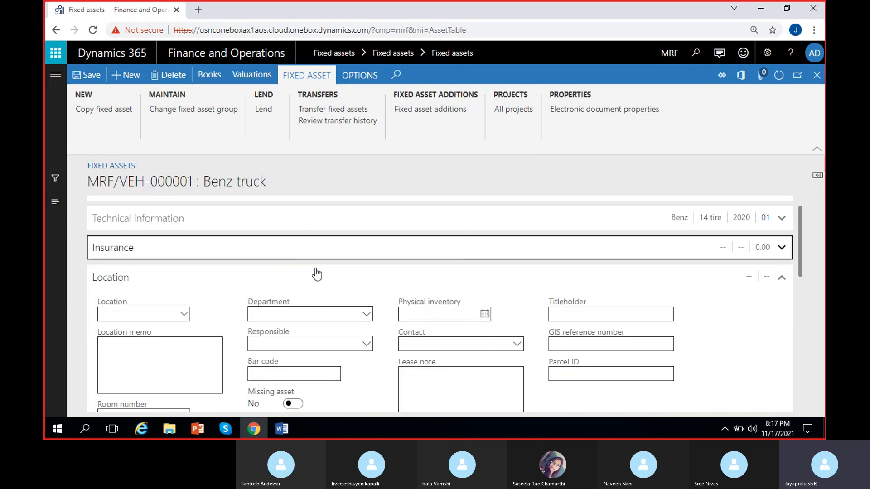
pyautogui.moveTo(801, 224); pyautogui.dragTo(803, 242)
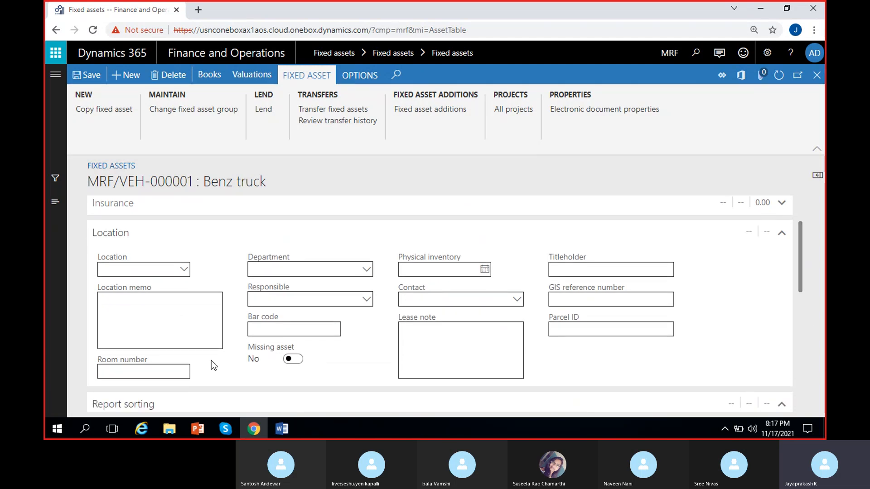
pyautogui.click(184, 270)
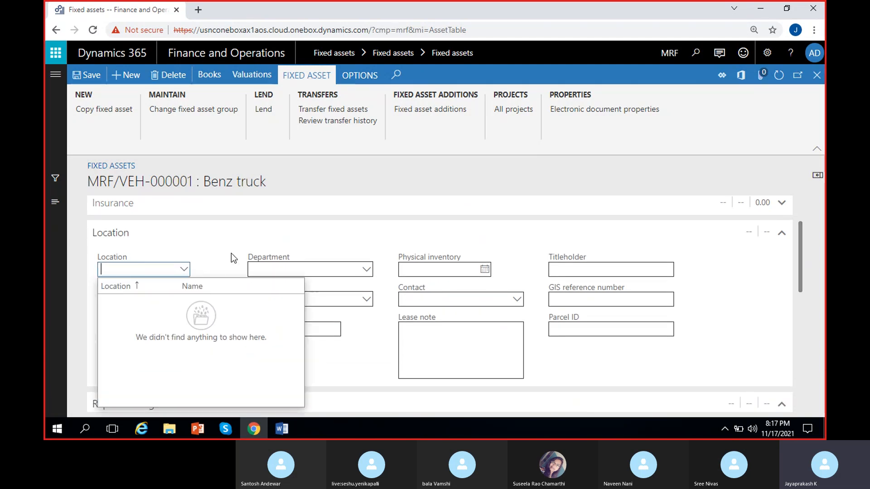
pyautogui.click(184, 270)
pyautogui.rightClick(182, 268)
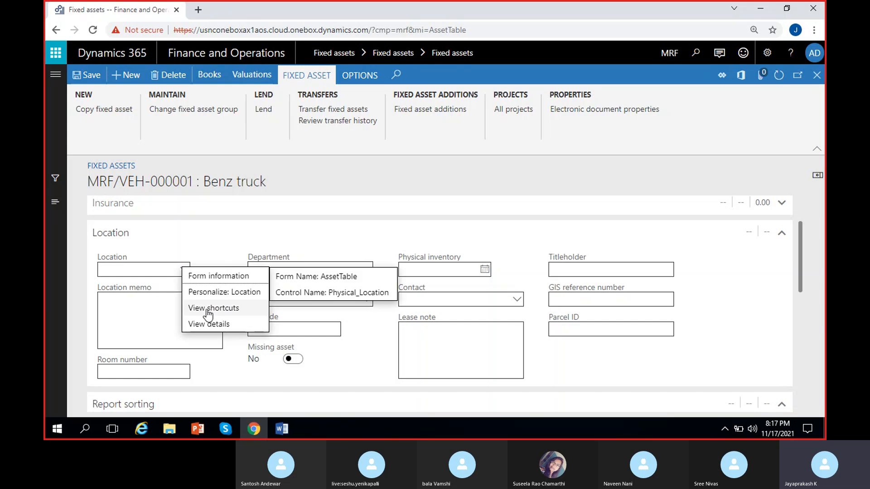
pyautogui.click(214, 324)
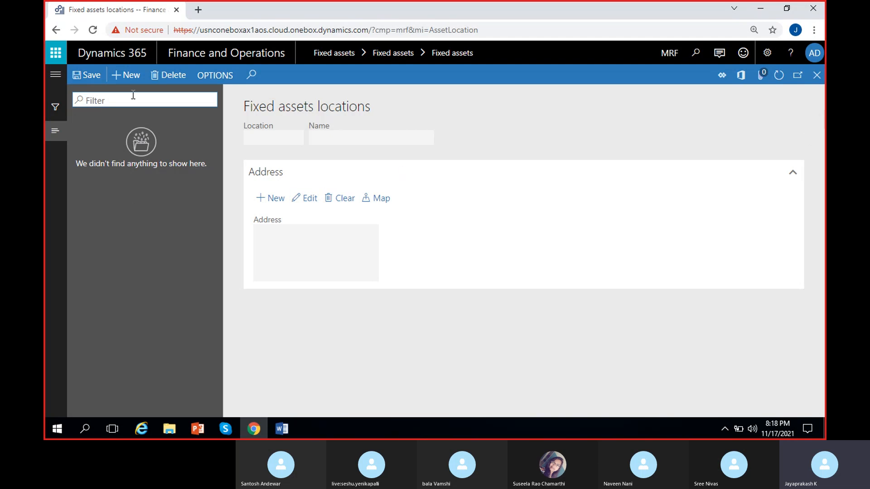
# Step: Create and save fixed asset location 01 with the name Warehouse
pyautogui.click(252, 141)
pyautogui.write('01')
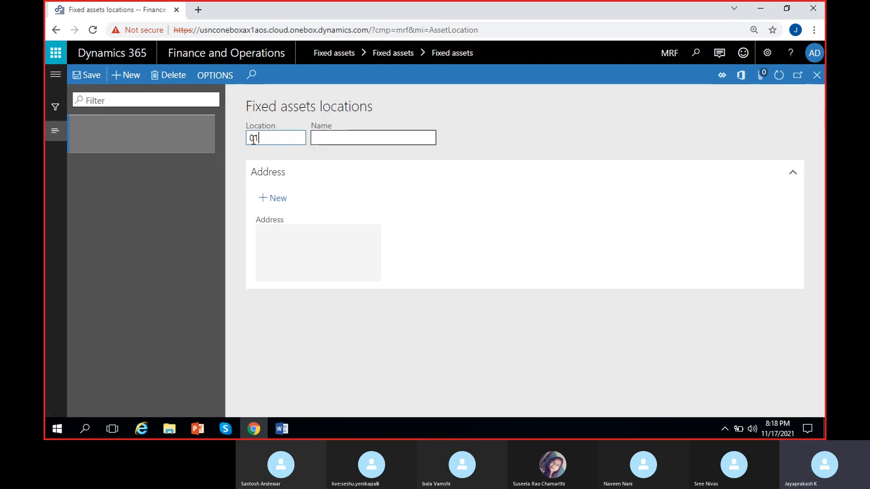
pyautogui.press('Tab')
pyautogui.write('W')
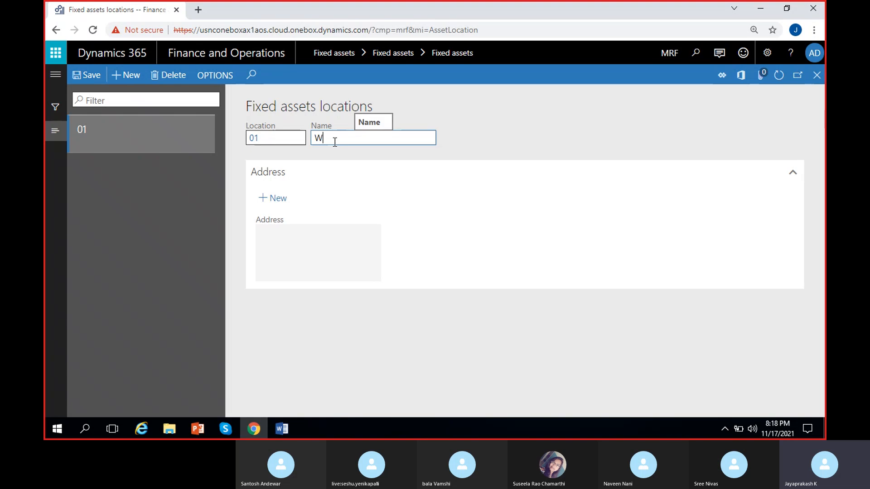
pyautogui.write('arehouse')
pyautogui.click(284, 234)
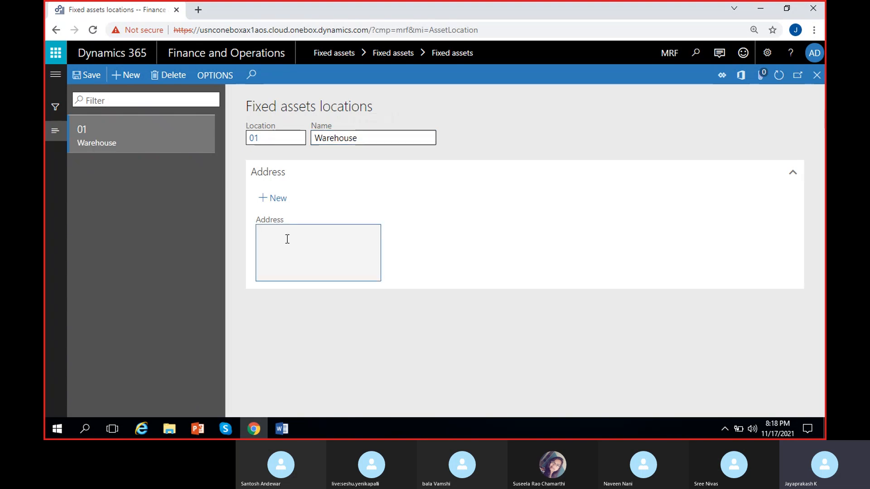
pyautogui.click(87, 74)
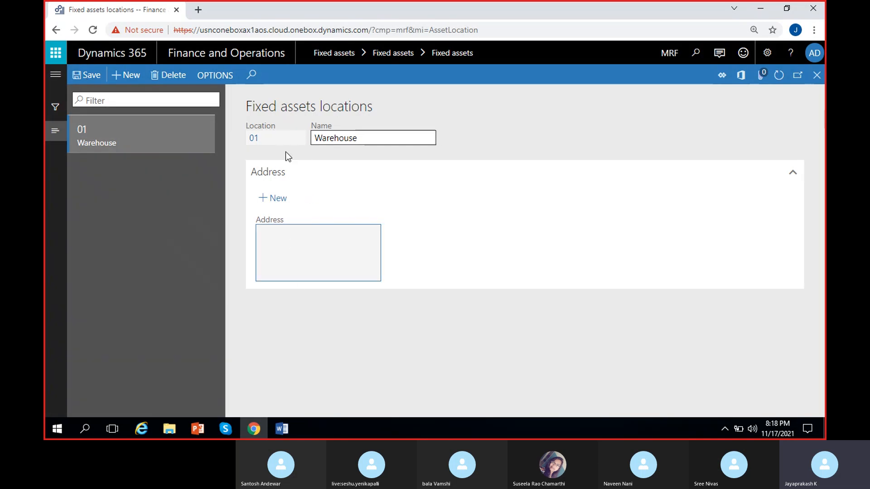
# Step: Return to the Benz truck record, set its location to 01 and go through the location memo and room number fields
pyautogui.click(817, 75)
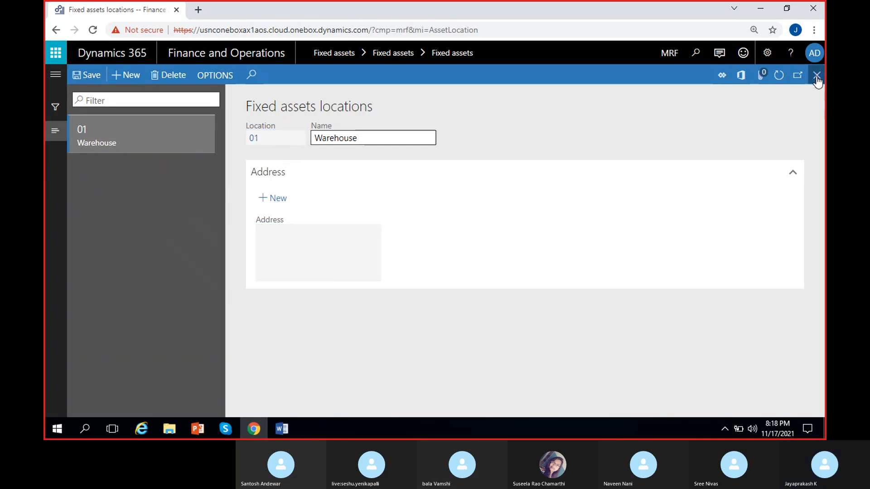
pyautogui.write('01')
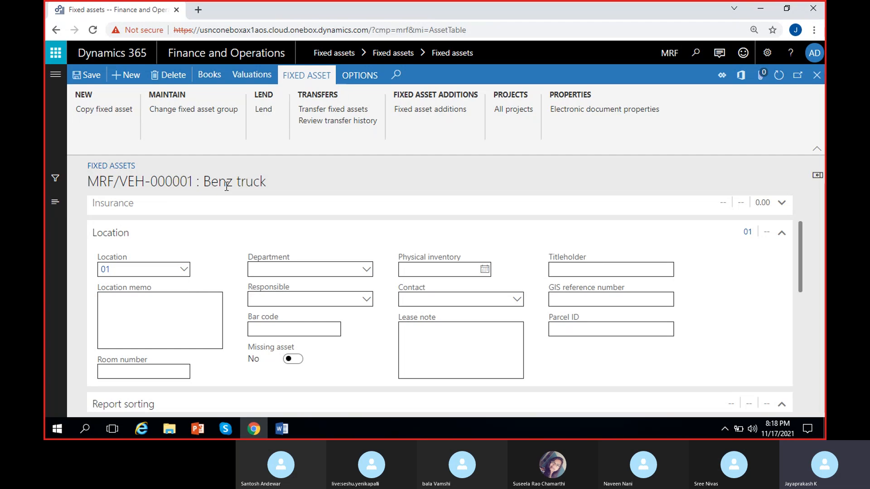
pyautogui.click(136, 318)
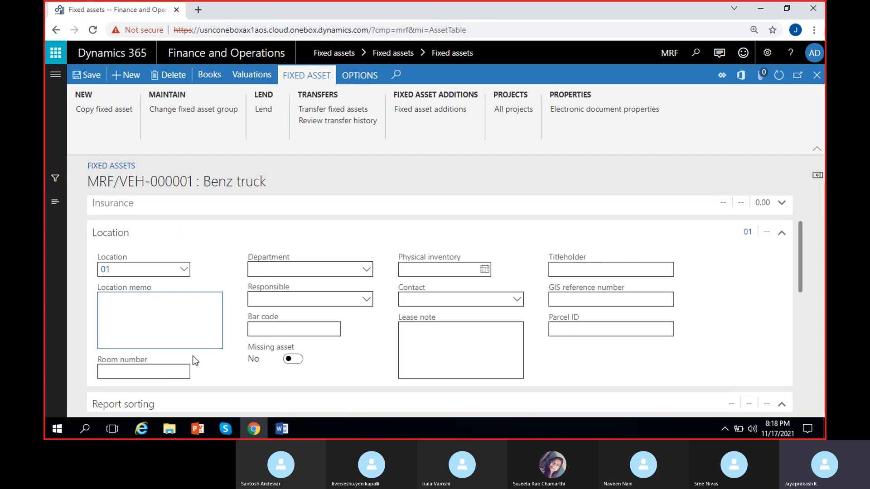
pyautogui.click(173, 369)
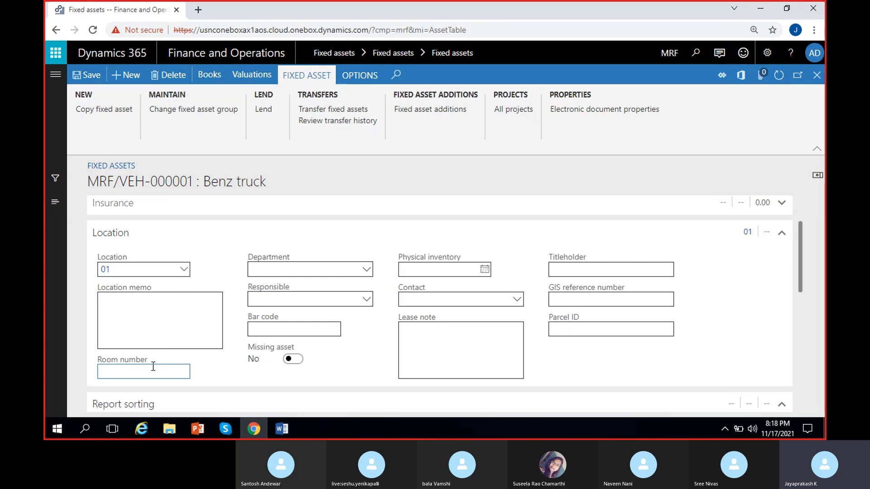
# Step: Try Finance as the truck's department after looking through the available departments, and clear the field
pyautogui.click(300, 271)
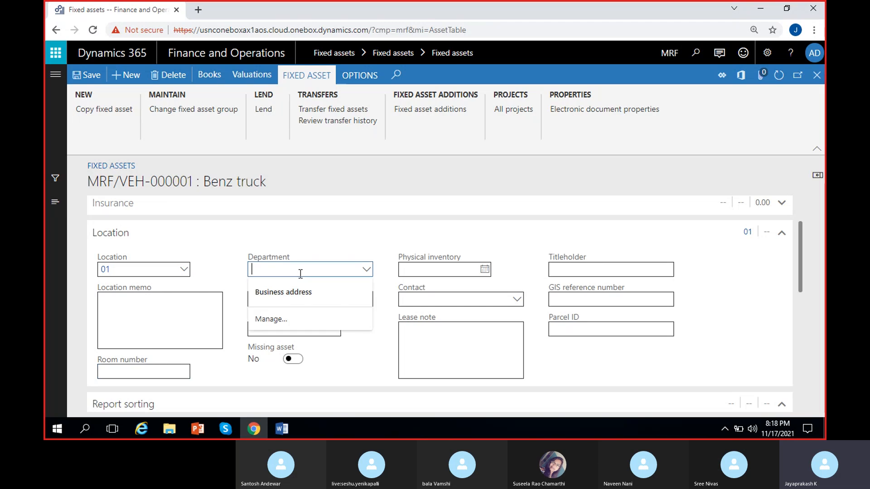
pyautogui.click(367, 270)
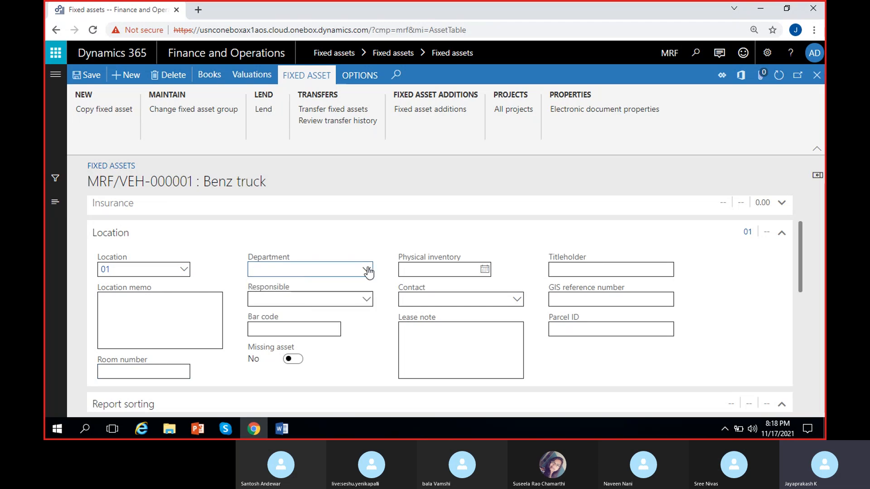
pyautogui.click(368, 271)
pyautogui.scroll(-2, 311, 358)
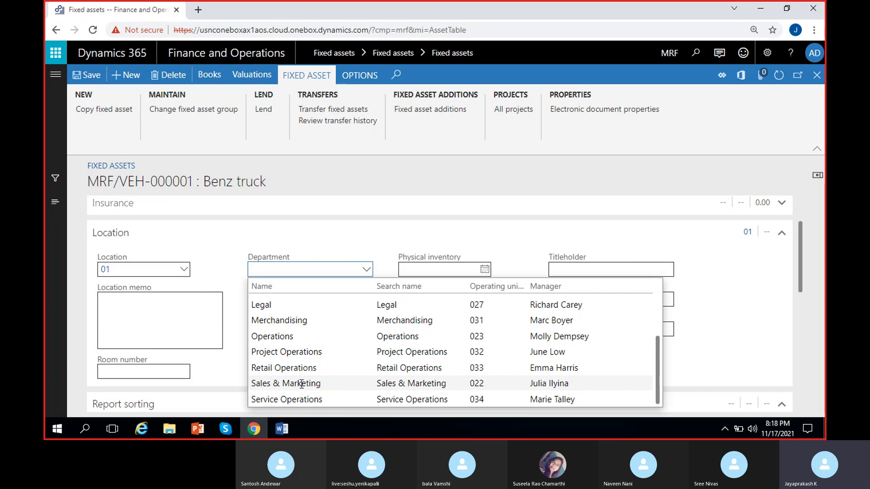
pyautogui.scroll(2, 301, 384)
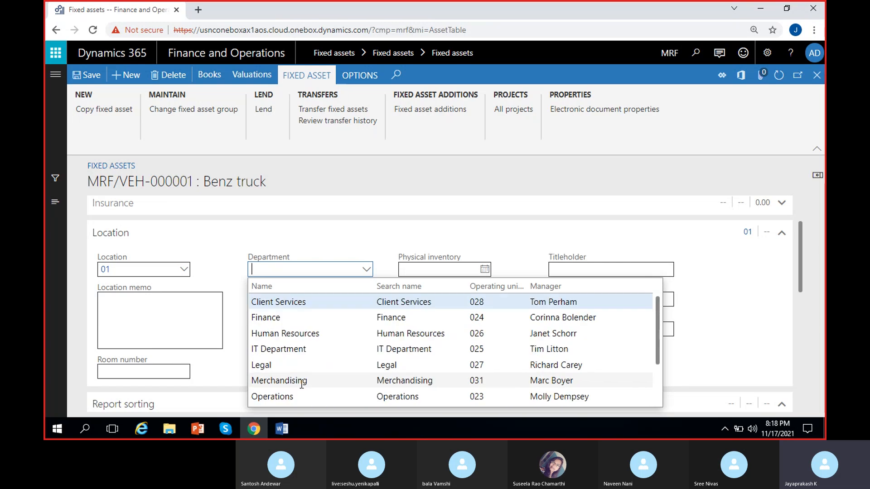
pyautogui.click(284, 320)
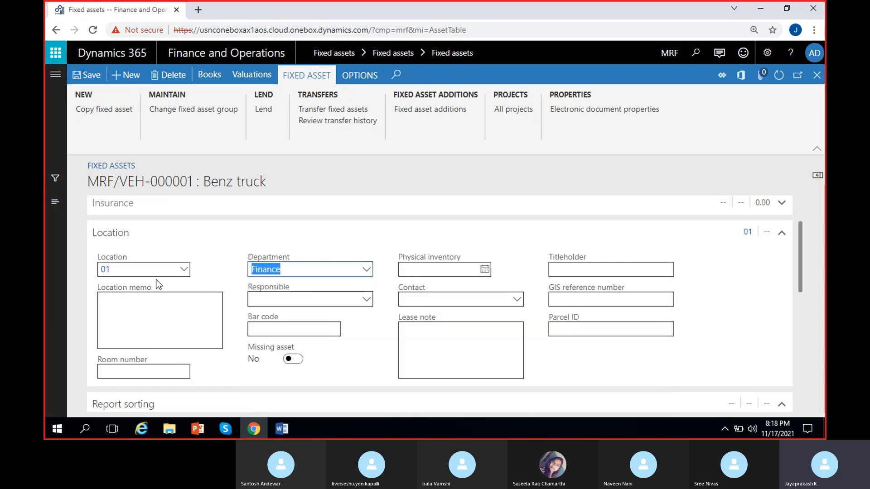
pyautogui.press('BackSpace')
# Step: Set the truck's department to Service Operations
pyautogui.click(366, 270)
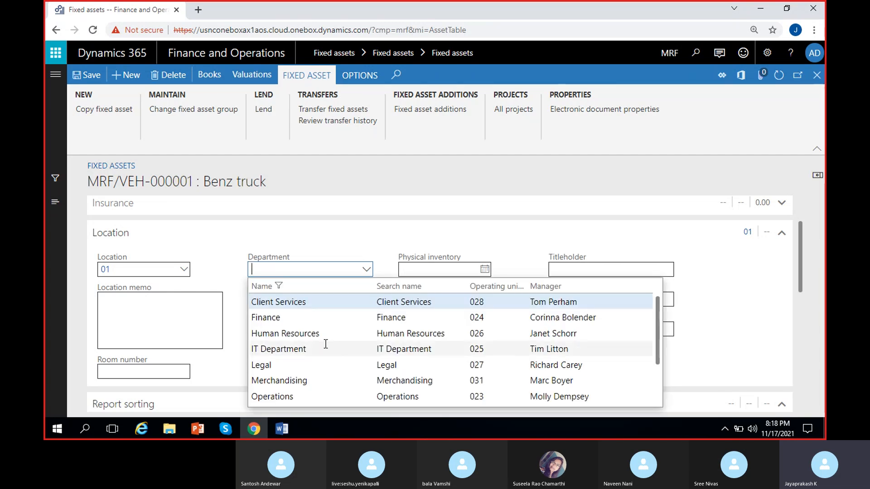
pyautogui.scroll(-2, 326, 353)
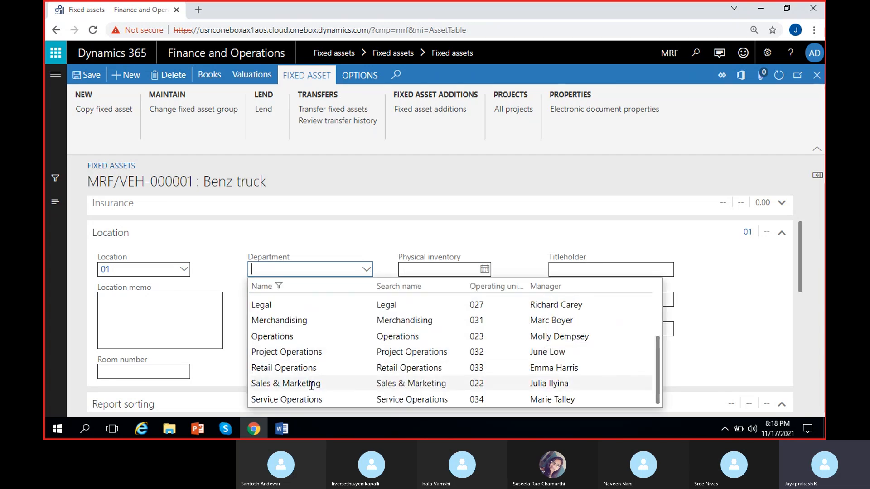
pyautogui.click(315, 399)
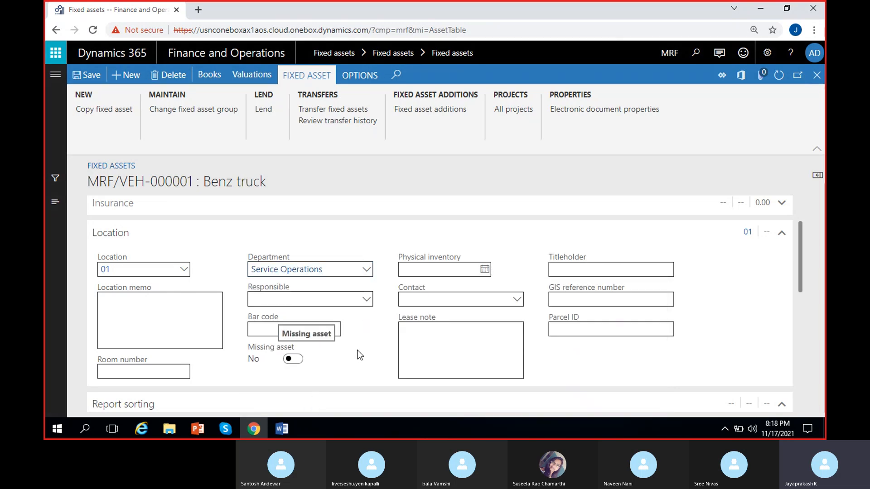
# Step: Look through the workers offered for the Responsible field without selecting one
pyautogui.click(365, 303)
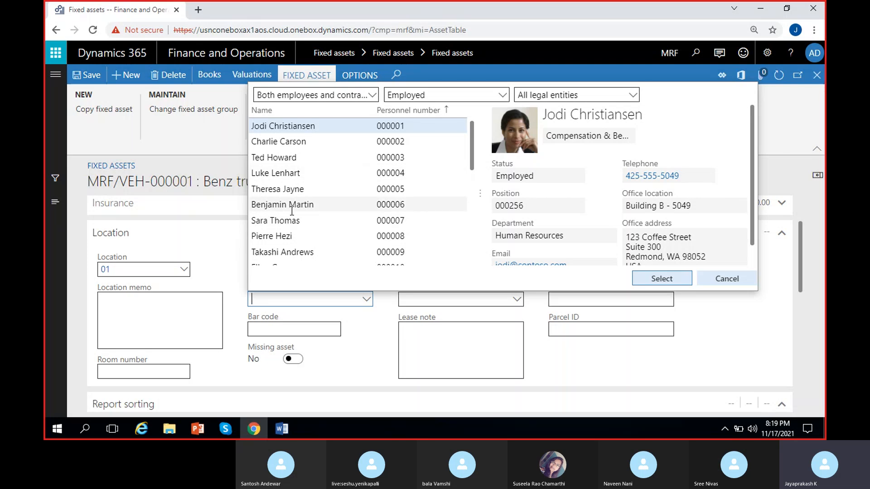
pyautogui.scroll(-5, 292, 210)
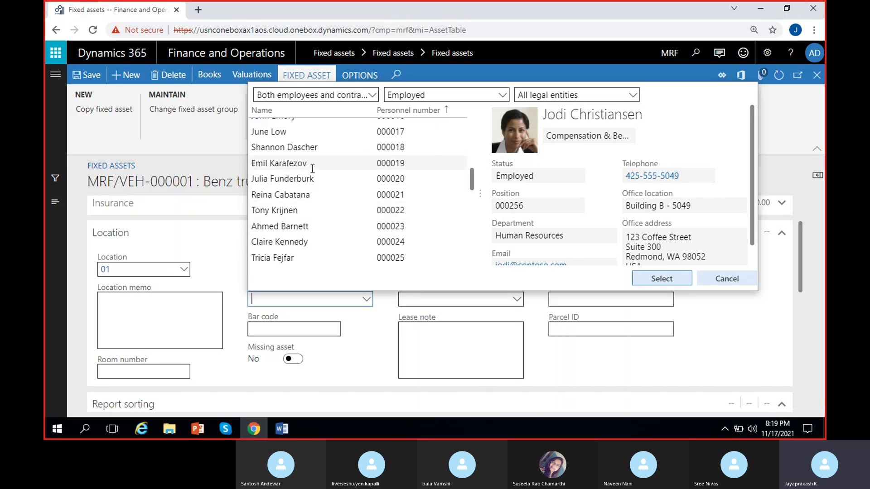
pyautogui.click(238, 305)
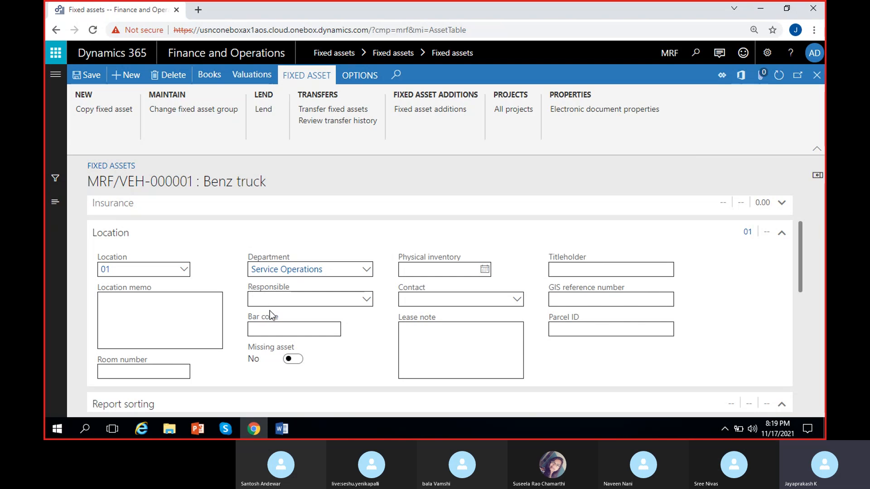
# Step: Go to the bar code field, try Missing asset as Yes and set it back to No
pyautogui.click(305, 330)
pyautogui.click(290, 362)
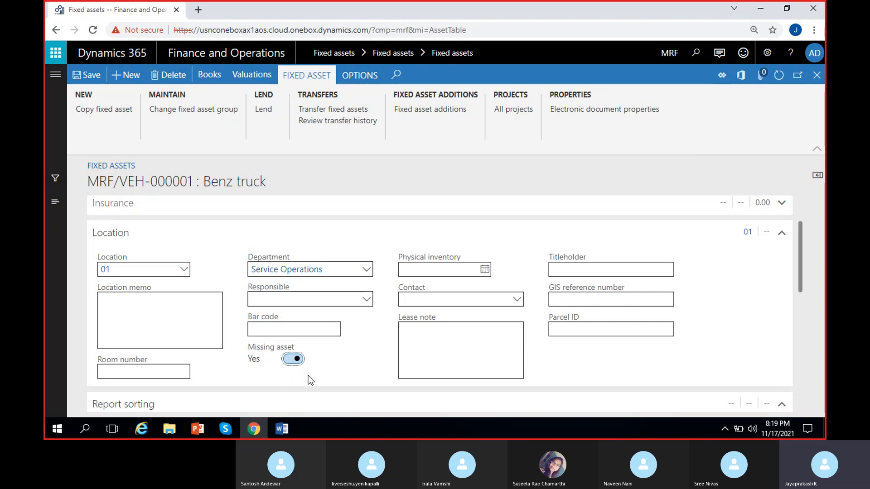
pyautogui.click(285, 362)
# Step: Set the physical inventory date to 11/15/2021 and check the workers offered as contact without choosing one
pyautogui.click(484, 270)
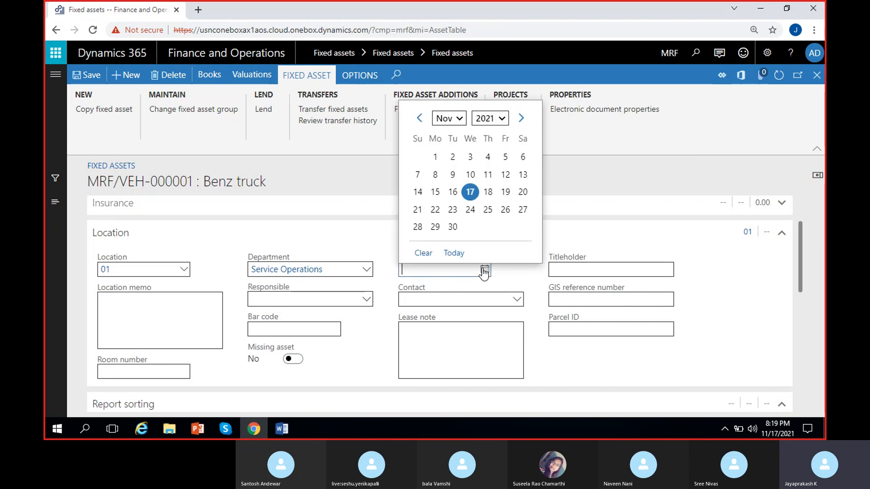
pyautogui.click(435, 192)
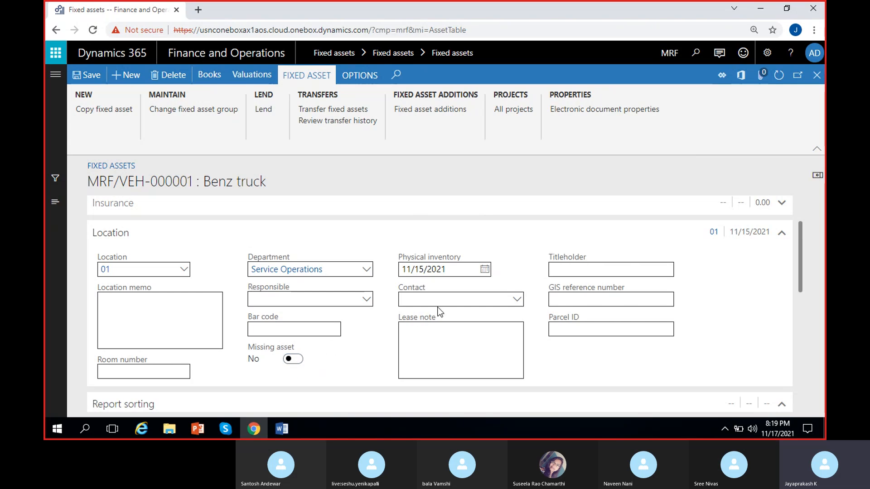
pyautogui.click(515, 303)
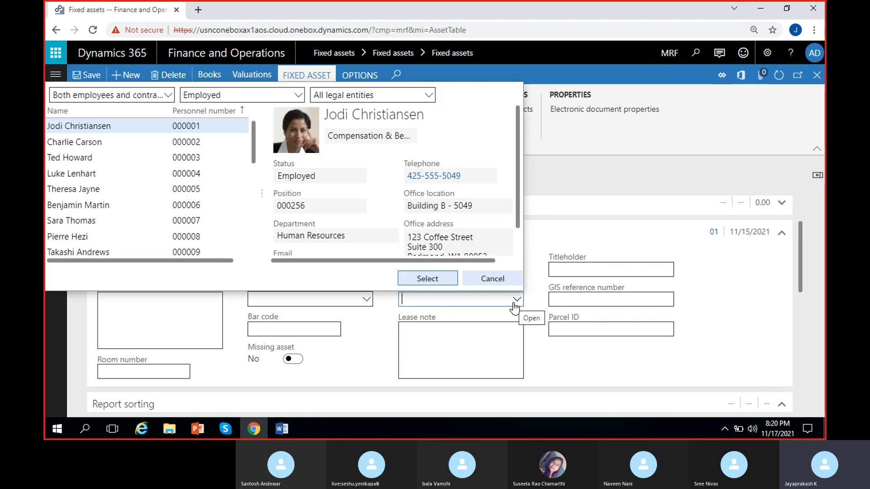
pyautogui.click(361, 322)
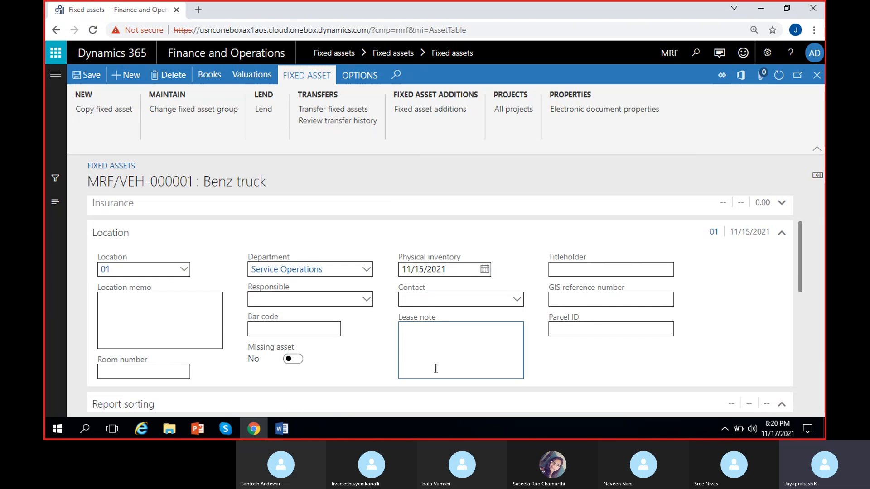
# Step: Go through the titleholder, GIS reference number and parcel ID fields of the truck's location details
pyautogui.click(598, 269)
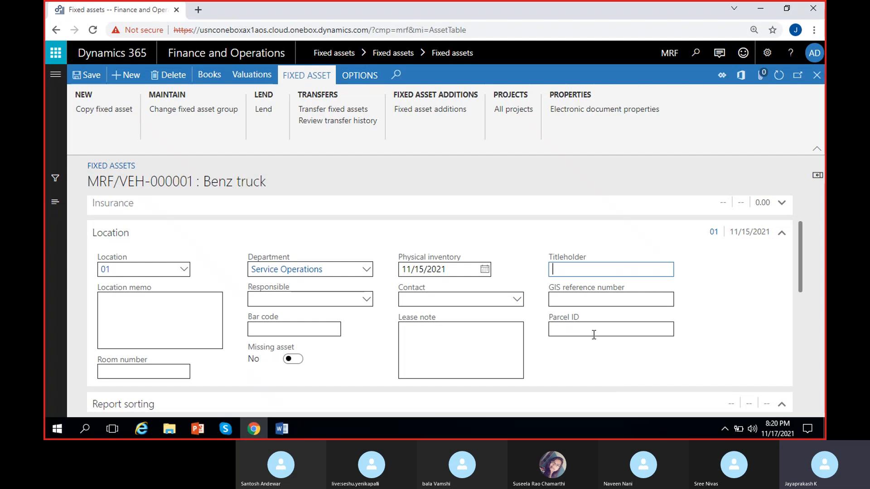
pyautogui.click(584, 299)
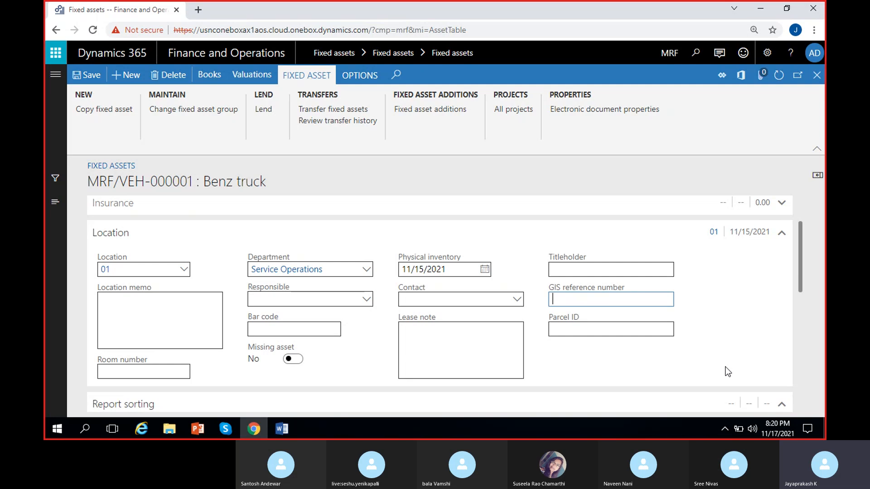
pyautogui.click(573, 331)
pyautogui.click(638, 354)
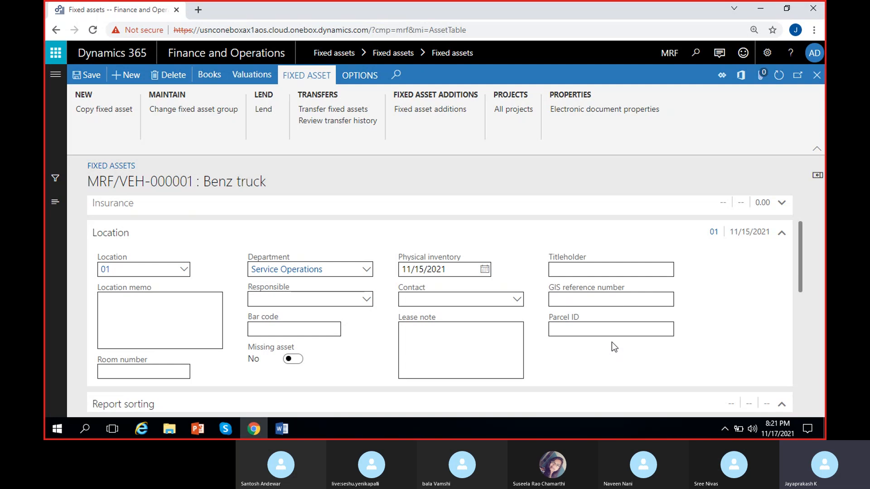
# Step: Collapse the Location section and check the values offered for Sort field 1 under Report sorting
pyautogui.click(147, 231)
pyautogui.scroll(-1, 228, 305)
pyautogui.click(182, 247)
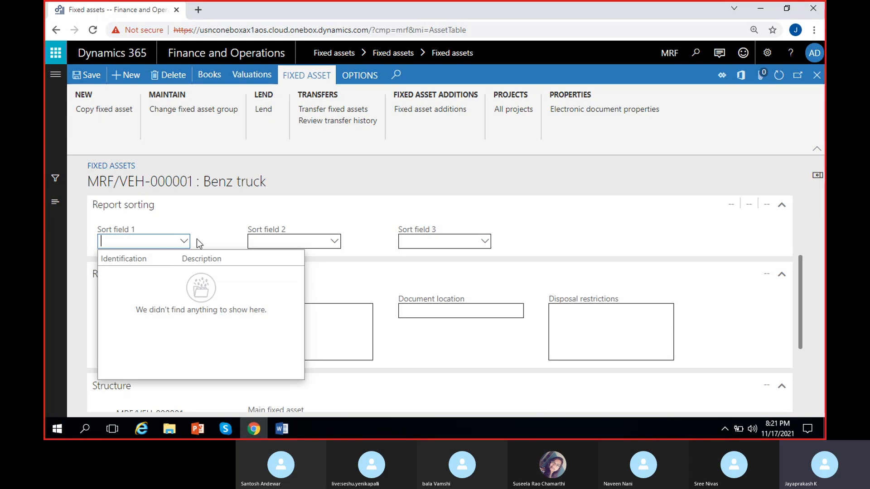
pyautogui.click(211, 233)
pyautogui.scroll(1, 211, 235)
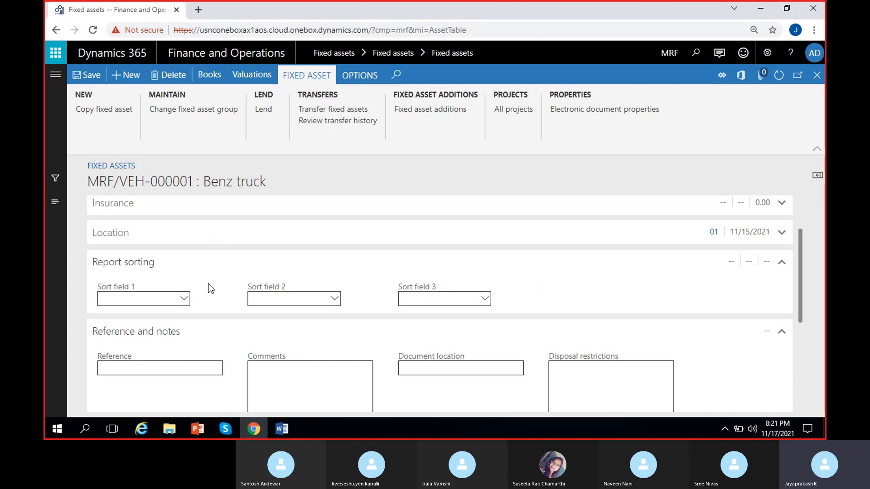
# Step: Open the details of Sort field 1 to examine the Sorting setup, and return to the truck's record
pyautogui.rightClick(189, 303)
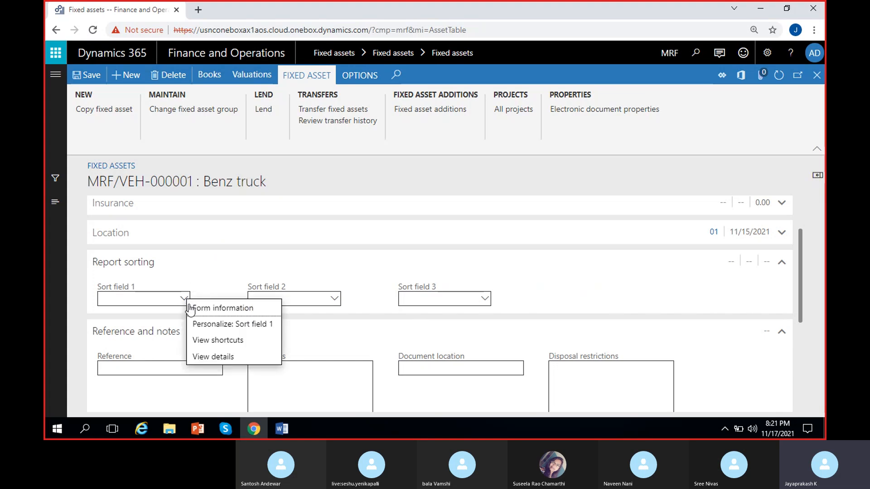
pyautogui.click(214, 357)
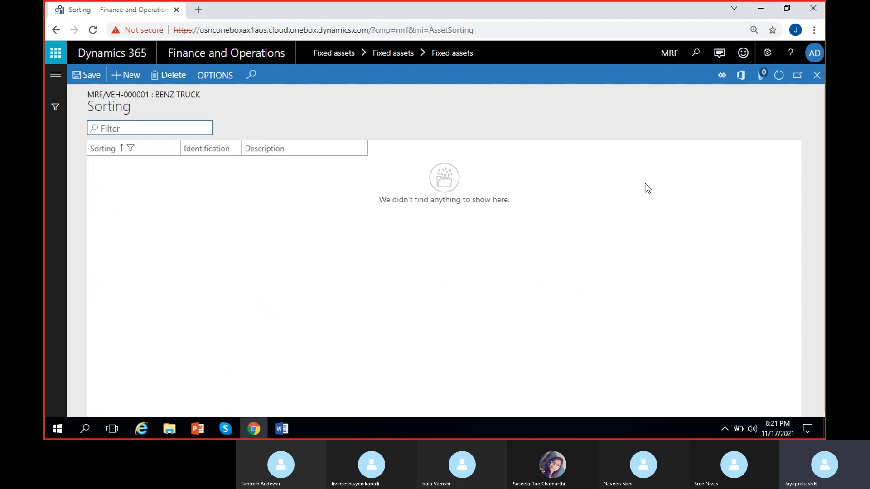
pyautogui.click(817, 75)
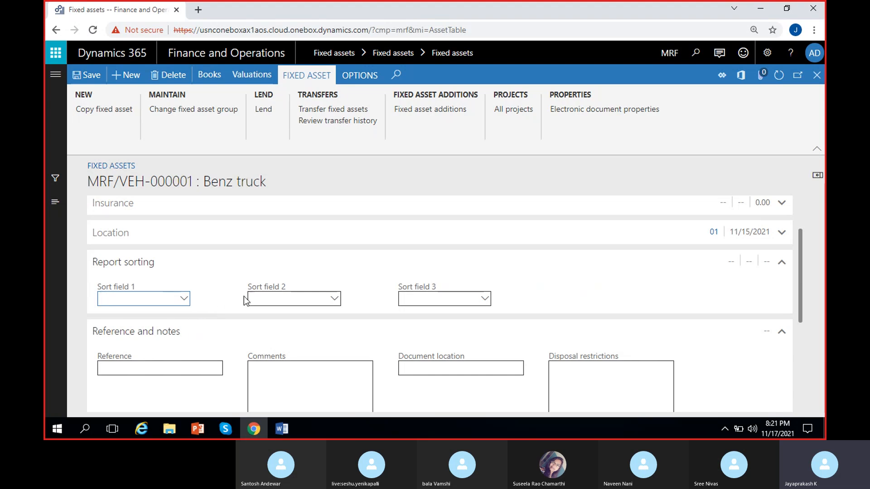
pyautogui.click(213, 275)
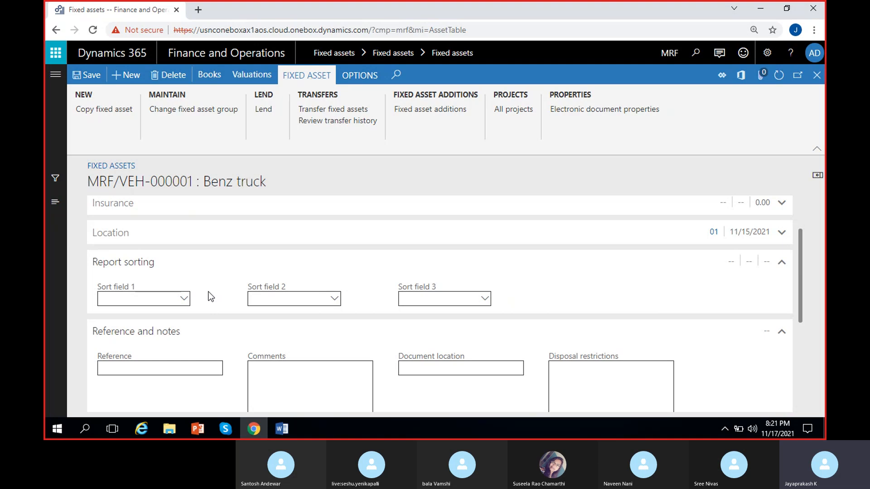
# Step: Go through the reference, comments, document location and disposal restrictions fields under Reference and notes
pyautogui.scroll(-1, 211, 296)
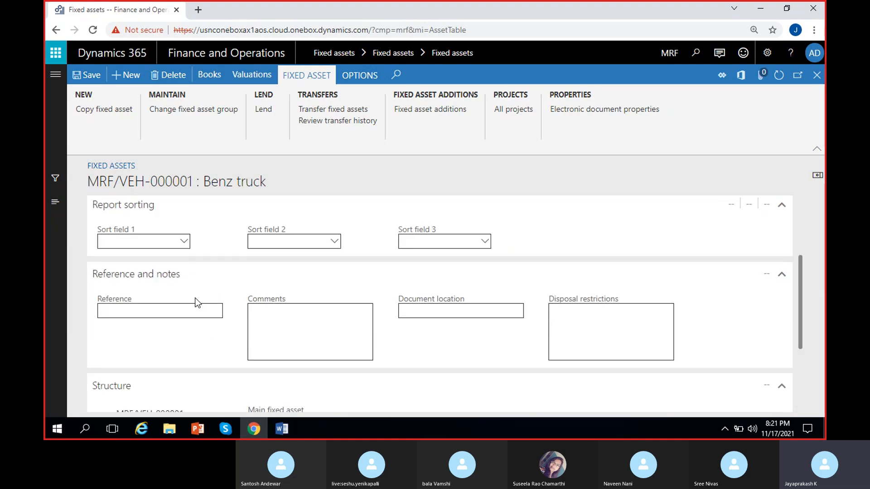
pyautogui.click(130, 318)
pyautogui.click(275, 314)
pyautogui.click(437, 314)
pyautogui.click(578, 322)
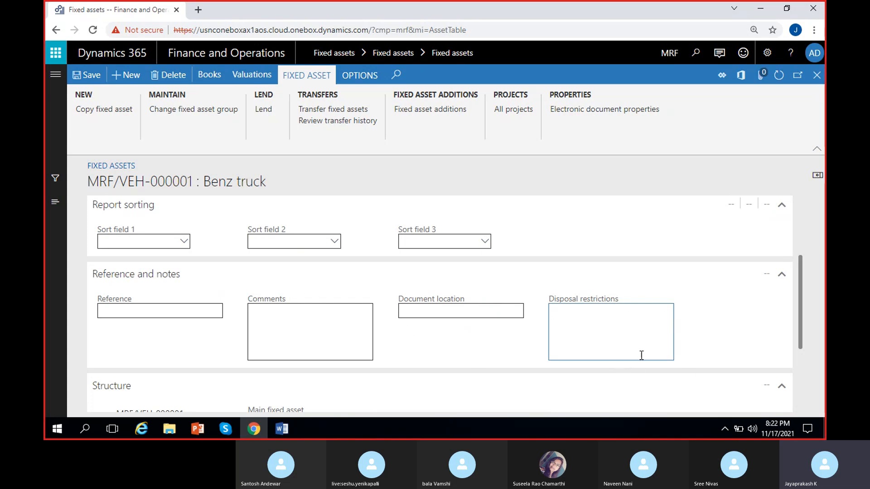
# Step: Review the truck's Structure section and check the assets offered as main fixed asset without choosing one
pyautogui.scroll(-2, 494, 343)
pyautogui.scroll(-2, 370, 376)
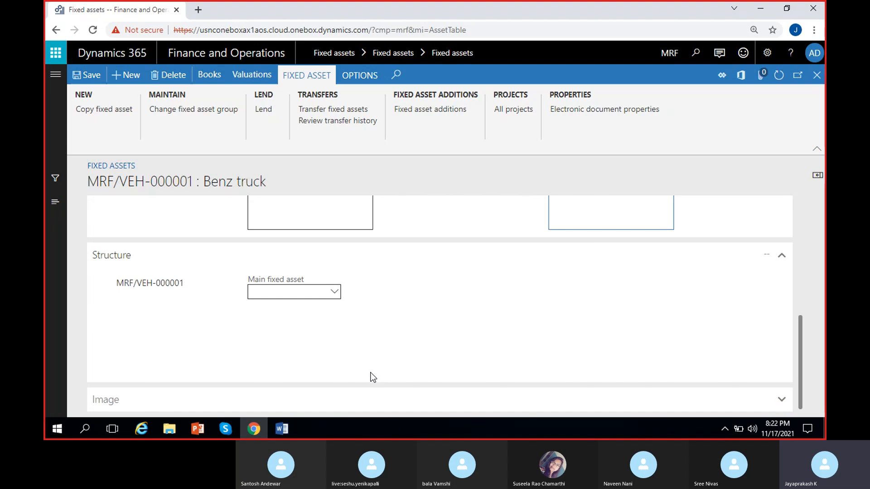
pyautogui.click(173, 286)
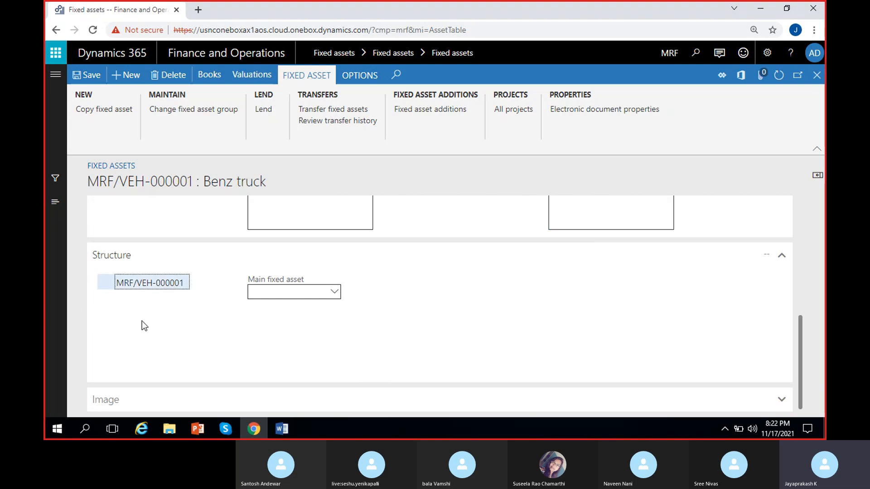
pyautogui.click(197, 318)
pyautogui.click(334, 292)
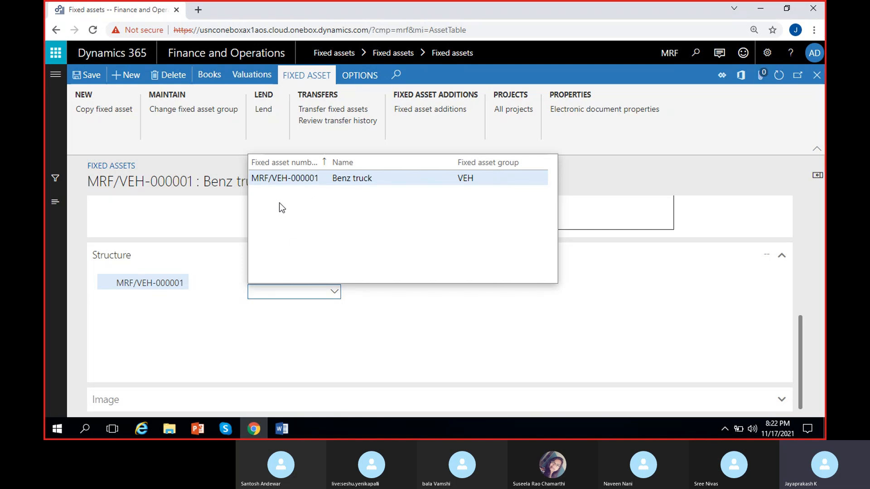
pyautogui.click(293, 311)
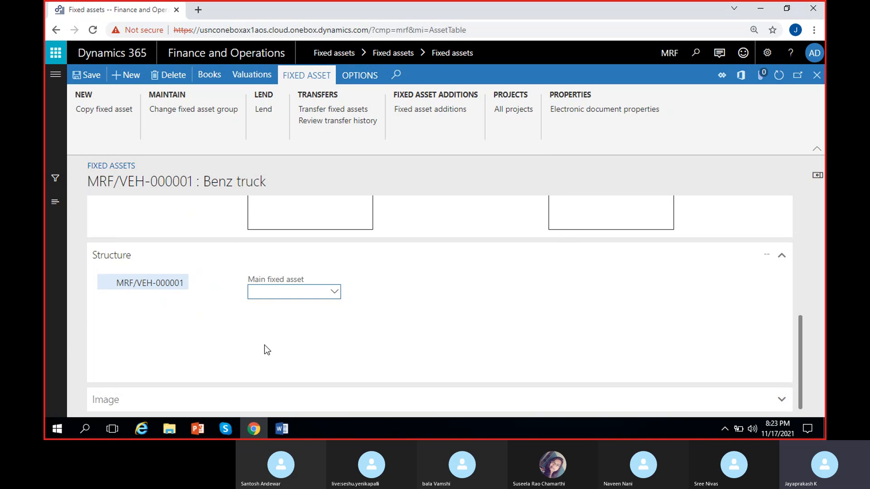
pyautogui.click(245, 324)
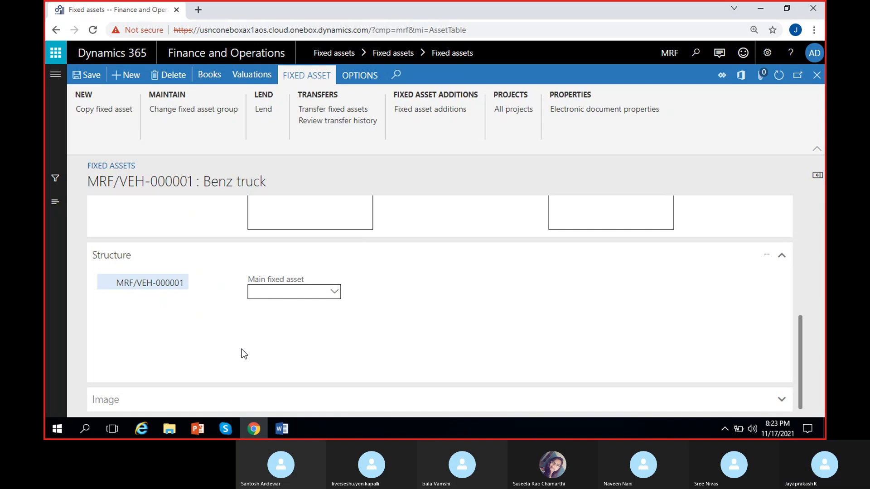
# Step: View the truck's picture in the Image section and collapse the Image, Structure, Reference and notes, and Report sorting sections
pyautogui.click(165, 393)
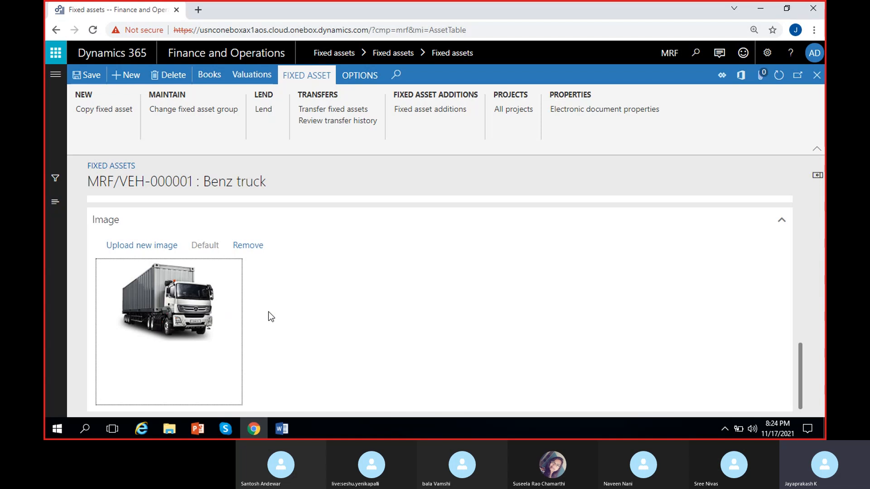
pyautogui.click(237, 218)
pyautogui.scroll(5, 389, 296)
pyautogui.scroll(-3, 344, 313)
pyautogui.click(155, 232)
pyautogui.scroll(2, 201, 268)
pyautogui.click(170, 273)
pyautogui.click(168, 331)
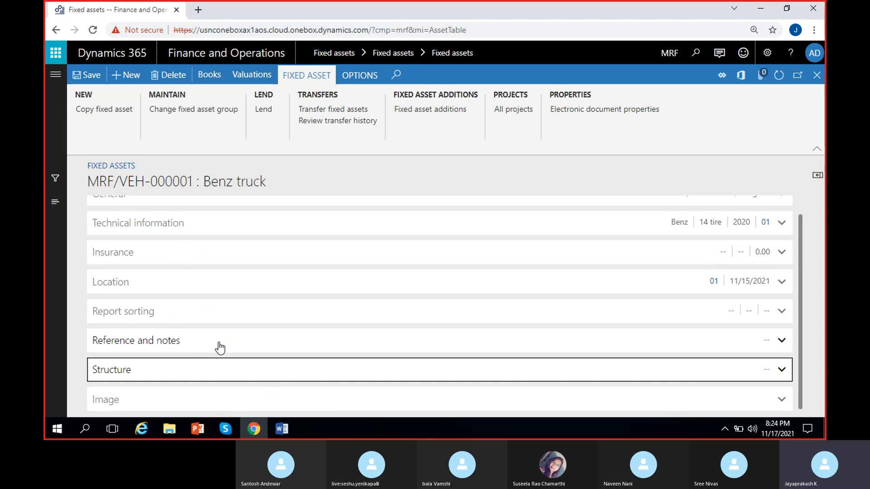
# Step: Save the Benz truck fixed asset record and open its books
pyautogui.scroll(1, 385, 319)
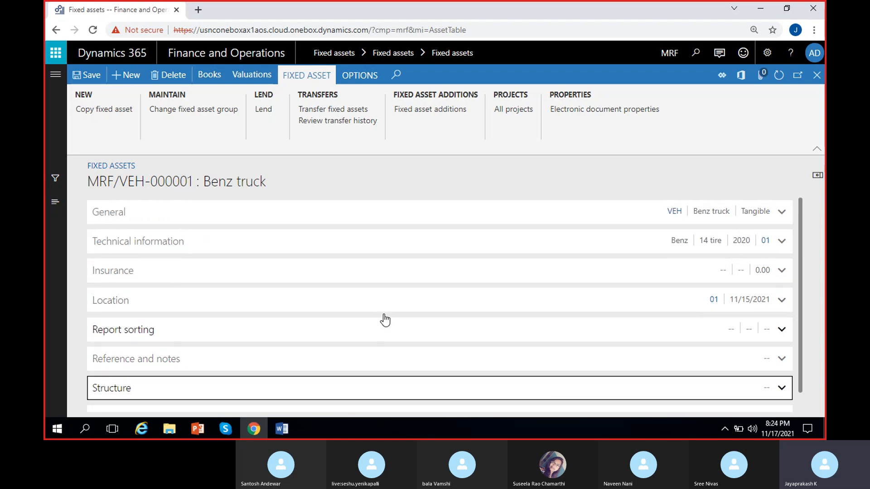
pyautogui.click(89, 76)
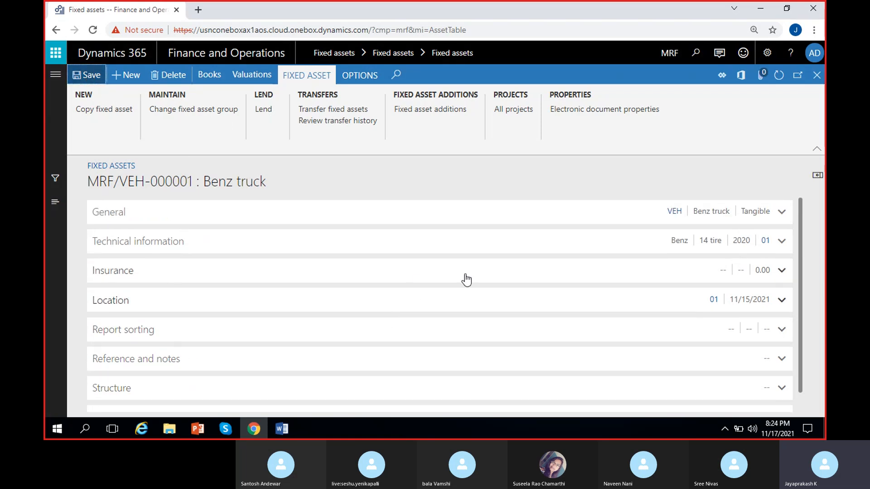
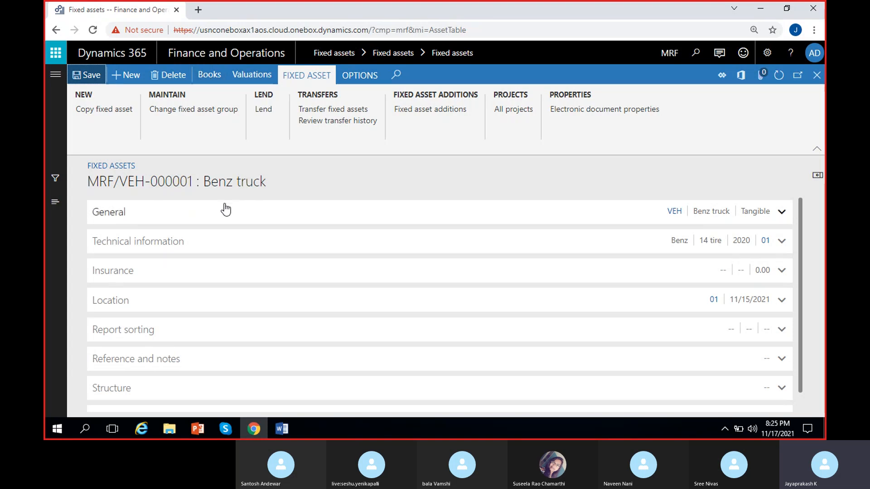
pyautogui.click(216, 77)
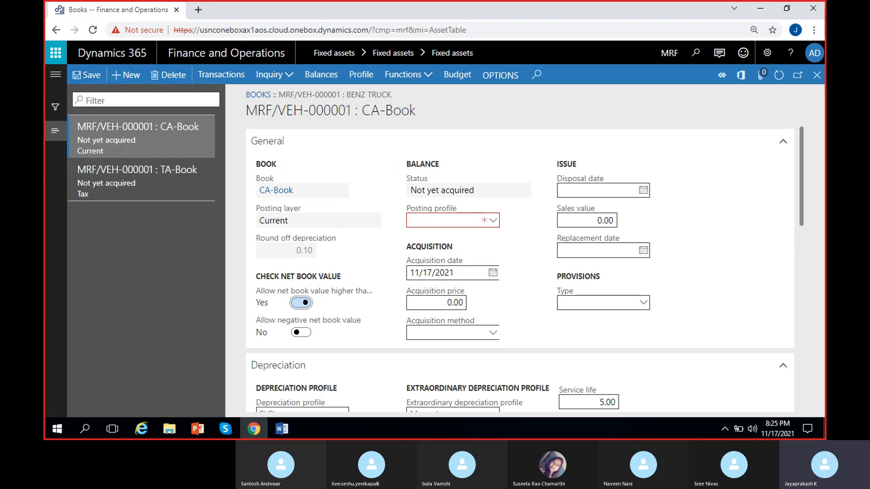
# Step: Compare the truck's CA-Book and TA-Book, ending on the CA-Book
pyautogui.moveTo(161, 127); pyautogui.dragTo(212, 132)
pyautogui.click(178, 171)
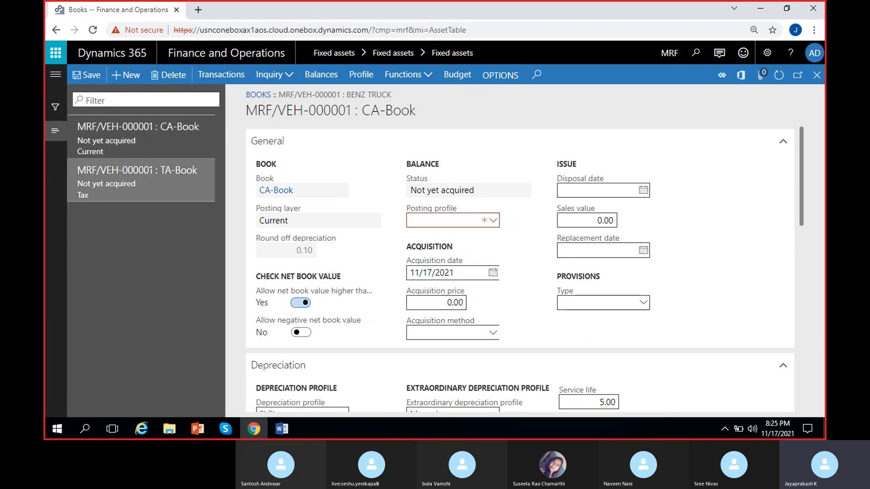
pyautogui.moveTo(161, 170); pyautogui.dragTo(230, 176)
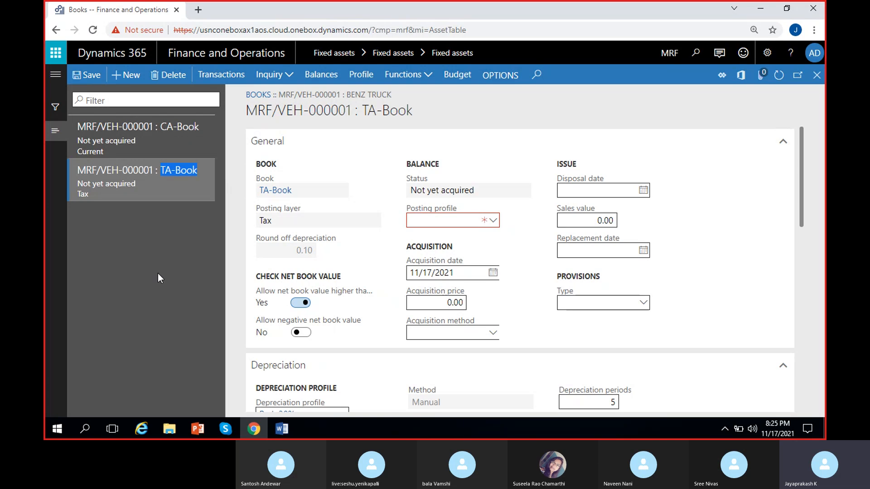
pyautogui.click(149, 136)
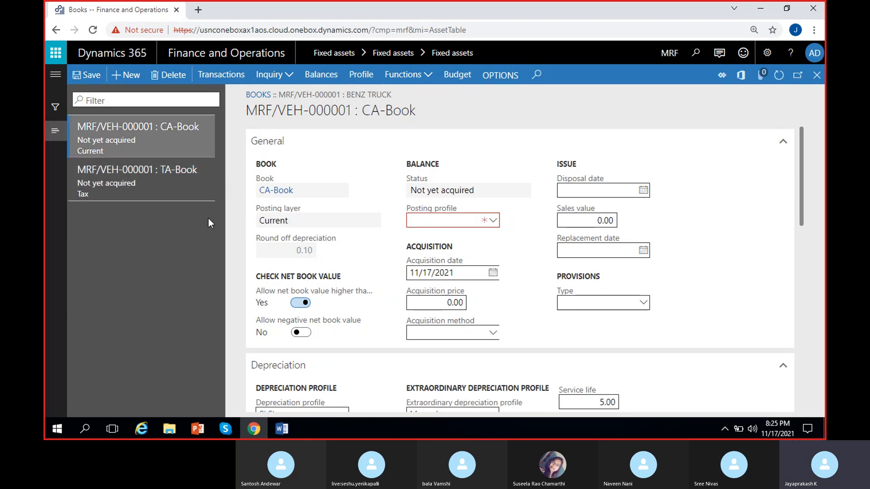
# Step: Duplicate the browser tab and open the Fixed assets parameters setup page in the copy
pyautogui.rightClick(129, 10)
pyautogui.click(176, 93)
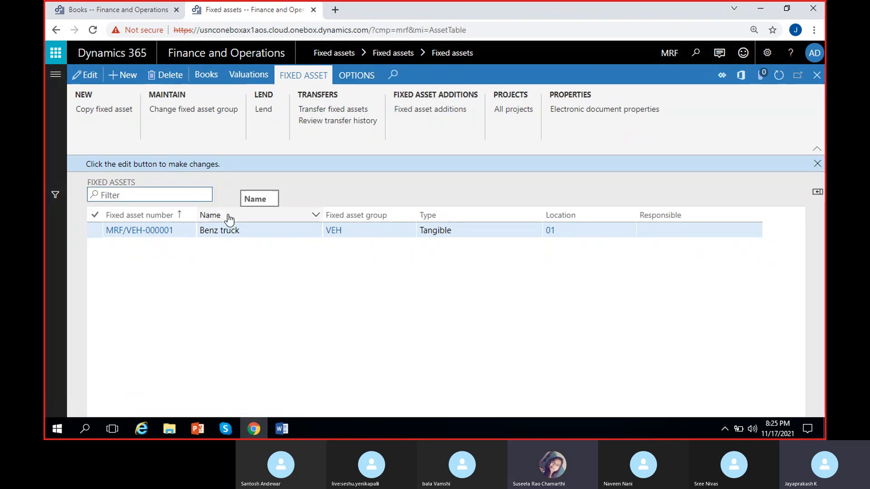
pyautogui.click(817, 163)
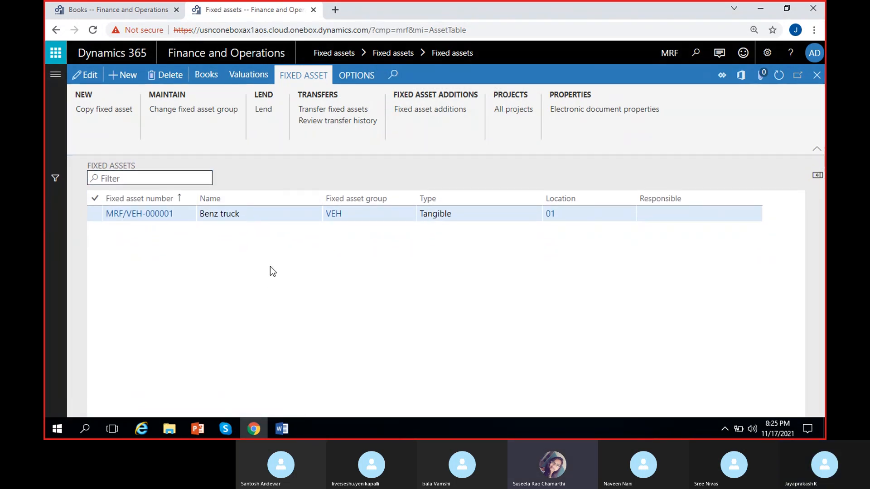
pyautogui.click(56, 75)
pyautogui.scroll(-4, 95, 313)
pyautogui.click(95, 279)
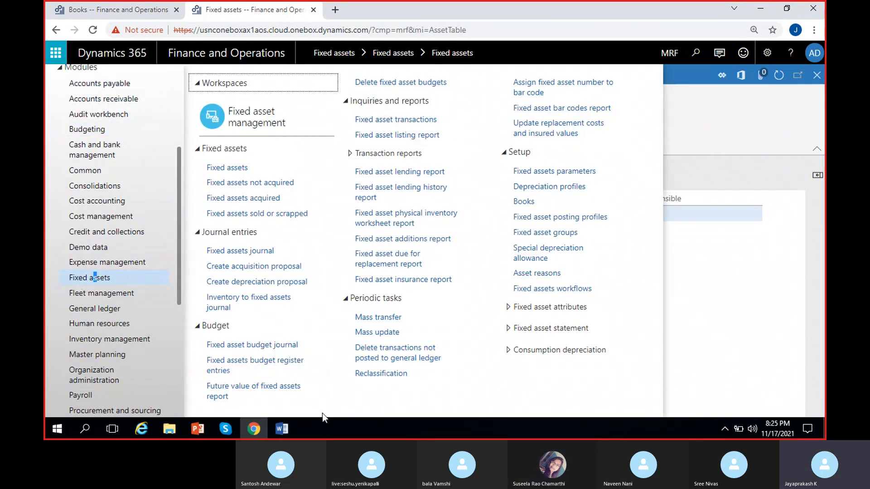
pyautogui.click(543, 171)
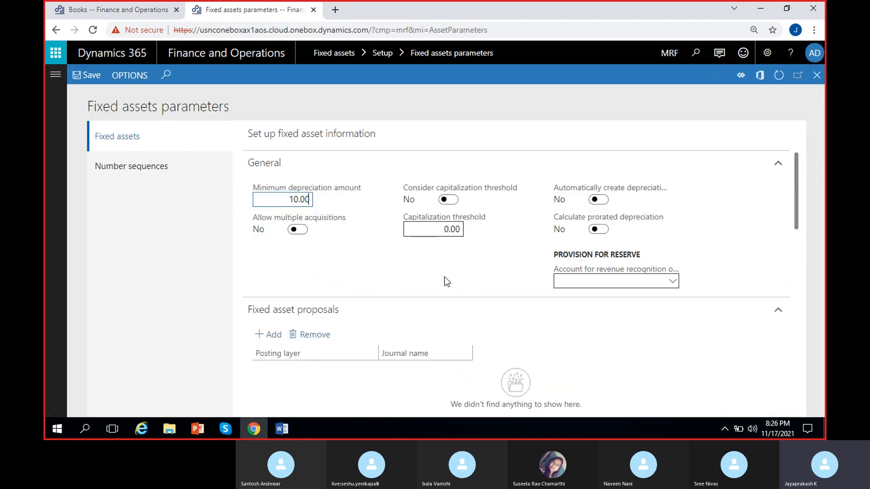
# Step: Set the posting profile to GEN under Accounting rules, save the parameters and reload the page
pyautogui.scroll(-5, 460, 279)
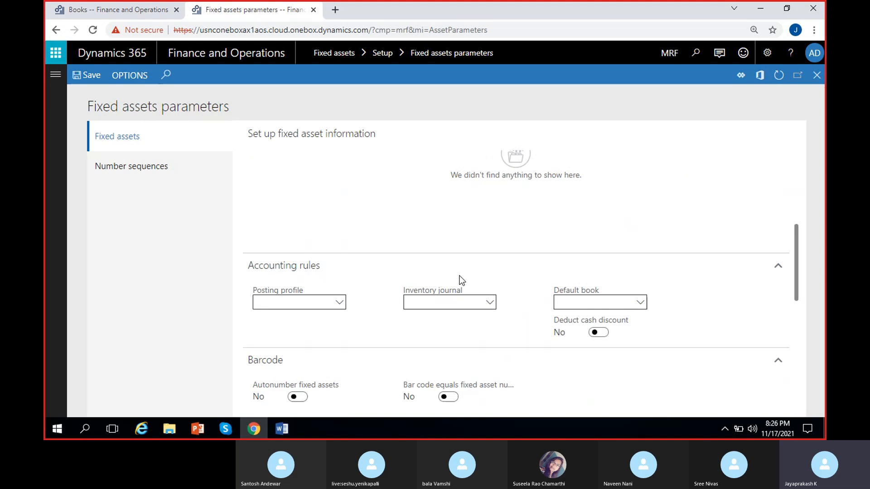
pyautogui.click(340, 304)
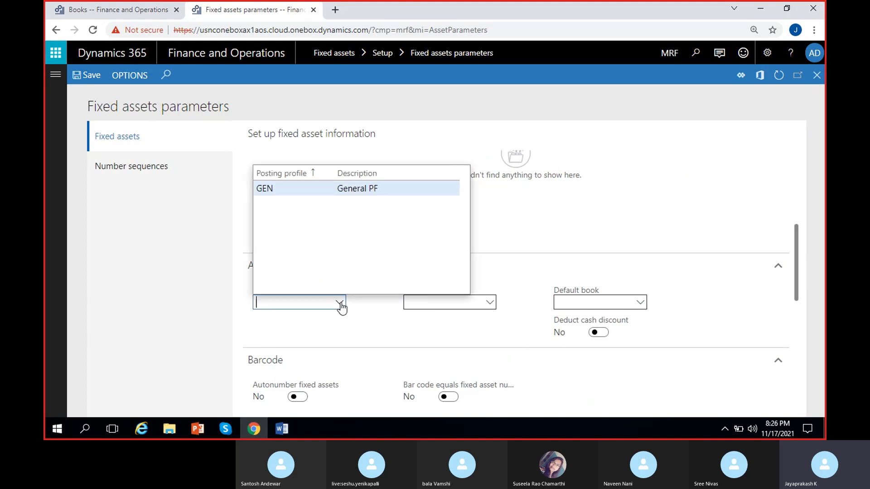
pyautogui.click(315, 191)
pyautogui.click(88, 78)
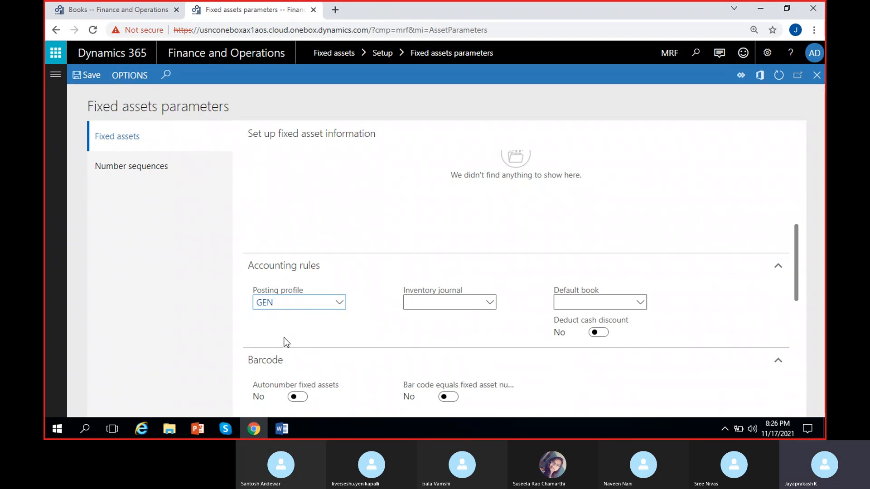
pyautogui.scroll(1, 268, 334)
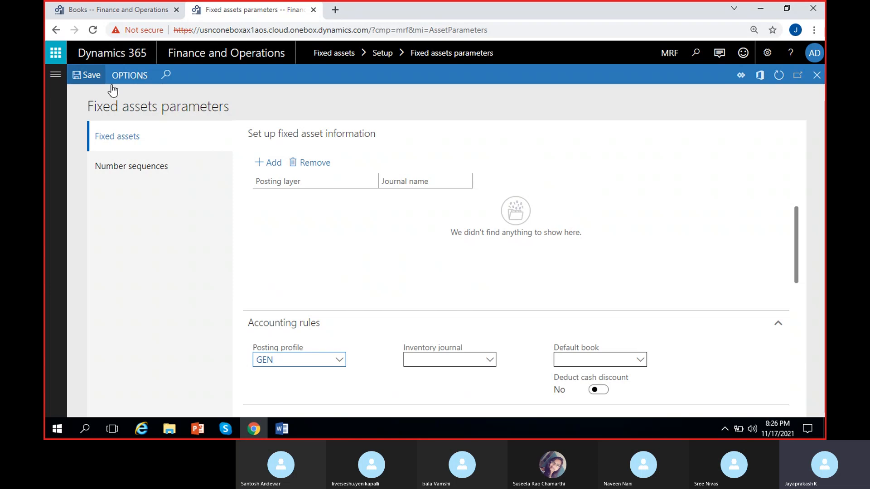
pyautogui.press('F5')
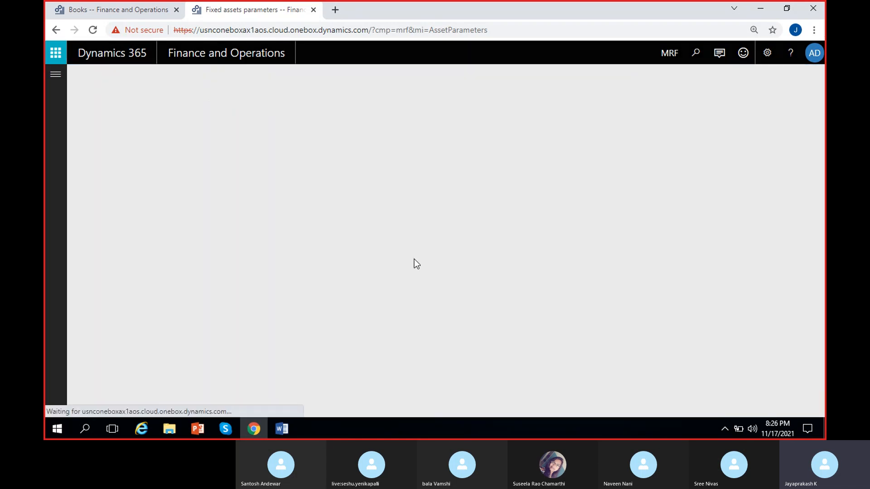
# Step: Return to the truck's books and set the posting profile to GEN for both the CA-Book and the TA-Book
pyautogui.click(124, 13)
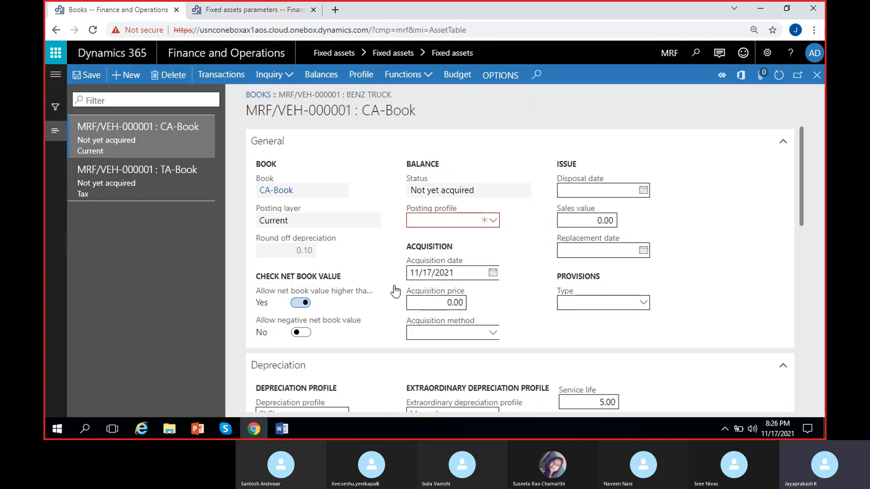
pyautogui.click(495, 225)
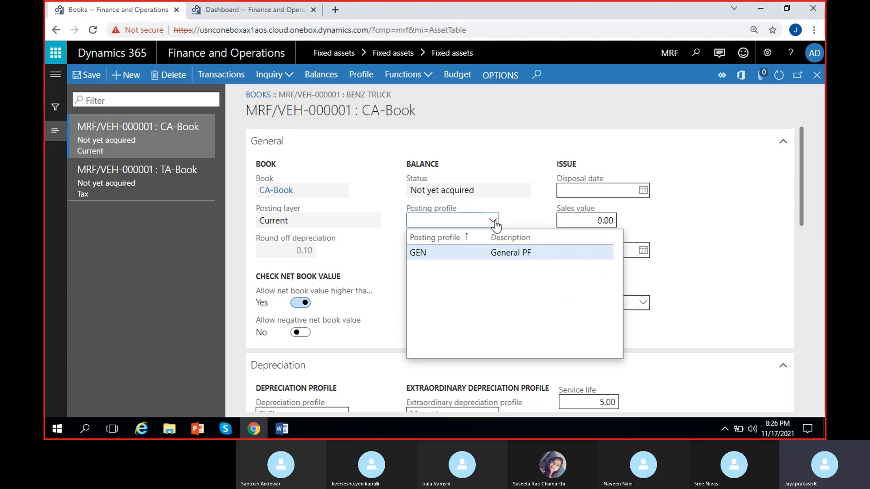
pyautogui.click(476, 252)
pyautogui.click(142, 176)
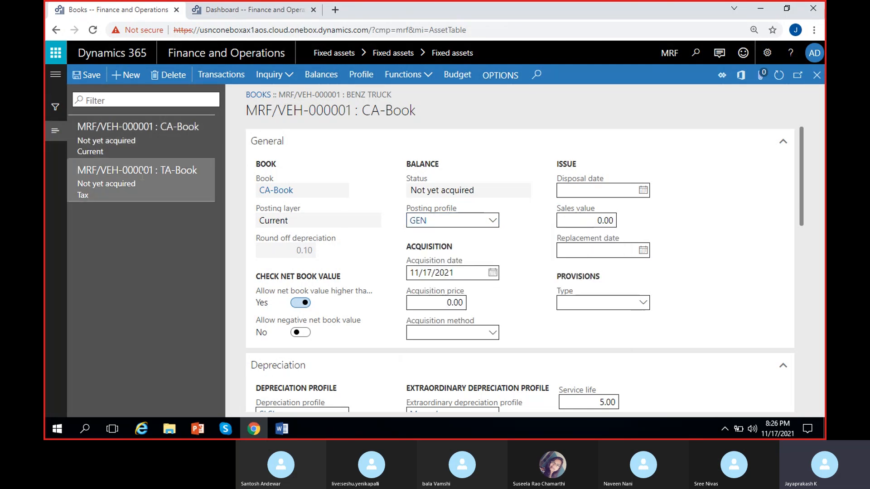
pyautogui.click(497, 226)
pyautogui.click(468, 252)
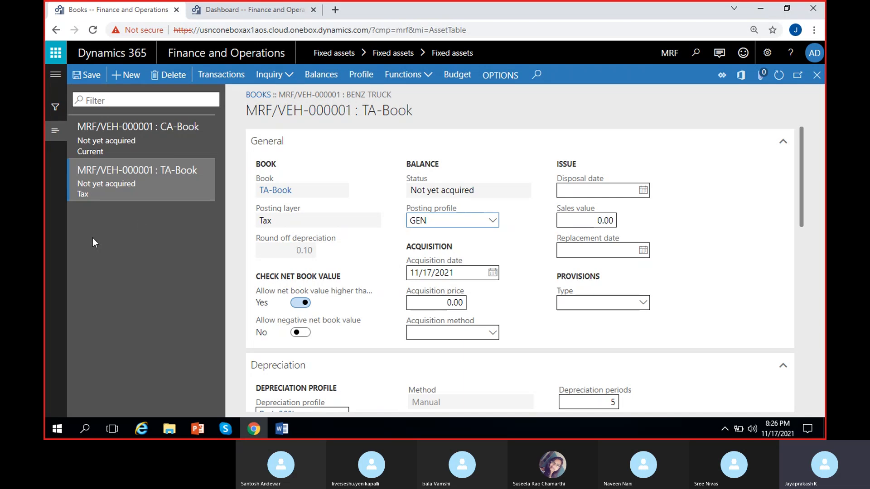
# Step: Examine the CA-Book's book name, posting layer, depreciation round-off and status in the truck's books
pyautogui.click(140, 141)
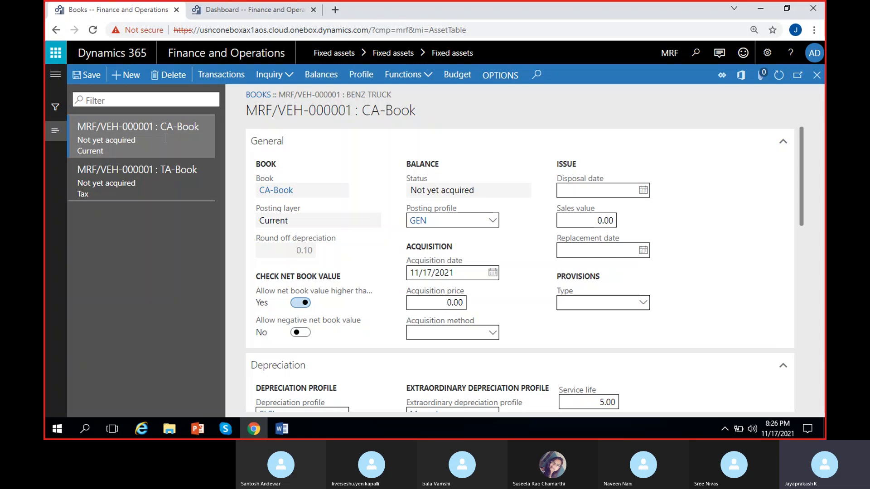
pyautogui.click(299, 191)
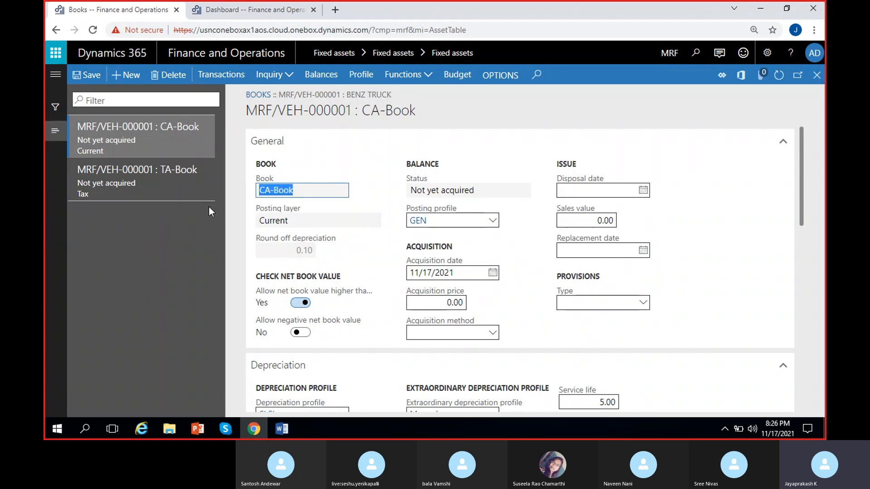
pyautogui.press('Tab')
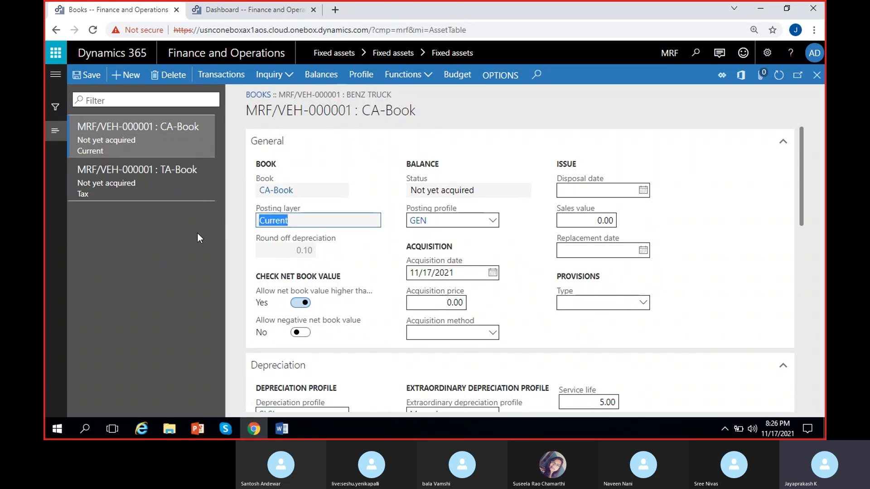
pyautogui.moveTo(287, 248); pyautogui.dragTo(338, 251)
pyautogui.click(339, 254)
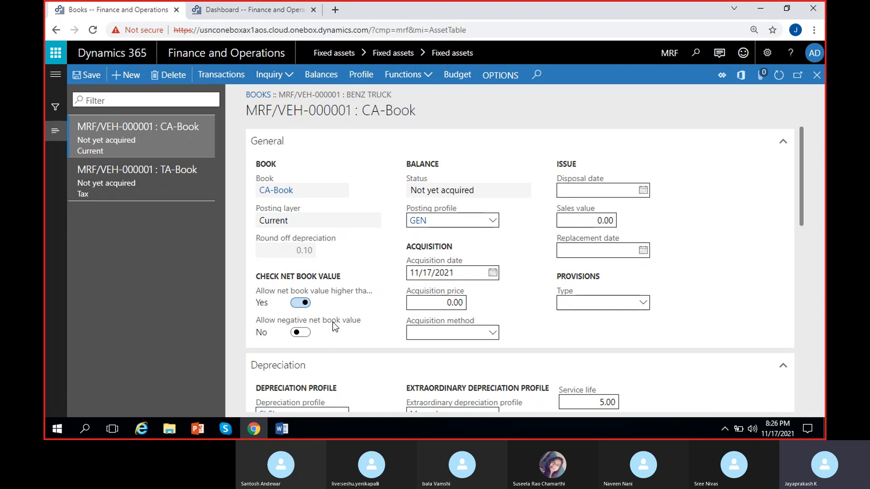
pyautogui.moveTo(475, 190)
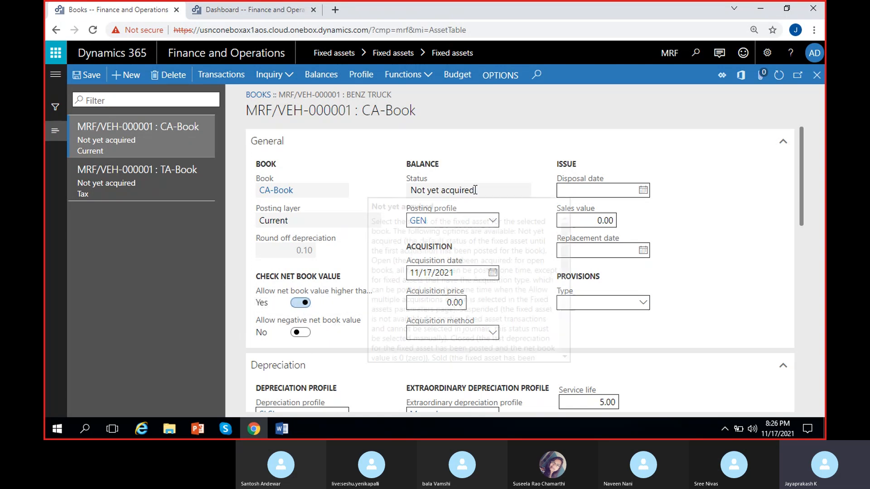
pyautogui.moveTo(479, 190); pyautogui.dragTo(398, 195)
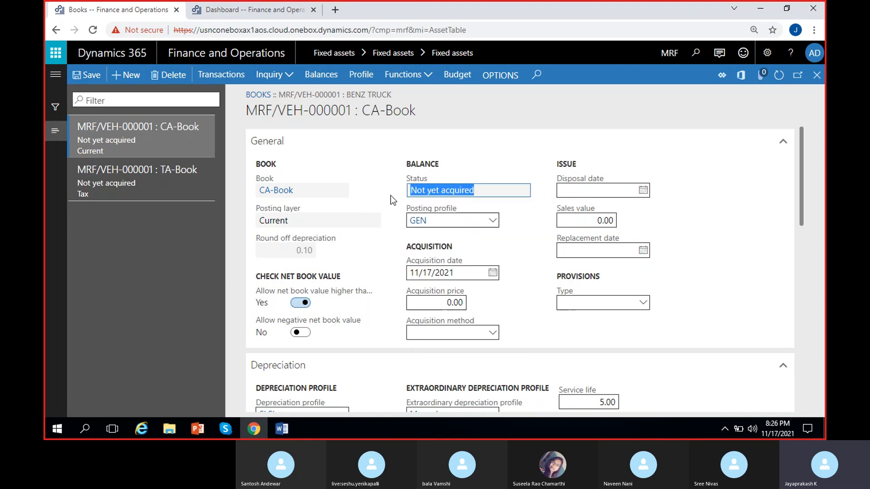
pyautogui.click(424, 191)
pyautogui.moveTo(484, 189); pyautogui.dragTo(374, 198)
pyautogui.click(384, 193)
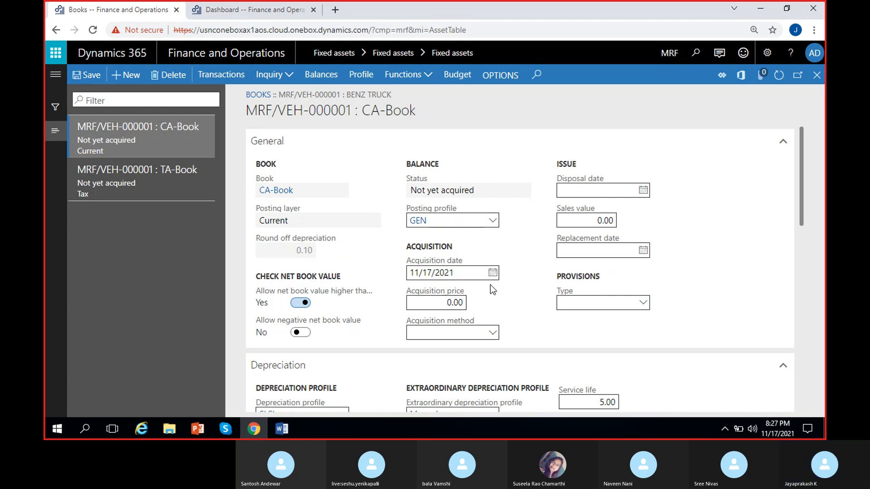
# Step: Set the CA-Book's acquisition date to 11/1/2021 and its acquisition price to 500,000.00
pyautogui.click(492, 273)
pyautogui.click(444, 161)
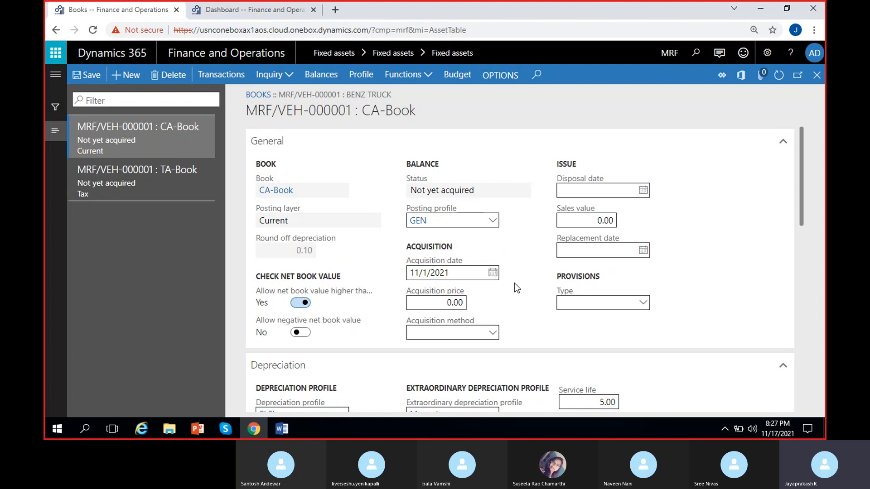
pyautogui.click(439, 302)
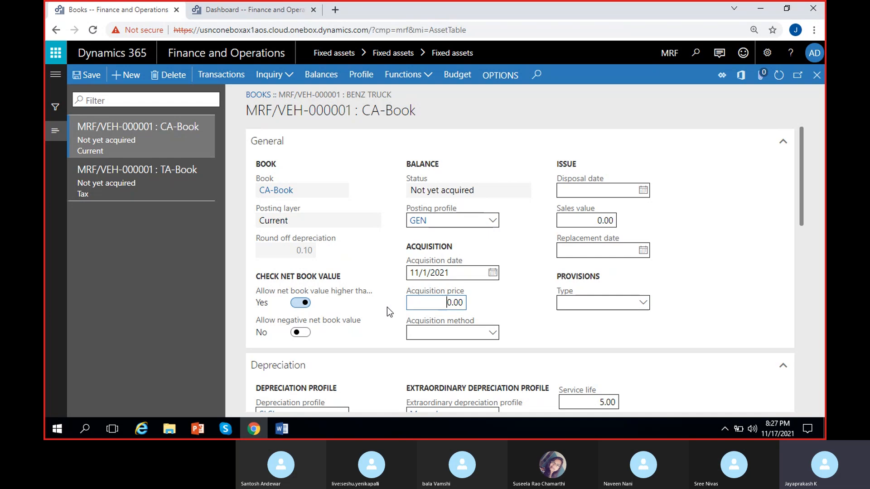
pyautogui.write('50,00')
pyautogui.click(512, 298)
pyautogui.click(459, 301)
pyautogui.write('0')
pyautogui.click(489, 299)
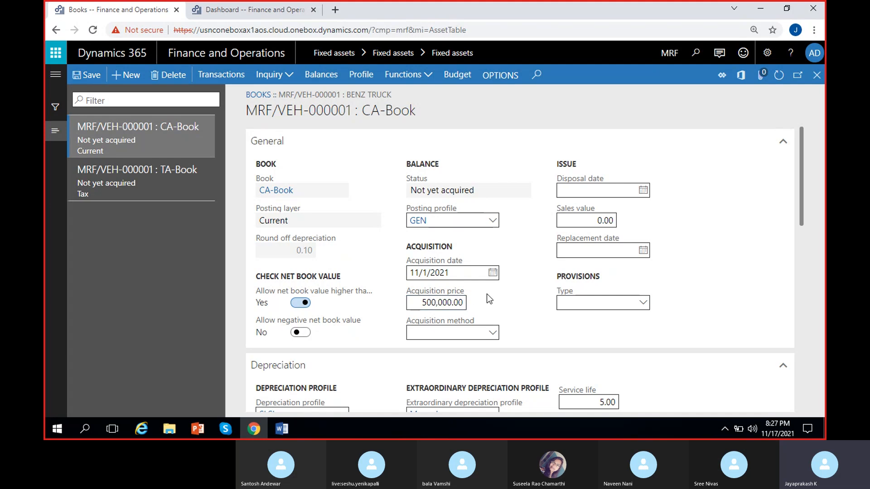
# Step: Check which acquisition methods are available for the CA-Book, leaving the field blank
pyautogui.click(492, 334)
pyautogui.click(392, 319)
pyautogui.click(493, 334)
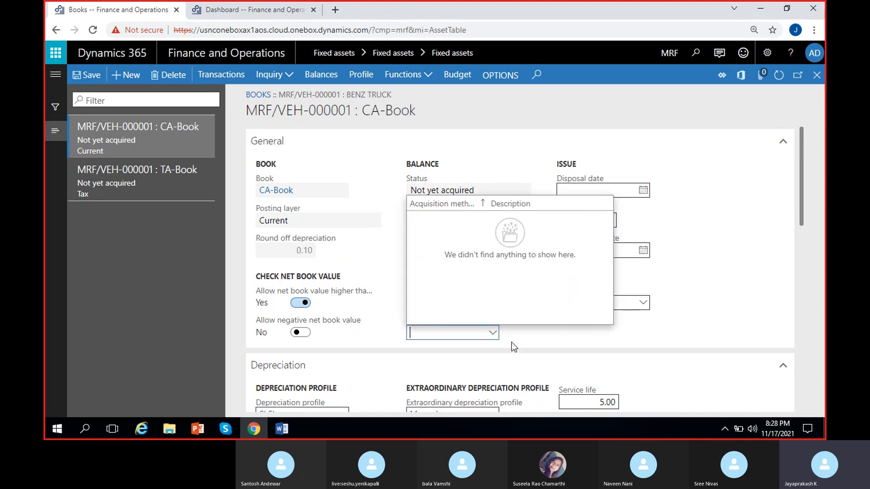
pyautogui.click(529, 338)
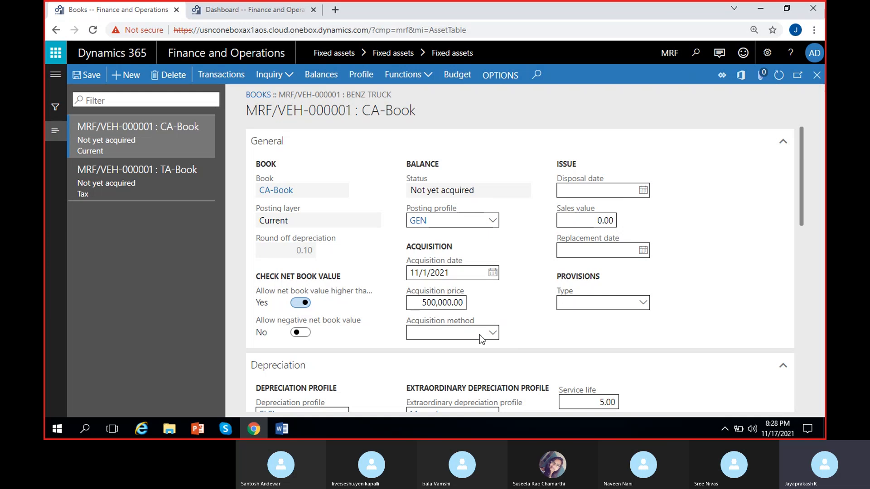
pyautogui.click(494, 333)
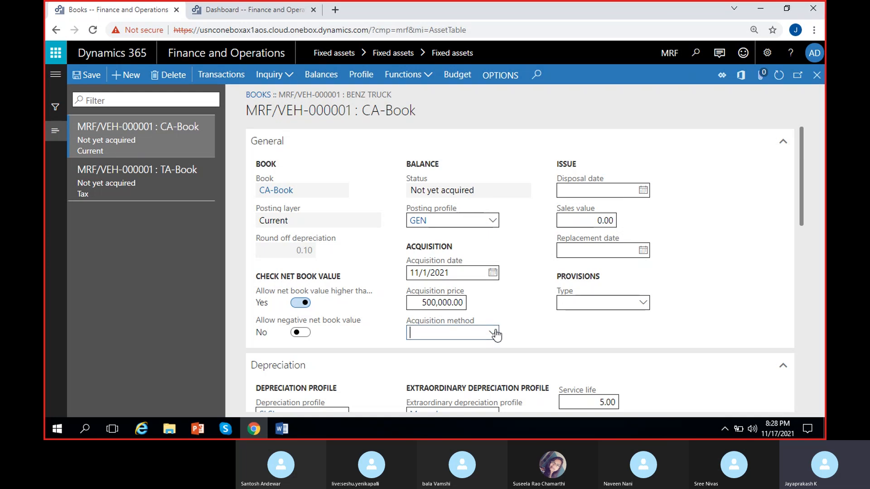
pyautogui.click(523, 337)
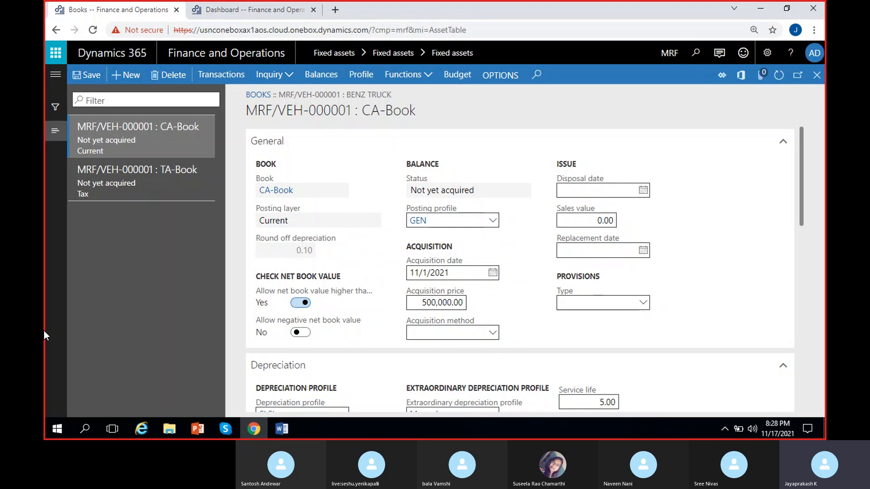
# Step: Examine the CA-Book's sales value and provision type without choosing a type
pyautogui.moveTo(451, 303)
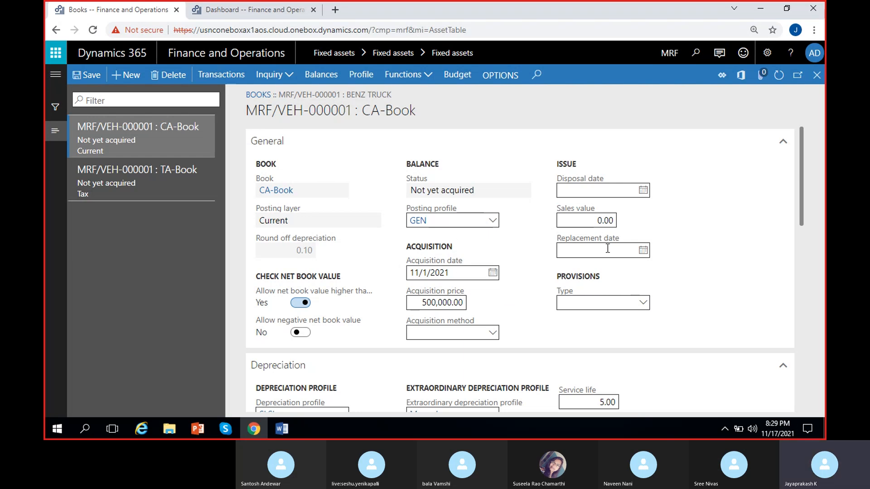
pyautogui.click(583, 220)
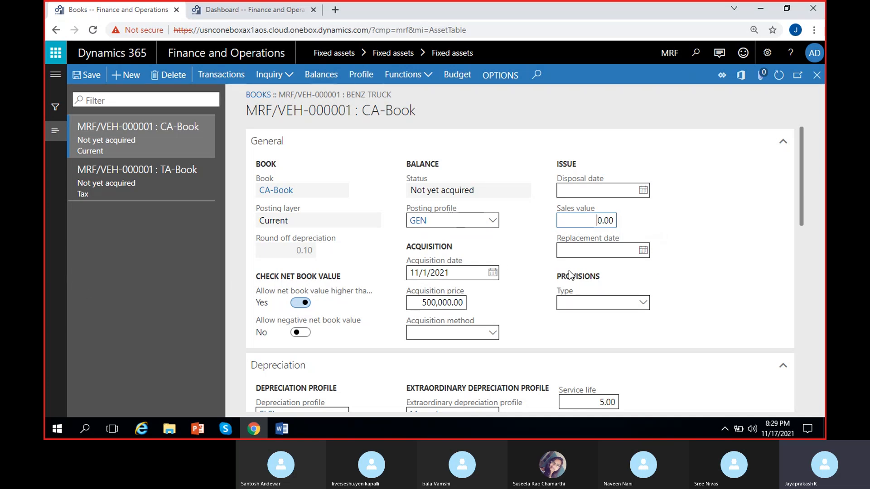
pyautogui.click(645, 304)
pyautogui.click(689, 310)
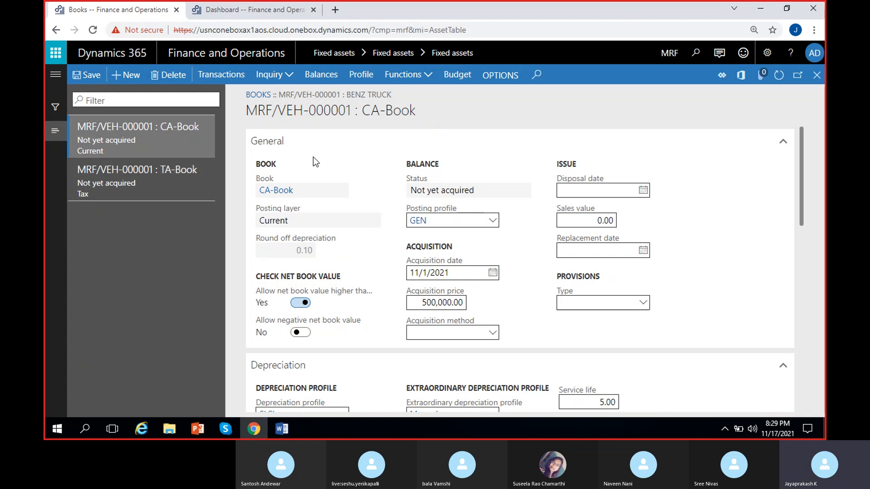
# Step: Open the CA-Book's setup record to review its general depreciation settings, and return to the truck's books
pyautogui.click(298, 145)
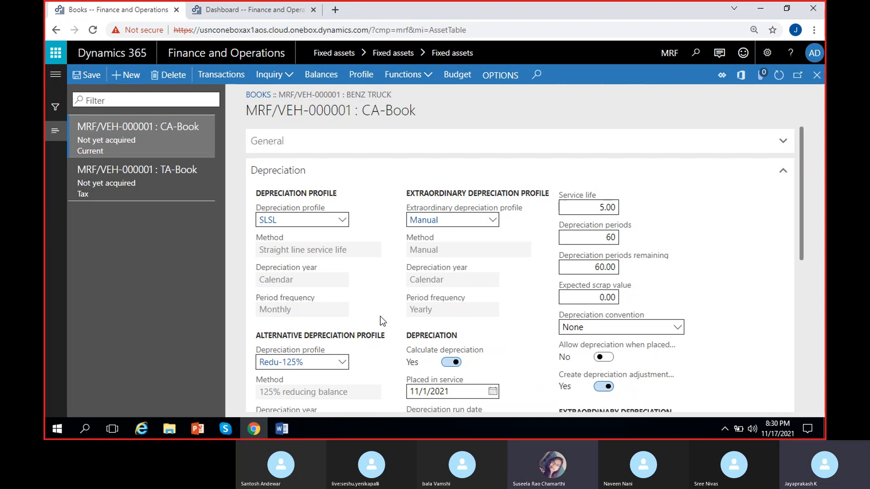
pyautogui.click(317, 152)
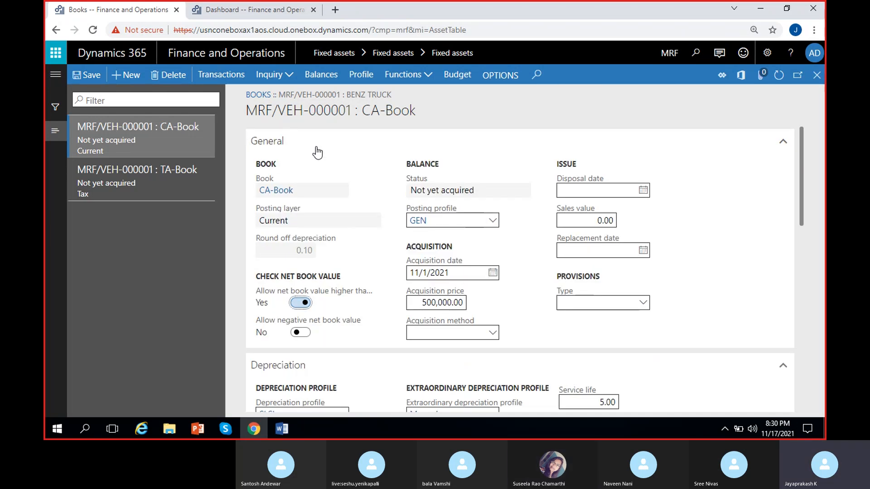
pyautogui.click(285, 191)
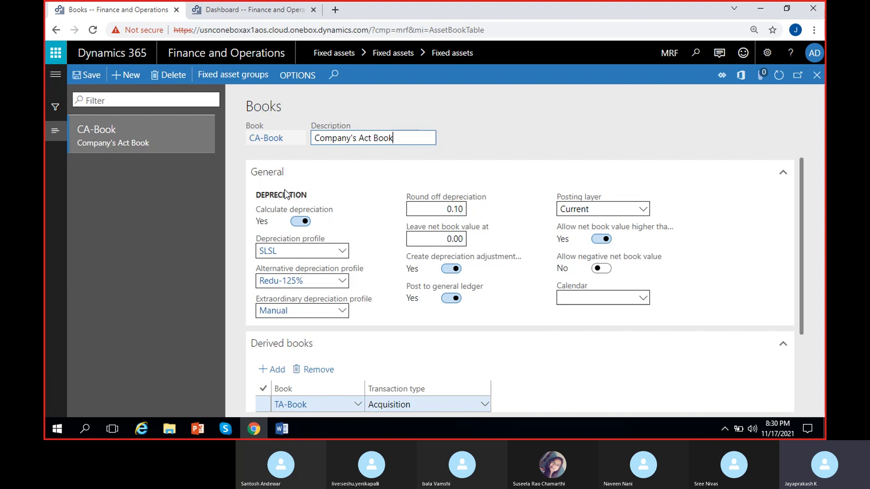
pyautogui.click(818, 75)
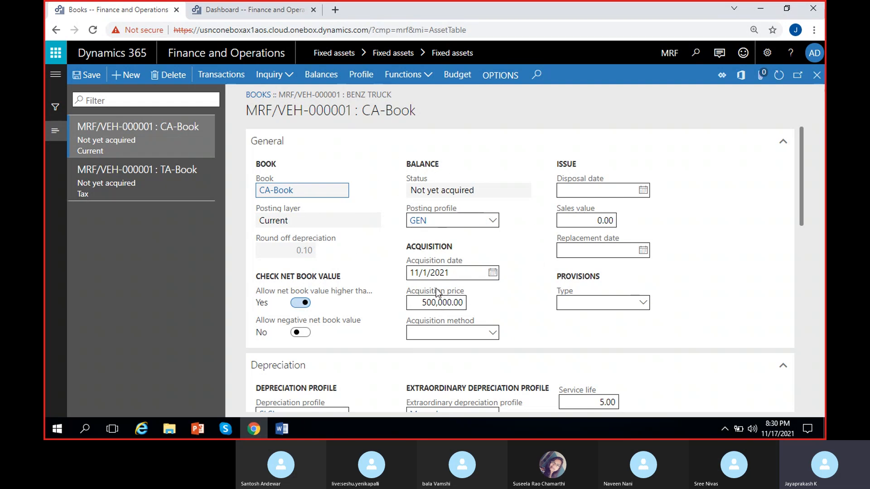
# Step: Review the CA-Book's depreciation section, including its main, alternative and extraordinary depreciation profiles
pyautogui.scroll(-5, 387, 303)
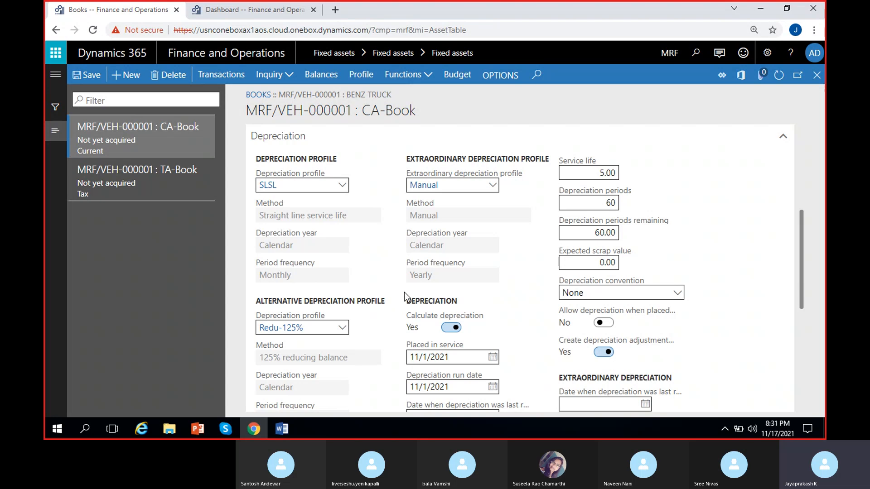
pyautogui.scroll(-1, 446, 299)
pyautogui.scroll(2, 375, 268)
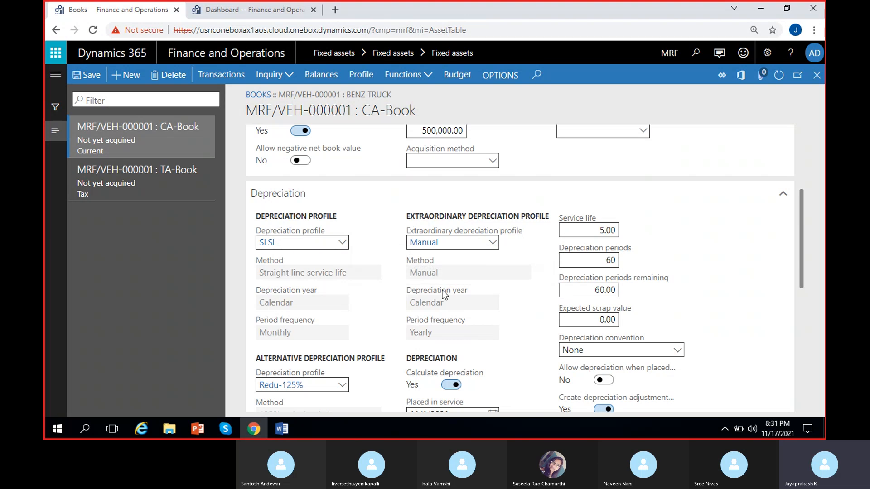
pyautogui.moveTo(451, 294)
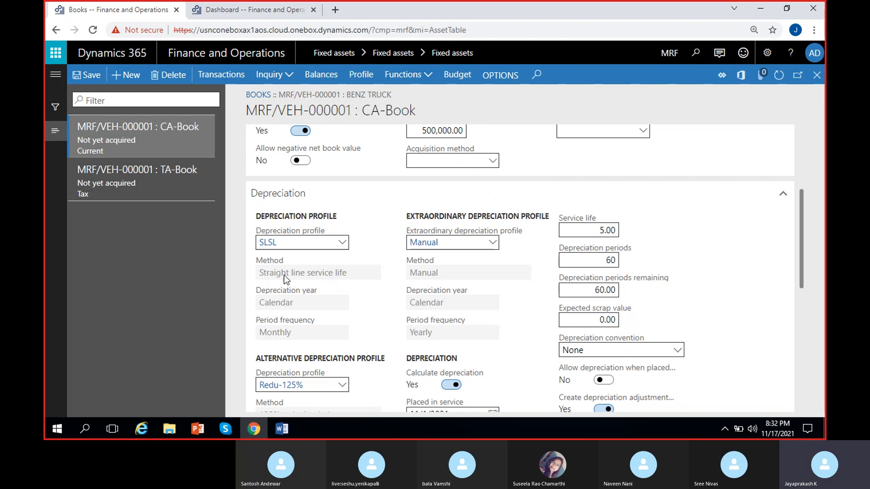
pyautogui.scroll(-3, 276, 274)
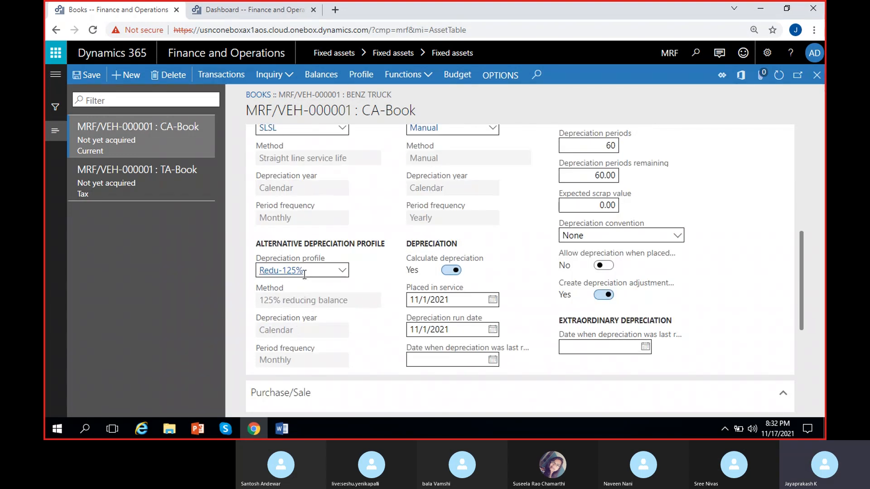
pyautogui.scroll(1, 314, 309)
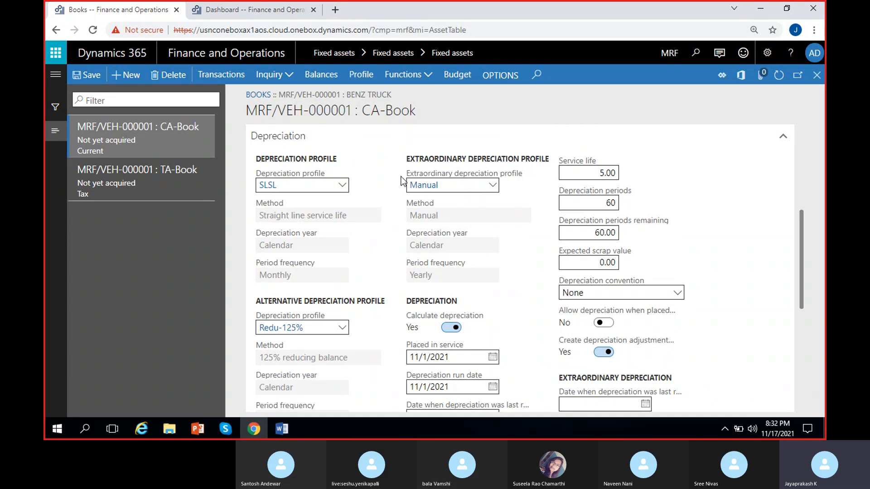
pyautogui.moveTo(443, 267)
# Step: Set the CA-Book's placed in service date to 11/2/2021 and compare it with the acquisition date
pyautogui.scroll(-1, 469, 299)
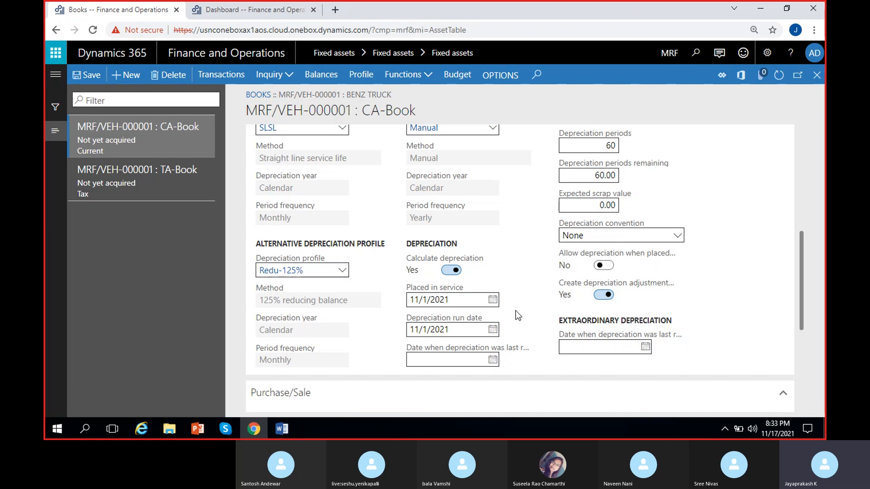
pyautogui.click(492, 299)
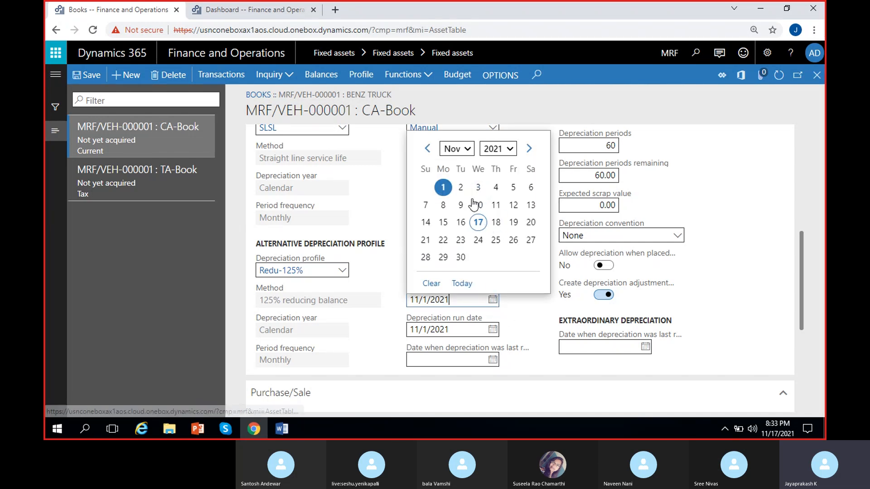
pyautogui.click(460, 189)
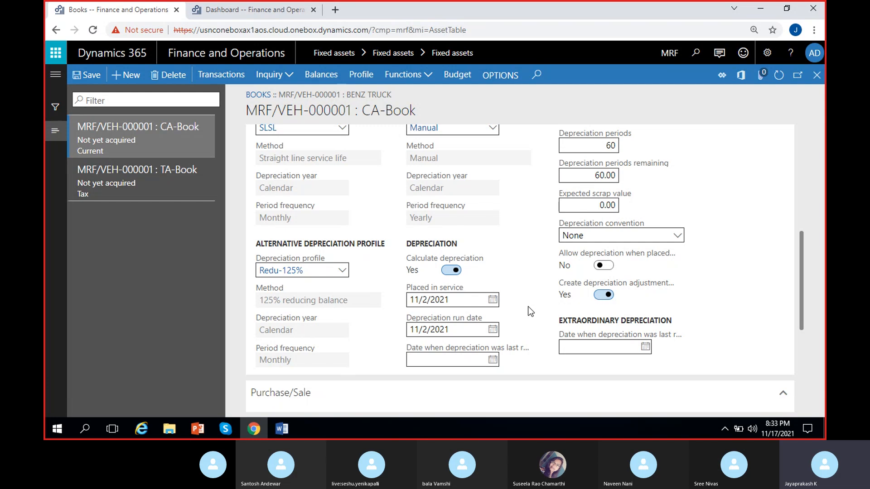
pyautogui.scroll(4, 498, 227)
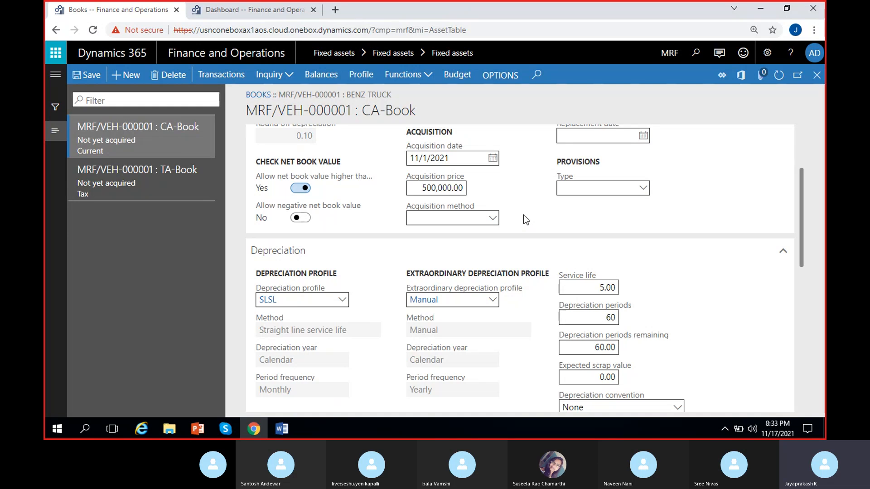
pyautogui.scroll(-1, 523, 215)
pyautogui.scroll(-3, 523, 214)
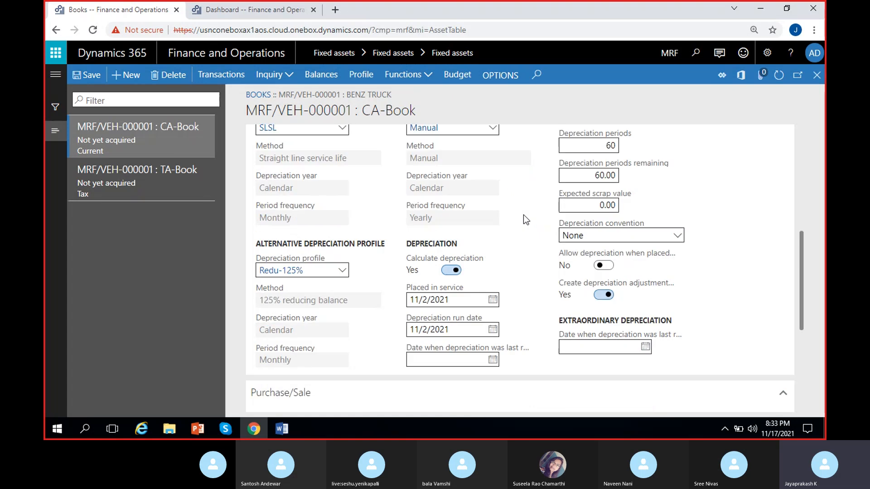
# Step: Set the CA-Book's placed in service date to 12/1/2021
pyautogui.scroll(-1, 524, 215)
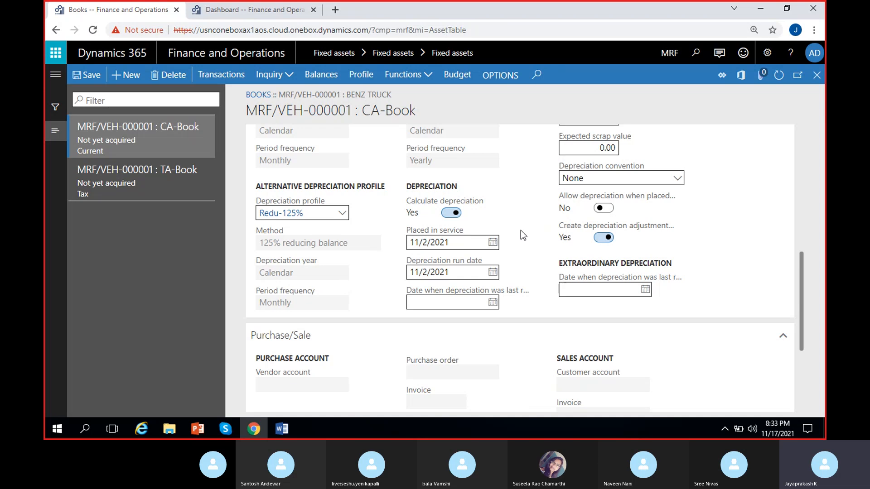
pyautogui.click(493, 243)
pyautogui.click(528, 267)
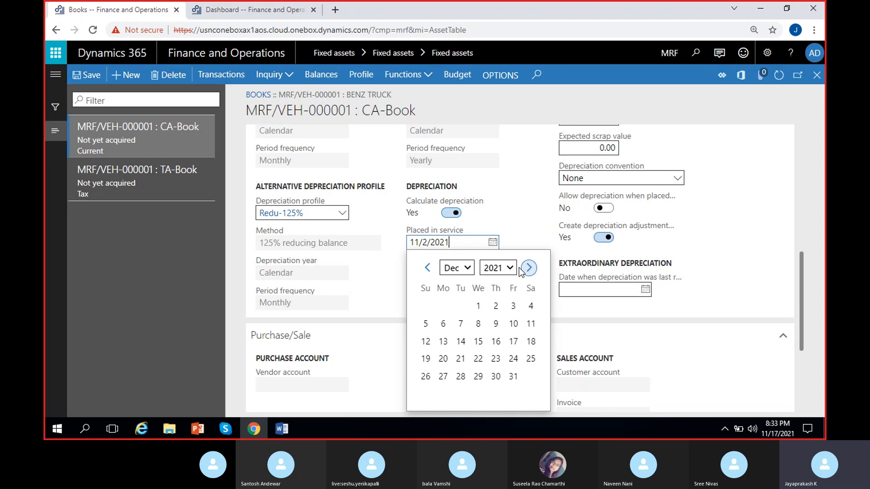
pyautogui.click(477, 306)
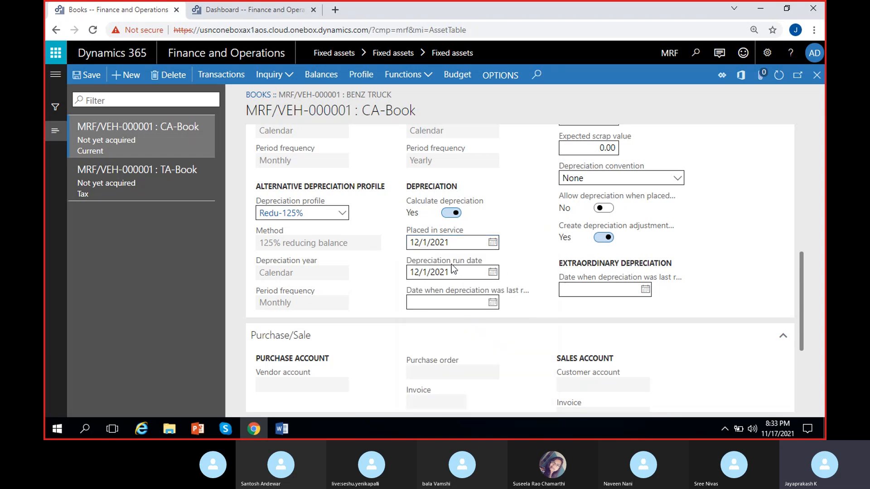
# Step: Try 12/2/2021 as the CA-Book's depreciation run date, and return it to 12/1/2021
pyautogui.click(493, 272)
pyautogui.click(493, 272)
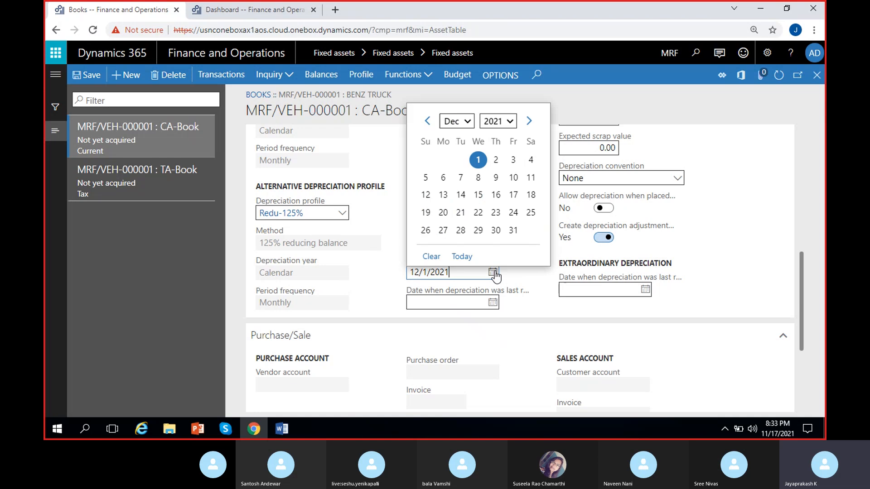
pyautogui.click(496, 160)
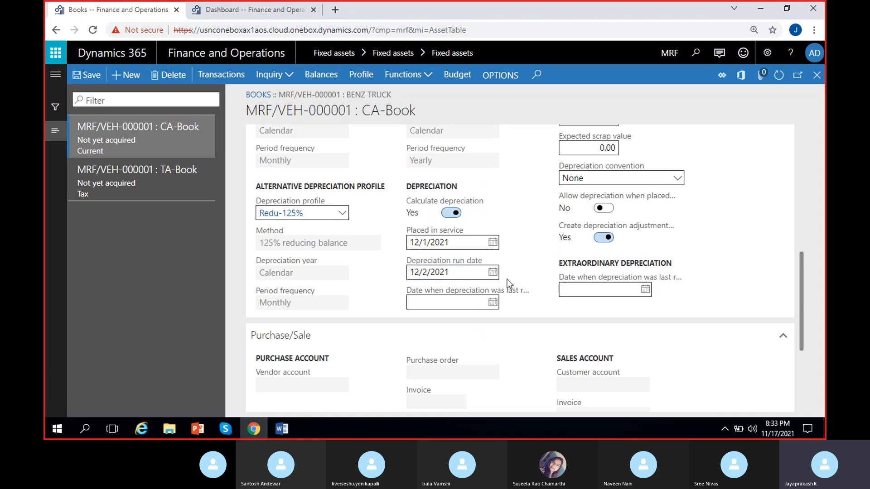
pyautogui.click(493, 272)
pyautogui.click(478, 160)
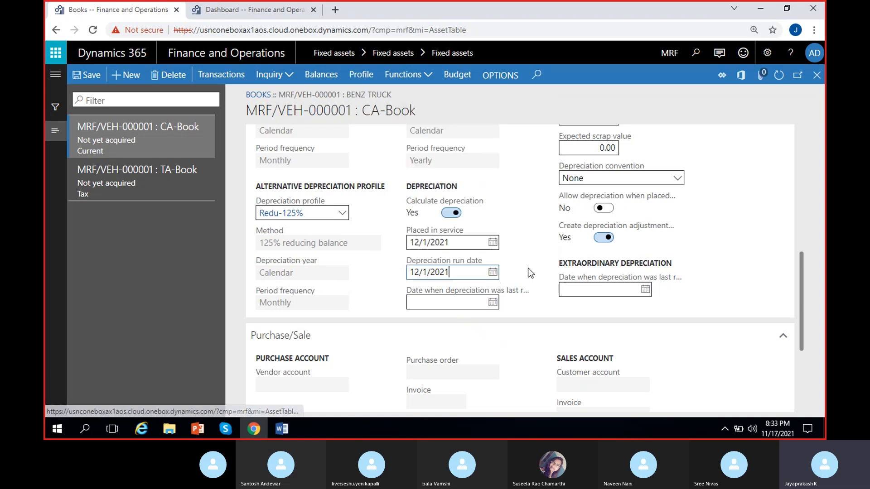
pyautogui.click(490, 245)
pyautogui.click(520, 230)
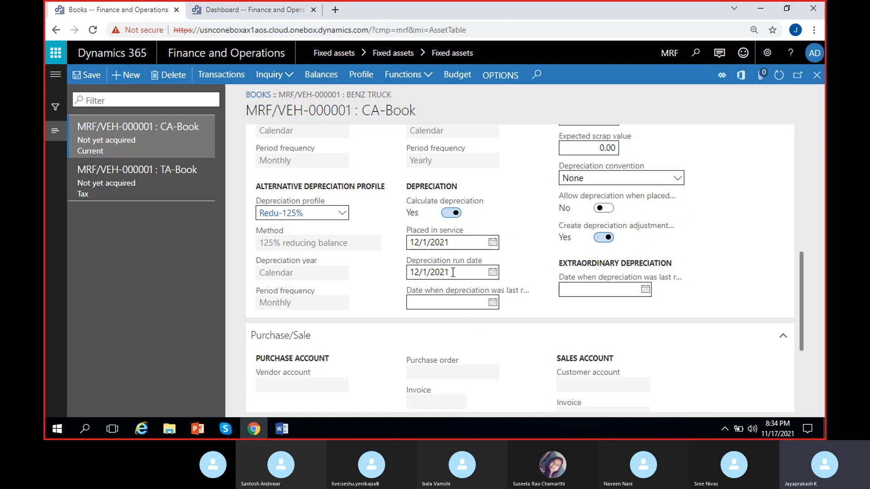
# Step: Set the CA-Book's placed in service date to 11/1/2021 and check it against the acquisition date and depreciation run date
pyautogui.moveTo(444, 266)
pyautogui.click(493, 242)
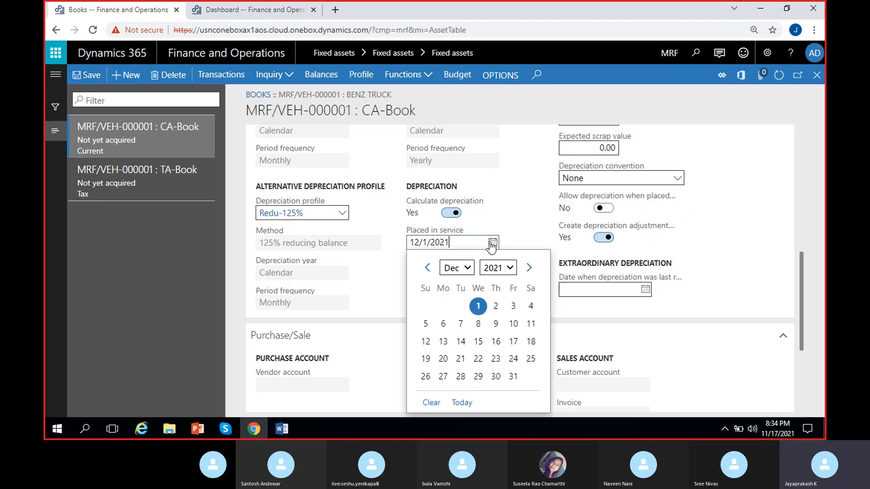
pyautogui.click(427, 267)
pyautogui.click(443, 306)
pyautogui.click(493, 243)
pyautogui.click(529, 233)
pyautogui.scroll(5, 498, 263)
pyautogui.scroll(-1, 499, 309)
pyautogui.scroll(-4, 499, 308)
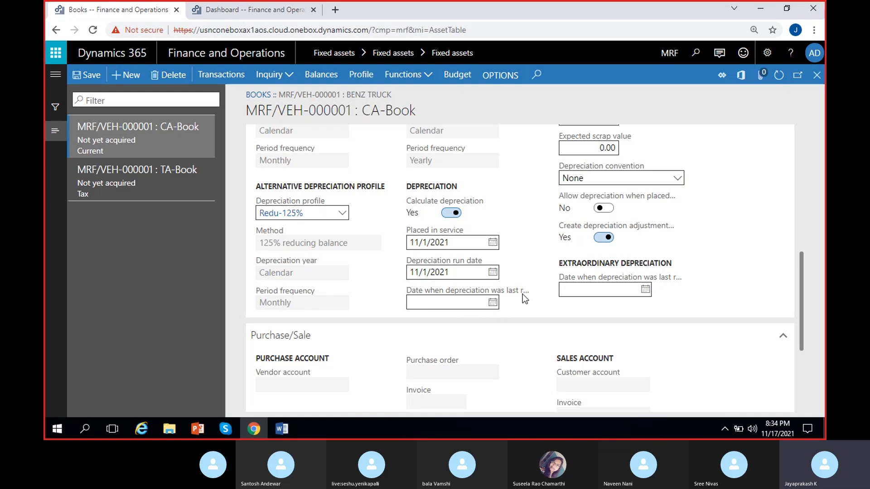
pyautogui.moveTo(528, 288)
# Step: Set the CA-Book's expected scrap value to 10,000
pyautogui.scroll(4, 534, 279)
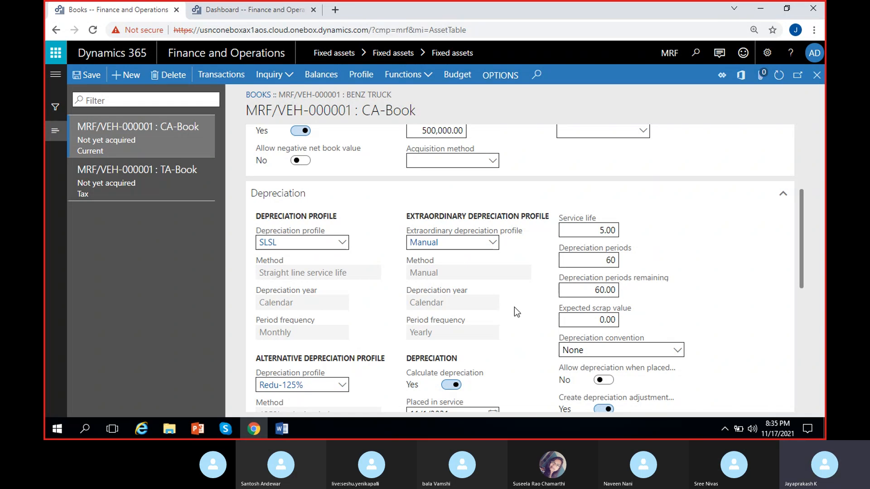
pyautogui.click(578, 323)
pyautogui.write('1000')
pyautogui.click(536, 318)
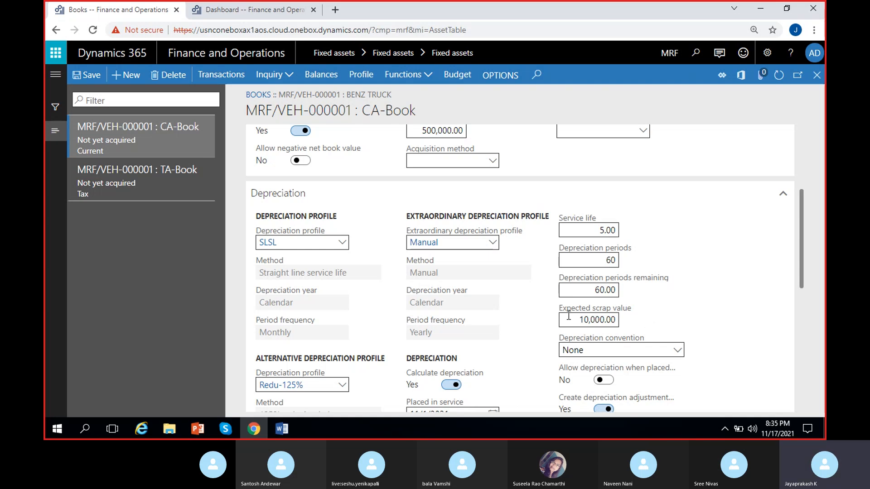
# Step: Review the acquisition price and depreciation settings, and raise the expected scrap value to 50,000
pyautogui.scroll(-1, 673, 304)
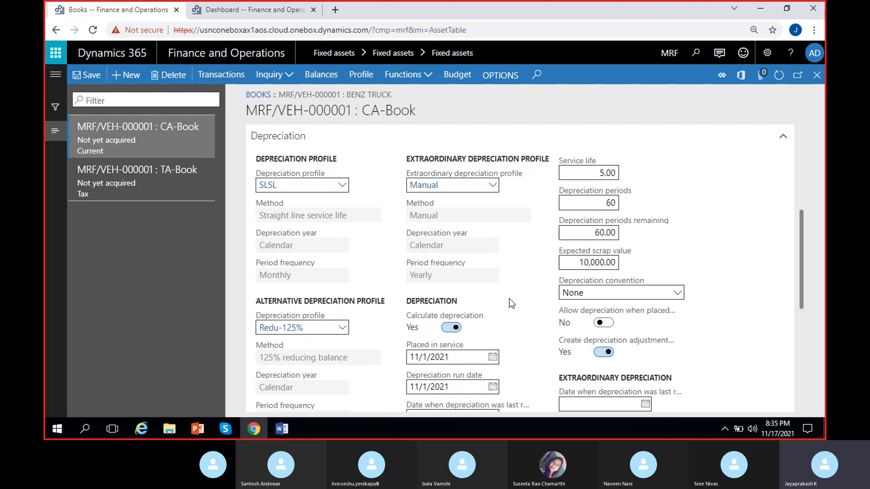
pyautogui.scroll(-2, 509, 298)
pyautogui.scroll(4, 487, 262)
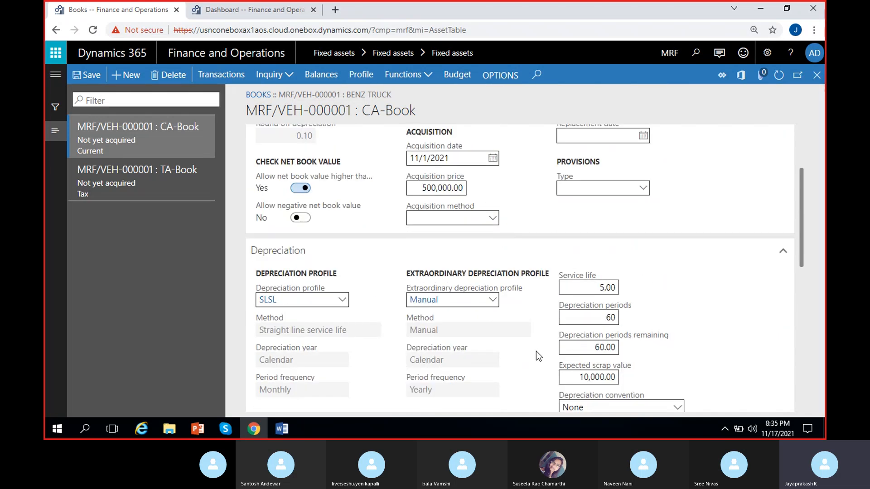
pyautogui.scroll(-2, 500, 363)
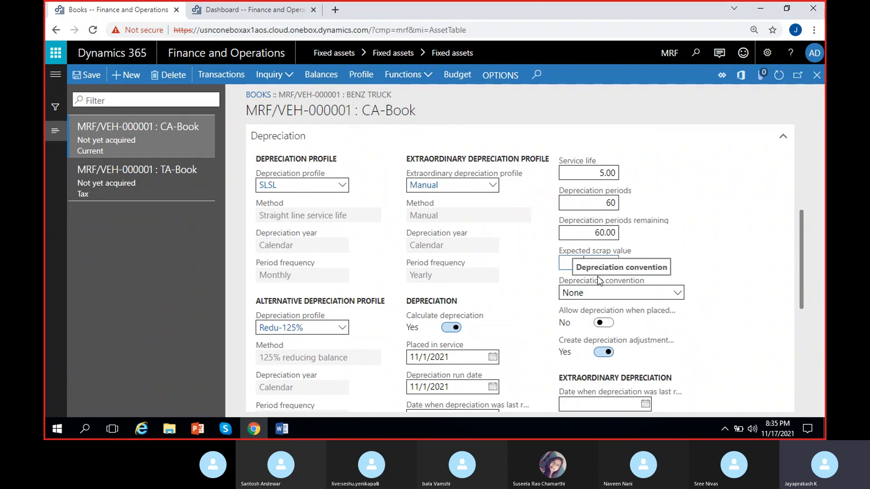
pyautogui.click(539, 258)
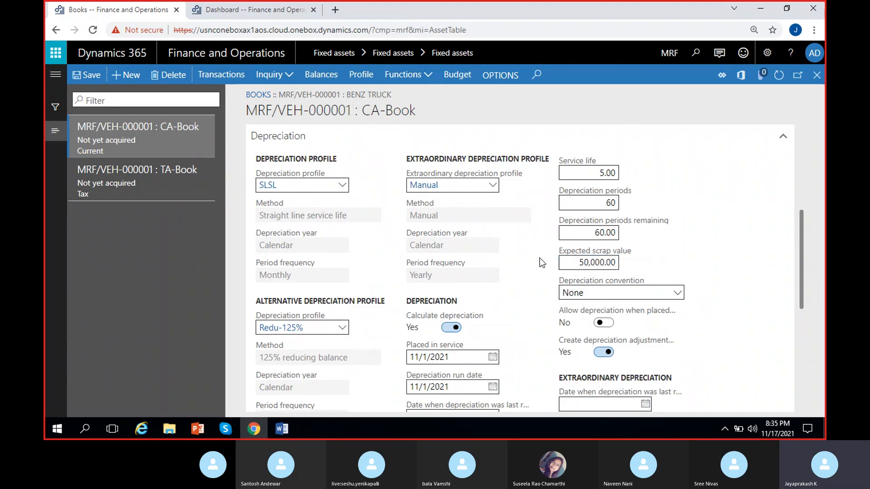
# Step: Try an expected scrap value of 25,000 for the CA-Book, and clear it again
pyautogui.click(584, 264)
pyautogui.write('25')
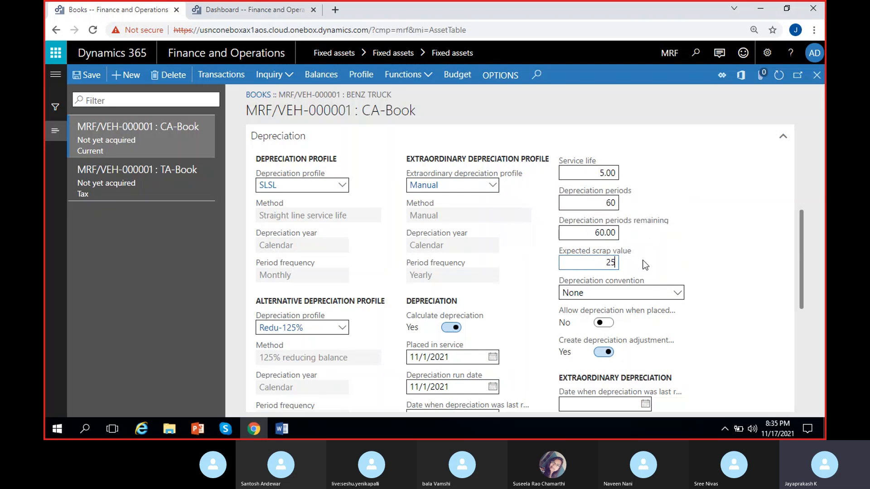
pyautogui.write(',')
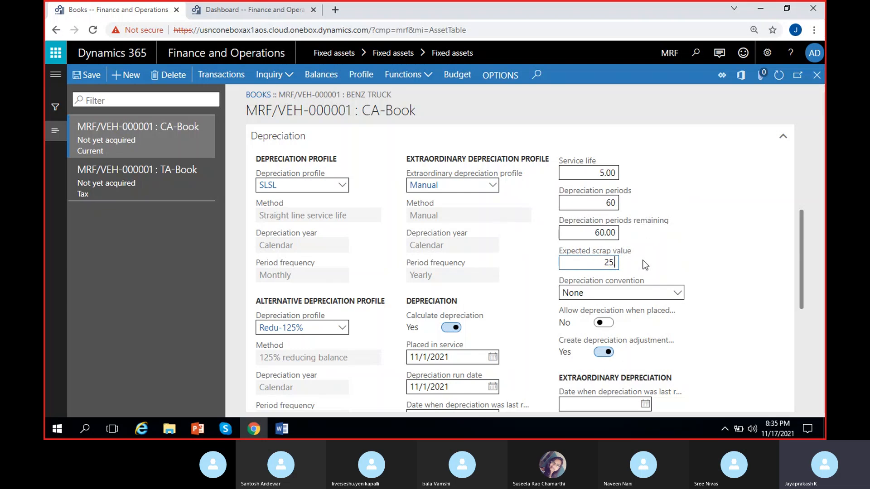
pyautogui.write('000')
pyautogui.click(640, 265)
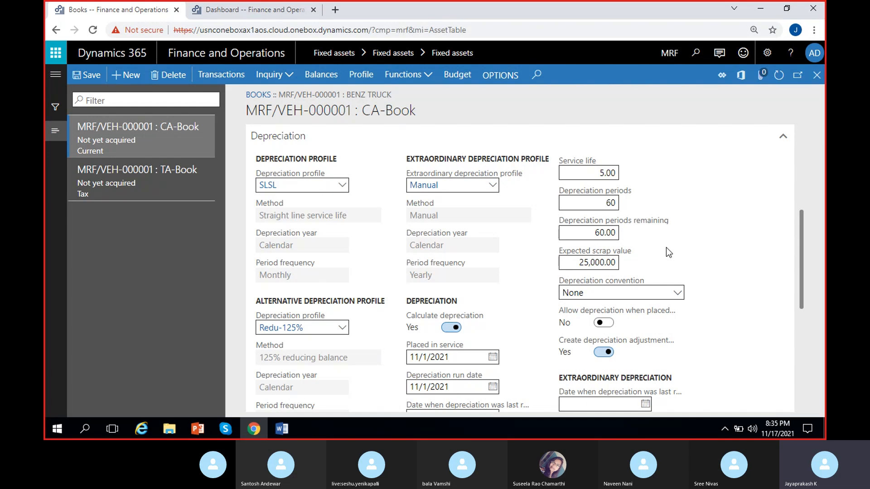
pyautogui.click(589, 264)
pyautogui.press('Delete')
# Step: Examine the available depreciation conventions and the CA-Book's general details, keeping the convention at None
pyautogui.click(677, 293)
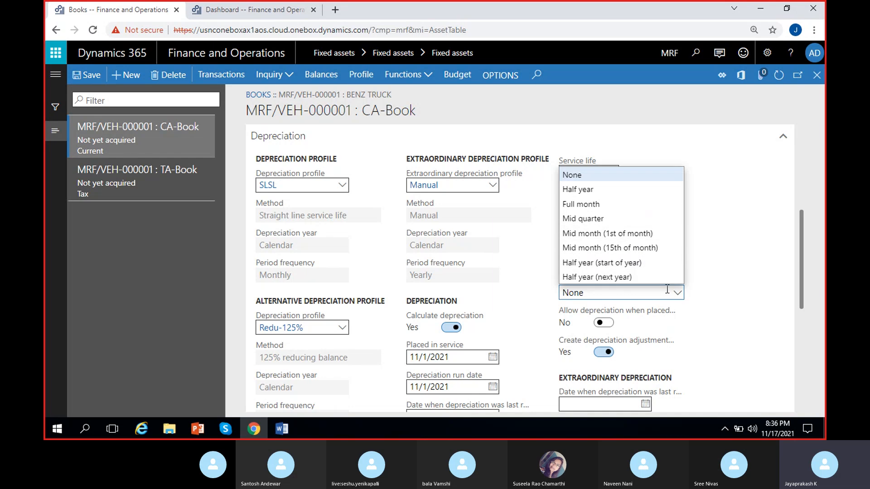
pyautogui.click(715, 253)
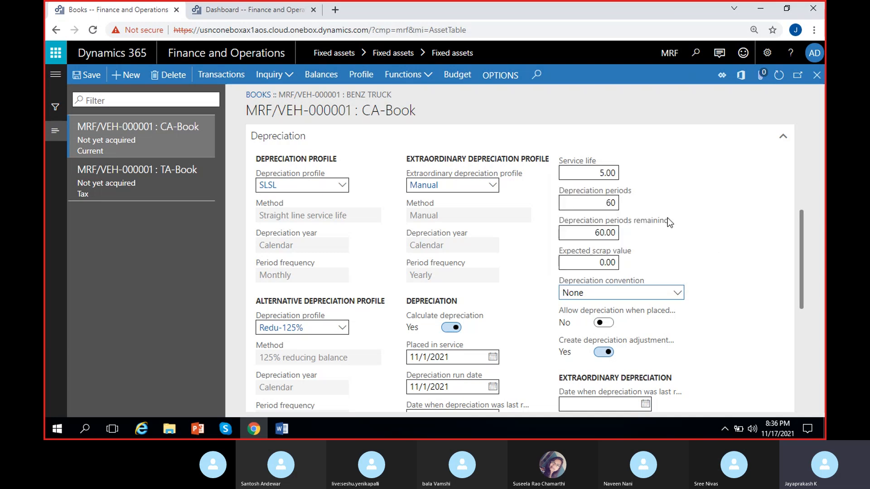
pyautogui.scroll(5, 618, 221)
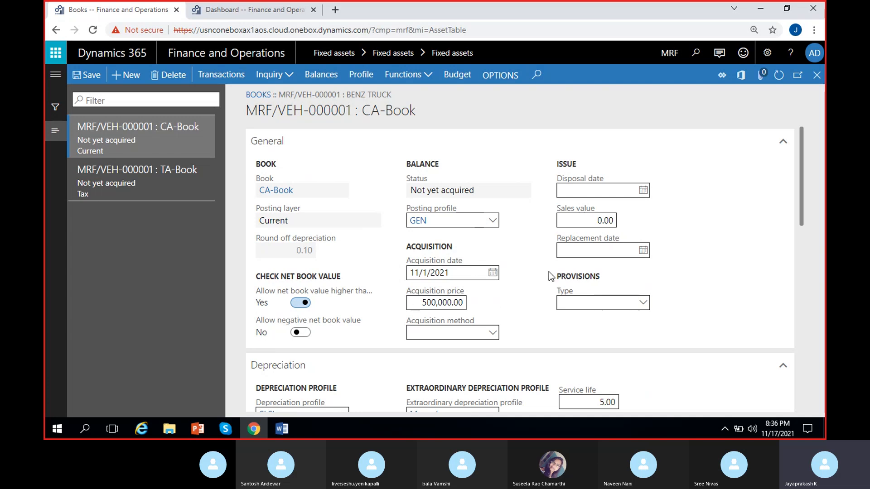
pyautogui.scroll(-4, 549, 273)
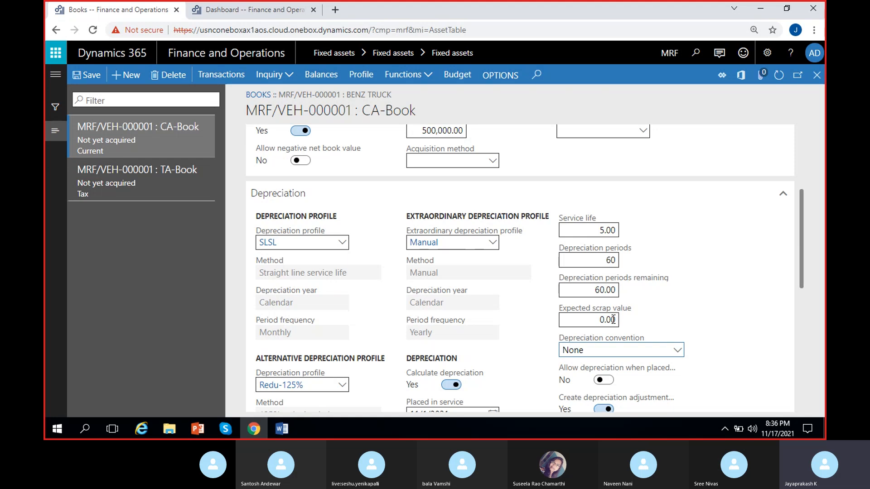
pyautogui.click(652, 352)
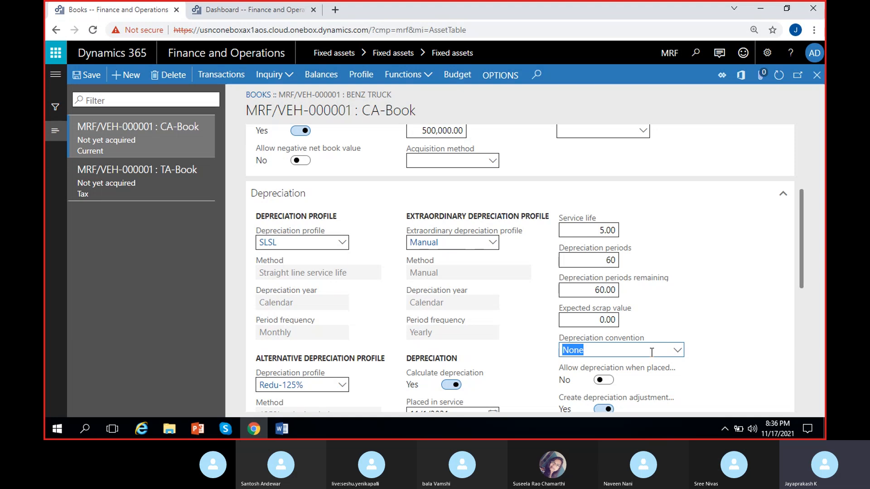
pyautogui.click(677, 350)
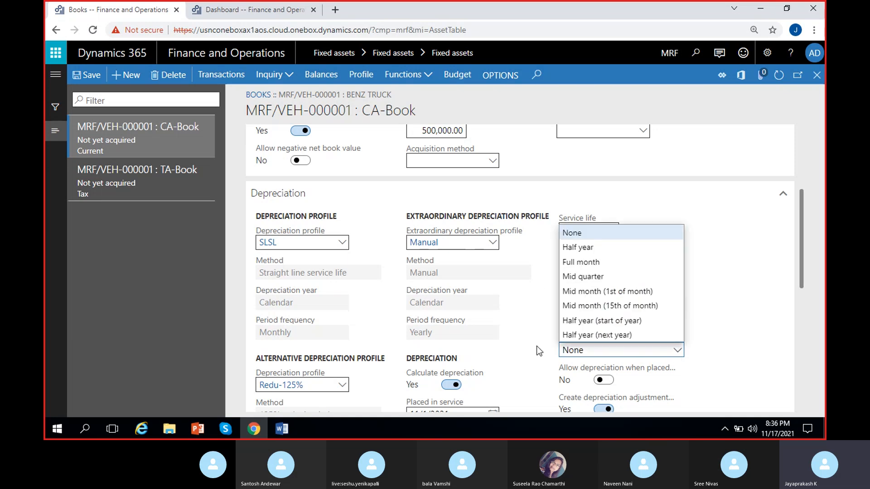
pyautogui.click(526, 355)
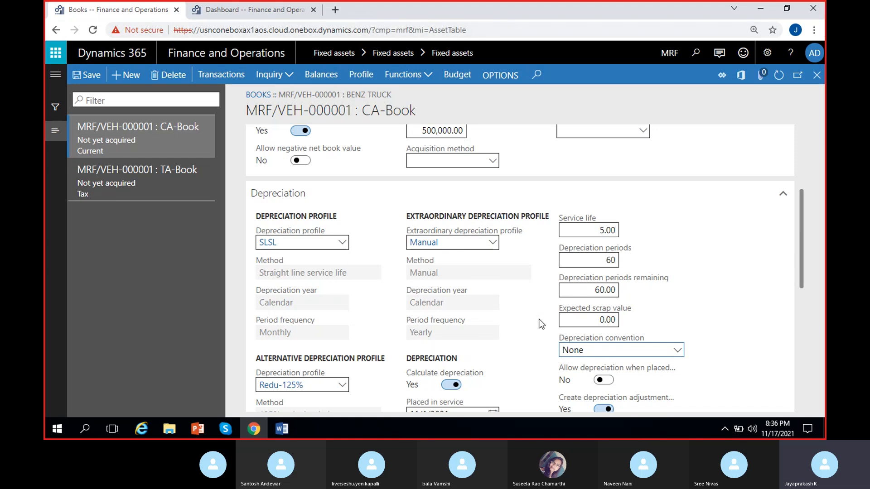
# Step: Allow depreciation when placed in service and disposal fall in the same fiscal year for the BENZ TRUCK's CA-Book
pyautogui.scroll(-1, 541, 325)
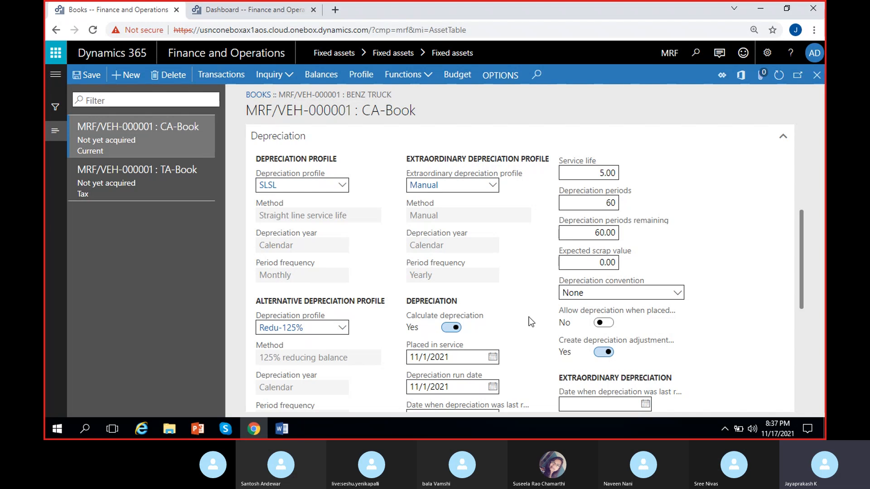
pyautogui.scroll(5, 519, 295)
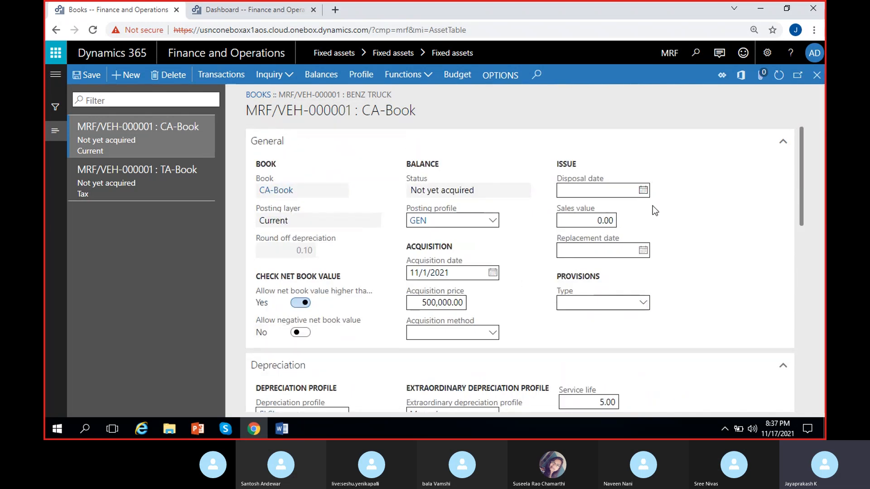
pyautogui.scroll(-6, 601, 230)
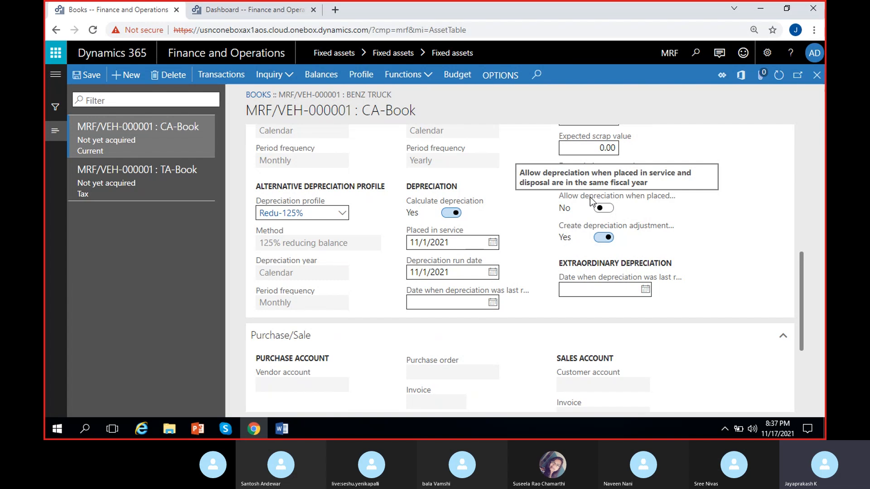
pyautogui.click(604, 209)
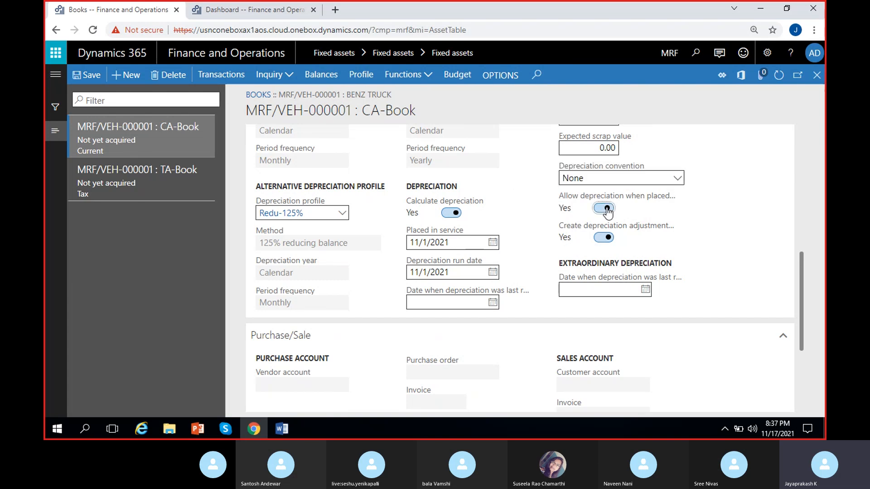
pyautogui.click(607, 209)
pyautogui.click(627, 206)
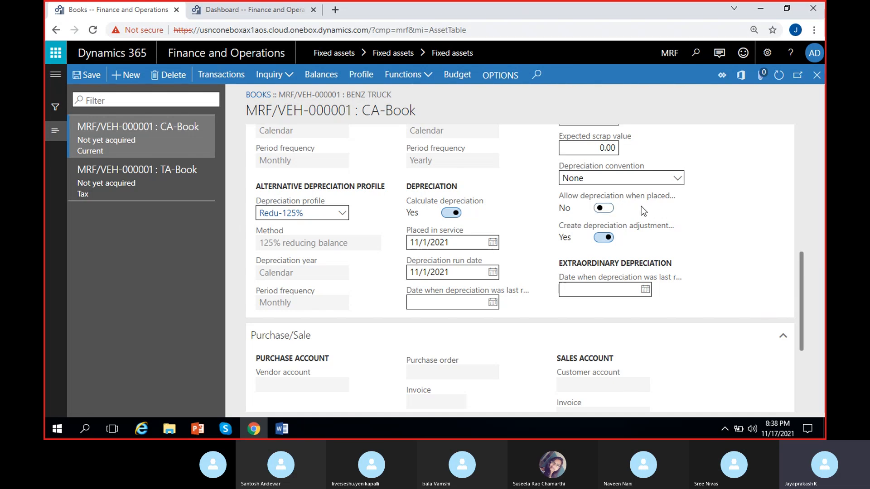
pyautogui.click(612, 208)
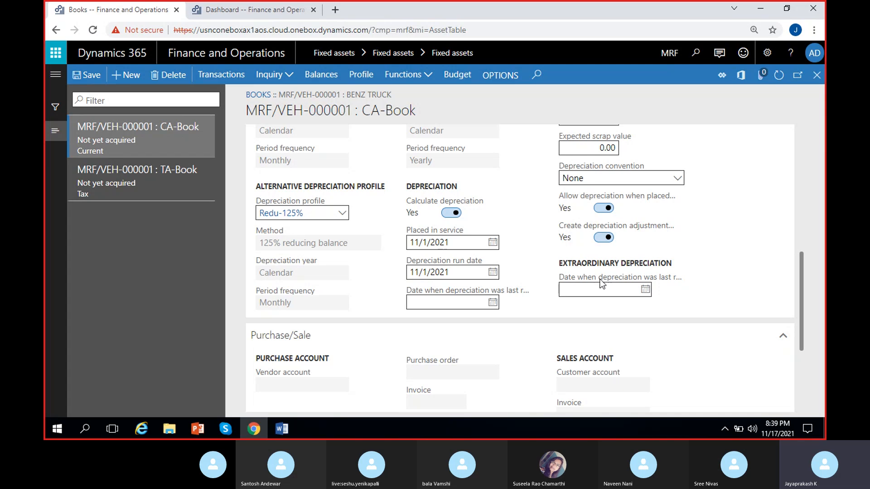
# Step: Examine the CA-Book's Purchase/Sale fields: vendor account, purchase order and invoice, plus the customer account and invoice for sales
pyautogui.scroll(-3, 660, 306)
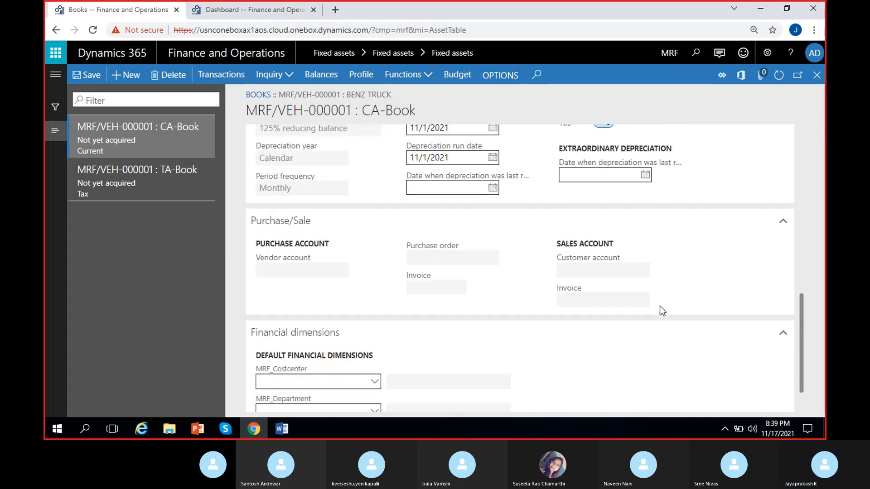
pyautogui.click(295, 268)
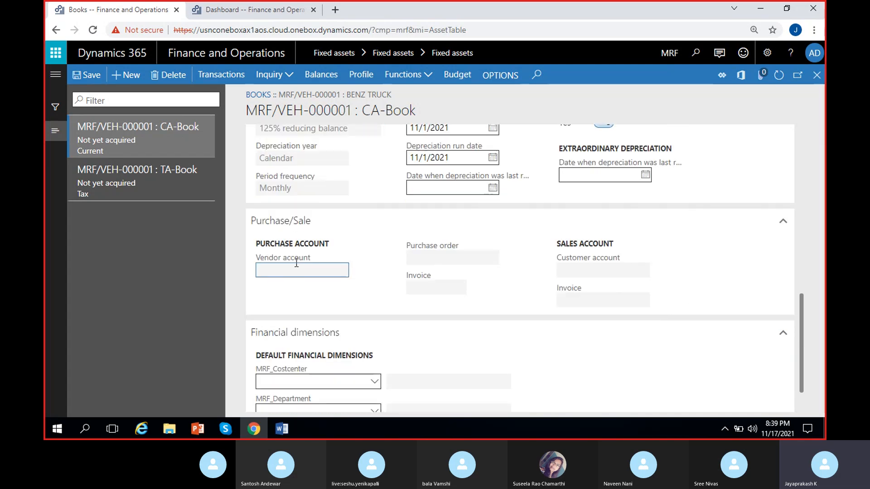
pyautogui.click(428, 256)
pyautogui.click(424, 290)
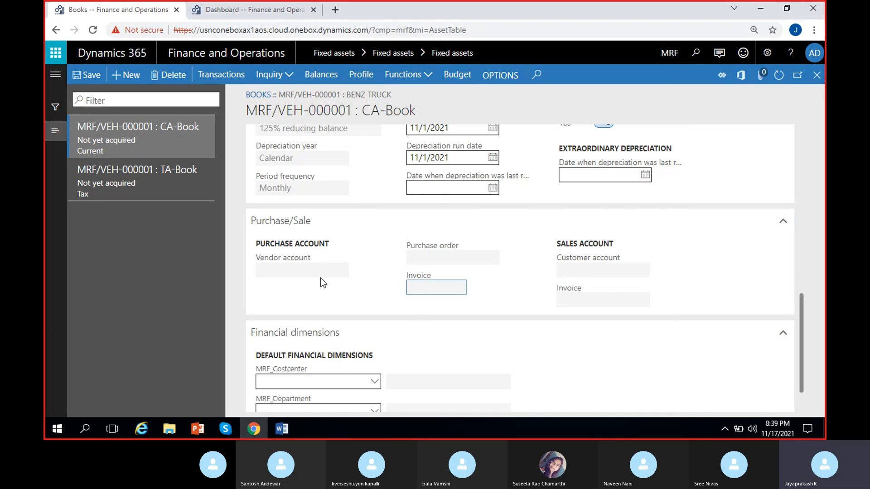
pyautogui.click(299, 267)
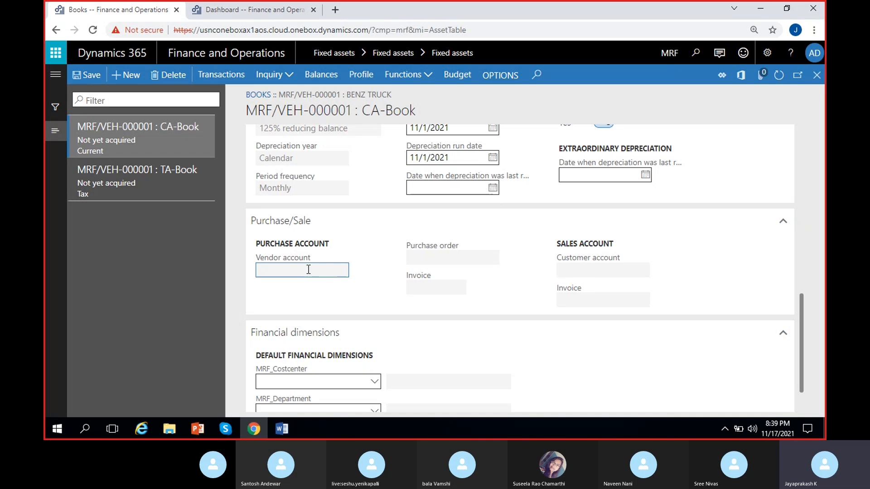
pyautogui.click(433, 257)
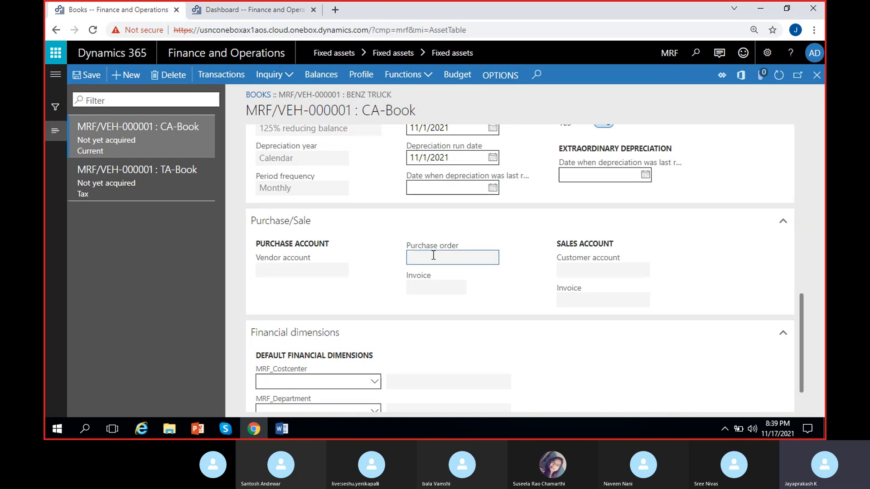
pyautogui.click(436, 283)
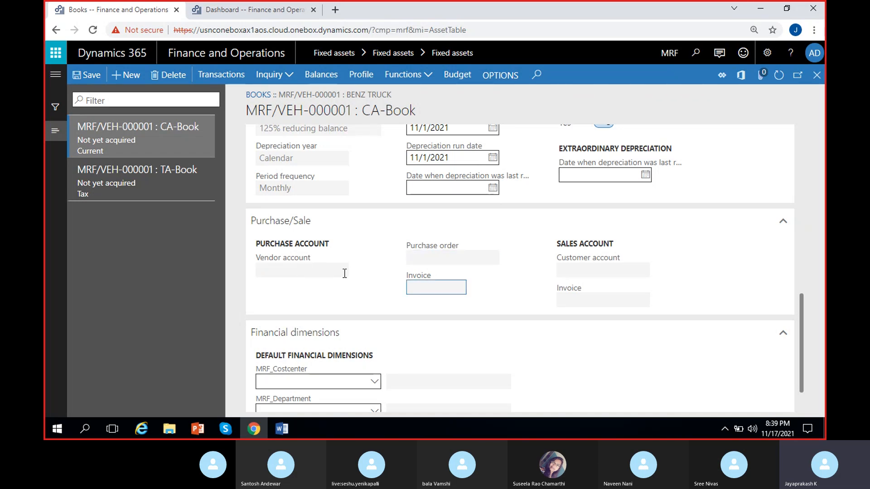
pyautogui.click(290, 270)
pyautogui.press('Tab')
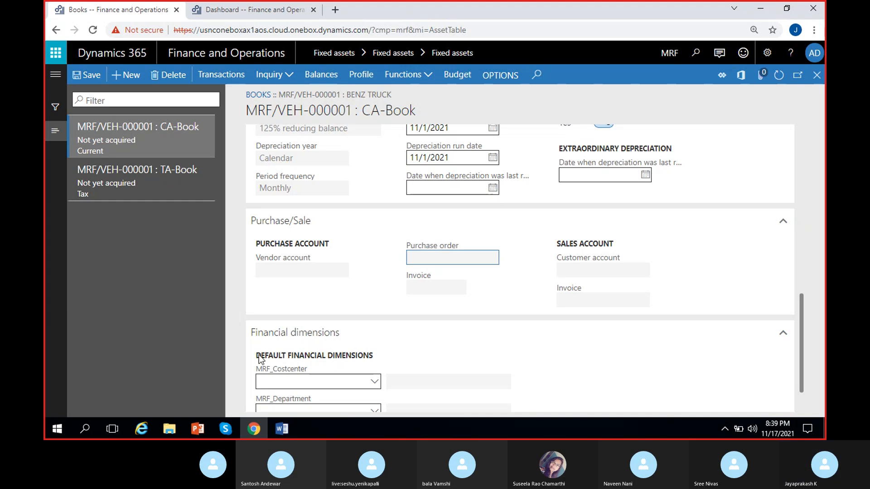
pyautogui.click(593, 267)
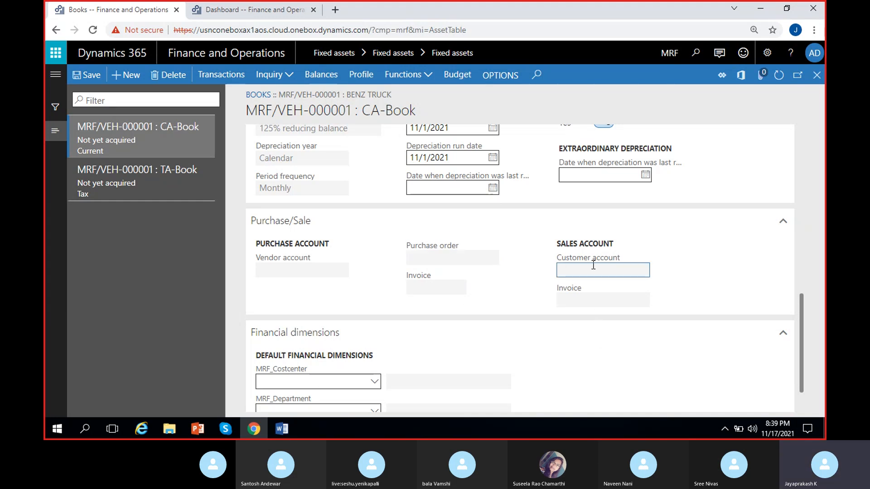
pyautogui.click(597, 301)
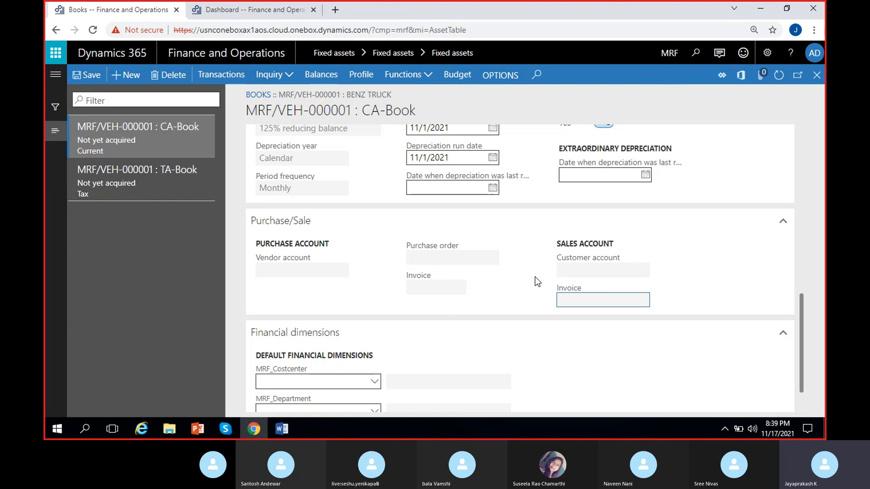
pyautogui.click(587, 272)
pyautogui.click(589, 298)
pyautogui.click(589, 273)
pyautogui.click(591, 299)
# Step: Set the CA-Book's default financial dimensions to MRF_Department 202 (Sales&Marketing) and MRF_Location 100 (Hyderabad)
pyautogui.scroll(-1, 548, 271)
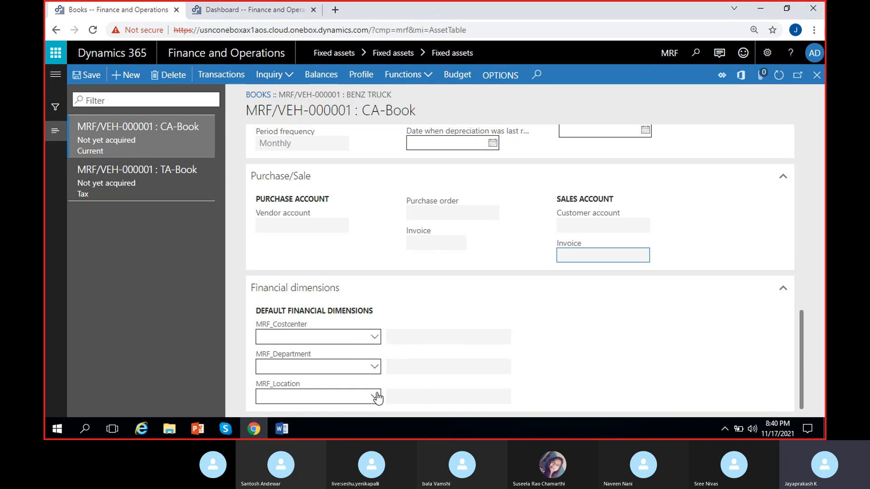
pyautogui.click(377, 367)
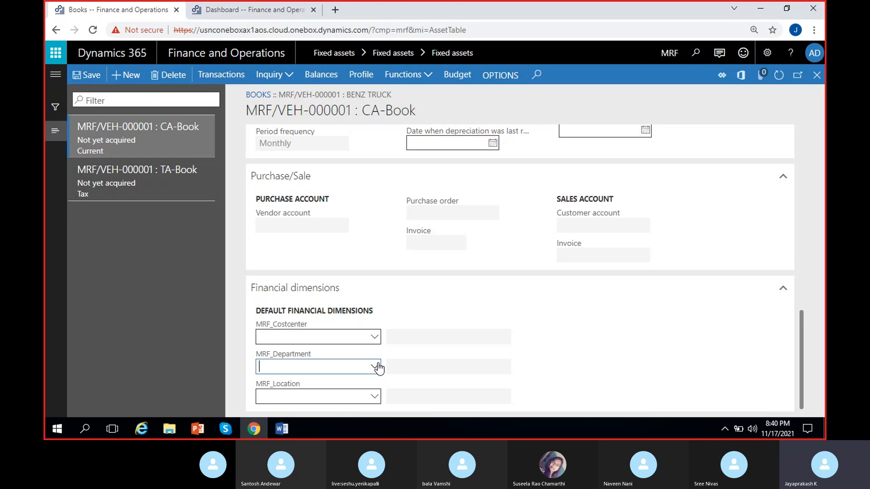
pyautogui.click(377, 367)
pyautogui.click(582, 319)
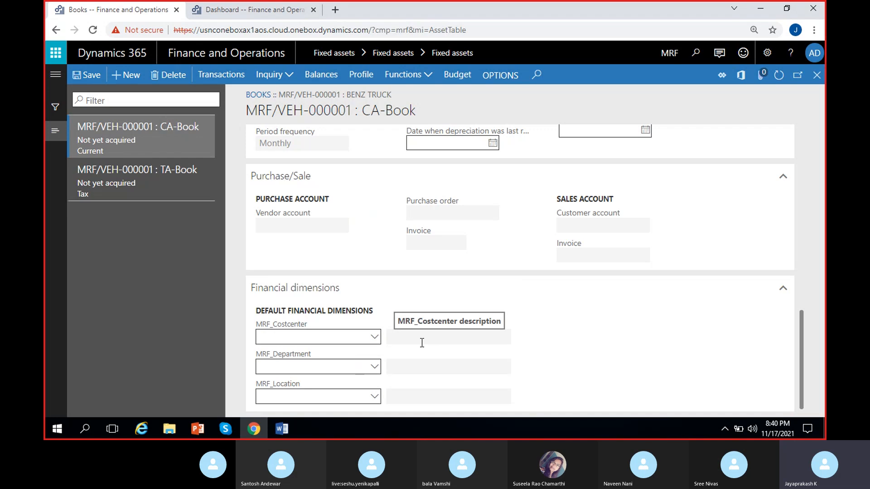
pyautogui.click(376, 367)
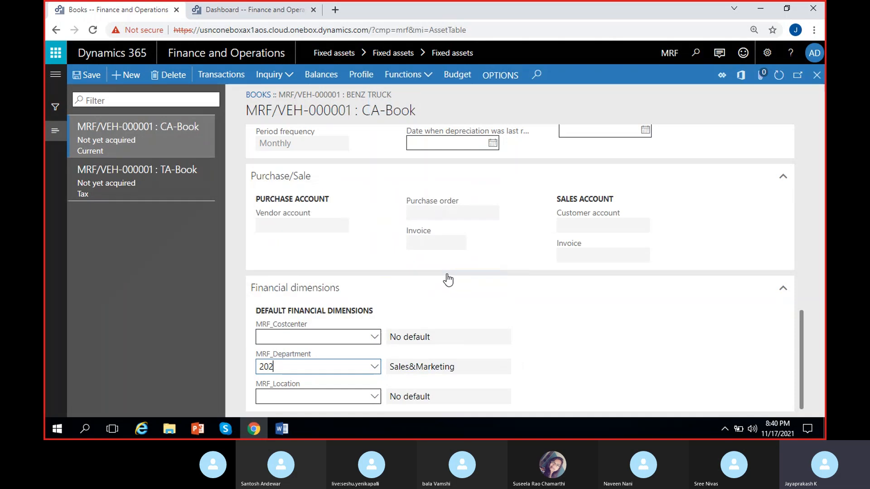
pyautogui.click(456, 364)
pyautogui.click(375, 397)
pyautogui.click(375, 398)
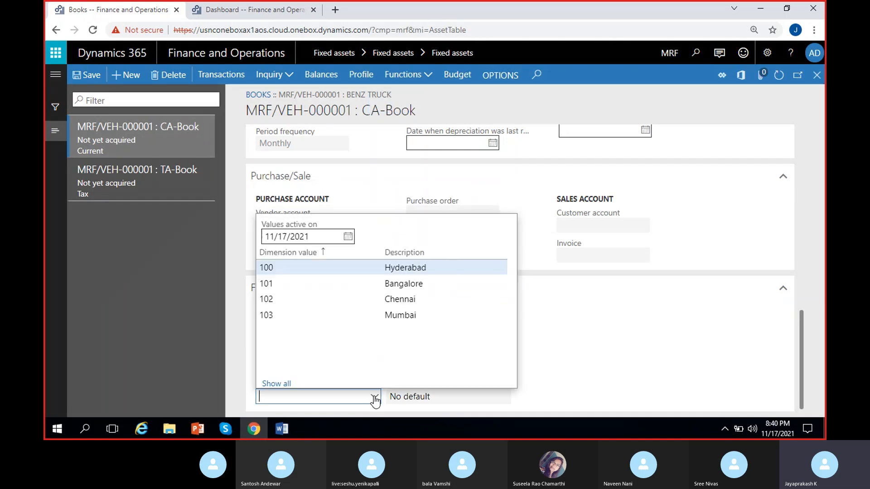
pyautogui.click(385, 269)
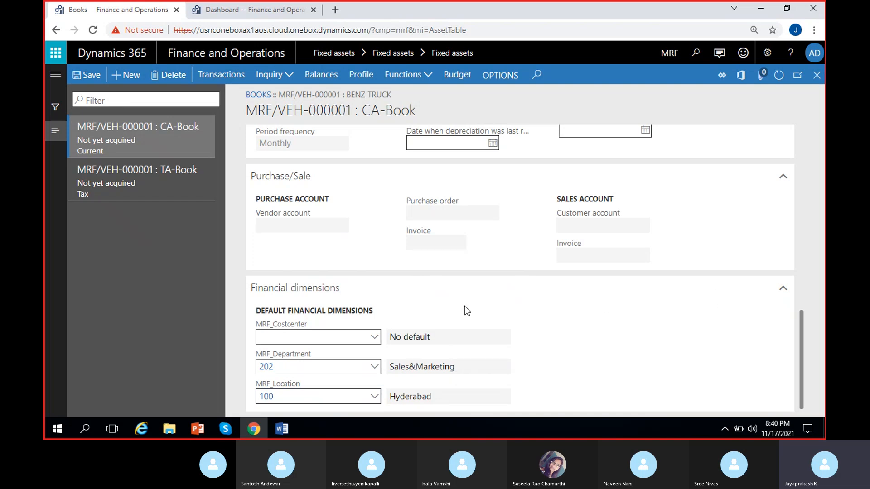
# Step: Open the asset's TA-Book and set its acquisition date to 11/1/2021
pyautogui.scroll(10, 507, 361)
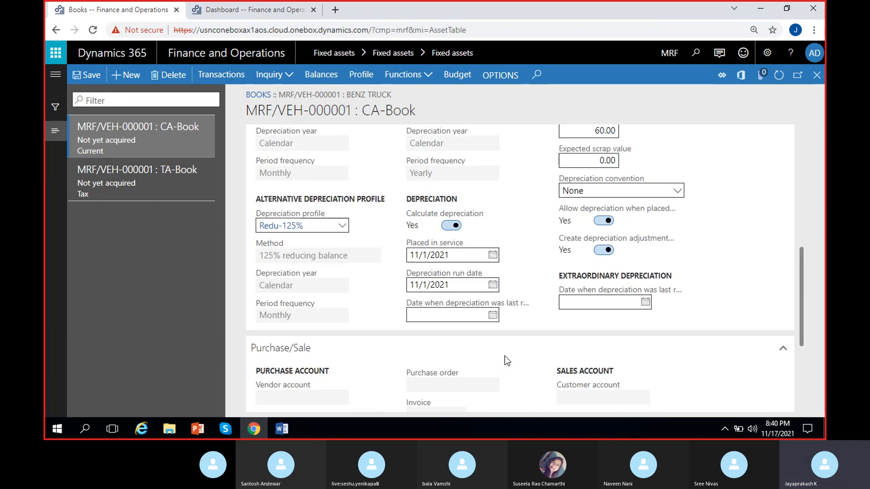
pyautogui.scroll(1, 507, 361)
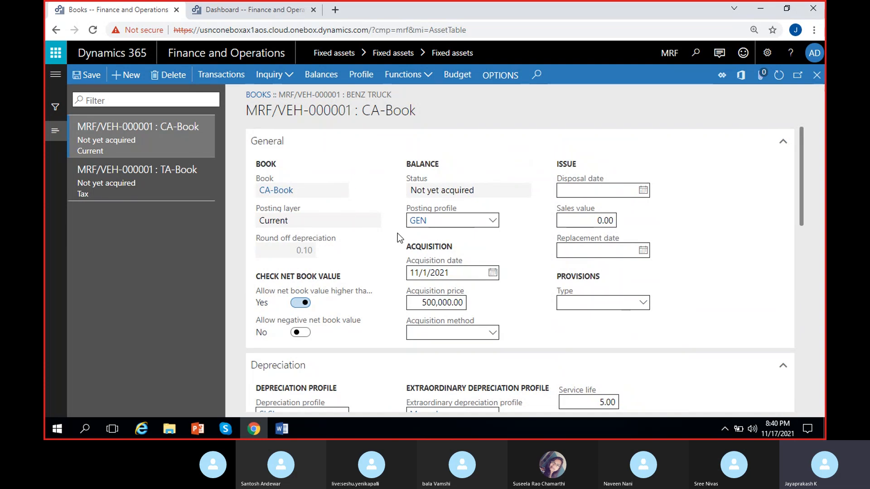
pyautogui.click(165, 172)
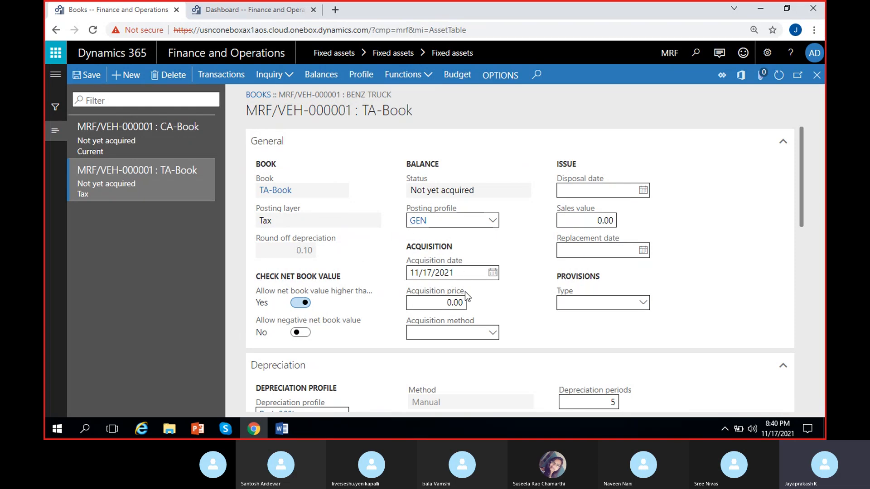
pyautogui.click(492, 273)
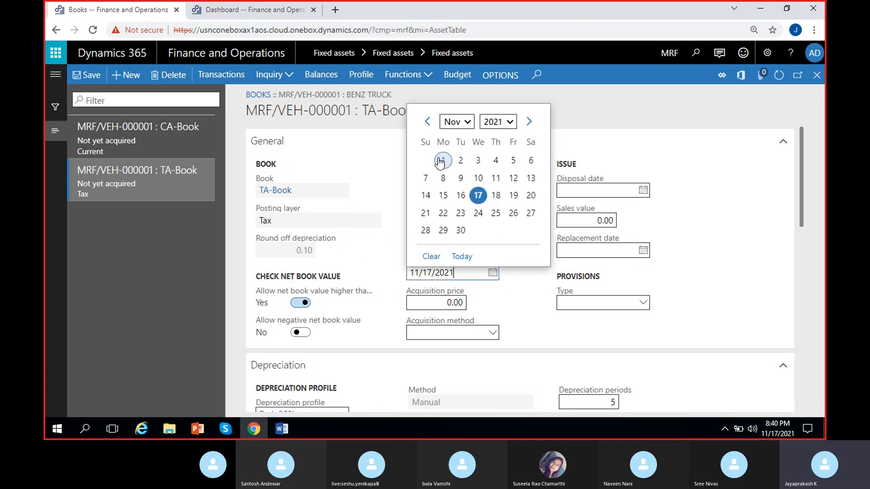
pyautogui.click(427, 274)
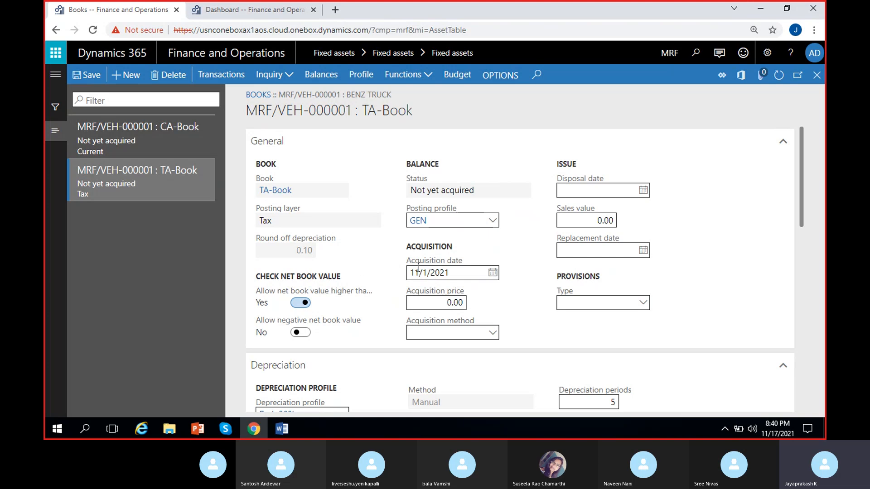
pyautogui.moveTo(418, 268)
# Step: Review the TA-Book's depreciation settings, including the profile method and percentage, in-service dates, service life and depreciation periods
pyautogui.scroll(-2, 521, 269)
pyautogui.scroll(-4, 522, 269)
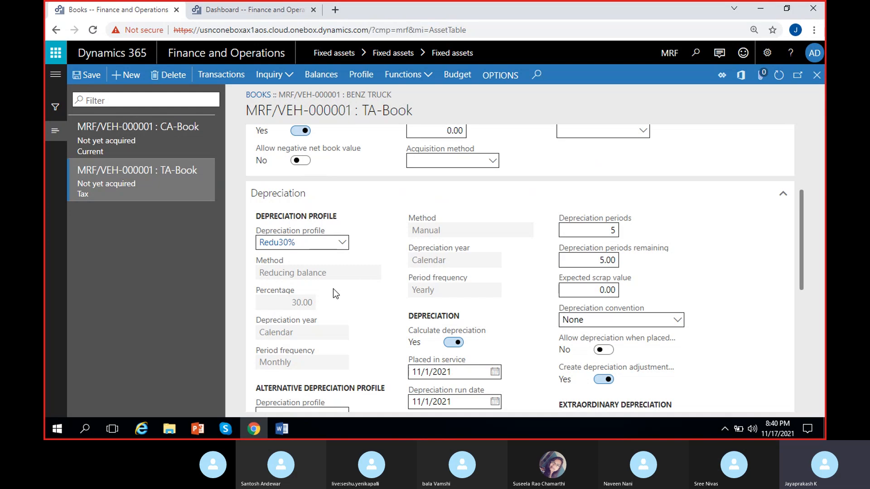
pyautogui.scroll(-3, 333, 294)
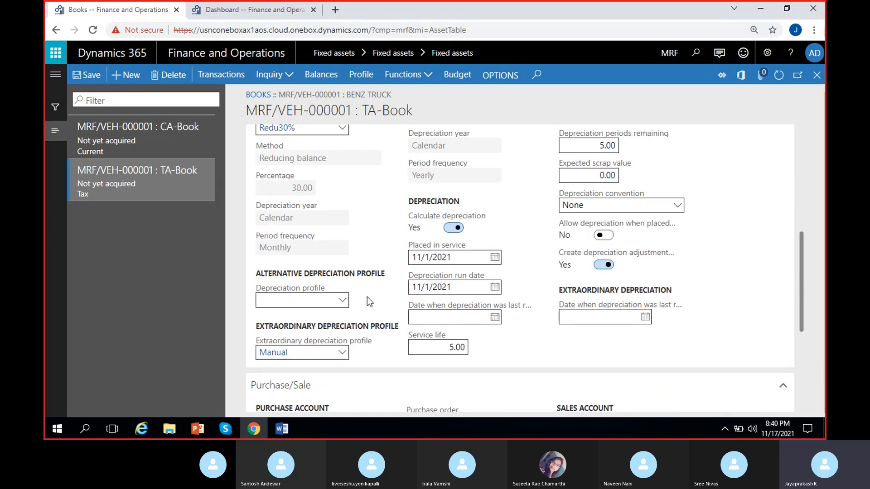
pyautogui.scroll(3, 367, 297)
pyautogui.scroll(-3, 358, 312)
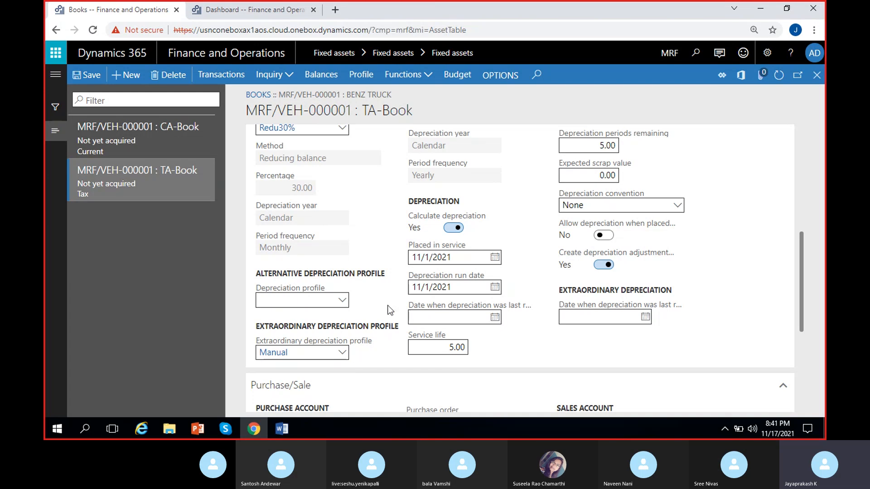
pyautogui.moveTo(469, 252)
pyautogui.scroll(3, 577, 238)
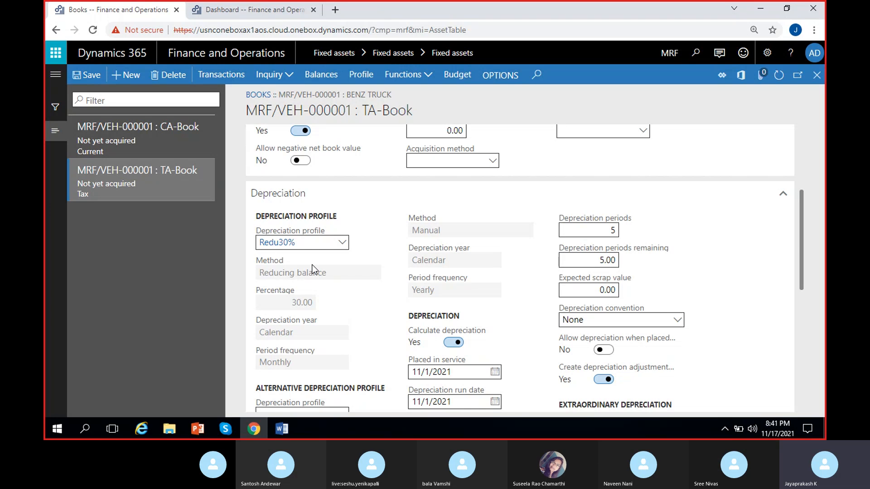
pyautogui.scroll(-1, 313, 269)
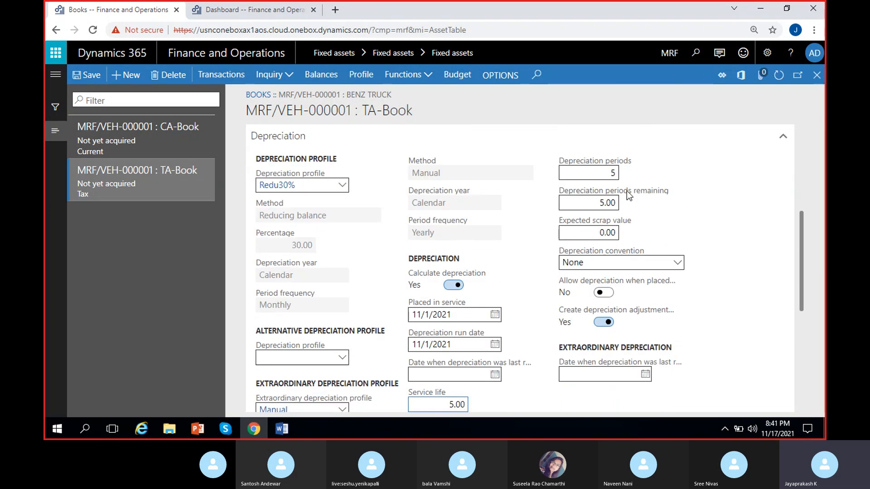
pyautogui.moveTo(602, 196)
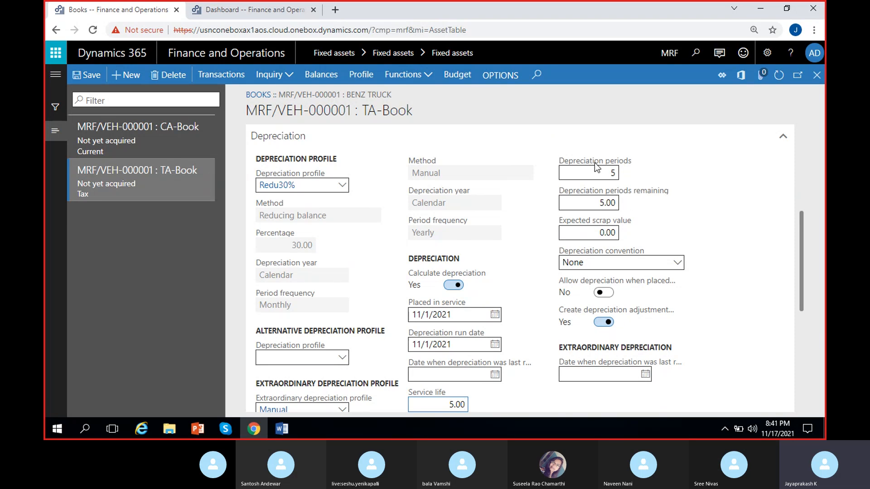
pyautogui.moveTo(644, 195)
pyautogui.click(609, 173)
pyautogui.click(637, 183)
# Step: Check the setup of the Redu30% depreciation profile and reselect Redu30% as the TA-Book's depreciation profile
pyautogui.click(276, 189)
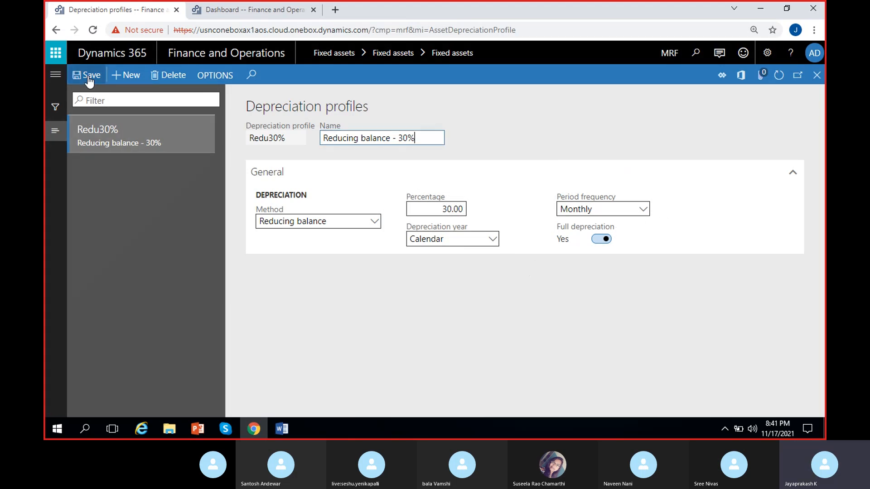
pyautogui.click(816, 75)
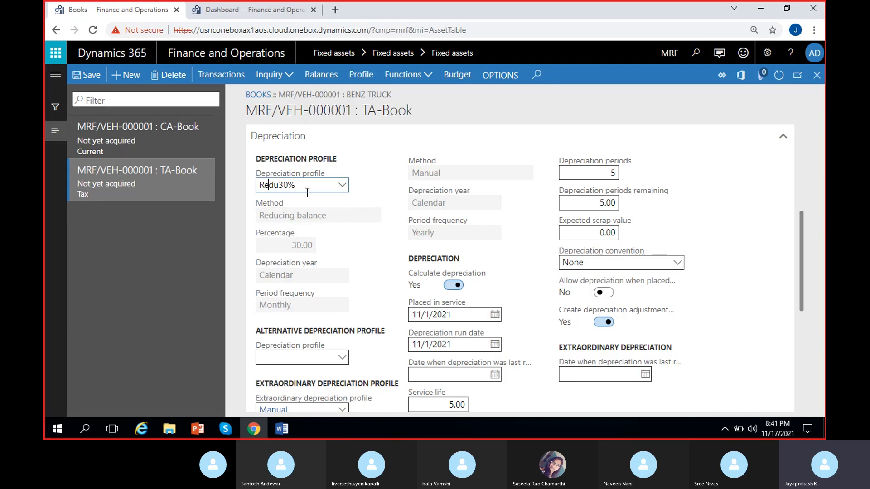
pyautogui.click(342, 185)
pyautogui.click(193, 210)
pyautogui.press('BackSpace')
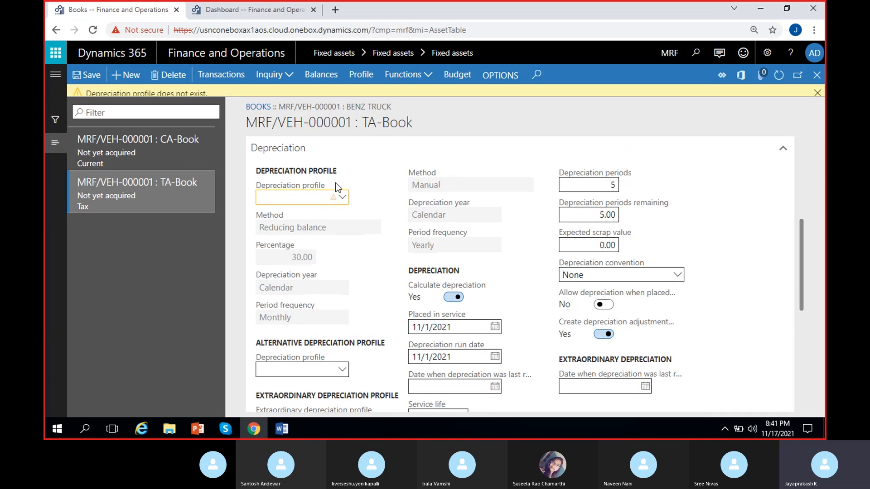
pyautogui.click(342, 200)
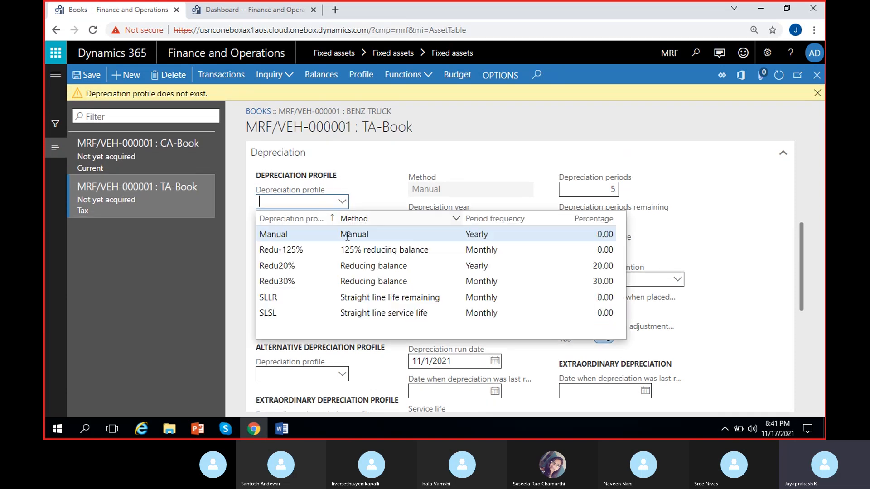
pyautogui.click(308, 277)
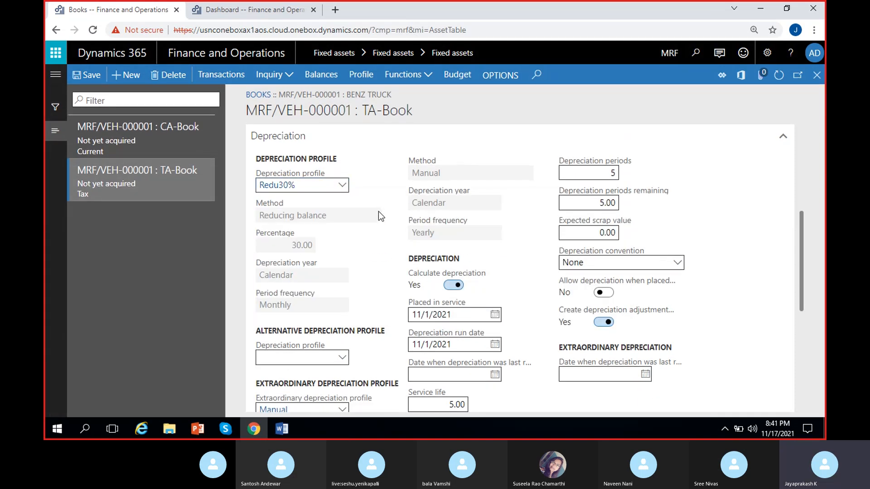
# Step: Re-enter 5.00 as the TA-Book's service life so that its depreciation periods are recalculated
pyautogui.moveTo(605, 173)
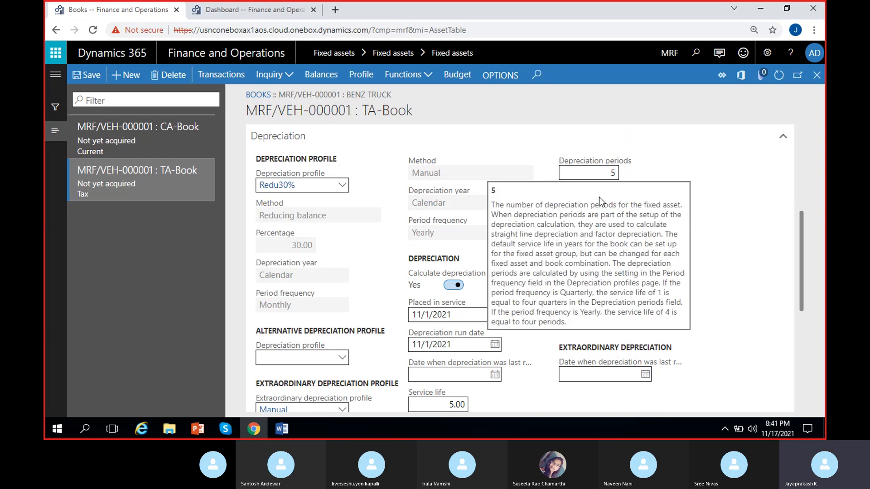
pyautogui.scroll(-3, 377, 311)
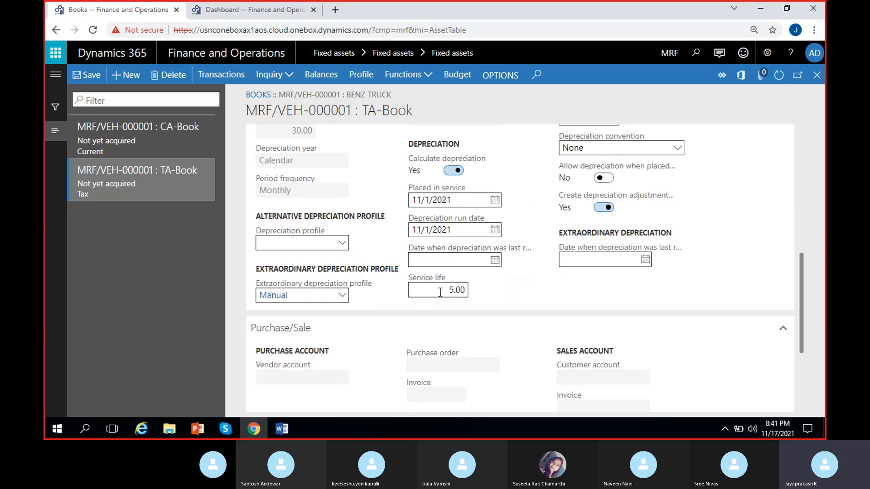
pyautogui.scroll(2, 548, 290)
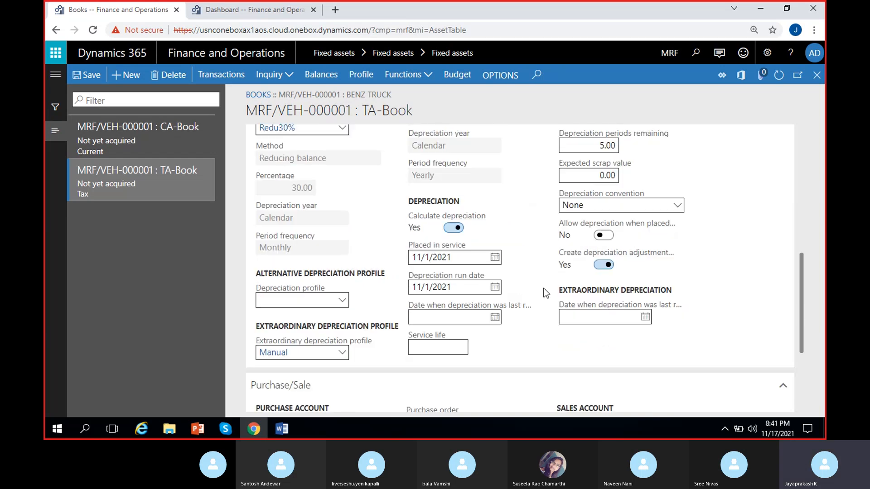
pyautogui.scroll(4, 546, 293)
pyautogui.scroll(-6, 503, 314)
pyautogui.click(436, 289)
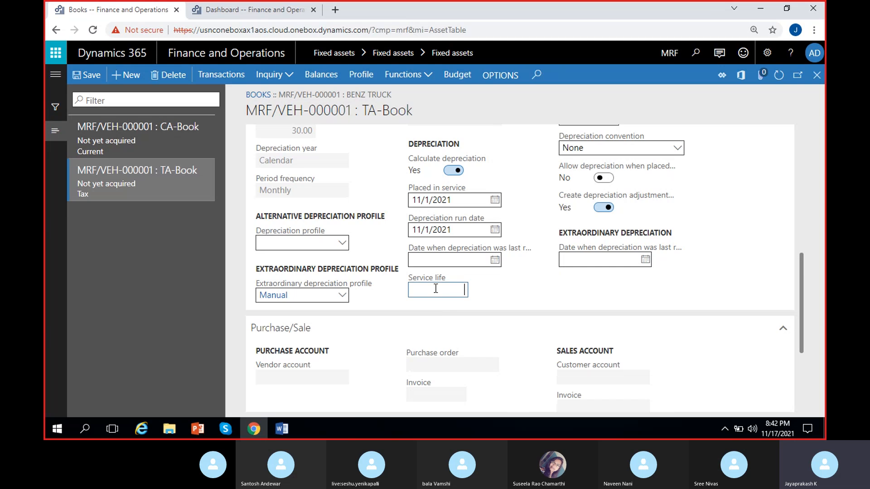
pyautogui.click(498, 286)
pyautogui.scroll(3, 500, 285)
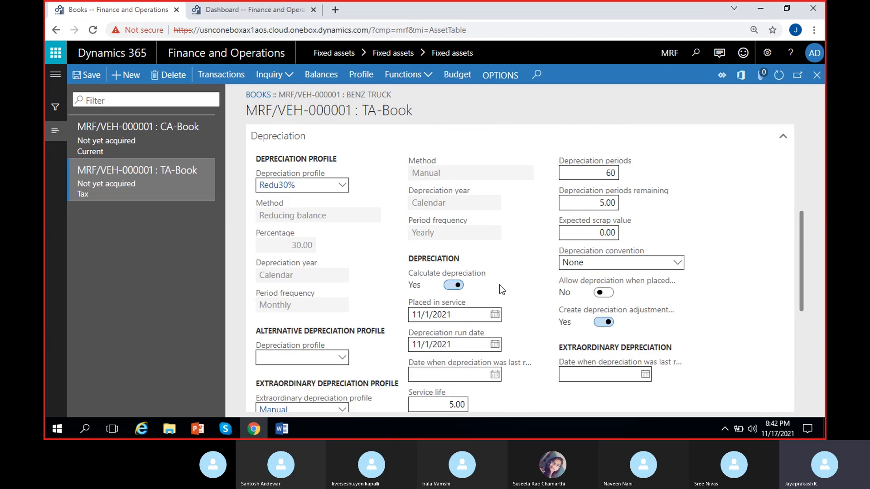
# Step: Save the TA-Book and set its remaining depreciation periods to 60
pyautogui.click(92, 77)
pyautogui.click(600, 209)
pyautogui.write('60')
pyautogui.scroll(-2, 501, 266)
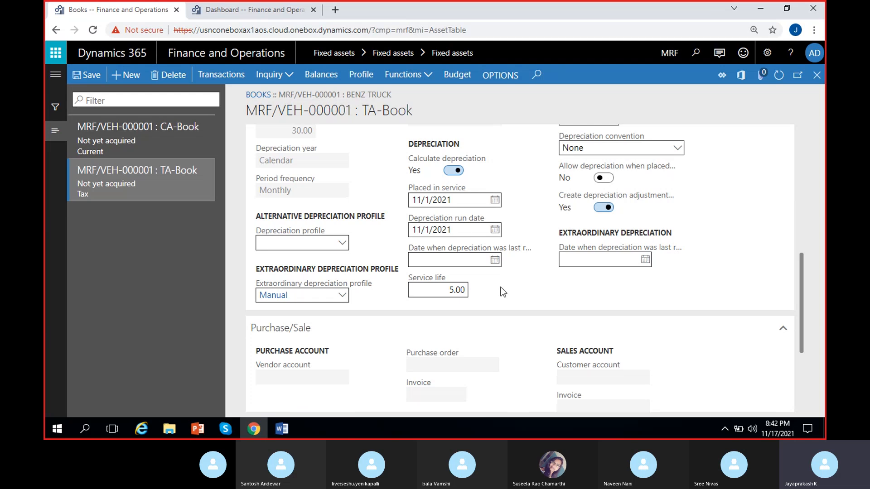
pyautogui.scroll(2, 501, 287)
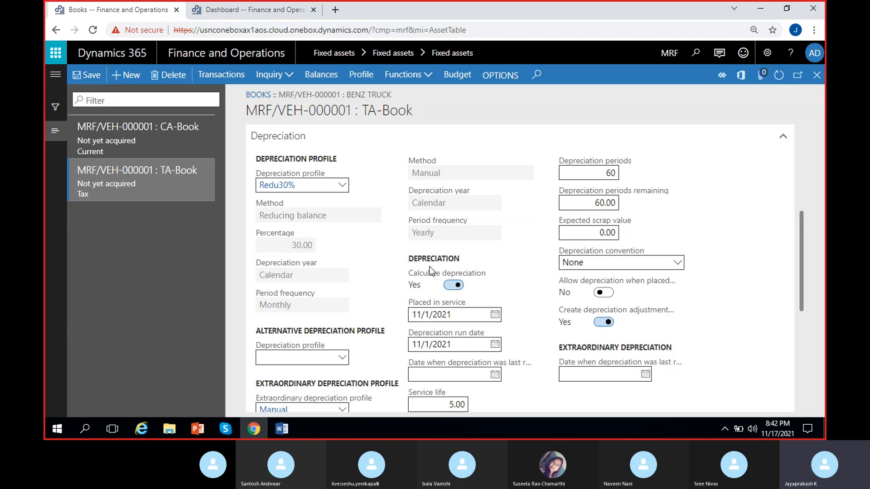
# Step: Set the TA-Book's default financial dimensions to MRF_Department 202 (Sales&Marketing) and MRF_Location 100 (Hyderabad)
pyautogui.scroll(-1, 509, 257)
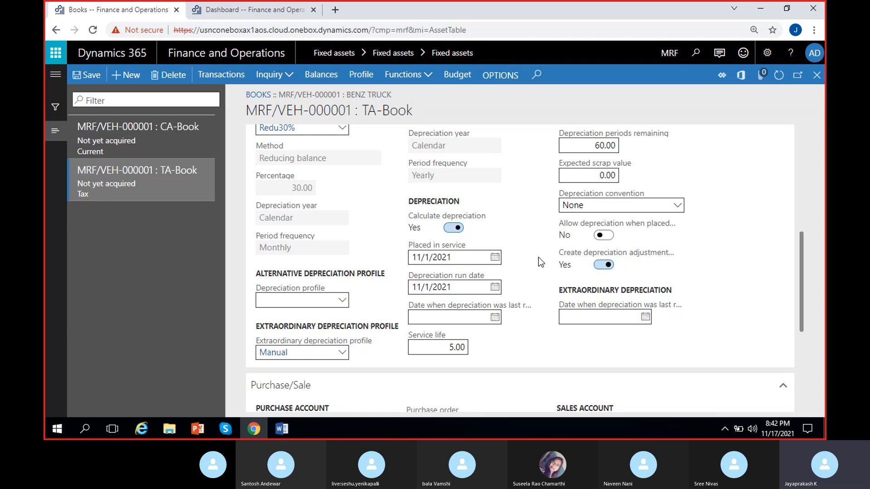
pyautogui.scroll(-4, 538, 257)
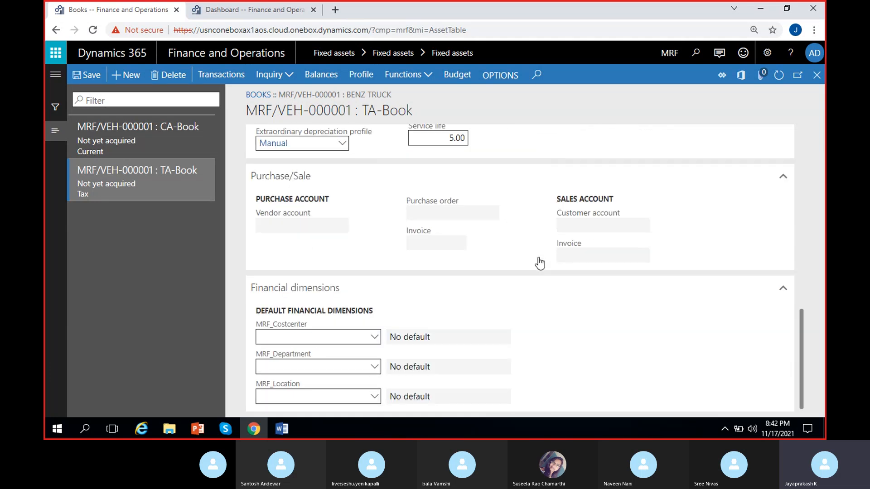
pyautogui.click(376, 368)
pyautogui.click(376, 368)
pyautogui.click(495, 267)
pyautogui.click(376, 397)
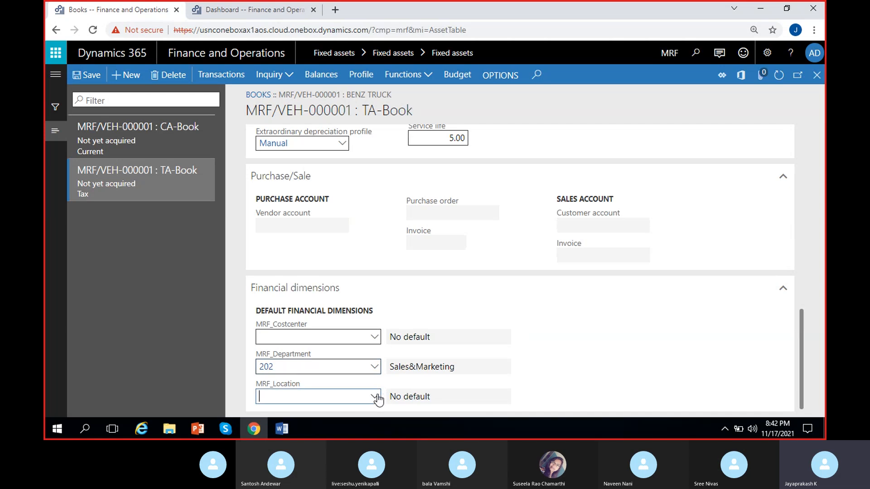
pyautogui.click(375, 398)
pyautogui.click(345, 267)
# Step: Compare the general settings of the CA-Book and TA-Book, including posting layer, status and acquisition details
pyautogui.click(129, 140)
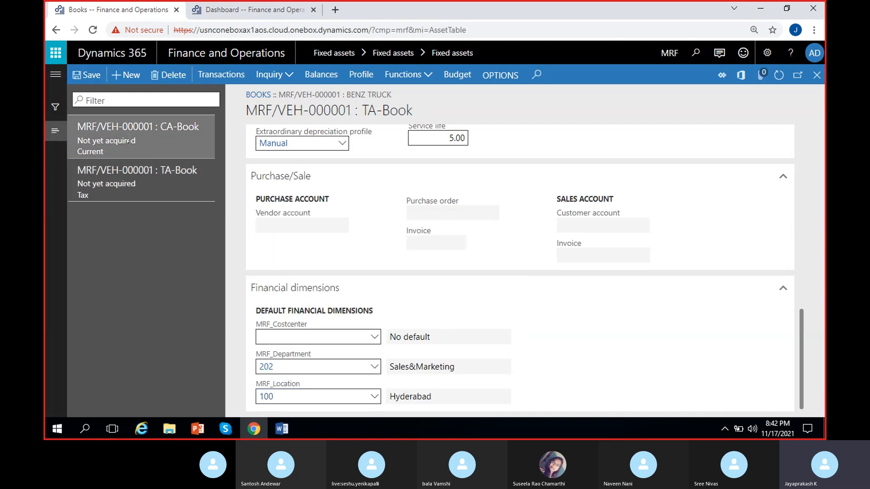
pyautogui.click(134, 168)
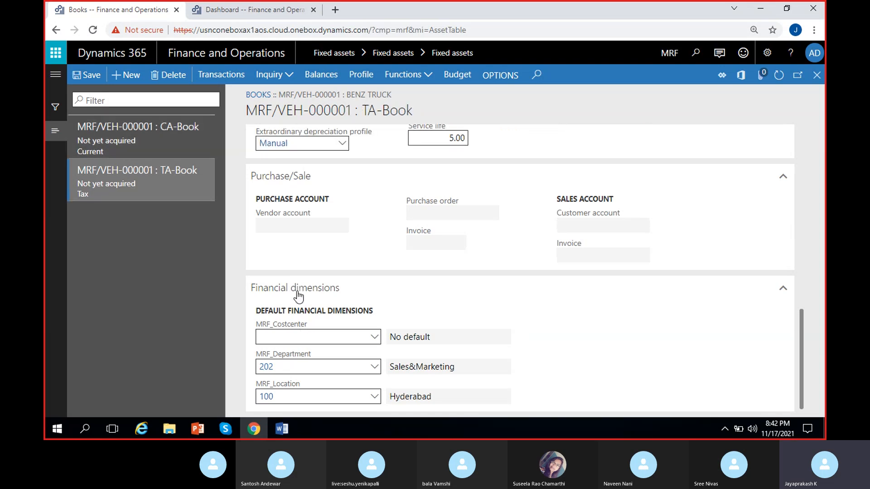
pyautogui.scroll(10, 293, 292)
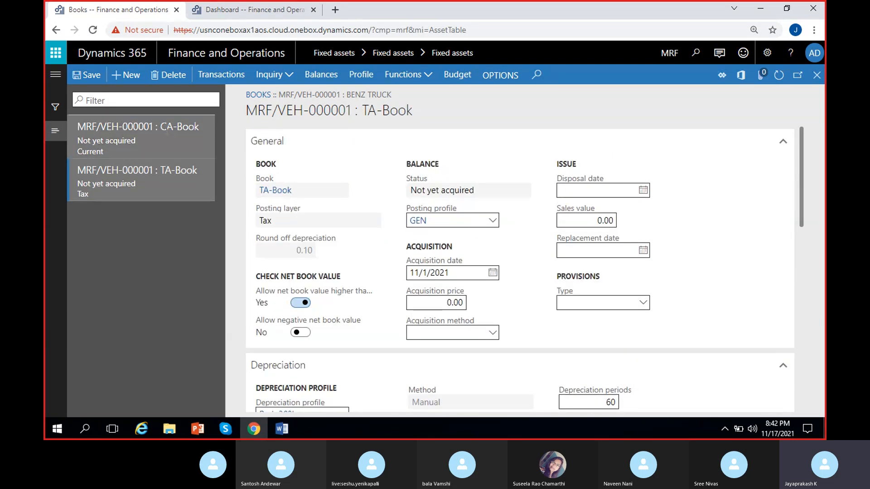
pyautogui.click(167, 127)
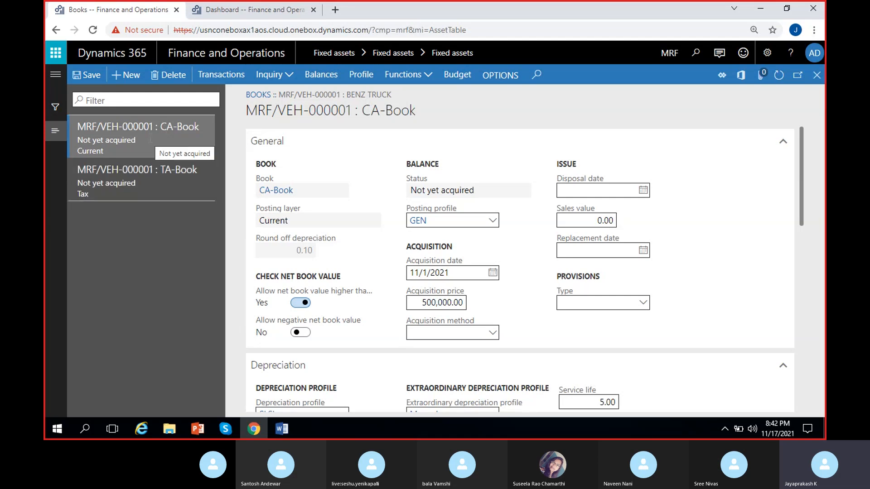
pyautogui.click(151, 189)
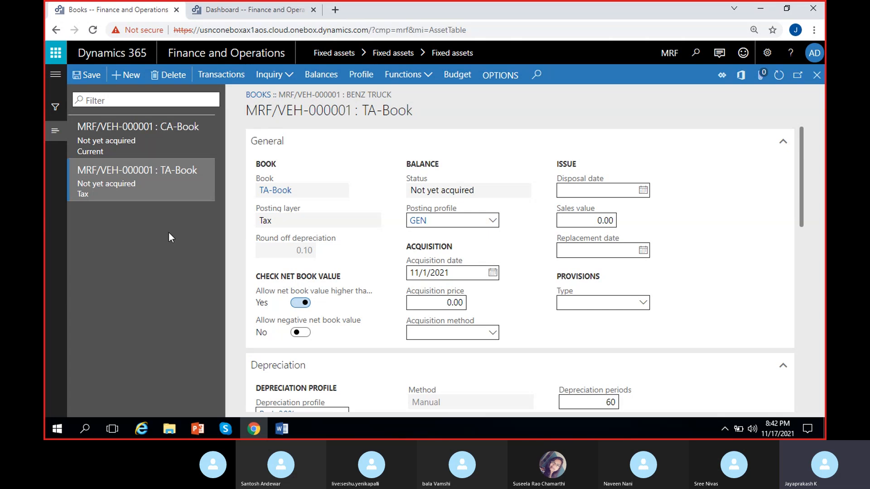
# Step: Check the CA-Book for posted fixed asset transactions and return to the book
pyautogui.click(145, 136)
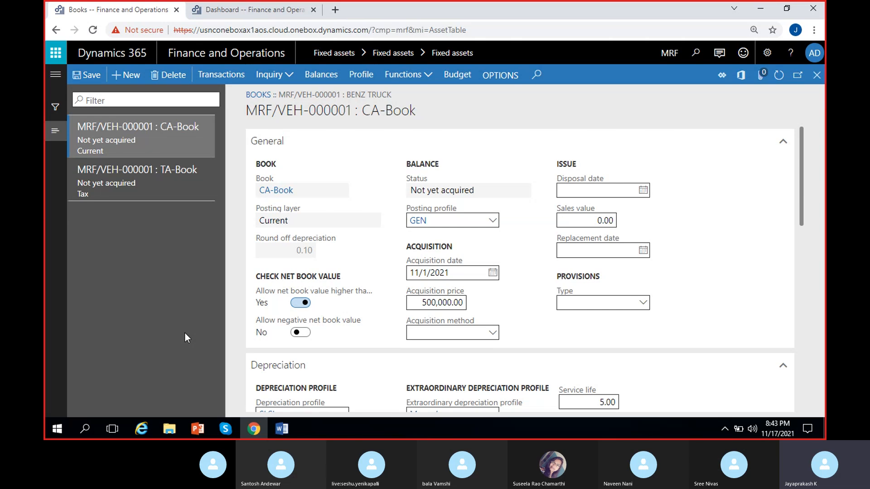
pyautogui.click(220, 77)
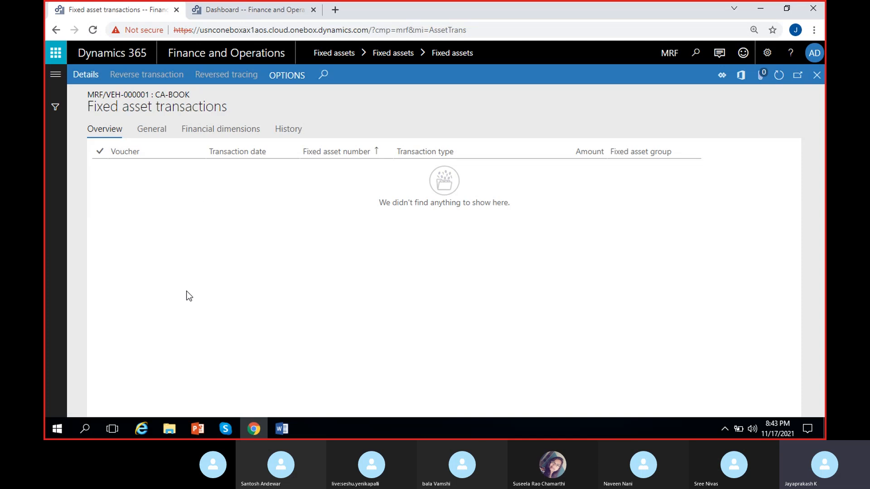
pyautogui.click(816, 75)
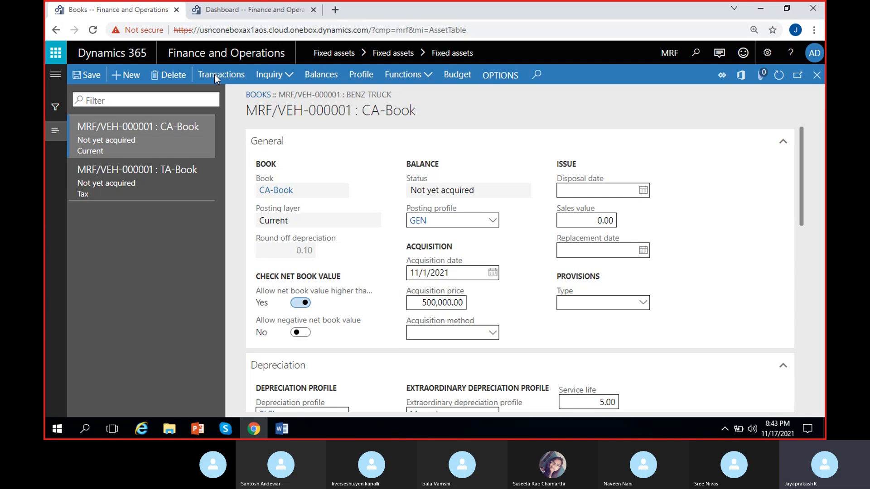
pyautogui.click(214, 74)
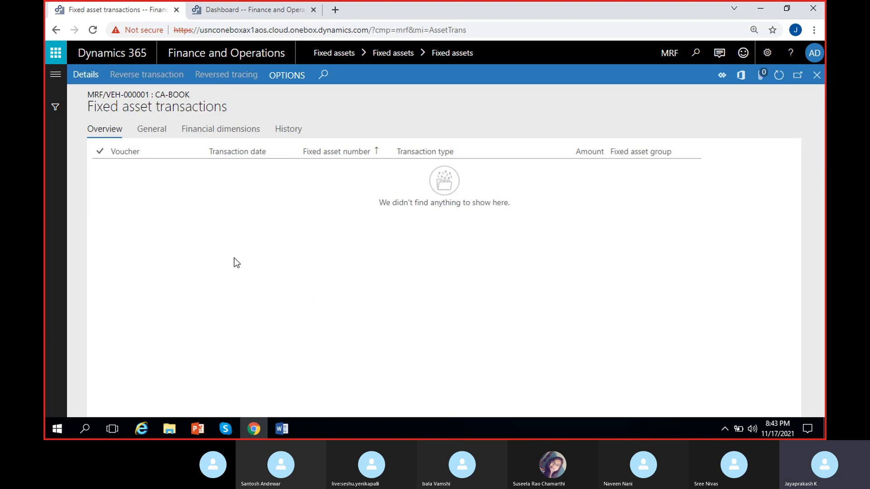
pyautogui.click(816, 74)
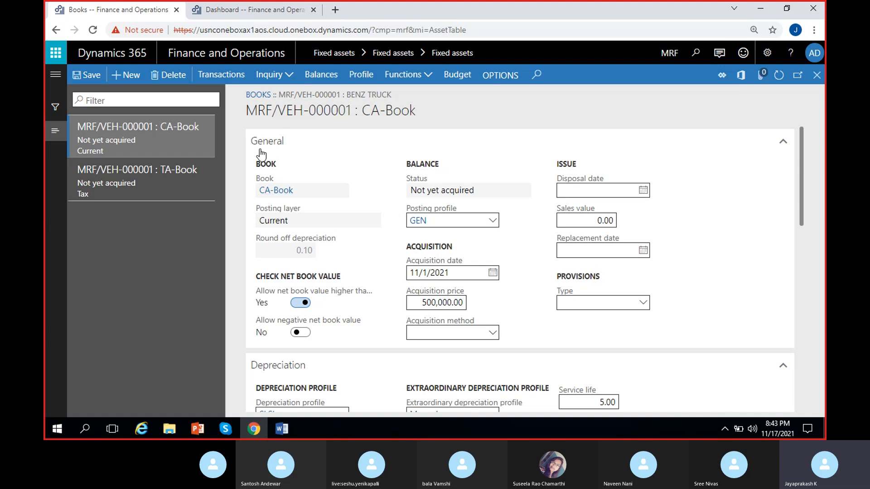
# Step: Review the CA-Book's fixed asset balances for all years, including acquisition, depreciation and net book value, and close them
pyautogui.click(317, 80)
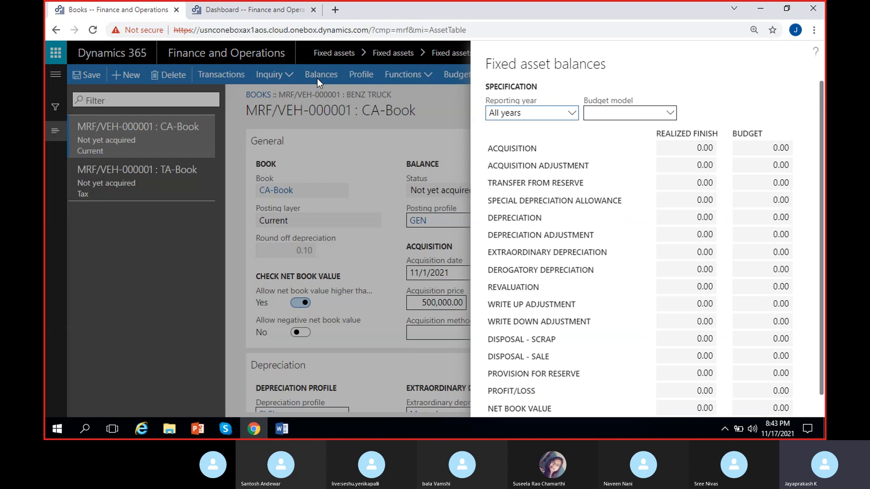
pyautogui.click(704, 149)
pyautogui.click(687, 163)
pyautogui.click(699, 214)
pyautogui.scroll(-1, 693, 303)
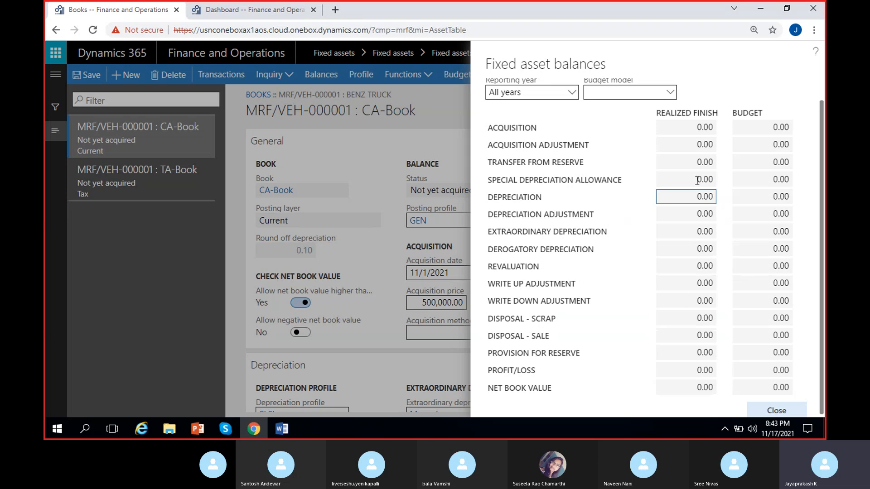
pyautogui.scroll(1, 704, 298)
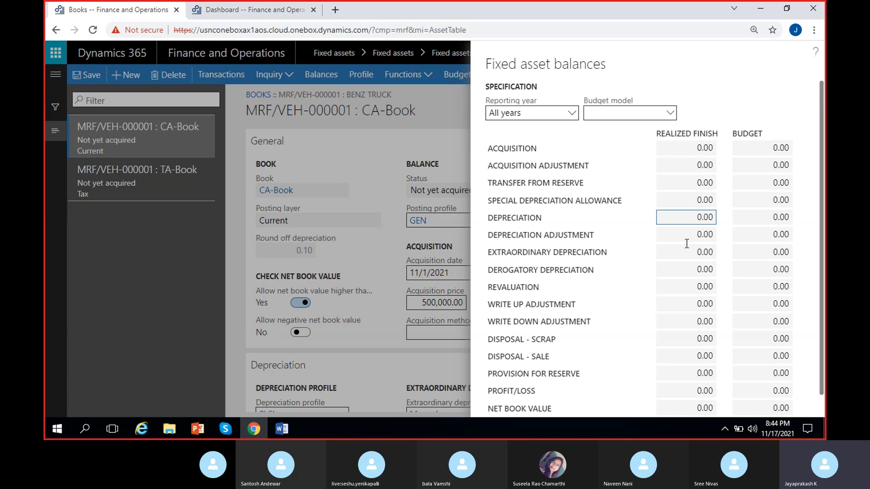
pyautogui.scroll(-1, 674, 267)
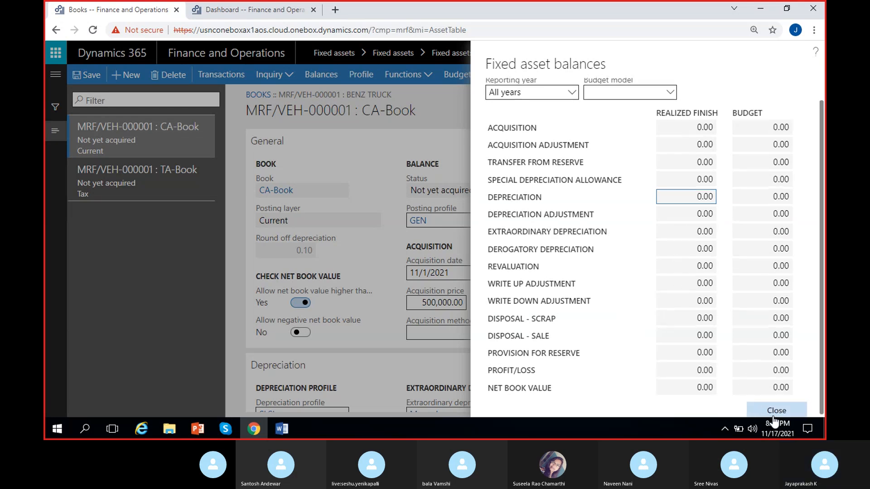
pyautogui.click(395, 146)
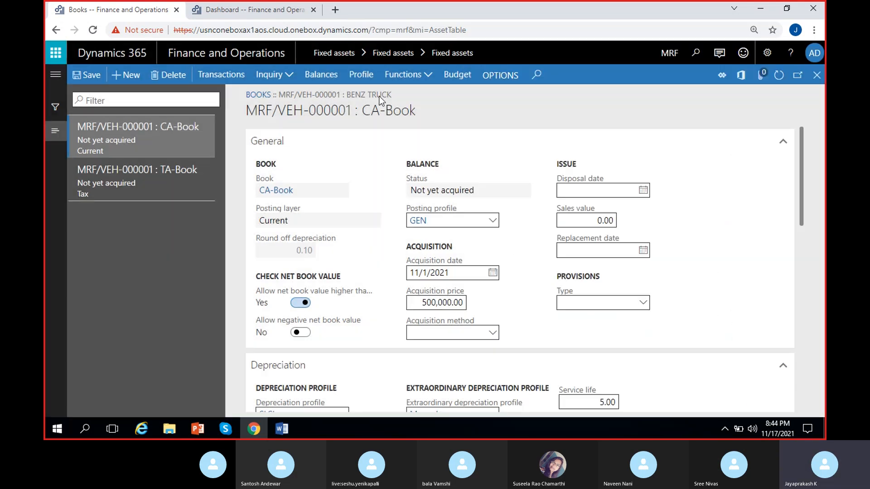
# Step: Open the CA-Book's depreciation schedule and examine its dates, primary depreciation amounts and net book values
pyautogui.click(363, 74)
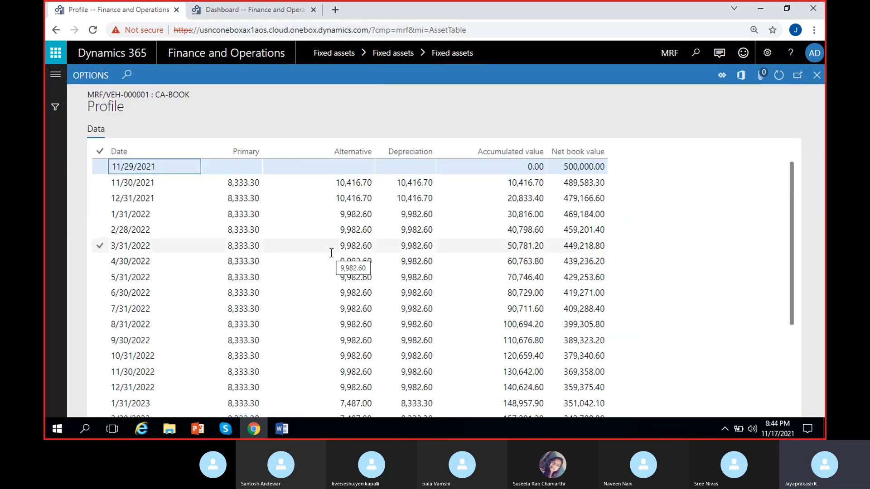
pyautogui.click(158, 168)
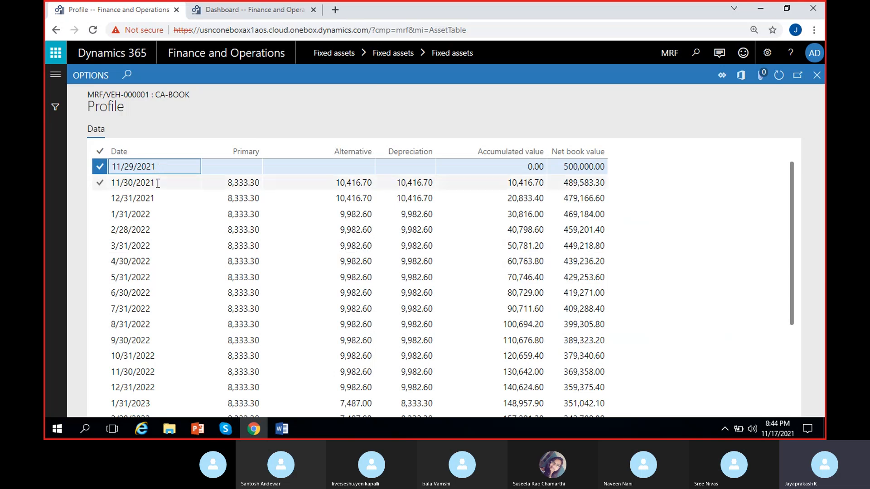
pyautogui.click(158, 183)
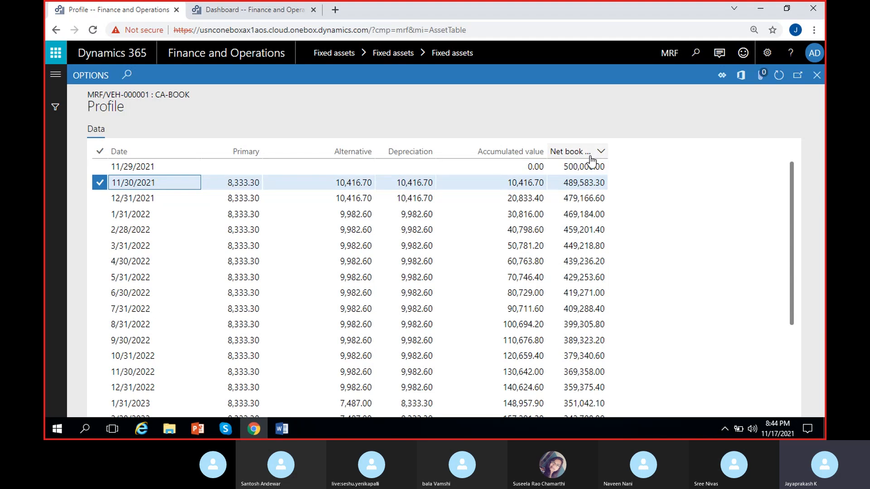
pyautogui.click(582, 167)
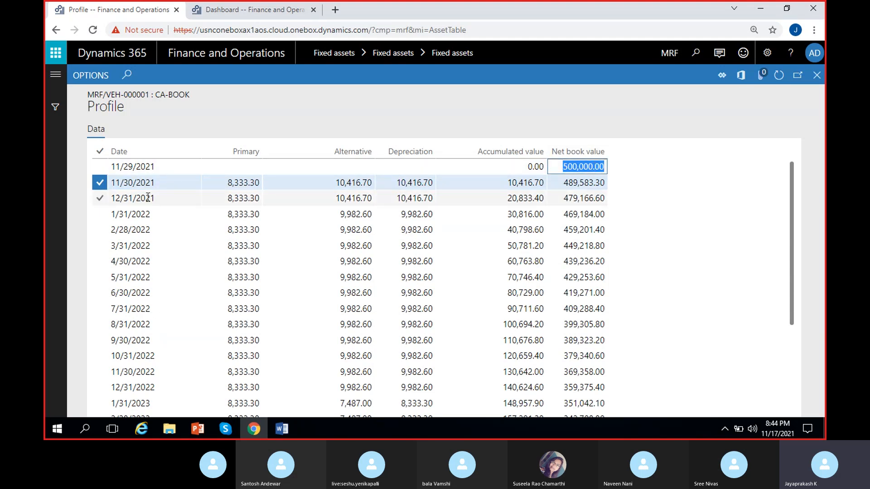
pyautogui.click(226, 181)
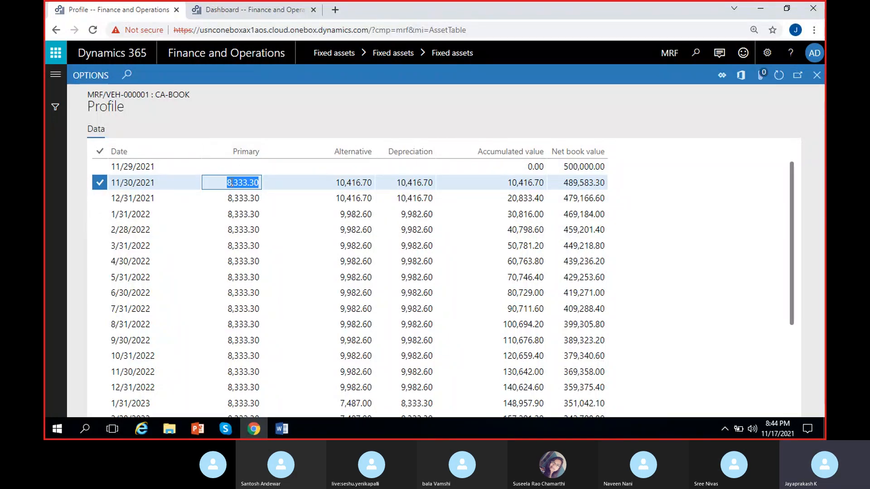
# Step: Find and open the Windows Calculator and divide the 500,000 acquisition value by the five-year service life
pyautogui.click(89, 426)
pyautogui.write('cal')
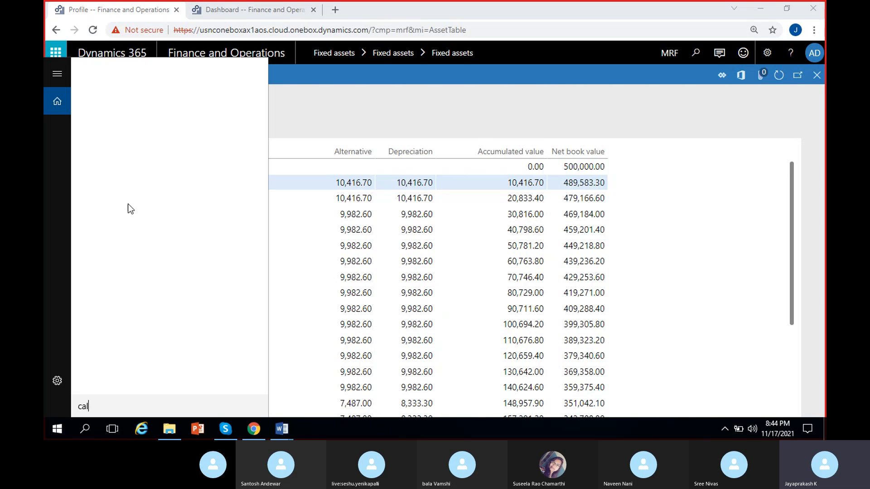
pyautogui.click(126, 106)
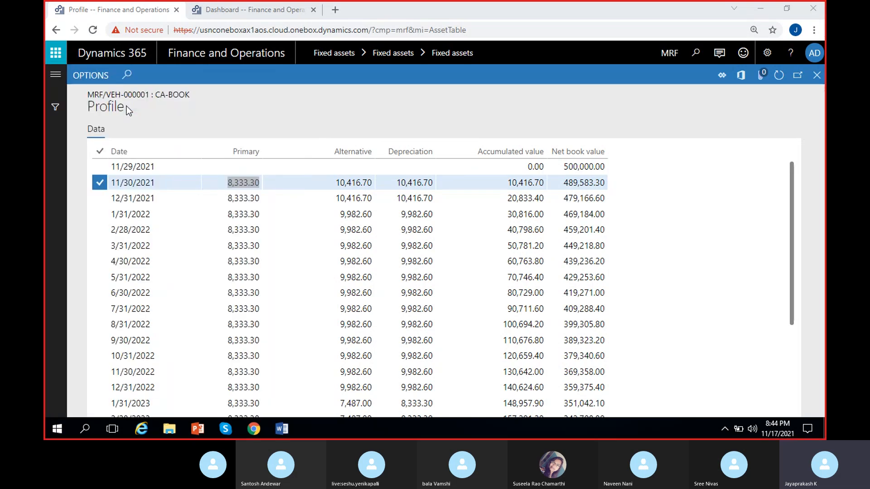
pyautogui.click(696, 256)
pyautogui.click(697, 291)
pyautogui.click(696, 291)
pyautogui.click(697, 291)
pyautogui.click(698, 292)
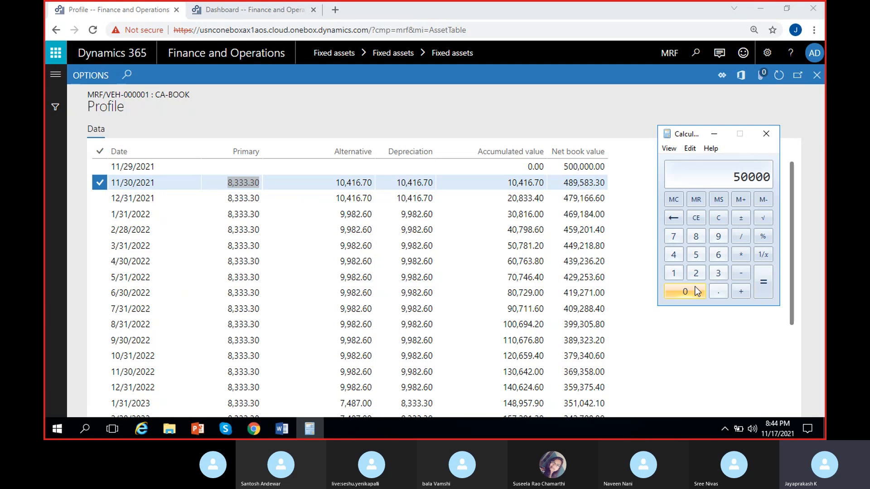
pyautogui.click(697, 292)
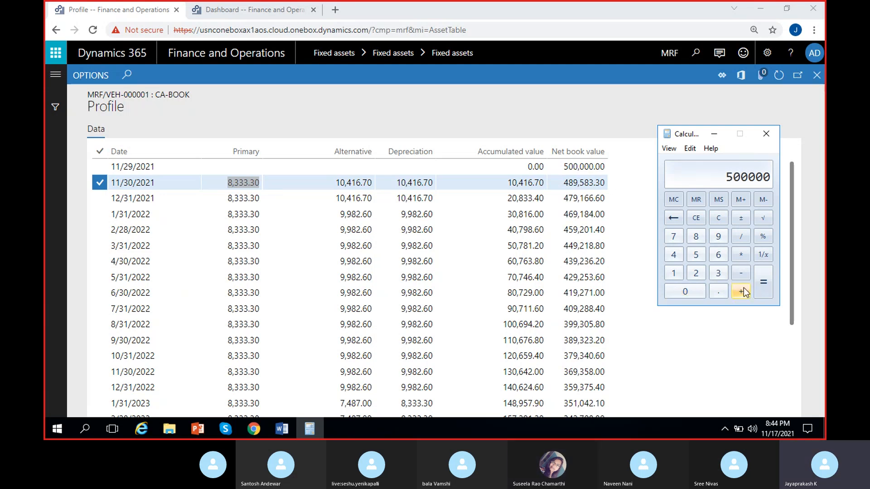
pyautogui.click(743, 239)
pyautogui.click(697, 254)
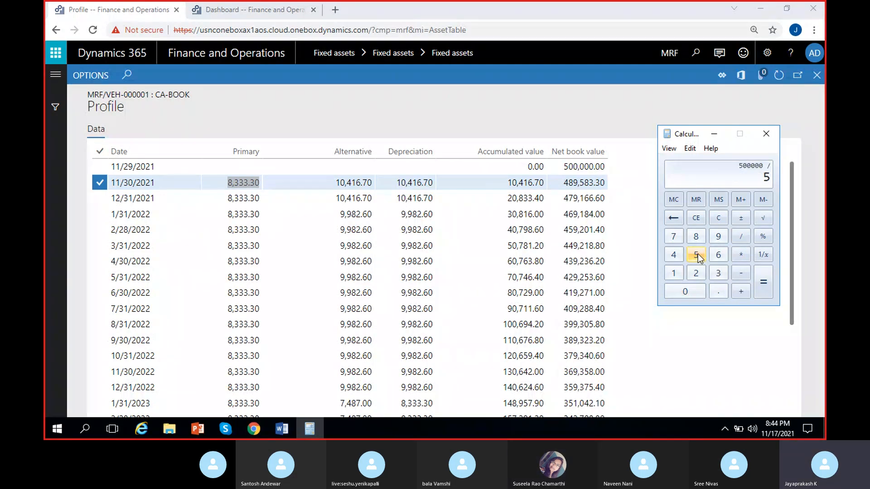
pyautogui.click(763, 283)
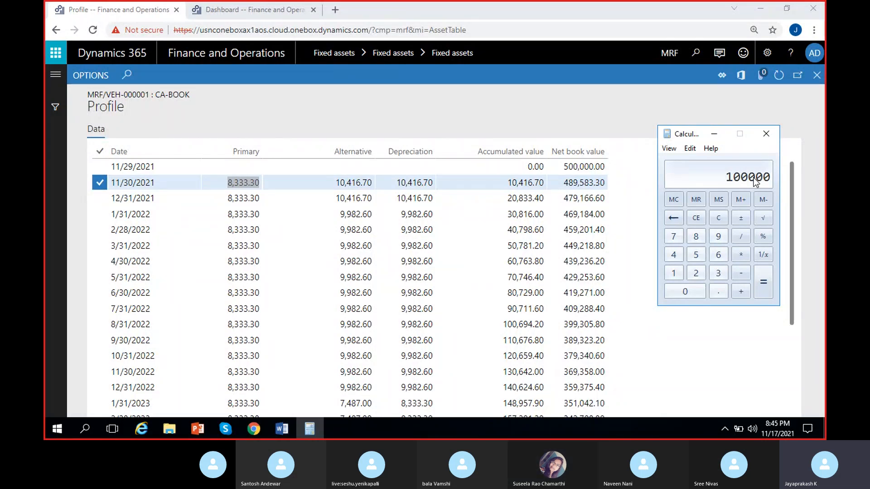
# Step: Divide the yearly depreciation by 12 months, and put Calculator away and close the CA-Book's depreciation profile
pyautogui.click(741, 236)
pyautogui.click(673, 272)
pyautogui.click(697, 272)
pyautogui.click(757, 288)
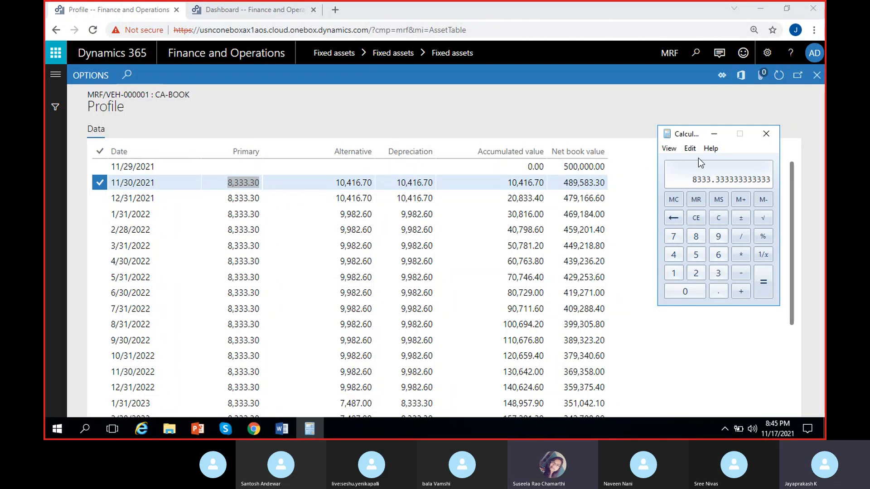
pyautogui.click(713, 134)
pyautogui.click(817, 78)
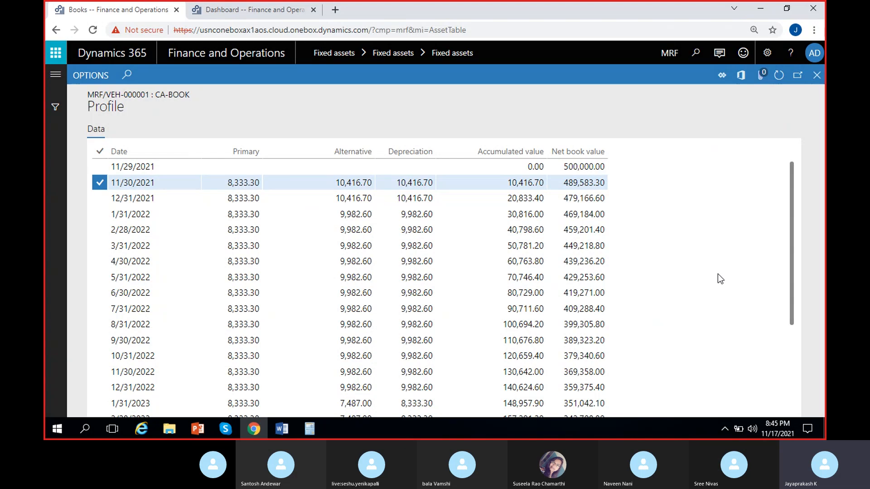
# Step: Set the CA-Book's expected scrap value to 100,000.00 in its depreciation settings
pyautogui.scroll(-5, 695, 287)
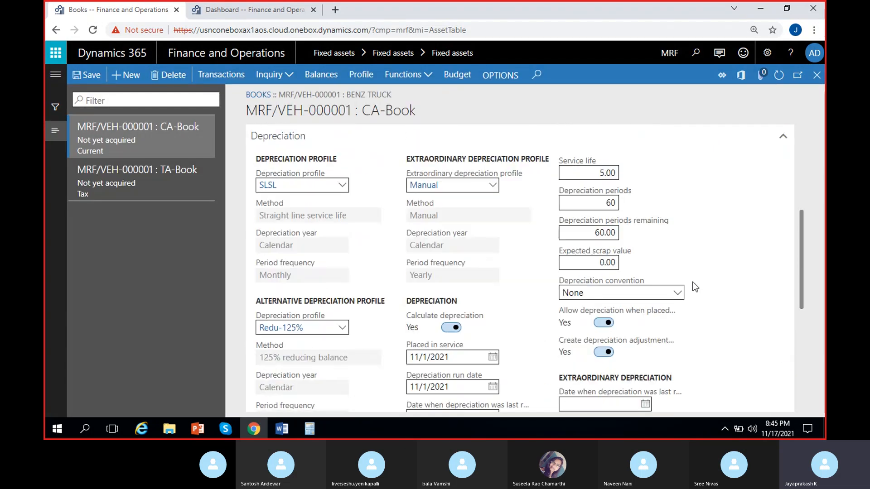
pyautogui.click(572, 263)
pyautogui.write('100,00')
pyautogui.click(678, 263)
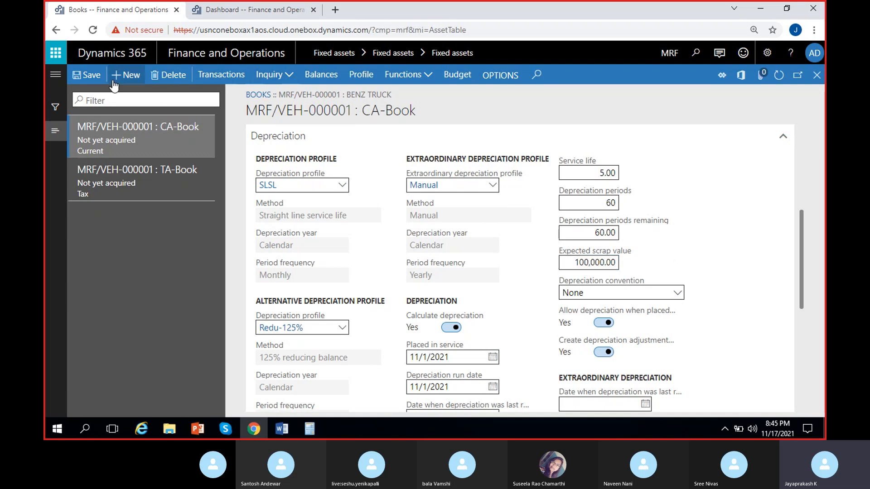
pyautogui.click(574, 267)
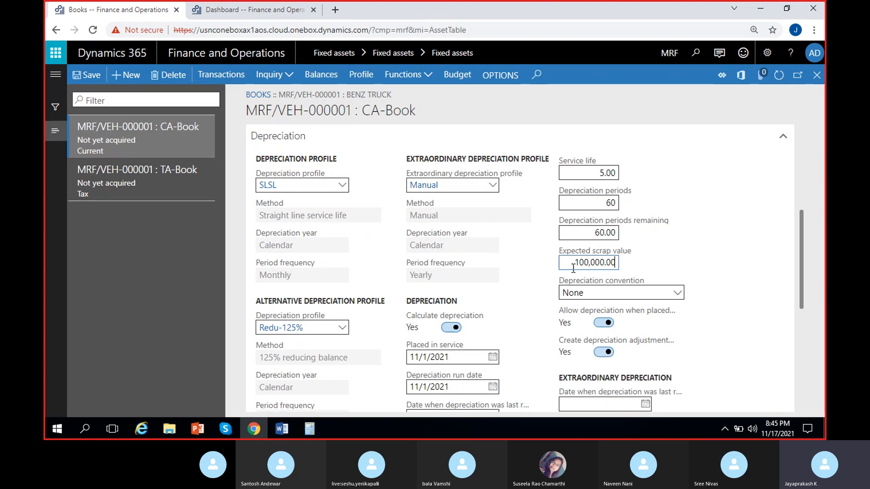
# Step: Open the CA-Book's depreciation profile and check the opening net book value and the 11/30/2021 primary depreciation
pyautogui.click(359, 76)
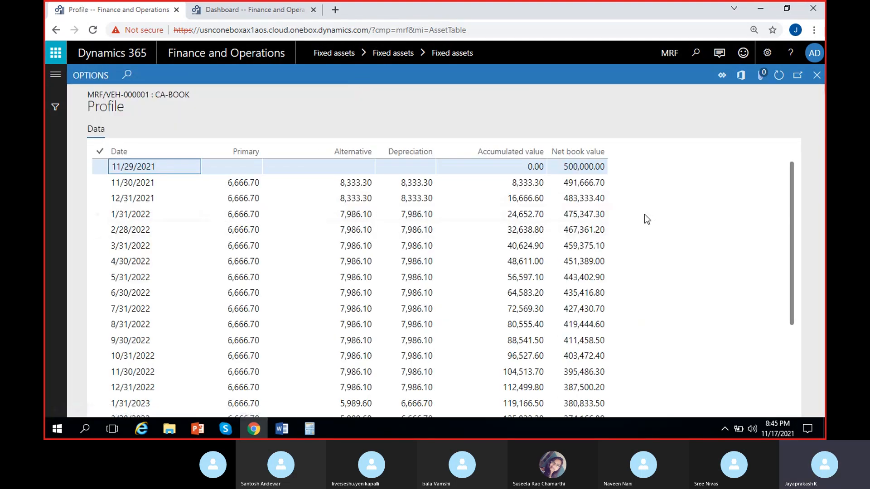
pyautogui.click(566, 166)
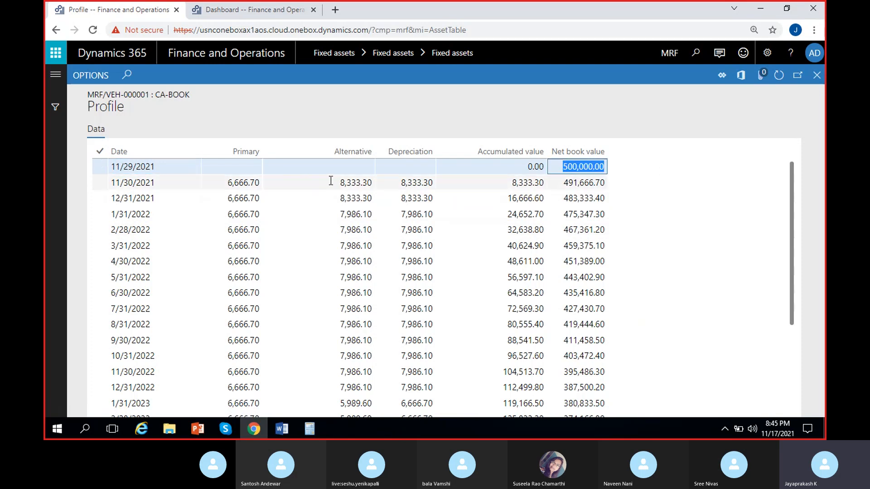
pyautogui.moveTo(229, 182); pyautogui.dragTo(265, 183)
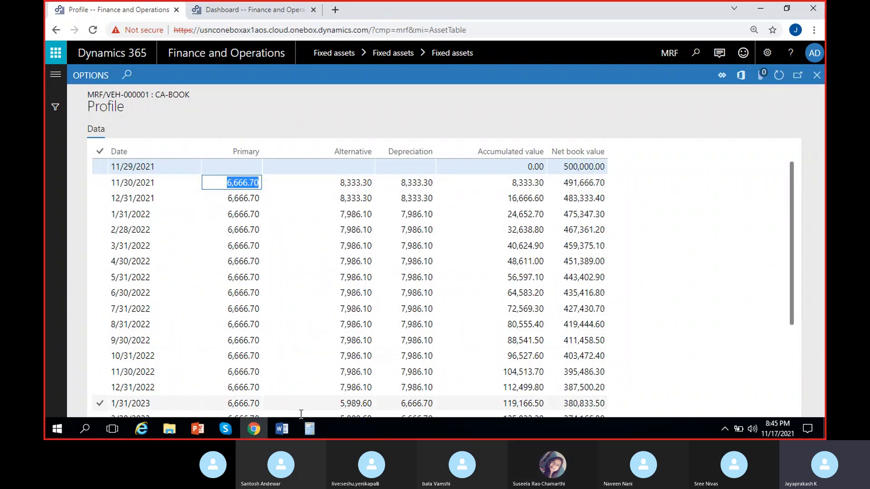
# Step: Switch to Calculator and divide the depreciable value of 400,000 by the five-year service life
pyautogui.click(308, 431)
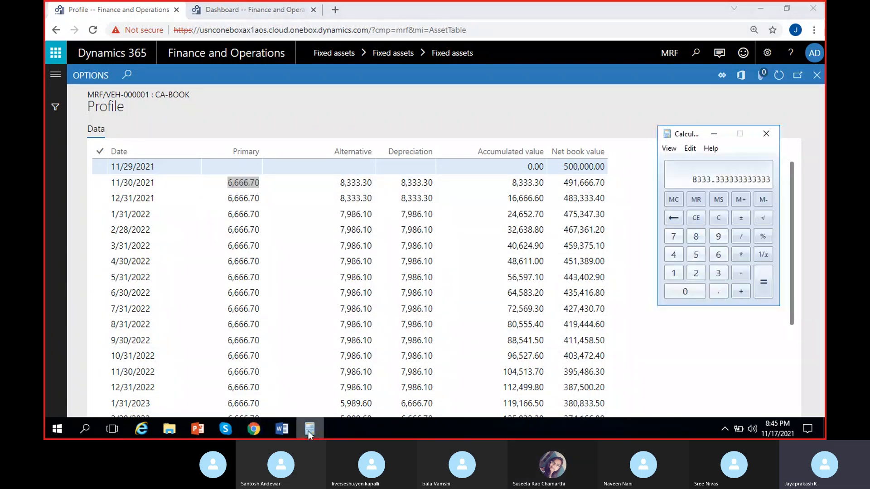
pyautogui.click(717, 222)
pyautogui.click(673, 254)
pyautogui.click(681, 295)
pyautogui.click(681, 295)
pyautogui.click(681, 295)
pyautogui.click(680, 295)
pyautogui.click(681, 295)
pyautogui.click(741, 236)
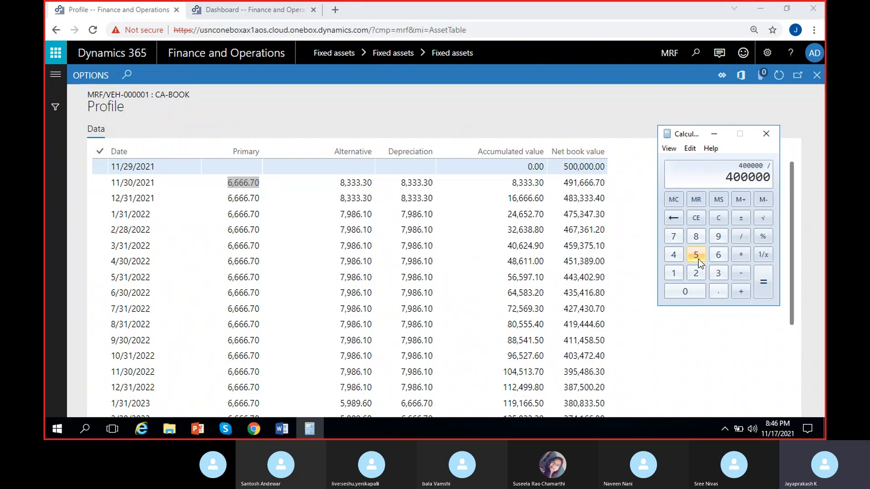
pyautogui.click(698, 258)
pyautogui.click(763, 282)
# Step: Divide the resulting yearly depreciation by 12 to check the monthly straight-line amount
pyautogui.click(744, 235)
pyautogui.click(678, 272)
pyautogui.click(700, 272)
pyautogui.click(768, 282)
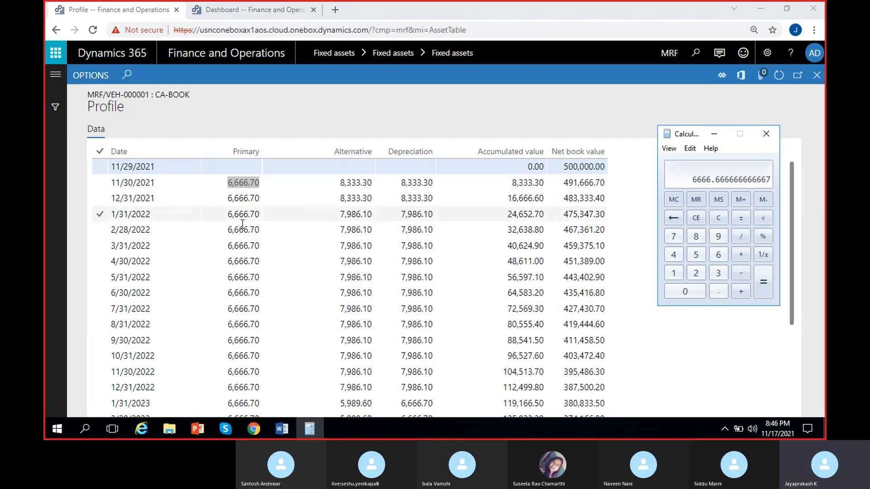
# Step: Examine the final 8/31/2026 row of the depreciation profile, comparing its primary depreciation with the remaining net book value
pyautogui.scroll(-10, 231, 299)
pyautogui.scroll(-1, 231, 299)
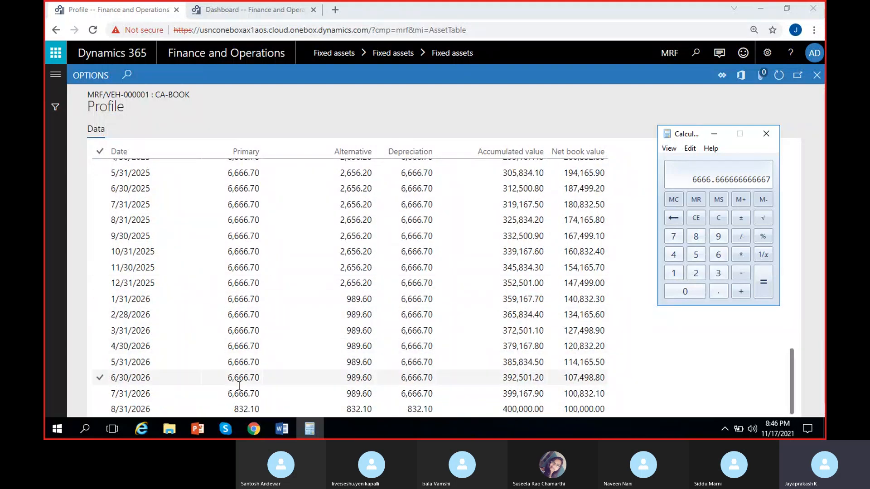
pyautogui.click(241, 408)
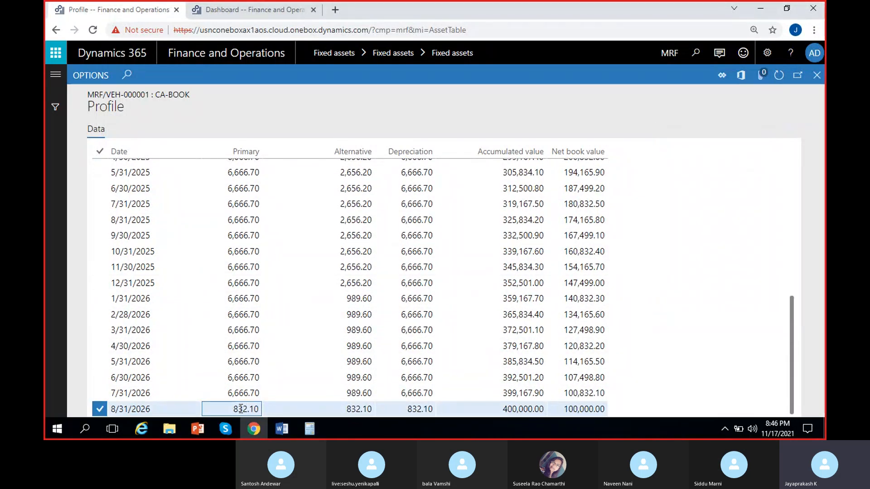
pyautogui.moveTo(228, 409); pyautogui.dragTo(266, 410)
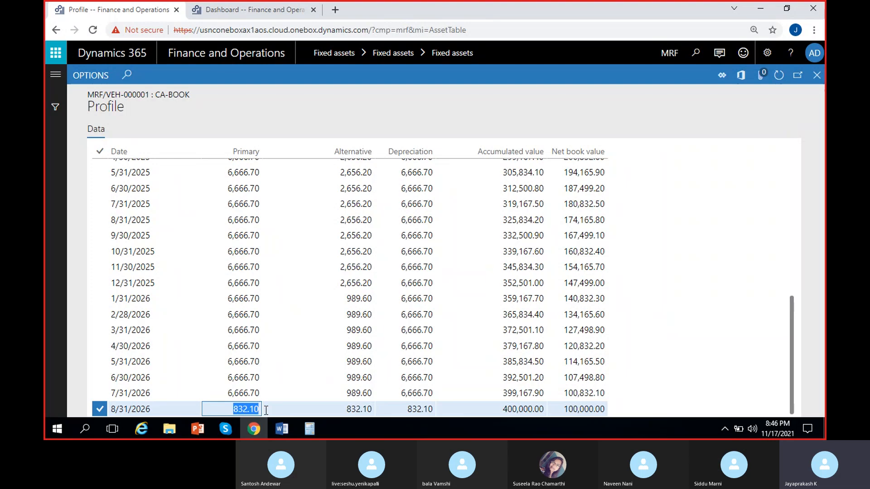
pyautogui.click(261, 409)
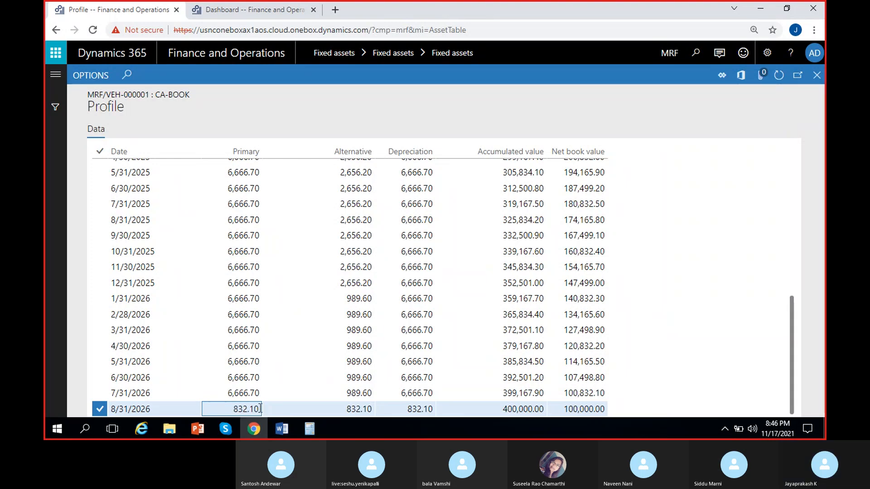
pyautogui.moveTo(564, 410); pyautogui.dragTo(602, 409)
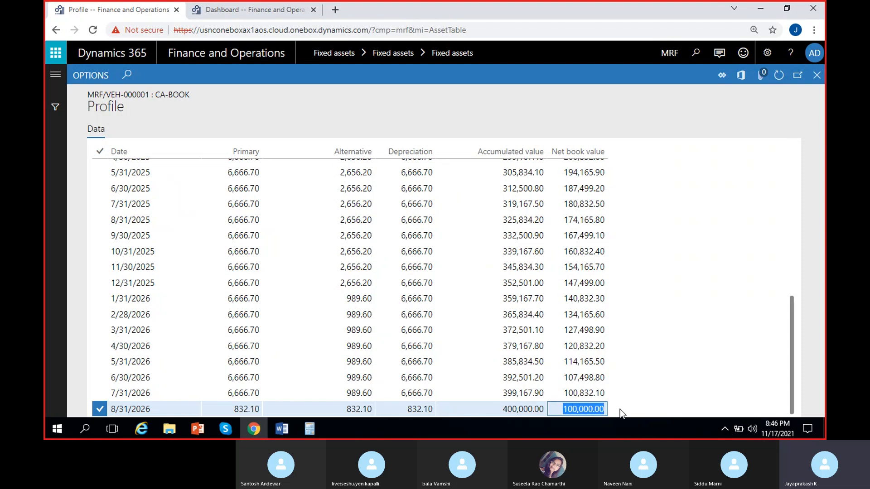
pyautogui.moveTo(244, 408); pyautogui.dragTo(276, 411)
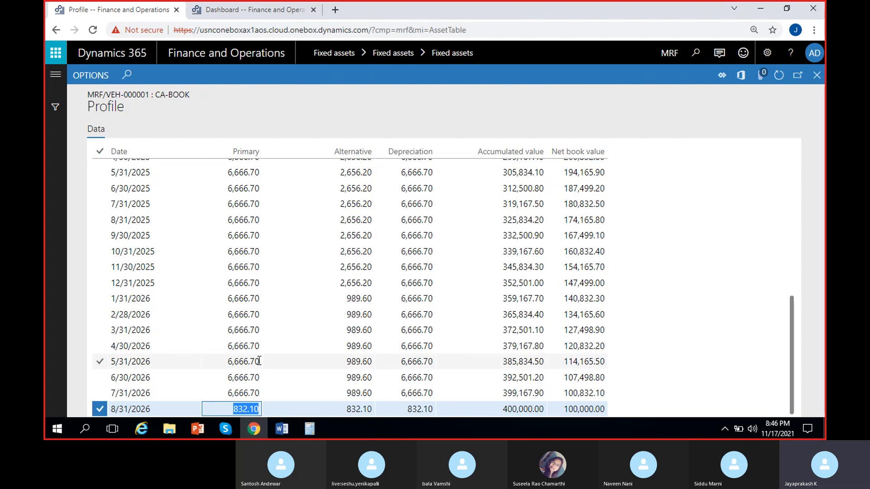
# Step: Review the early periods of the CA-Book's depreciation profile again and close it
pyautogui.scroll(15, 259, 361)
pyautogui.scroll(1, 253, 214)
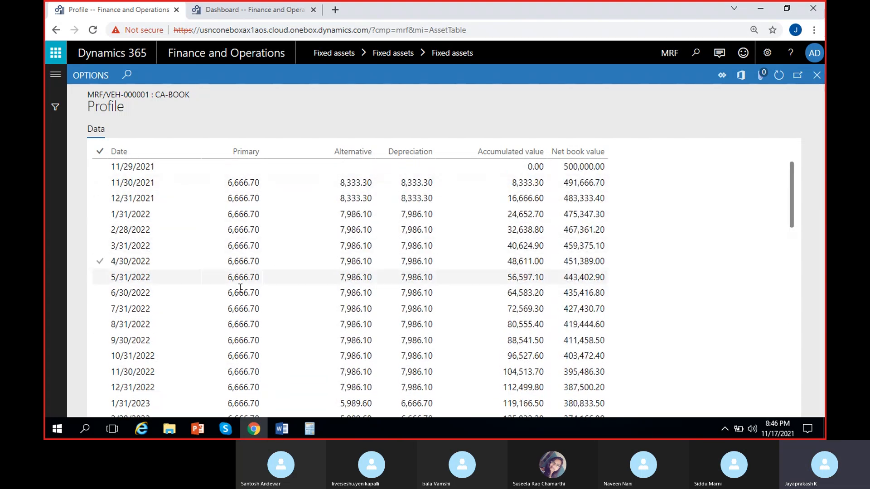
pyautogui.scroll(-2, 254, 272)
pyautogui.scroll(2, 258, 290)
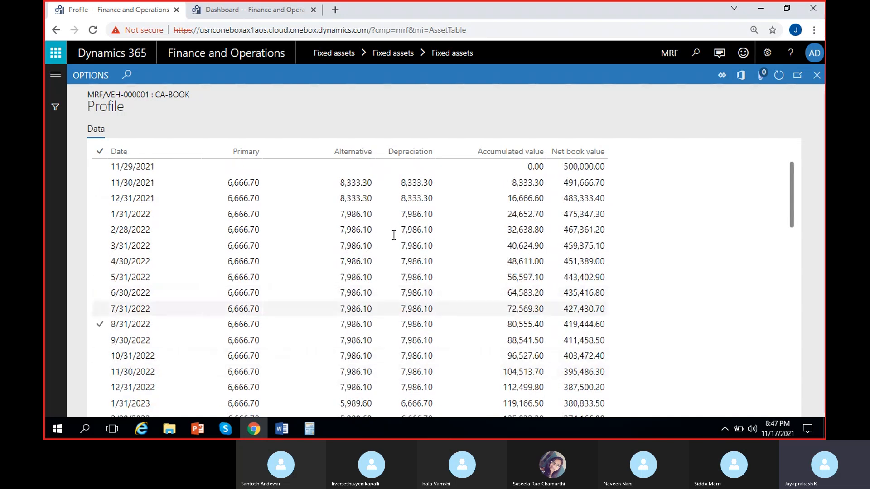
pyautogui.click(817, 75)
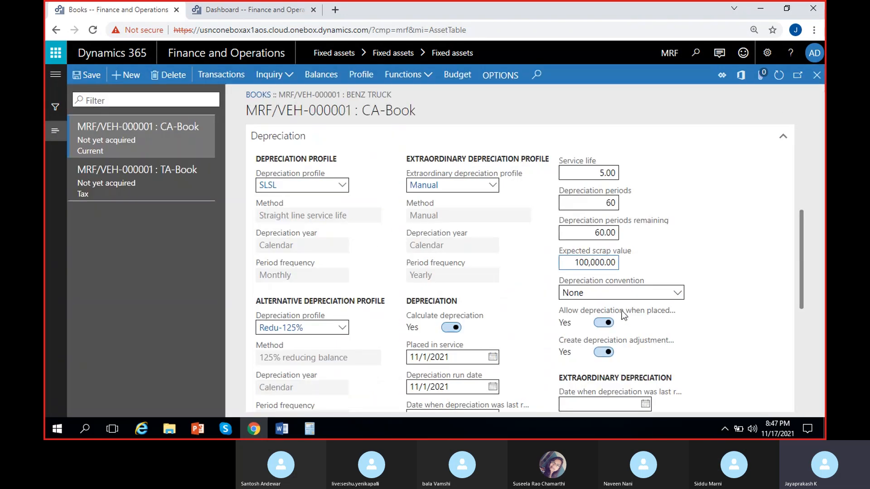
# Step: Reset the CA-Book's expected scrap value to 0.00 and save the book
pyautogui.moveTo(580, 262); pyautogui.dragTo(704, 260)
pyautogui.press('BackSpace')
pyautogui.press('BackSpace')
pyautogui.click(684, 261)
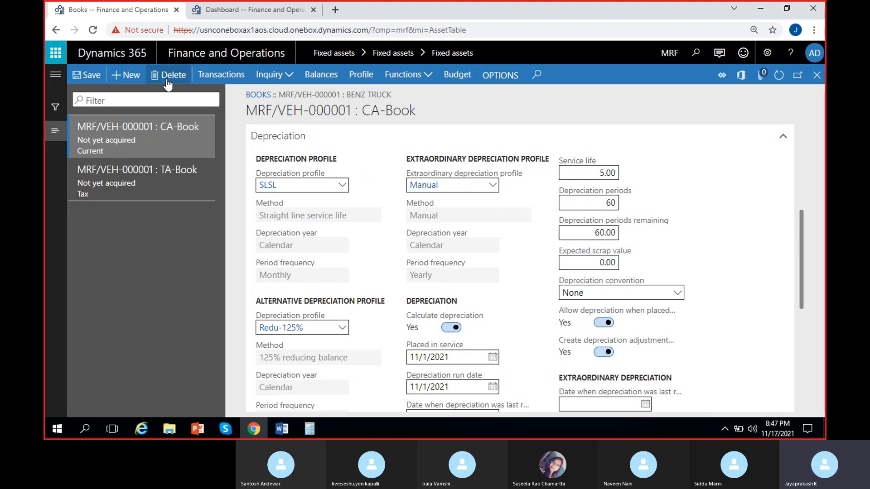
pyautogui.click(80, 79)
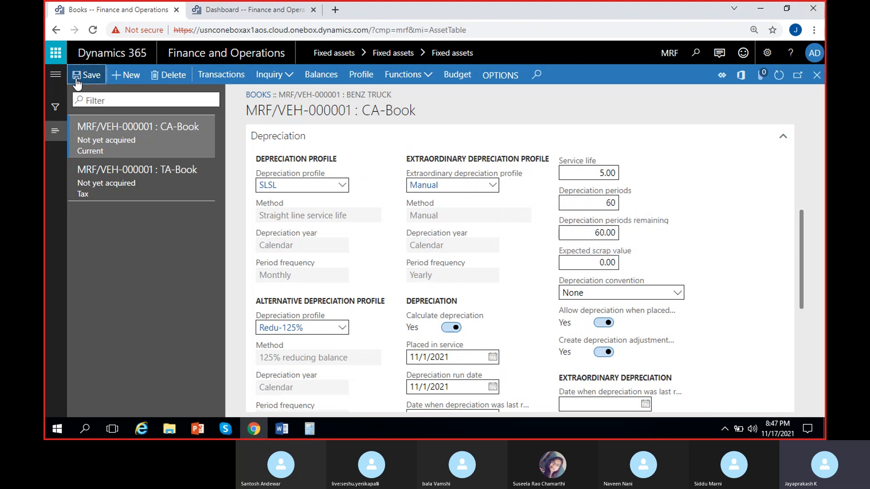
pyautogui.click(368, 77)
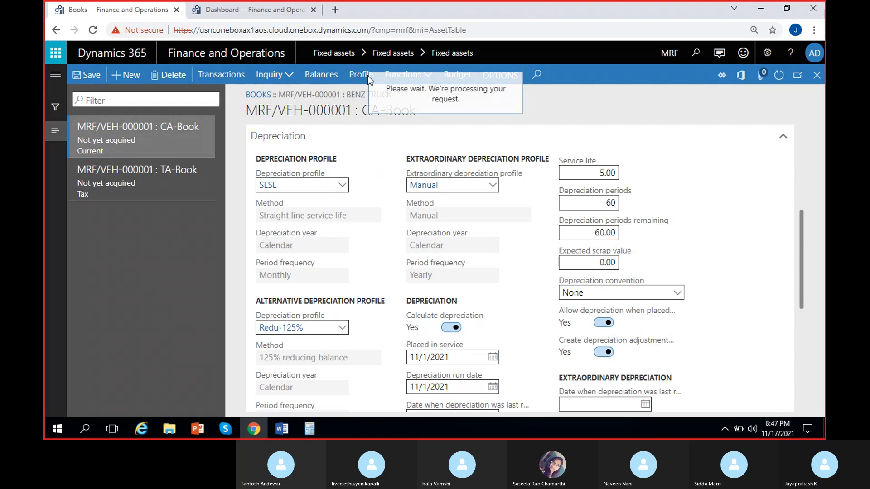
pyautogui.click(243, 184)
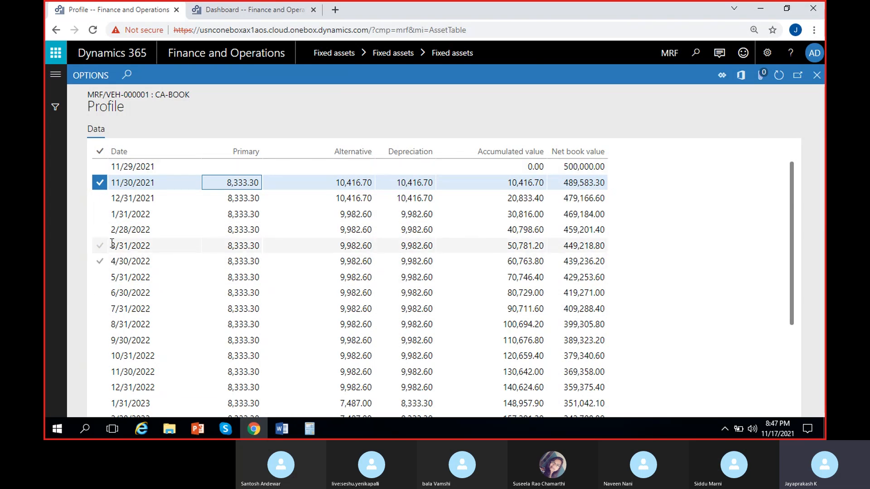
pyautogui.click(351, 182)
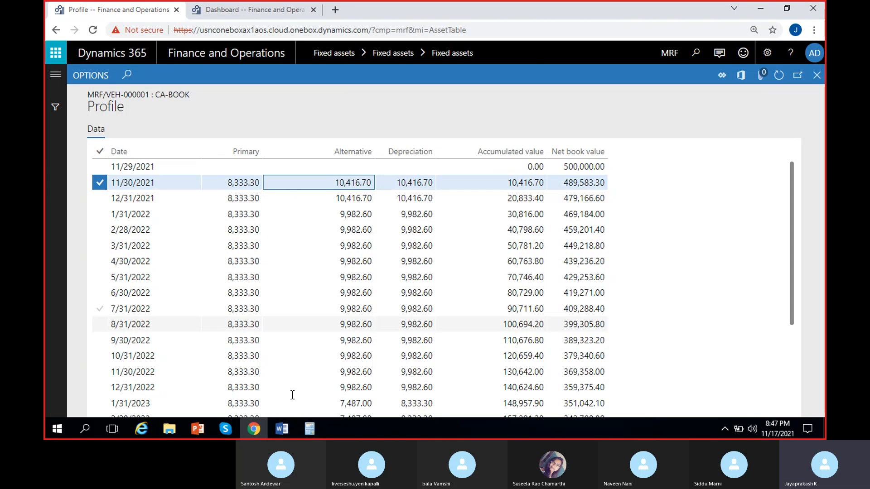
pyautogui.click(307, 433)
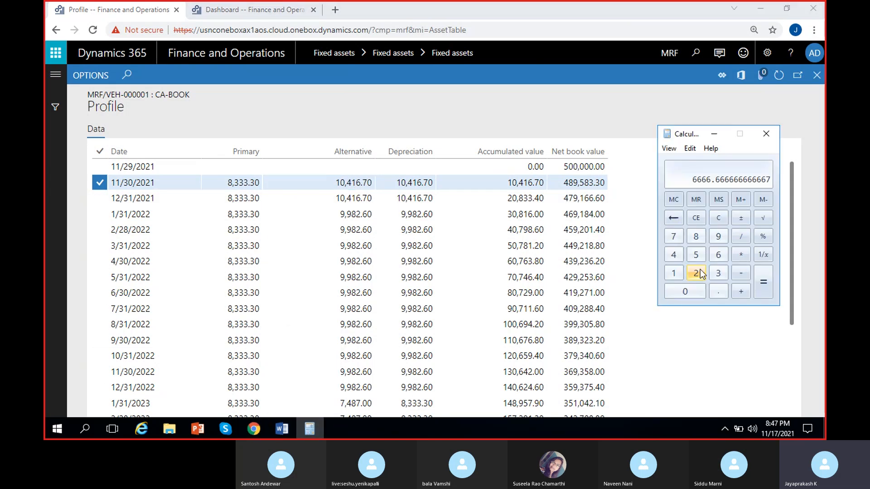
pyautogui.click(718, 219)
pyautogui.click(696, 254)
pyautogui.click(698, 291)
pyautogui.click(698, 292)
pyautogui.click(697, 292)
pyautogui.click(697, 292)
pyautogui.click(697, 292)
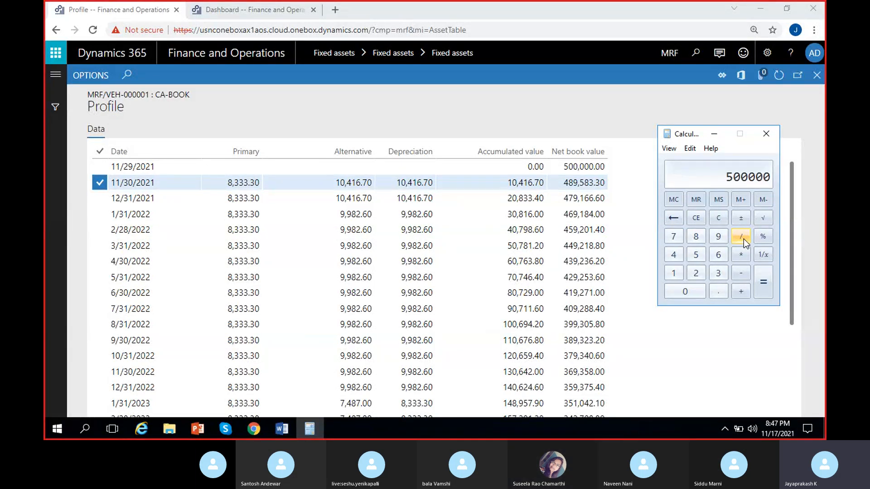
pyautogui.click(741, 274)
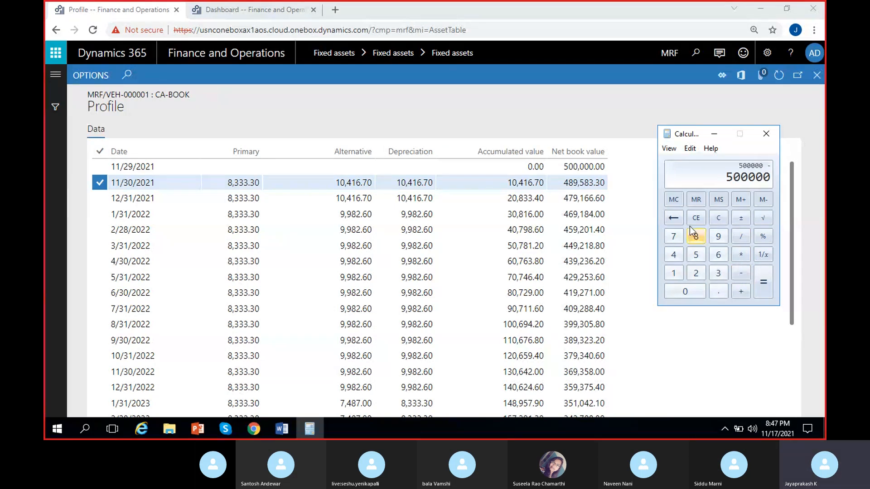
pyautogui.click(719, 217)
# Step: Calculate 25 percent of the 500000 opening net book value in Calculator
pyautogui.click(696, 255)
pyautogui.click(685, 292)
pyautogui.click(685, 292)
pyautogui.click(685, 292)
pyautogui.click(685, 292)
pyautogui.click(685, 292)
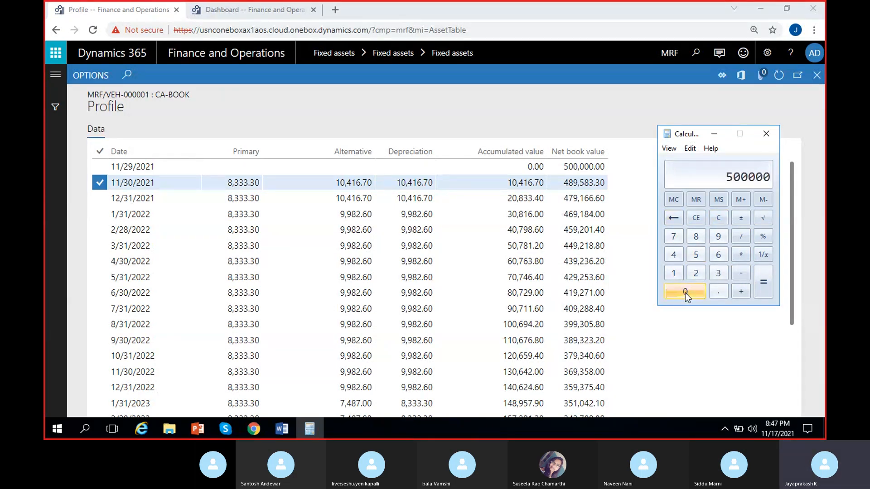
pyautogui.click(743, 252)
pyautogui.click(696, 273)
pyautogui.click(696, 254)
pyautogui.click(766, 237)
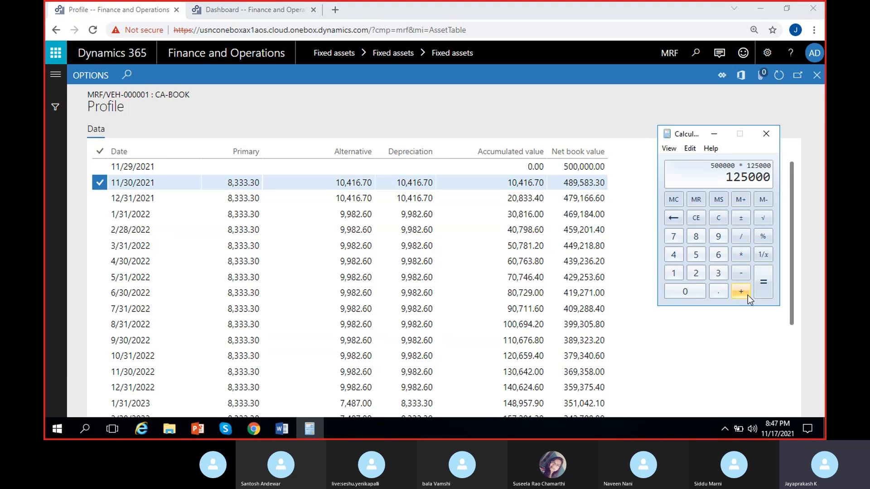
# Step: Try to divide the 25 percent amount by 12 to find the monthly depreciation
pyautogui.click(740, 236)
pyautogui.click(673, 273)
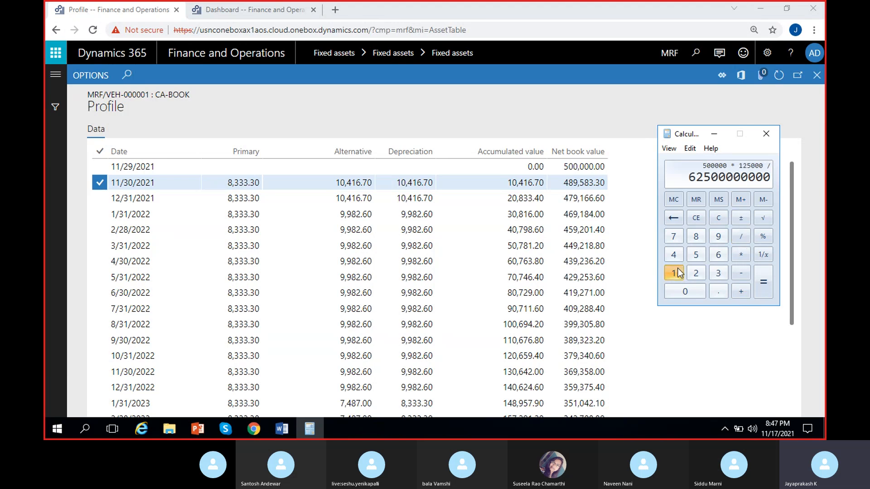
pyautogui.click(694, 270)
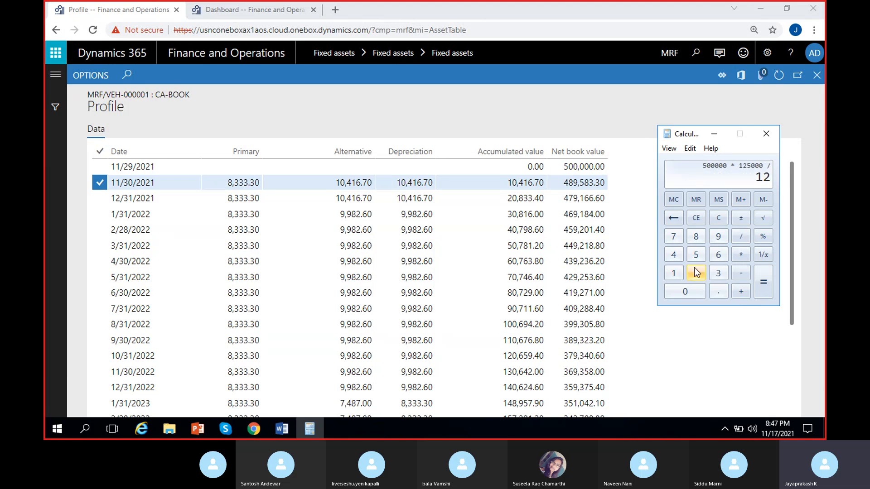
pyautogui.click(763, 285)
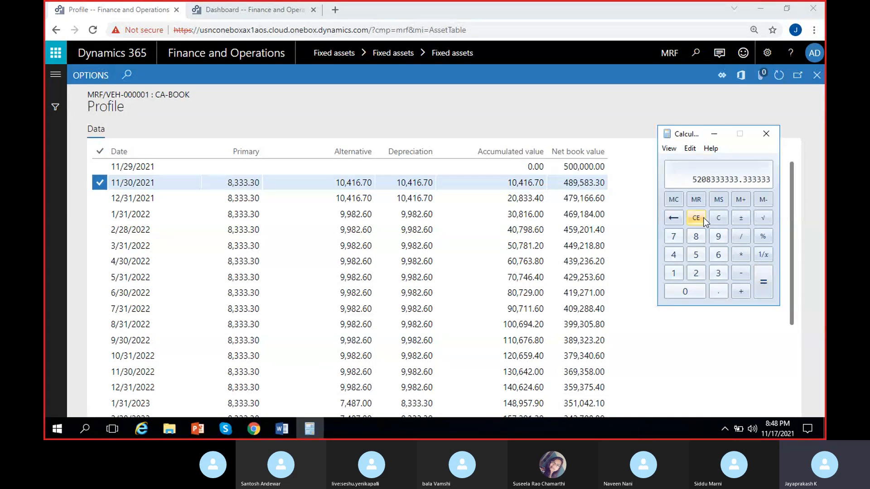
pyautogui.click(718, 218)
pyautogui.click(673, 273)
pyautogui.click(695, 254)
pyautogui.click(697, 291)
pyautogui.doubleClick(696, 290)
pyautogui.click(718, 218)
pyautogui.click(678, 274)
pyautogui.click(696, 255)
pyautogui.click(693, 290)
pyautogui.doubleClick(693, 290)
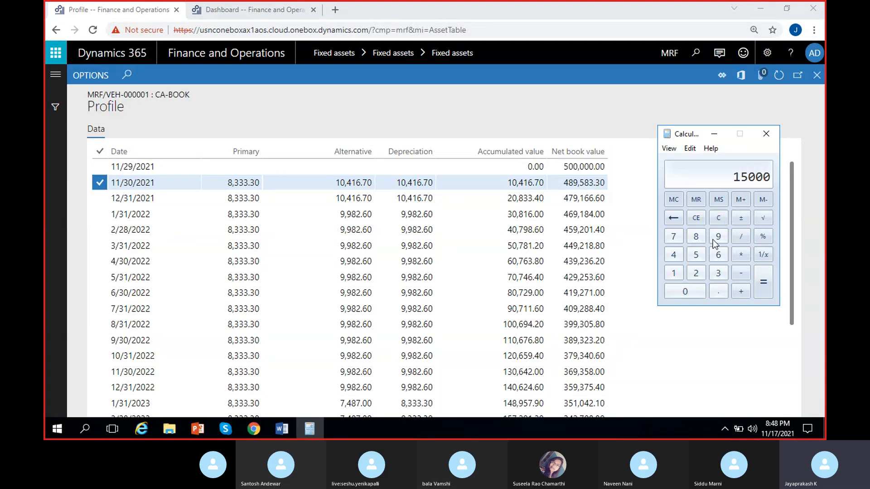
# Step: Clear the calculation and divide 125000 by 12 to check the first period's alternative depreciation
pyautogui.click(718, 217)
pyautogui.click(674, 273)
pyautogui.click(694, 272)
pyautogui.click(698, 271)
pyautogui.click(673, 218)
pyautogui.click(696, 255)
pyautogui.click(698, 295)
pyautogui.doubleClick(697, 294)
pyautogui.click(741, 236)
pyautogui.click(673, 274)
pyautogui.click(696, 273)
pyautogui.click(759, 285)
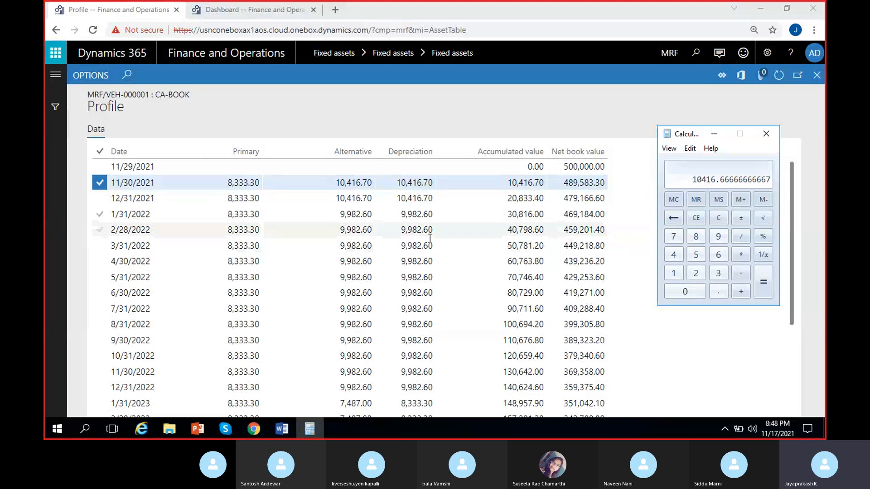
# Step: Copy the 12/31/2021 net book value of 479,166.60 into Calculator and try to take 5 percent of it
pyautogui.click(566, 200)
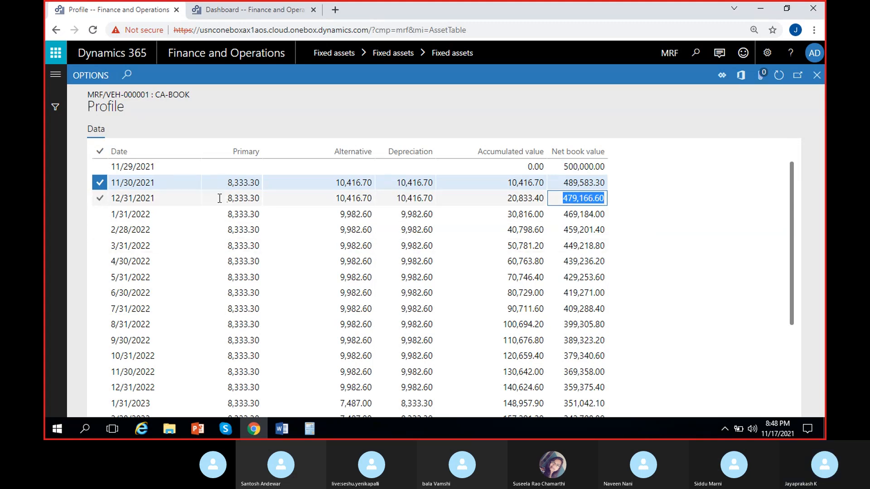
pyautogui.click(310, 429)
pyautogui.click(721, 218)
pyautogui.write('479166.60')
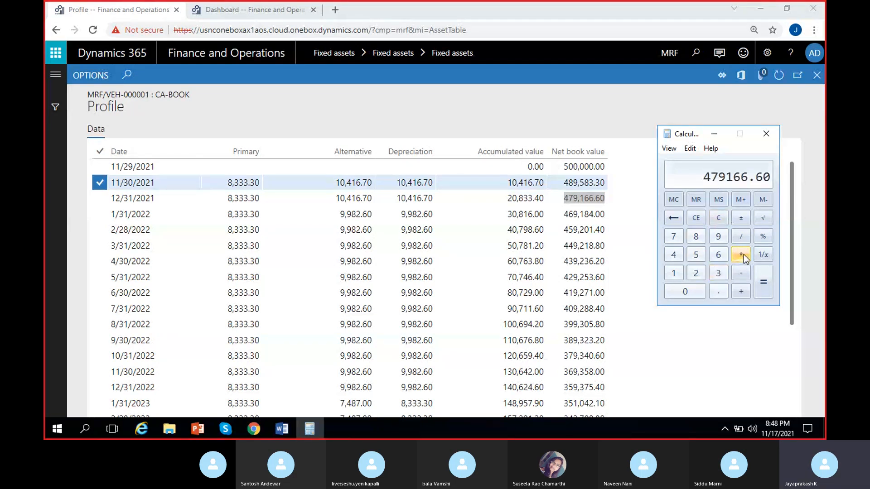
pyautogui.click(743, 255)
pyautogui.click(698, 261)
pyautogui.click(763, 237)
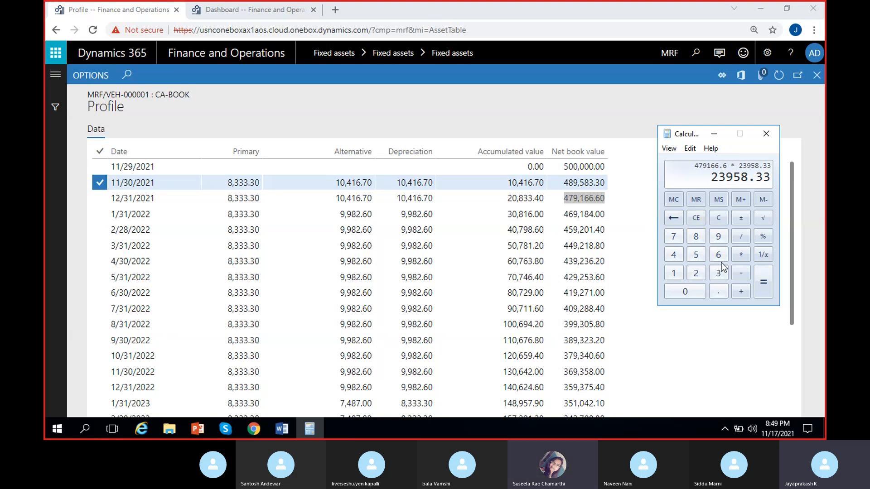
pyautogui.click(718, 218)
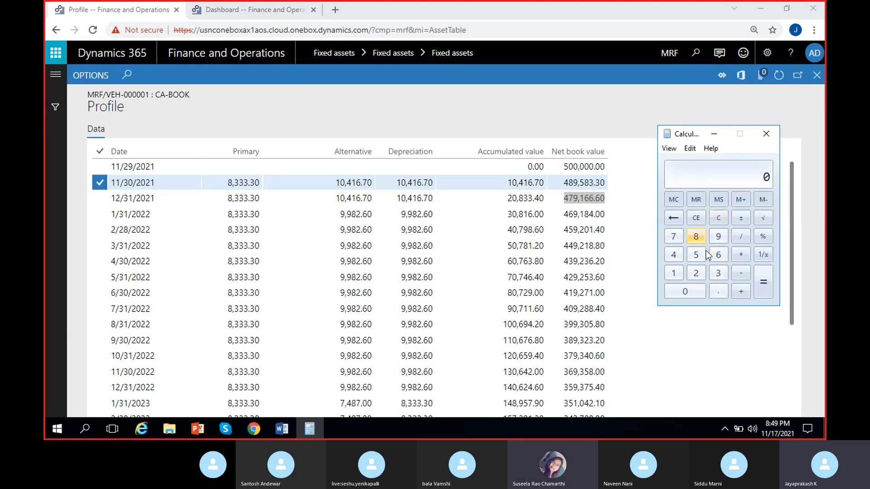
# Step: Try to calculate 25 percent of 479166.60 and divide it by 12 in a single continuous calculation
pyautogui.write('479166.60')
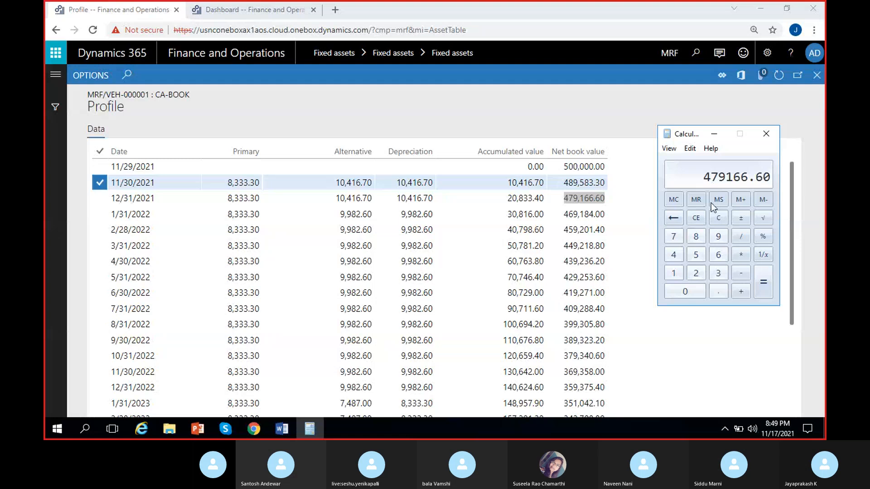
pyautogui.click(743, 254)
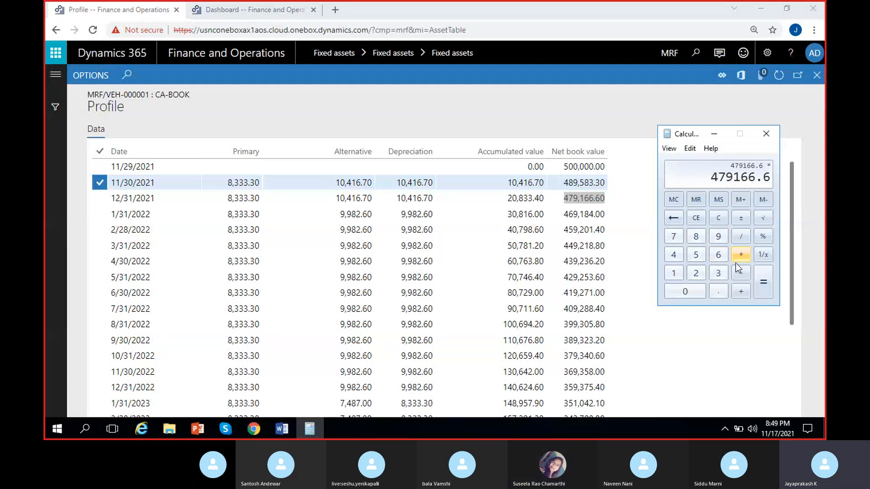
pyautogui.click(696, 274)
pyautogui.click(696, 256)
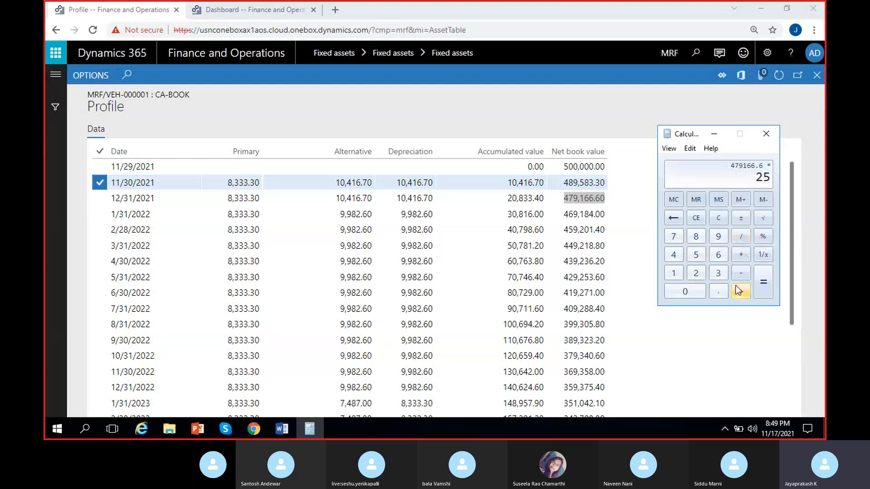
pyautogui.click(764, 238)
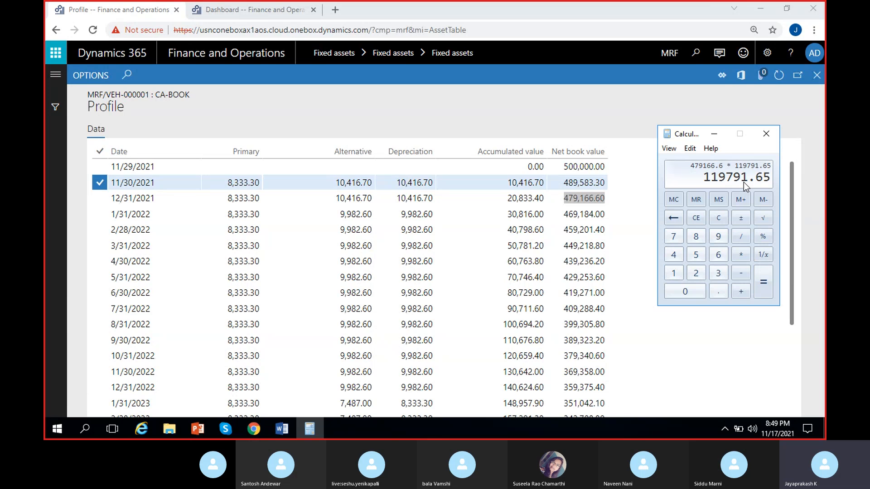
pyautogui.click(741, 236)
pyautogui.click(673, 273)
pyautogui.click(694, 272)
pyautogui.click(759, 273)
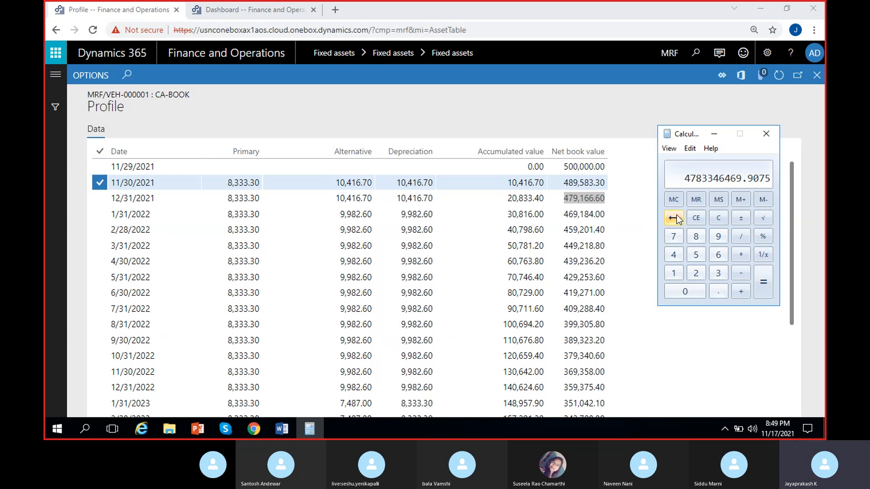
pyautogui.click(691, 152)
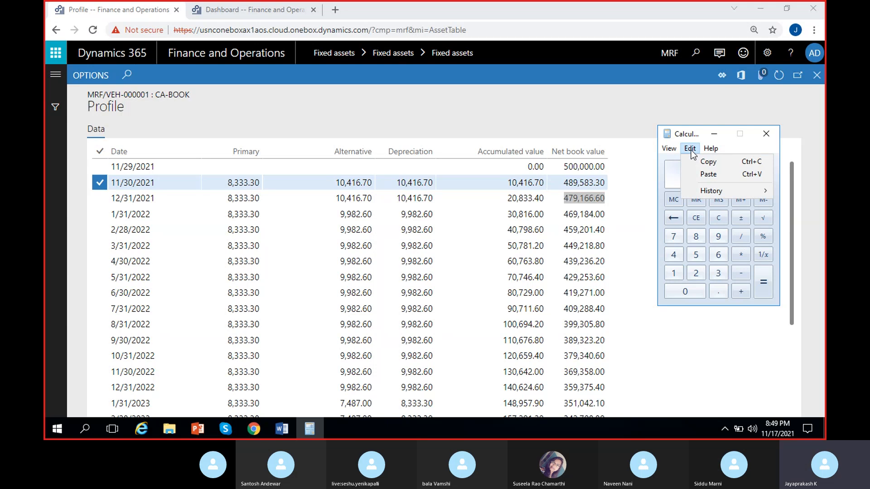
pyautogui.click(692, 150)
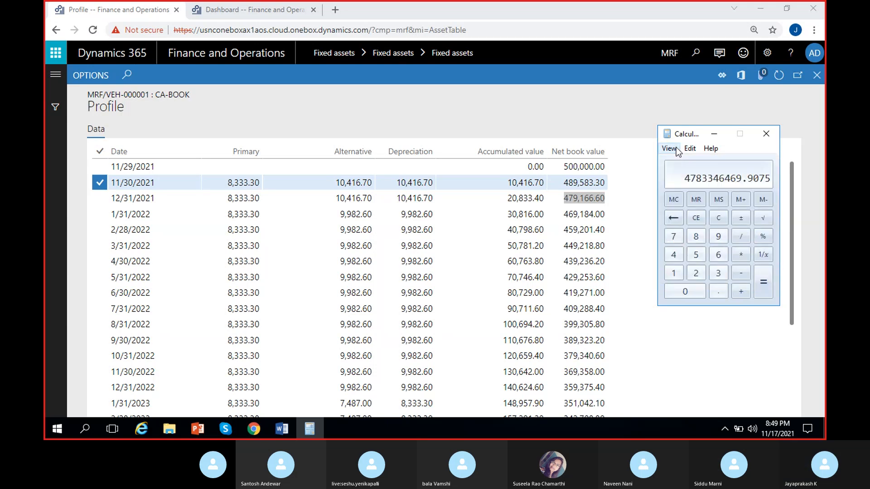
pyautogui.click(675, 149)
pyautogui.click(673, 148)
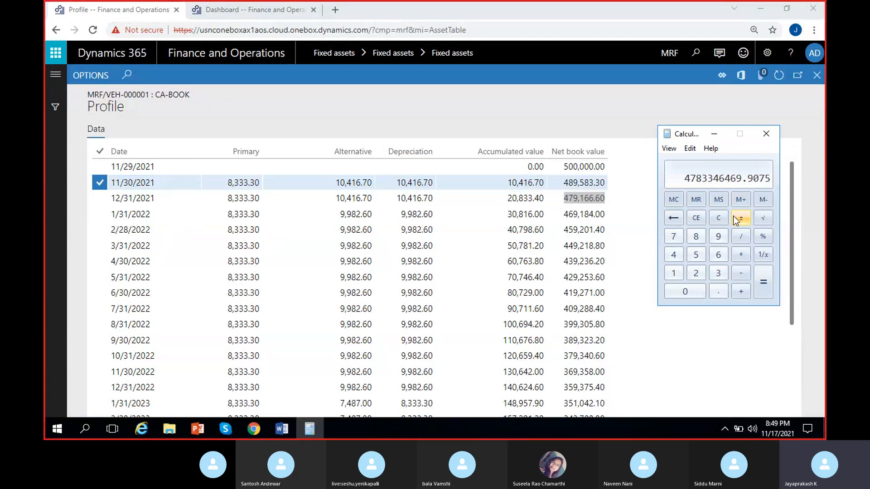
# Step: Clear the calculation, copy the 12/31/2021 net book value into Calculator again, and calculate 25 percent of it
pyautogui.click(718, 218)
pyautogui.click(597, 203)
pyautogui.moveTo(597, 203); pyautogui.dragTo(563, 203)
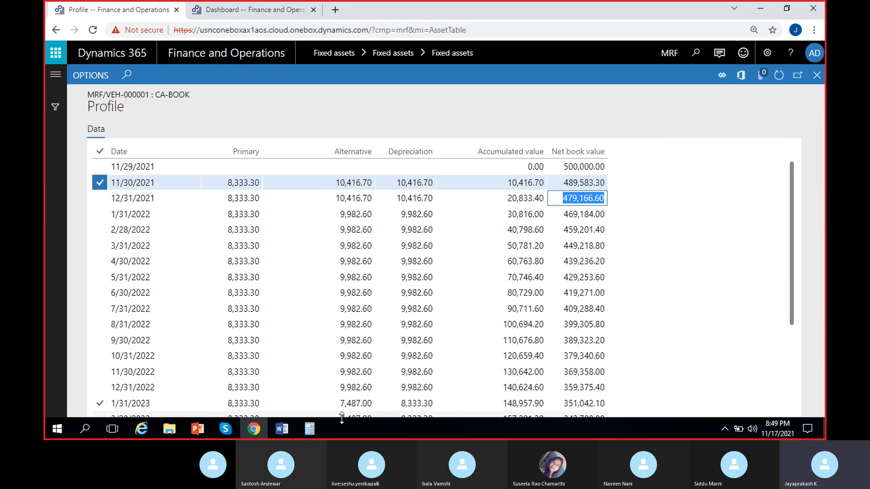
pyautogui.click(310, 429)
pyautogui.hotkey('ctrl', 'v')
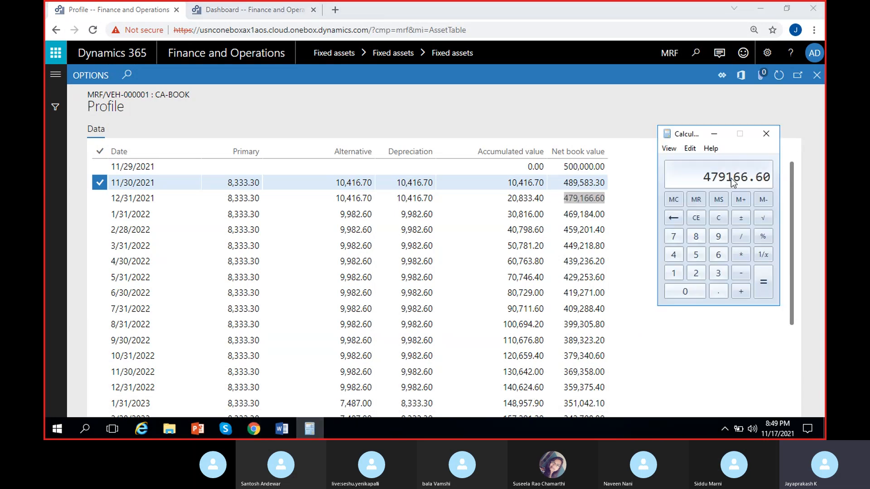
pyautogui.click(741, 254)
pyautogui.click(696, 273)
pyautogui.click(695, 254)
pyautogui.click(766, 238)
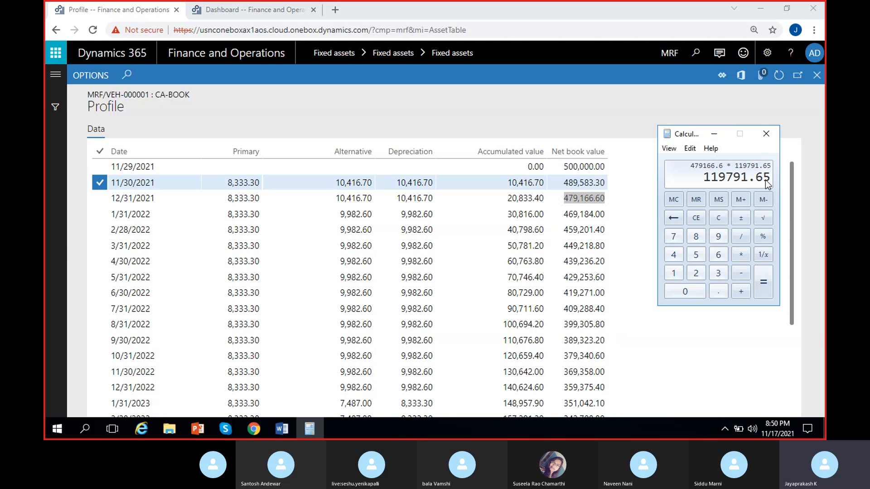
# Step: Clear the continued calculation and divide 119791.65 by 12 to check the 2022 monthly alternative depreciation
pyautogui.click(741, 237)
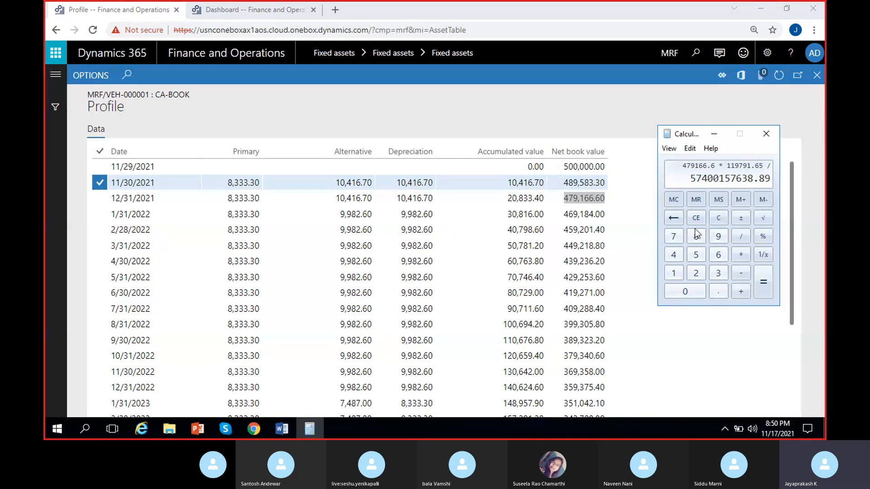
pyautogui.click(717, 218)
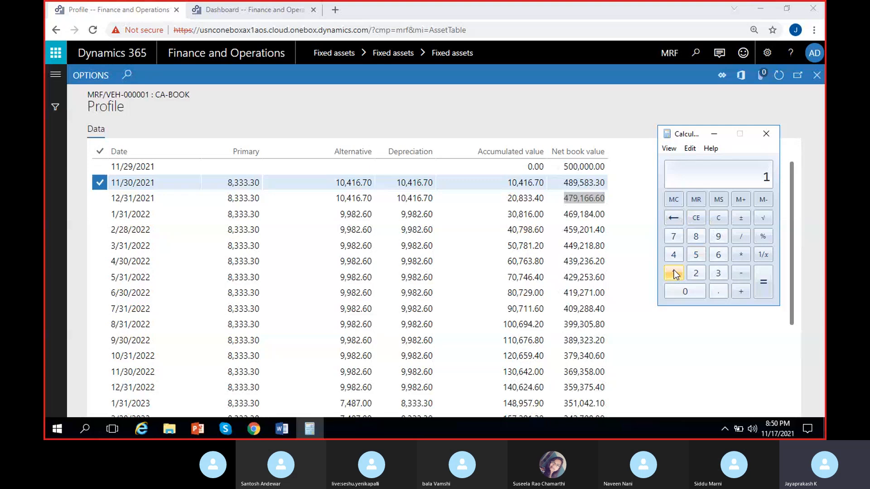
pyautogui.click(673, 274)
pyautogui.click(718, 237)
pyautogui.click(674, 236)
pyautogui.click(718, 237)
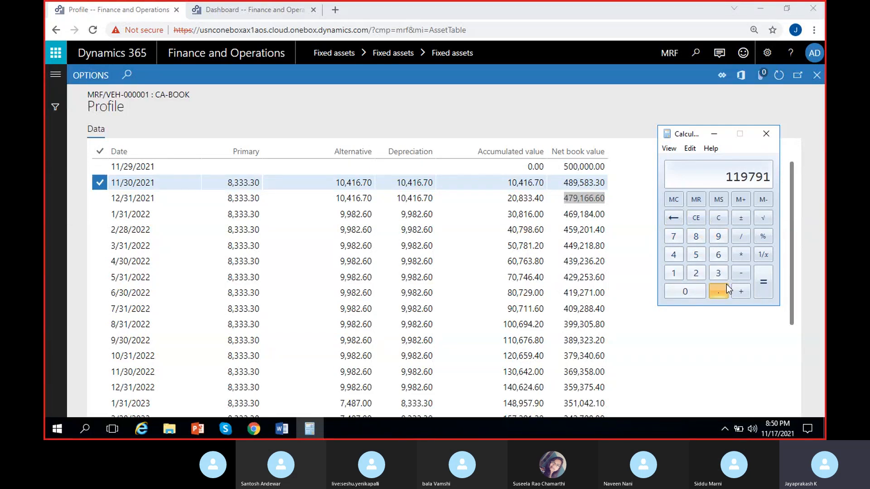
pyautogui.click(722, 257)
pyautogui.click(700, 257)
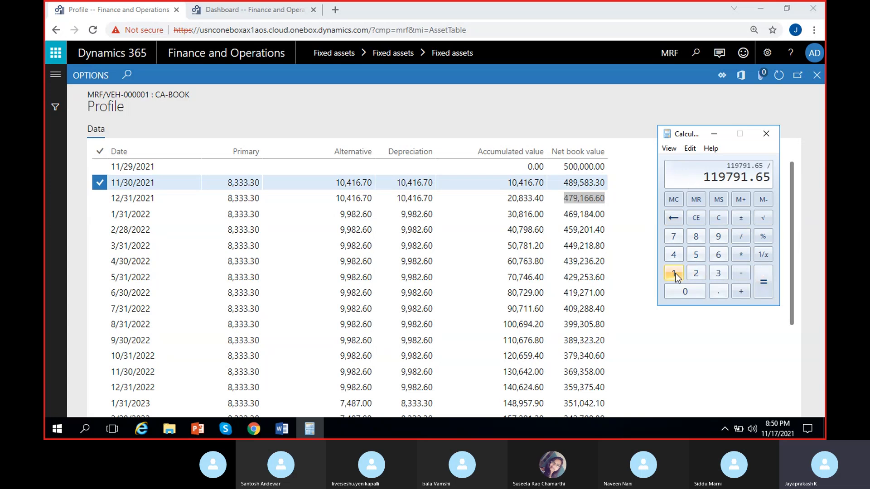
pyautogui.click(673, 273)
pyautogui.click(696, 273)
pyautogui.click(762, 282)
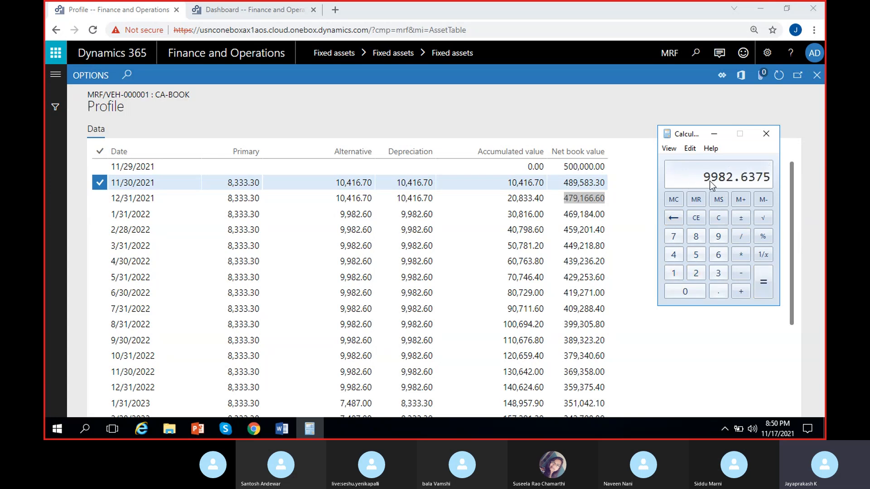
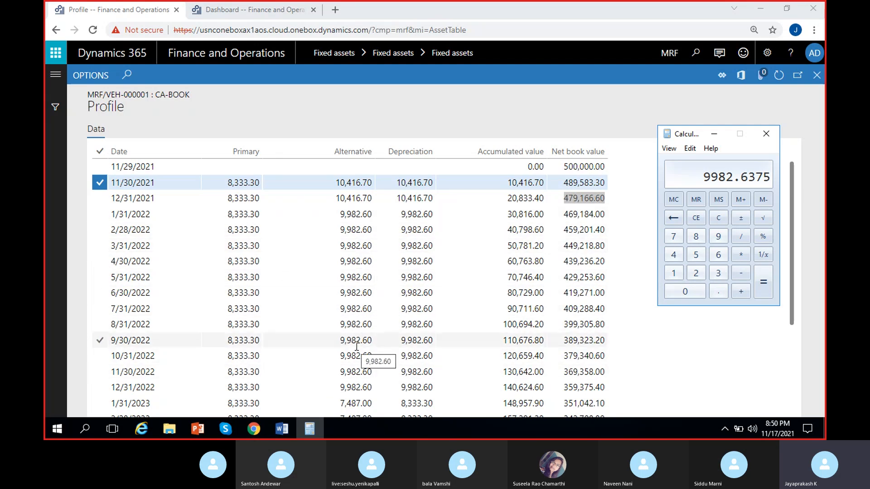
# Step: Review the CA-Book profile's 12/31/2022 net book value and the primary and alternative depreciation through 8/31/2026
pyautogui.scroll(-3, 357, 347)
pyautogui.scroll(-2, 357, 335)
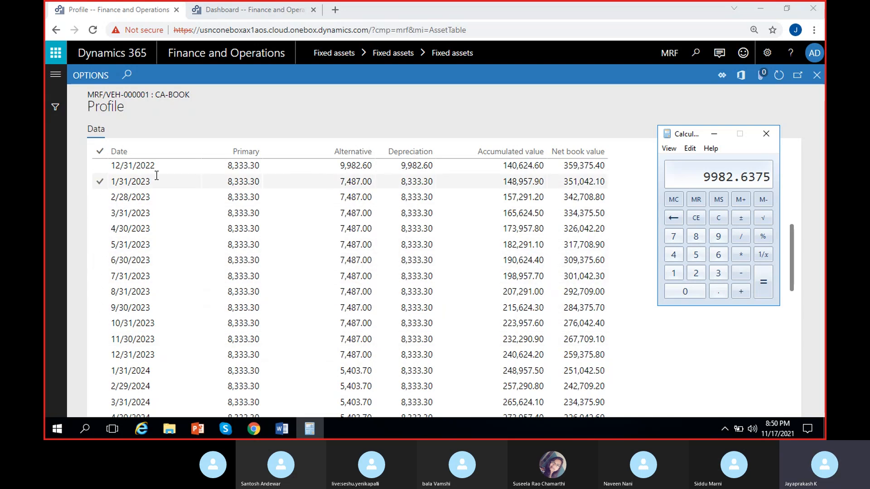
pyautogui.click(562, 165)
pyautogui.scroll(3, 630, 164)
pyautogui.scroll(-2, 797, 196)
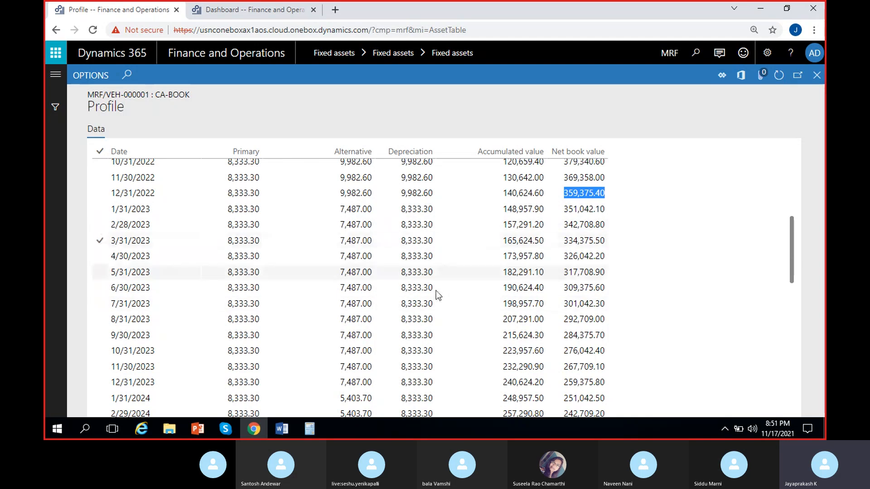
pyautogui.scroll(-3, 424, 291)
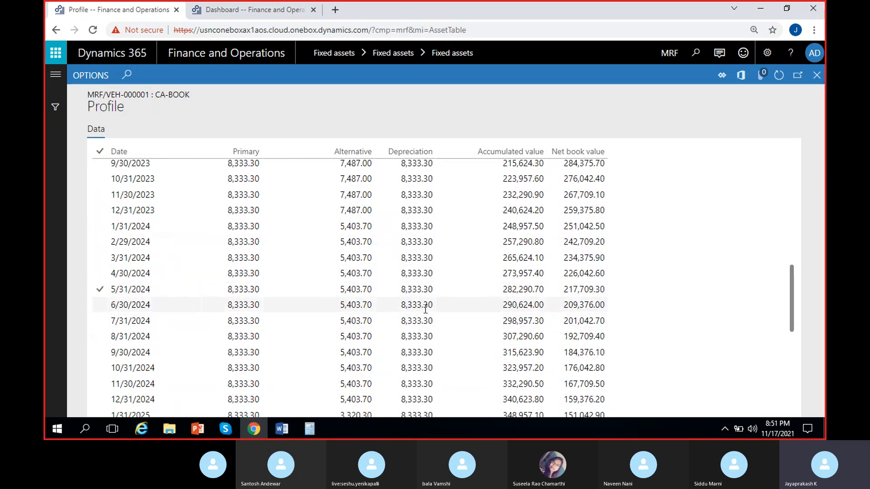
pyautogui.scroll(-5, 419, 295)
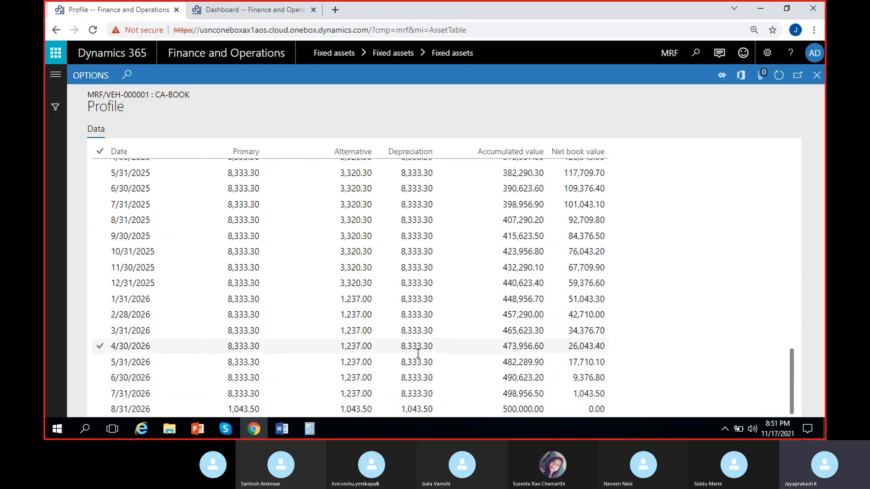
# Step: Compare the 11/30/2021 depreciation with its alternative value in the profile, widening the Depreciation column
pyautogui.scroll(10, 417, 335)
pyautogui.click(498, 121)
pyautogui.click(415, 183)
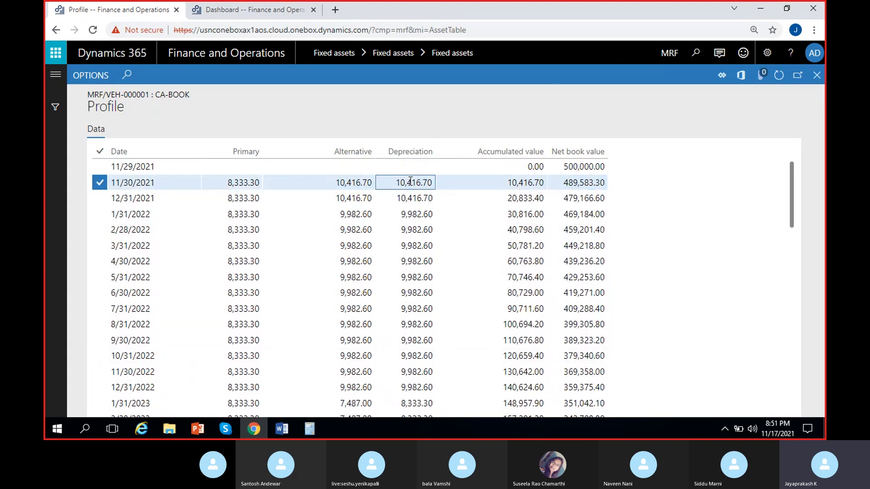
pyautogui.moveTo(435, 145); pyautogui.dragTo(465, 146)
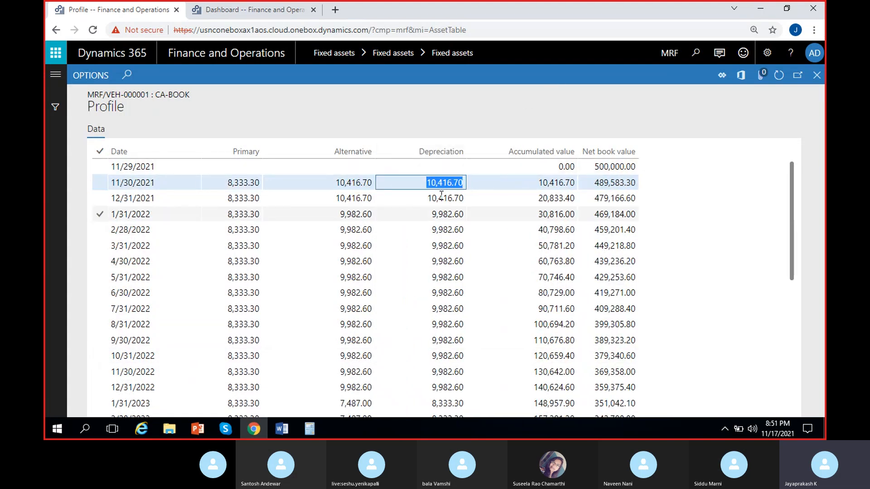
pyautogui.click(464, 183)
pyautogui.moveTo(328, 182); pyautogui.dragTo(359, 182)
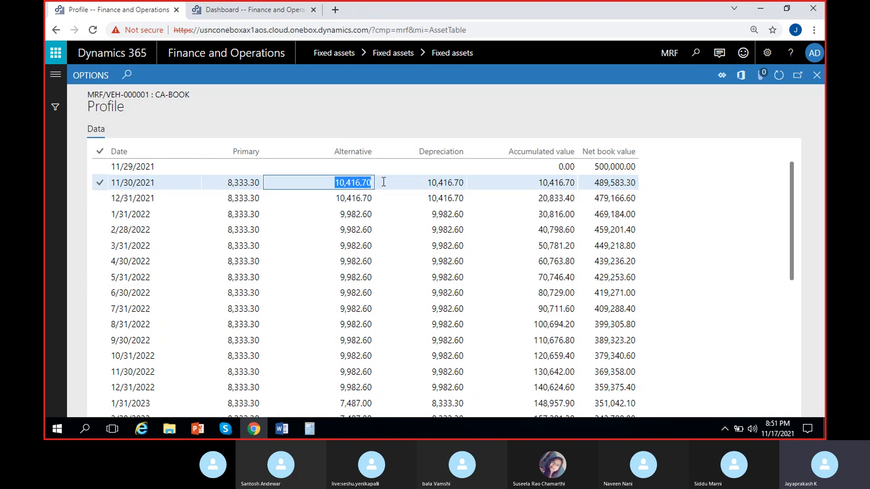
# Step: Check the depreciation taken for 11/30/2021 against its alternative amount in the CA-Book profile
pyautogui.click(430, 182)
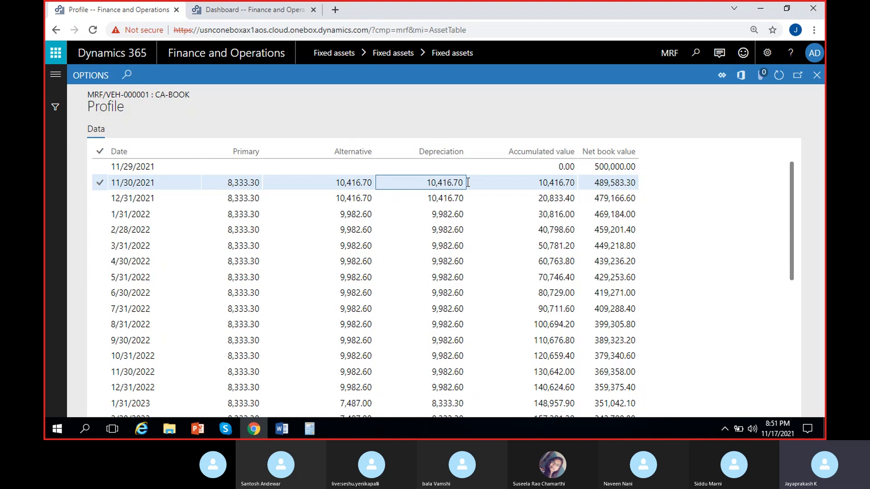
pyautogui.doubleClick(469, 182)
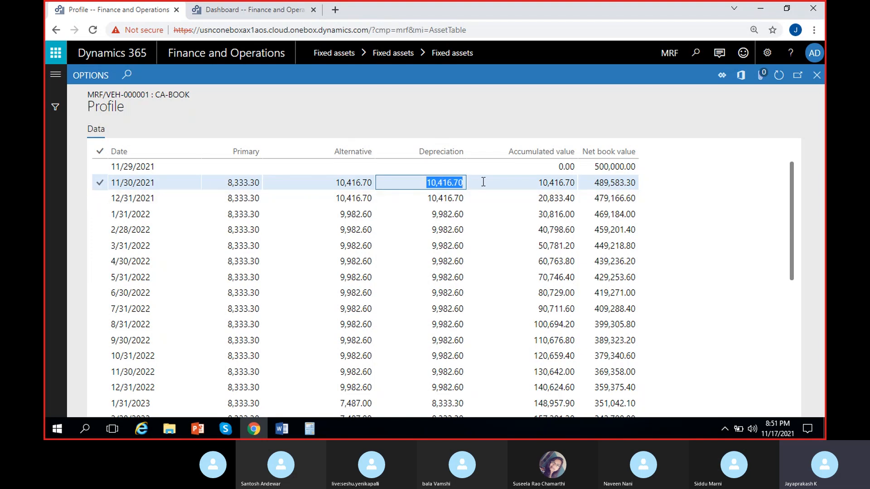
pyautogui.click(429, 186)
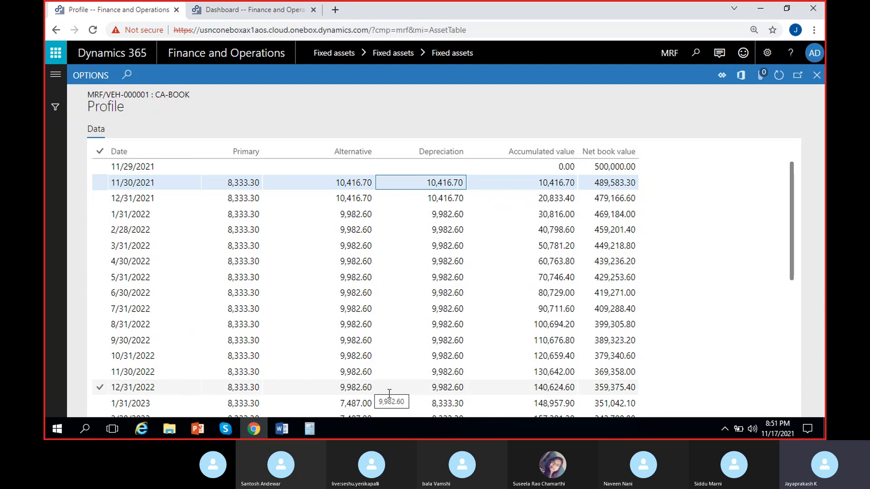
# Step: Compare the primary, alternative and applied depreciation around 12/31/2022 and 1/31/2023 in the CA-Book profile
pyautogui.moveTo(791, 184); pyautogui.dragTo(799, 217)
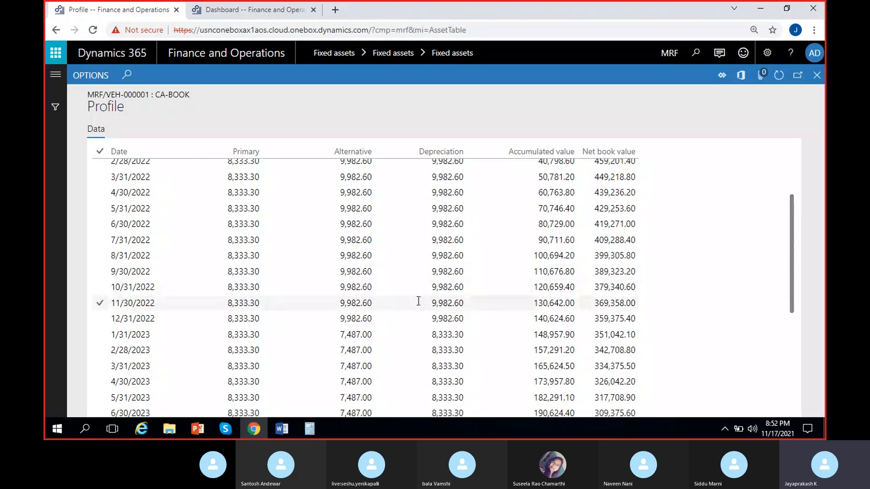
pyautogui.click(355, 335)
pyautogui.click(358, 318)
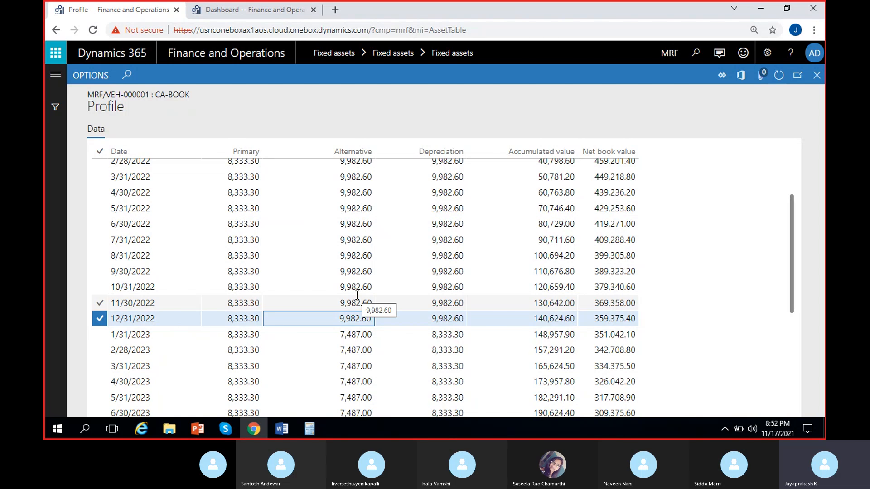
pyautogui.click(343, 334)
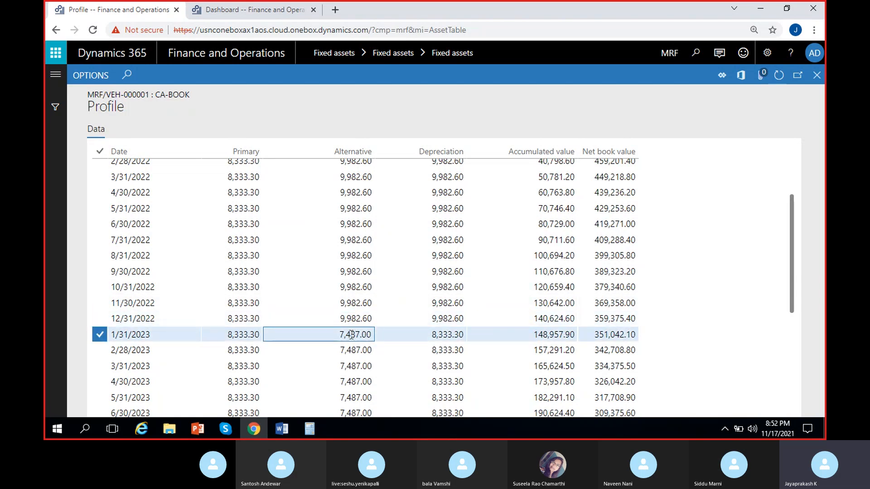
pyautogui.click(248, 335)
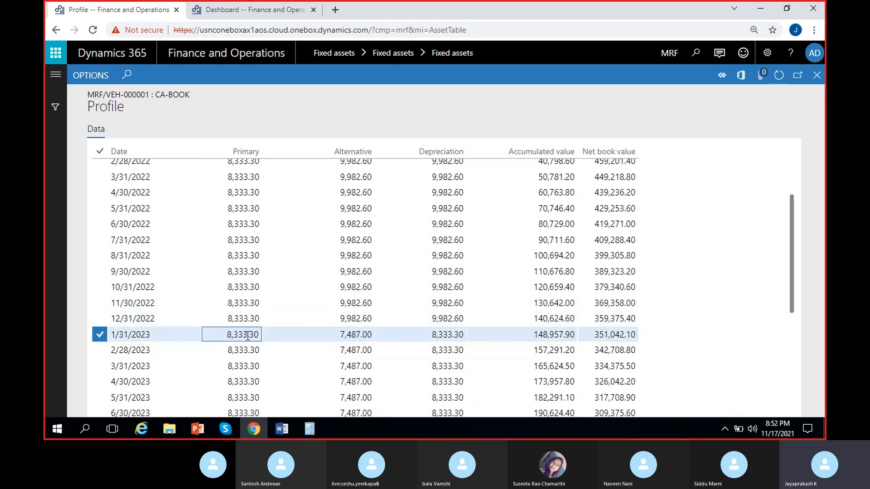
pyautogui.click(432, 336)
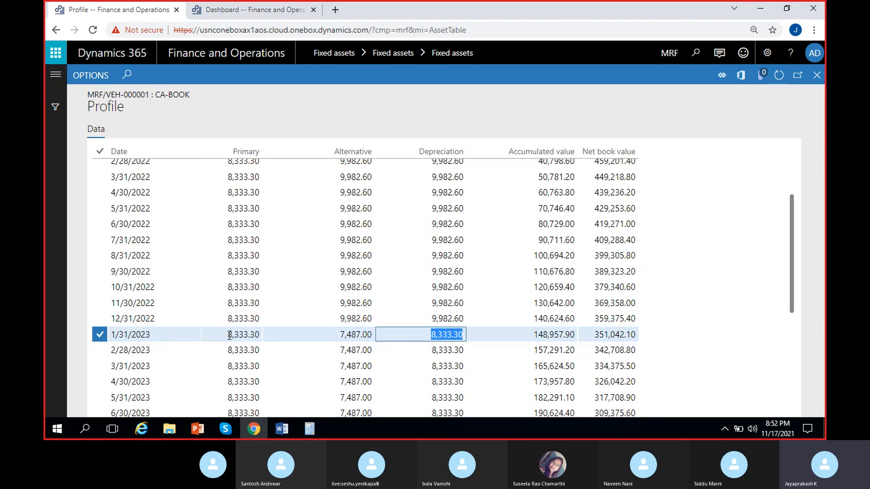
pyautogui.click(230, 335)
pyautogui.click(432, 336)
pyautogui.moveTo(262, 335); pyautogui.dragTo(244, 336)
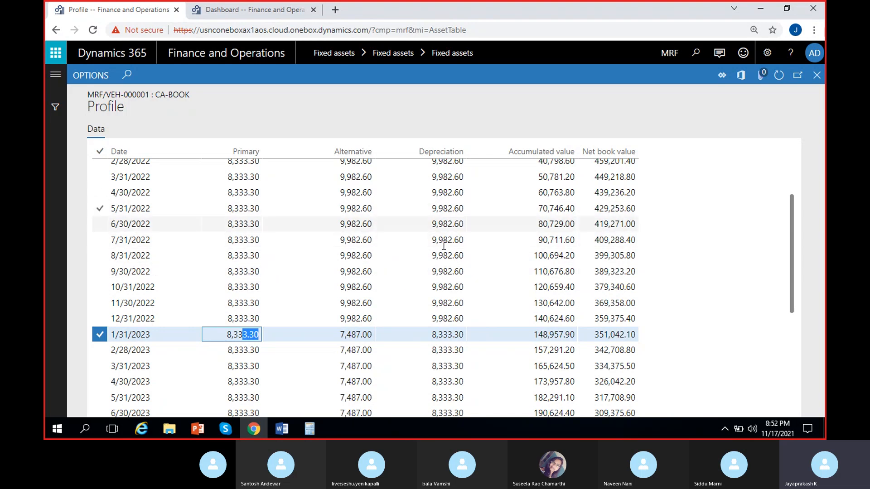
# Step: Recheck the 11/30/2021 depreciation, accumulated value and alternative amount in the CA-Book profile
pyautogui.scroll(3, 458, 214)
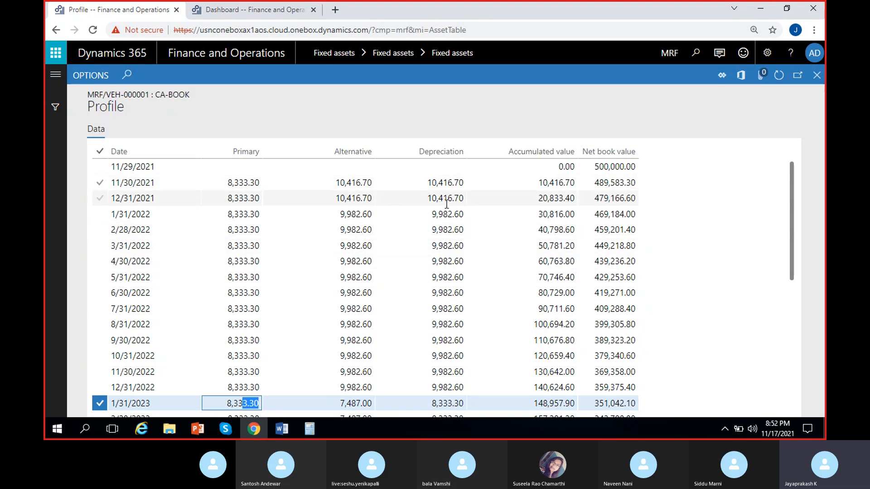
pyautogui.click(432, 183)
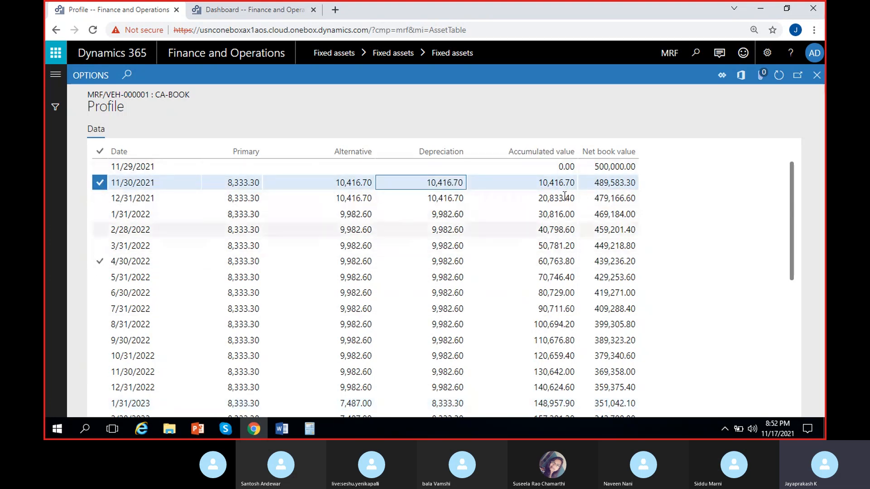
pyautogui.click(550, 180)
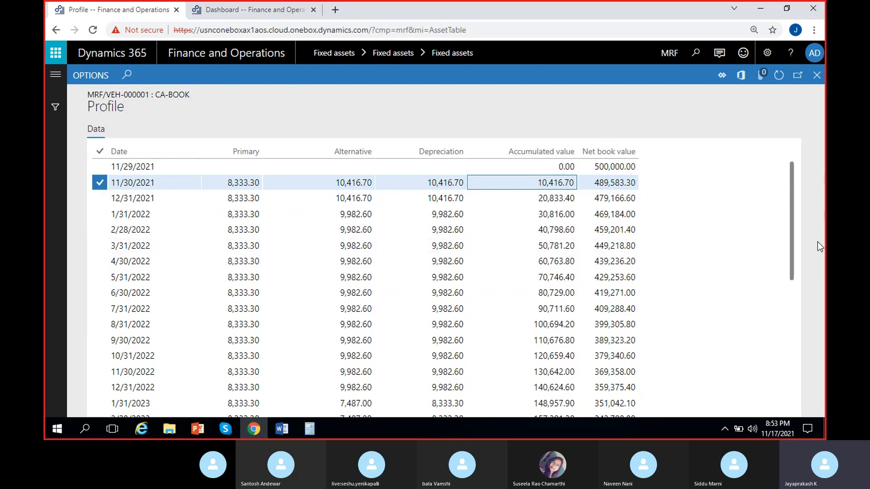
pyautogui.click(297, 184)
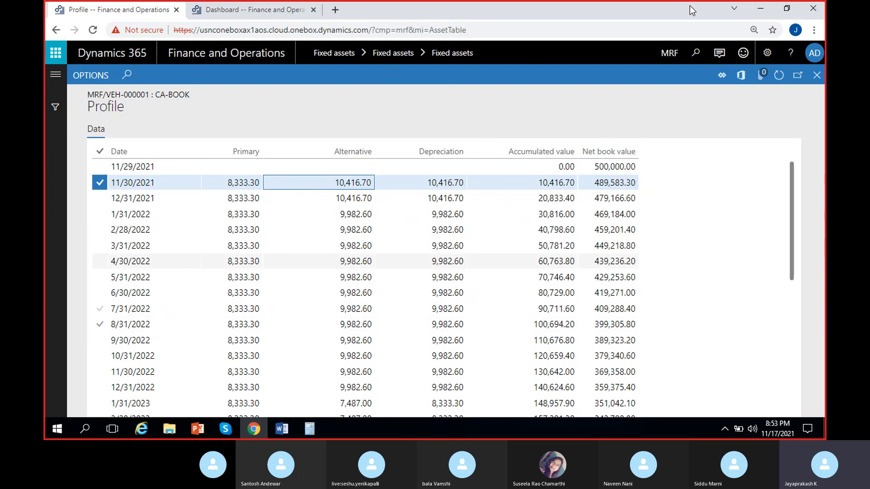
pyautogui.click(234, 428)
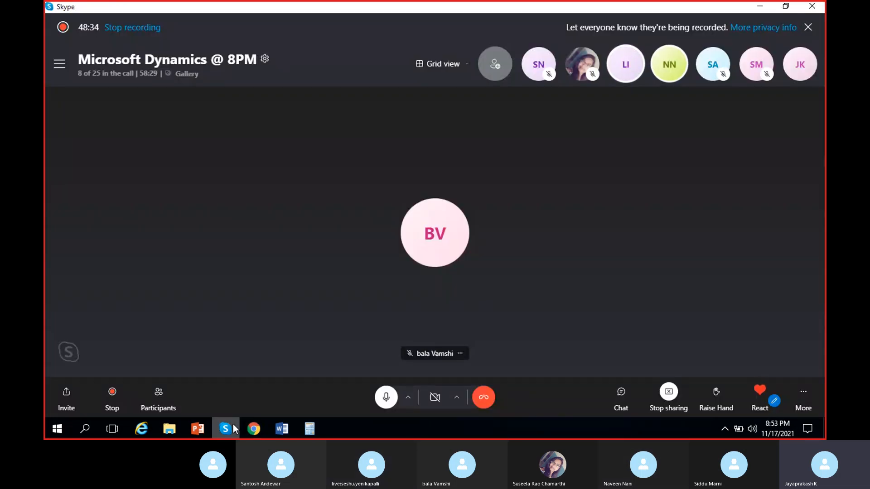
pyautogui.click(234, 428)
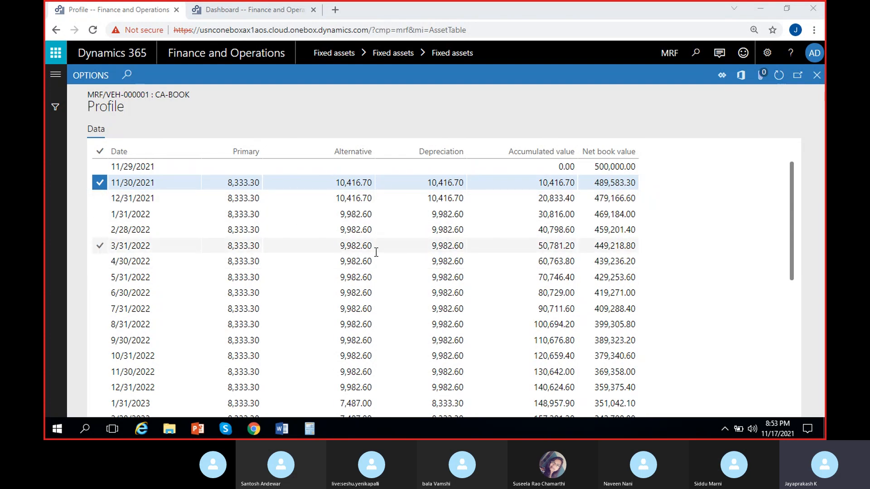
# Step: Close the CA-Book profile and look through the inquiries and functions available for the book
pyautogui.click(817, 75)
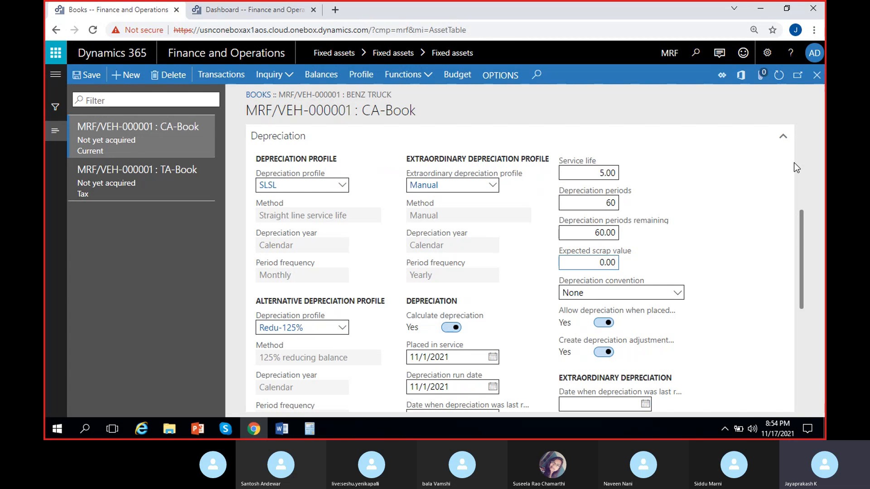
pyautogui.click(289, 79)
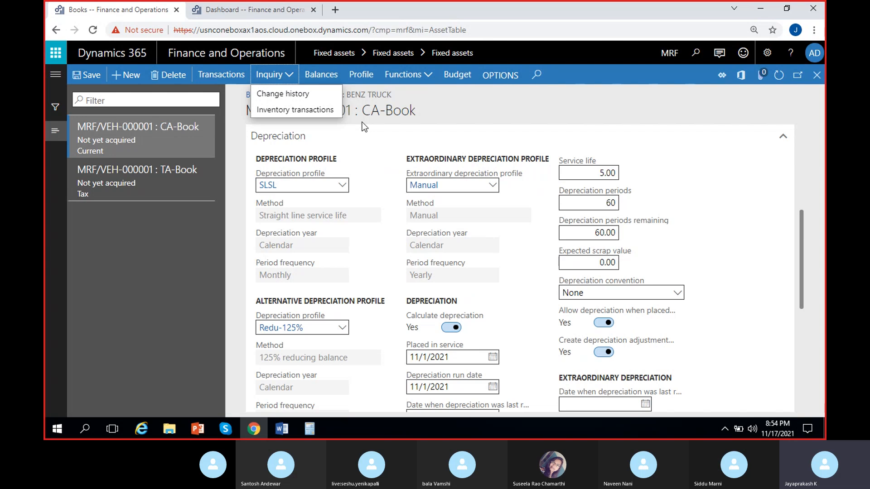
pyautogui.click(377, 101)
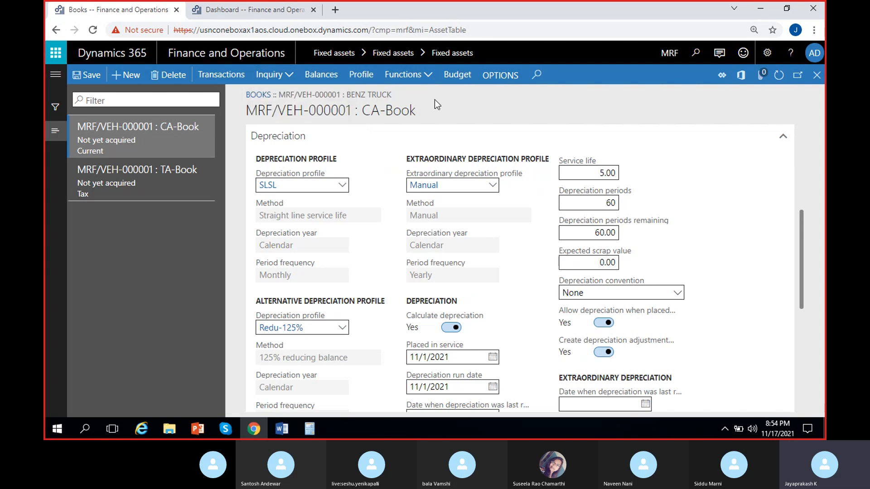
pyautogui.click(425, 75)
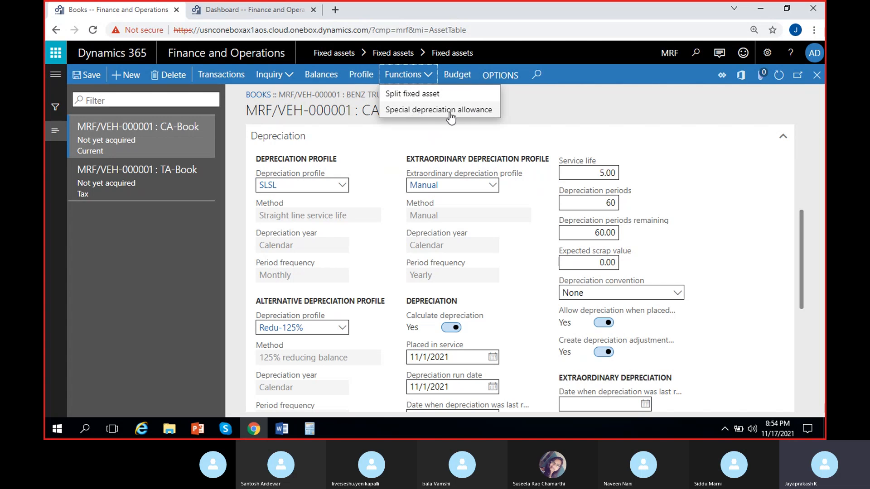
pyautogui.click(566, 117)
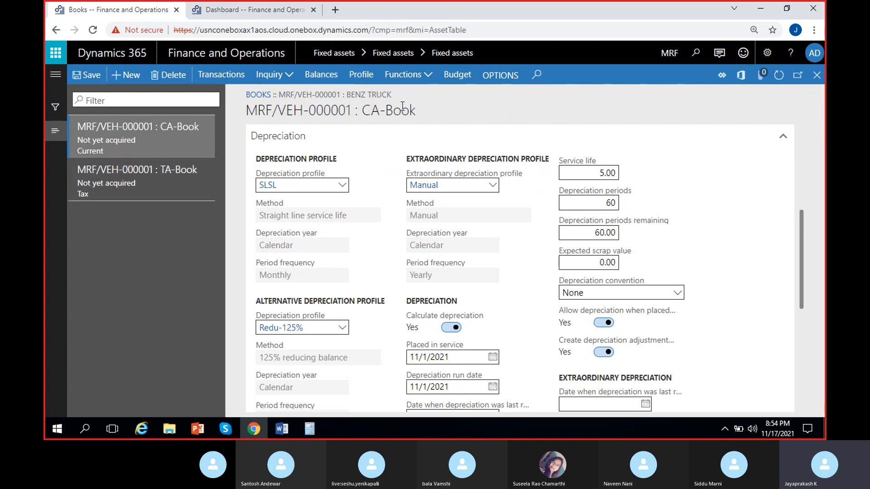
pyautogui.click(540, 111)
# Step: Select the TA-Book of the BENZ TRUCK, view its projected depreciation profile and return to the book
pyautogui.click(158, 179)
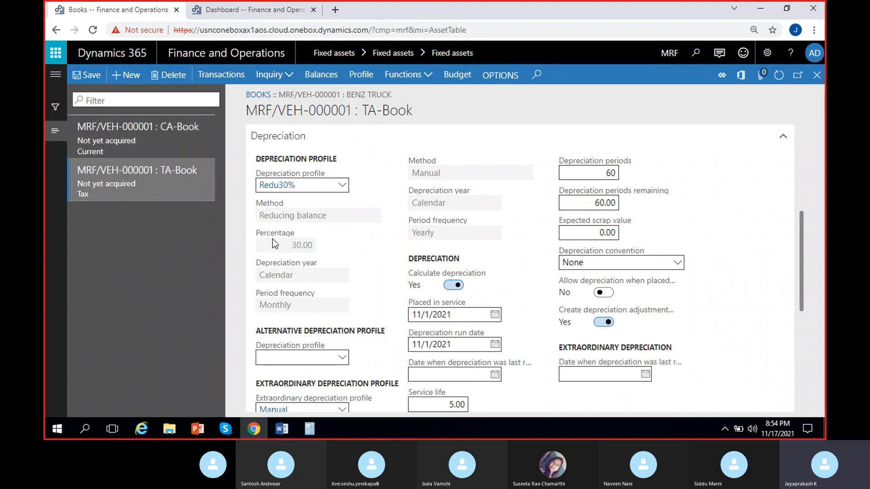
pyautogui.click(363, 76)
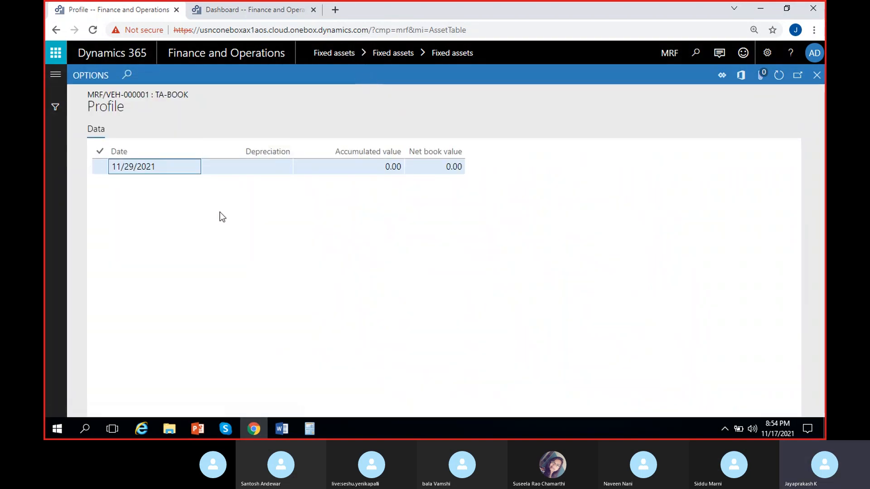
pyautogui.click(817, 76)
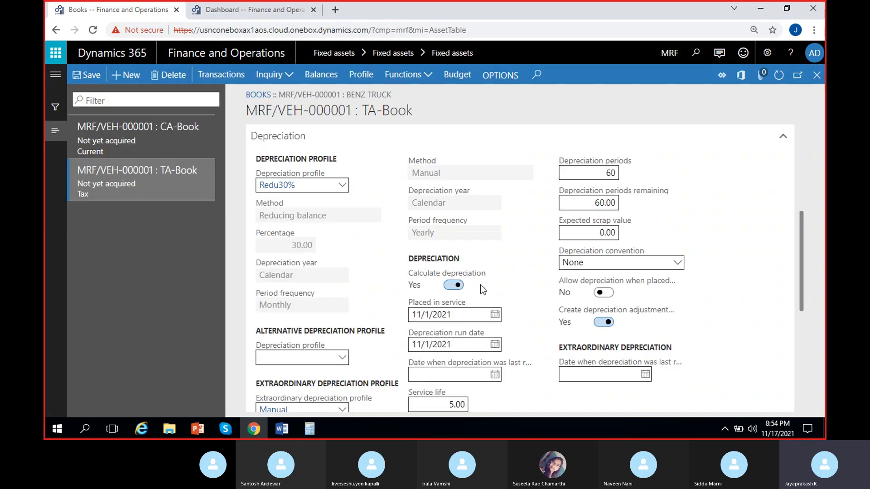
# Step: Review the TA-Book's depreciation settings and check its profile's accumulated value once more
pyautogui.scroll(-3, 361, 344)
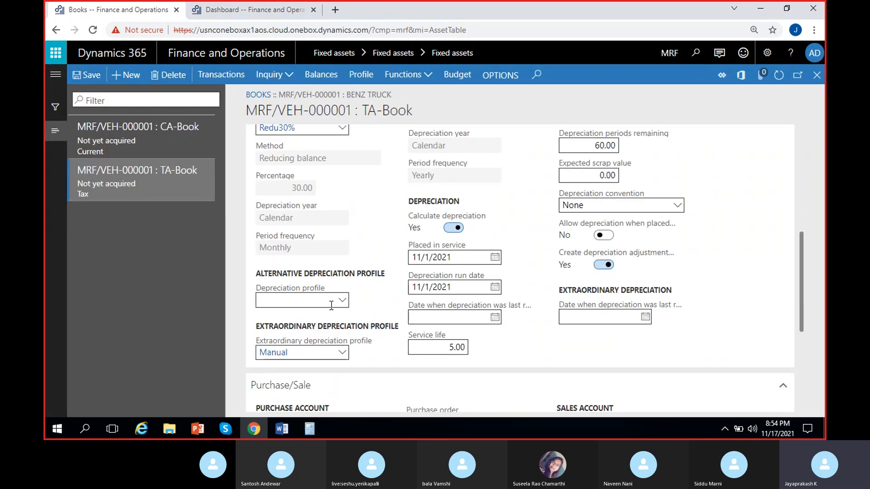
pyautogui.scroll(3, 342, 269)
pyautogui.scroll(2, 343, 270)
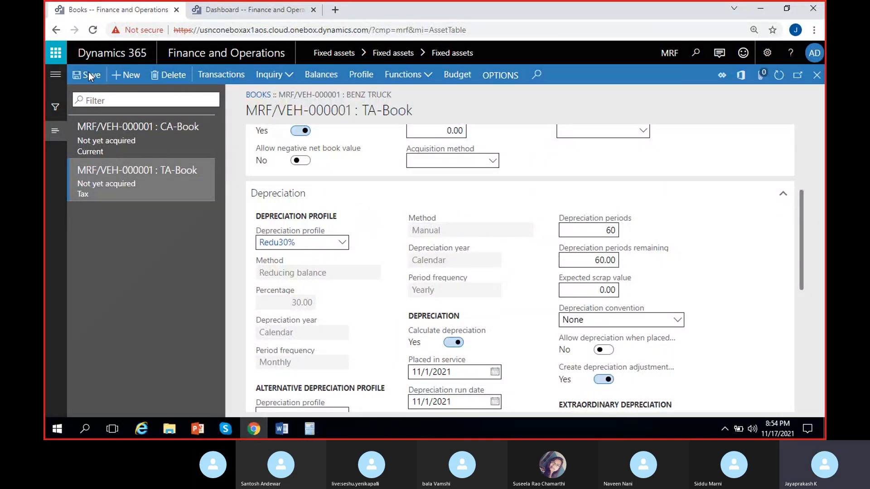
pyautogui.click(366, 75)
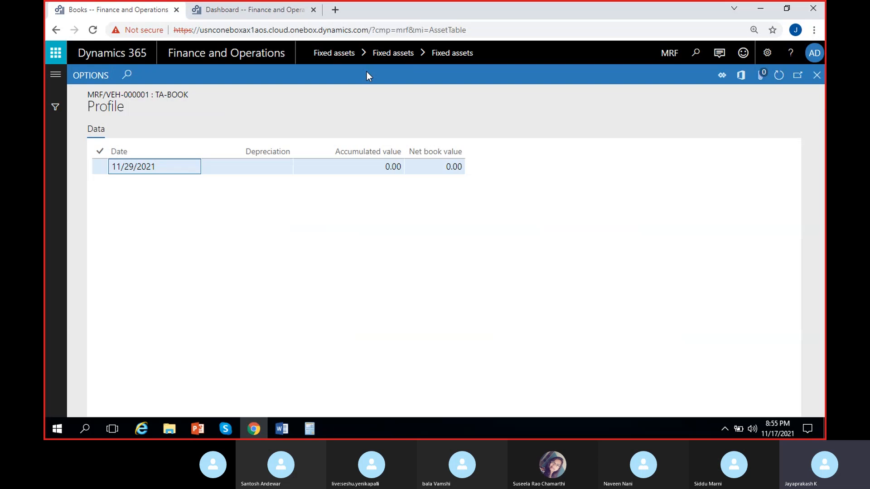
pyautogui.click(356, 171)
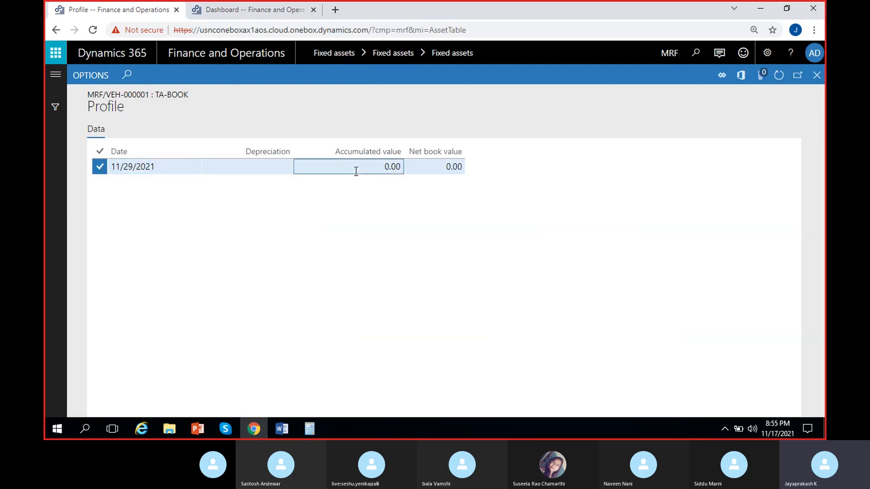
pyautogui.click(816, 75)
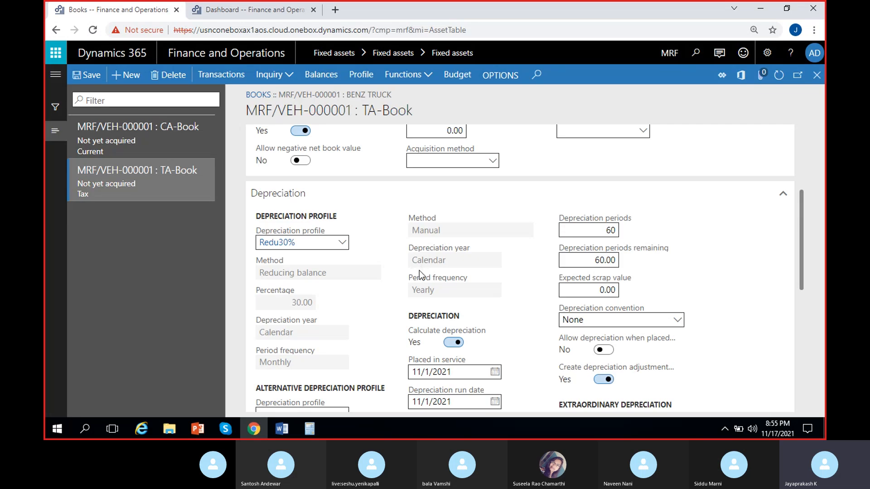
# Step: Set the TA-Book's acquisition price to 500,000.00 and save the book
pyautogui.click(427, 307)
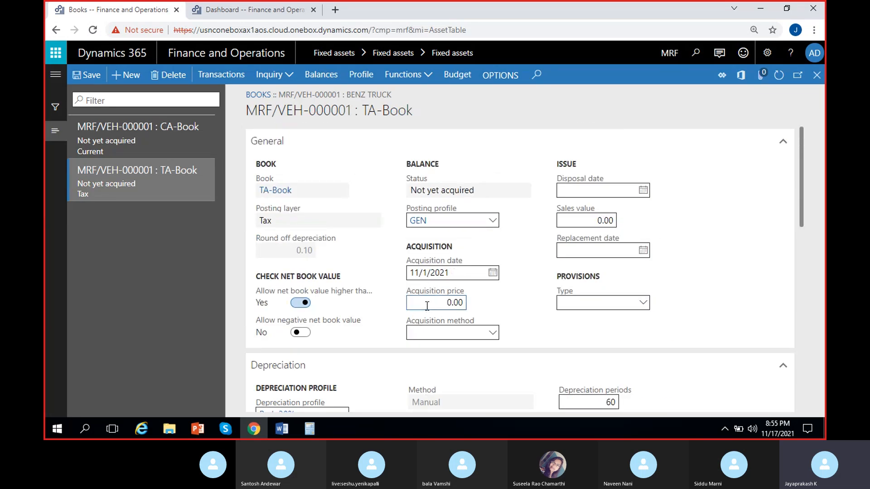
pyautogui.click(513, 312)
pyautogui.click(90, 78)
pyautogui.scroll(-2, 355, 316)
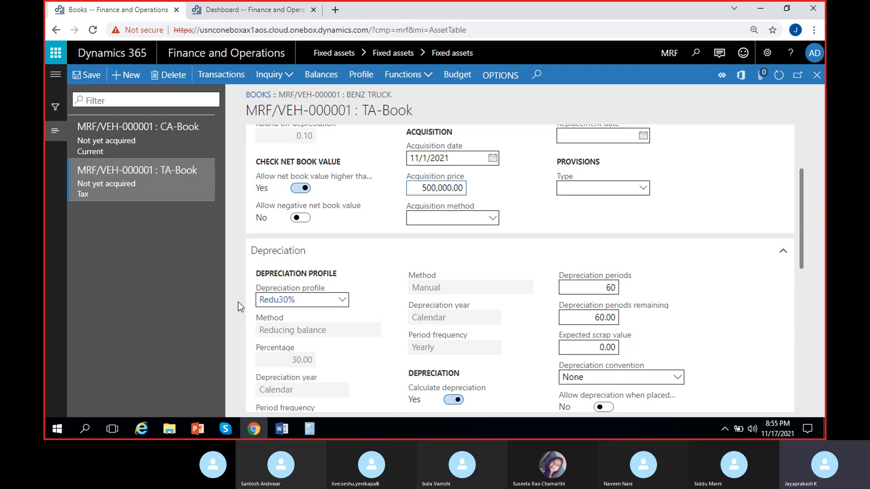
pyautogui.scroll(-2, 331, 336)
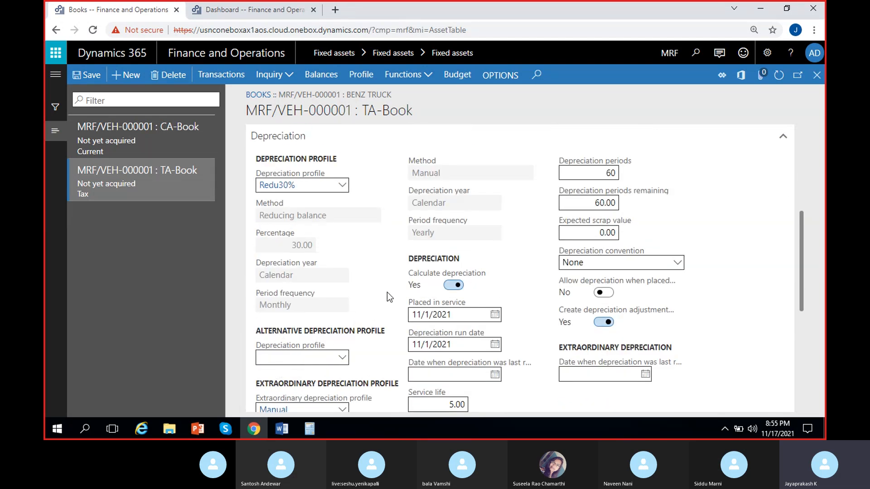
pyautogui.scroll(3, 387, 292)
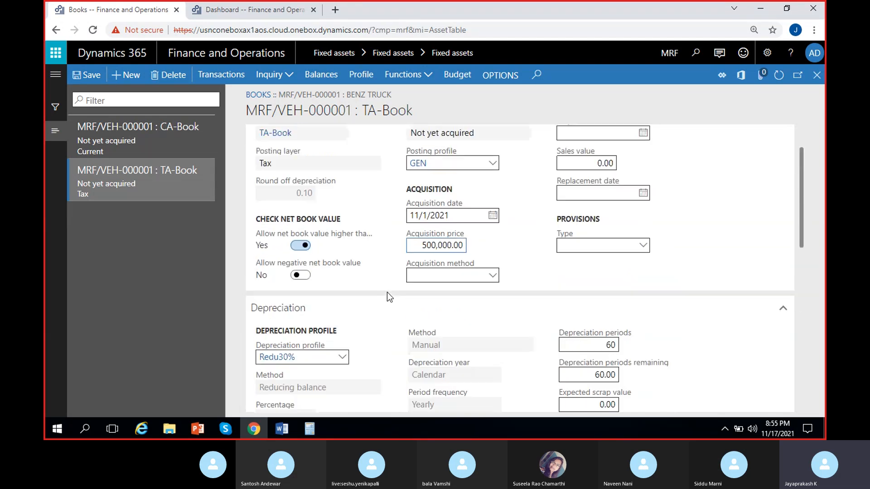
pyautogui.click(361, 75)
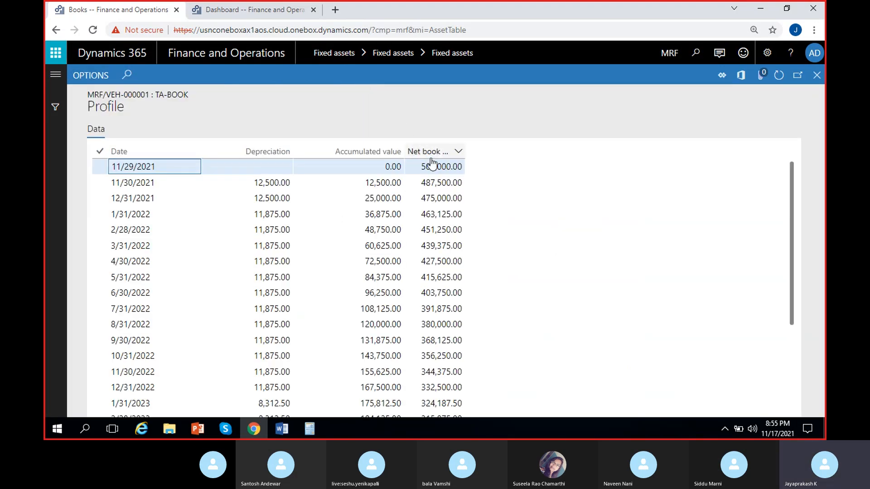
pyautogui.click(431, 165)
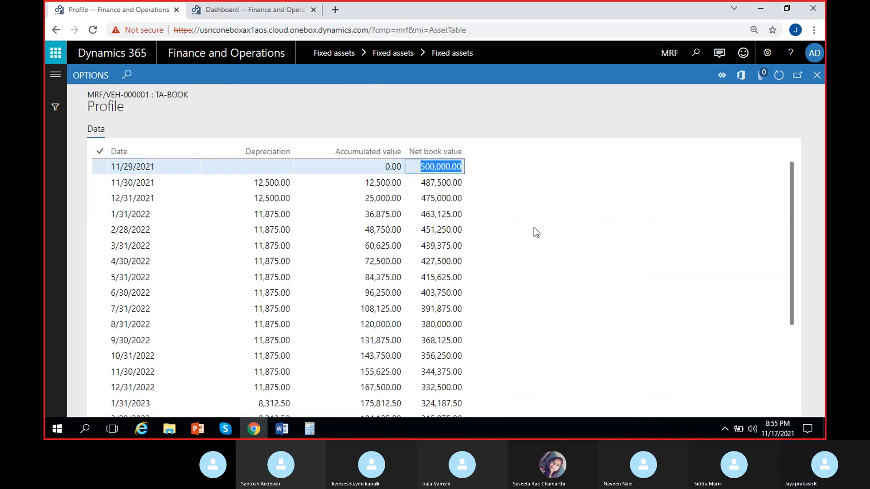
pyautogui.click(260, 184)
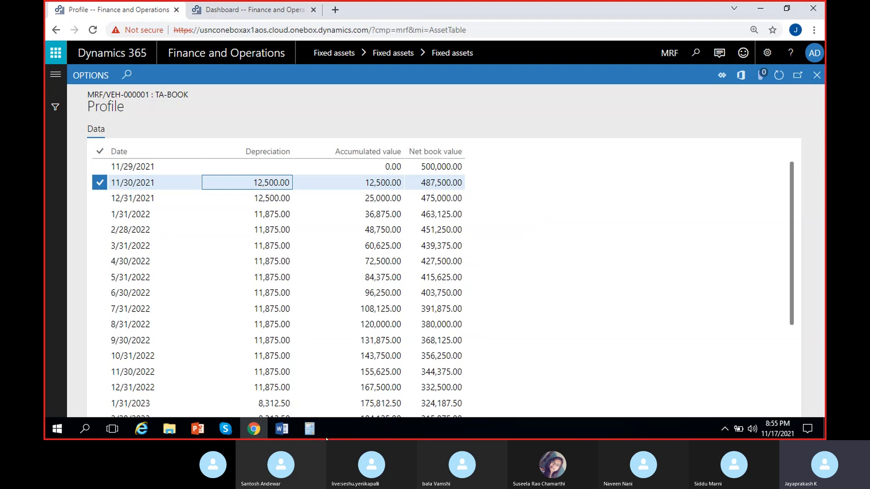
# Step: Calculate 150000 divided by 12 in the calculator to check the TA-Book's first monthly depreciation amount
pyautogui.click(313, 430)
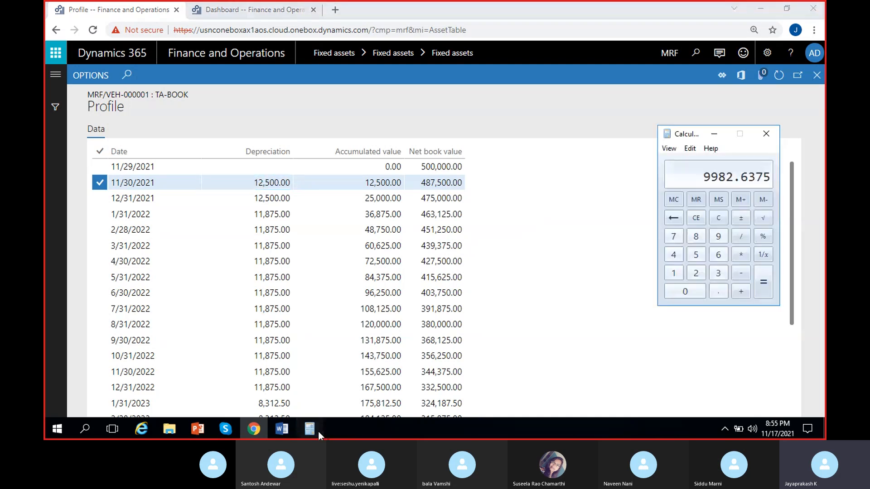
pyautogui.click(718, 217)
pyautogui.click(673, 273)
pyautogui.click(695, 254)
pyautogui.click(687, 297)
pyautogui.click(687, 297)
pyautogui.click(687, 297)
pyautogui.click(687, 298)
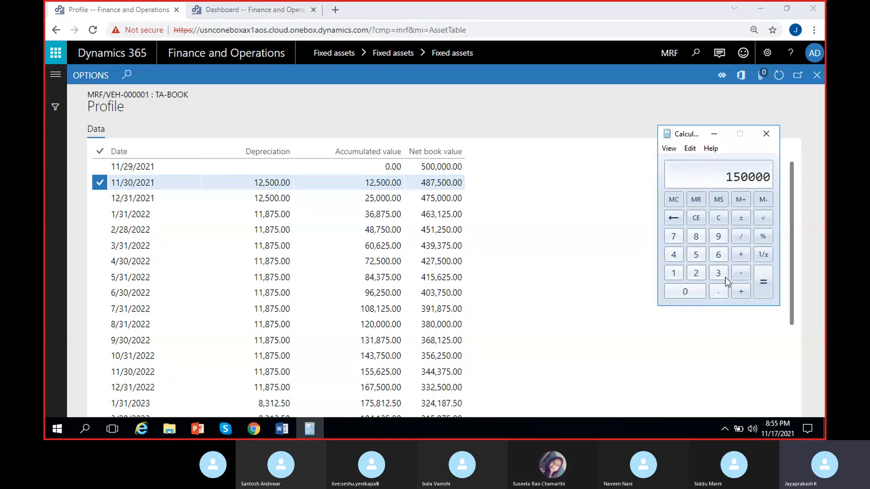
pyautogui.click(741, 237)
pyautogui.click(679, 273)
pyautogui.click(696, 273)
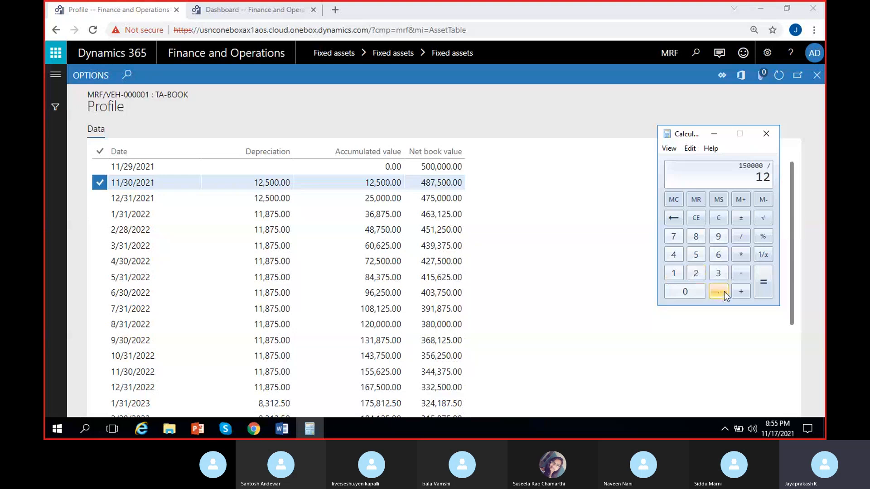
pyautogui.click(763, 283)
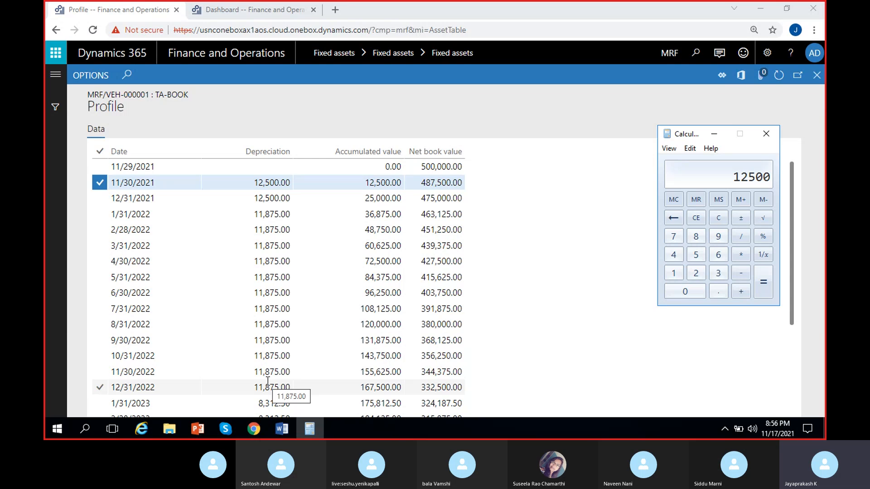
# Step: Examine the TA-Book profile through its last period, including the 10/31/2026 depreciation, and return to the book
pyautogui.scroll(-3, 268, 380)
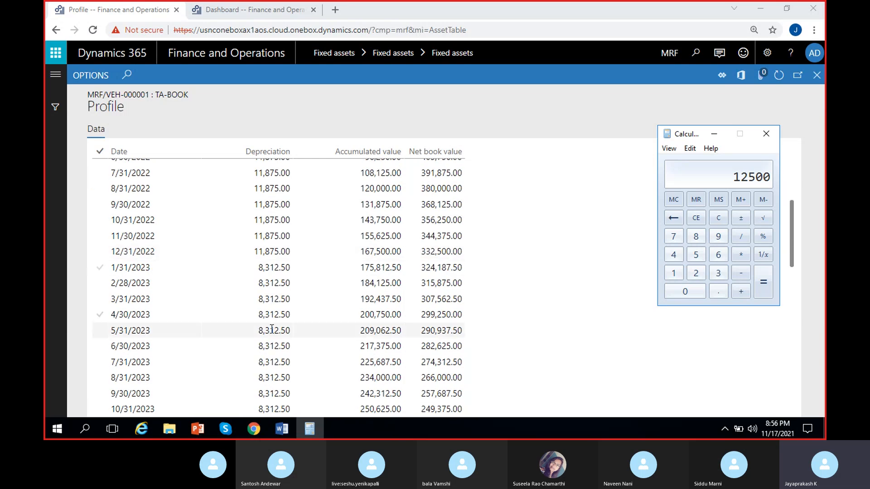
pyautogui.scroll(-5, 274, 367)
pyautogui.scroll(-7, 278, 362)
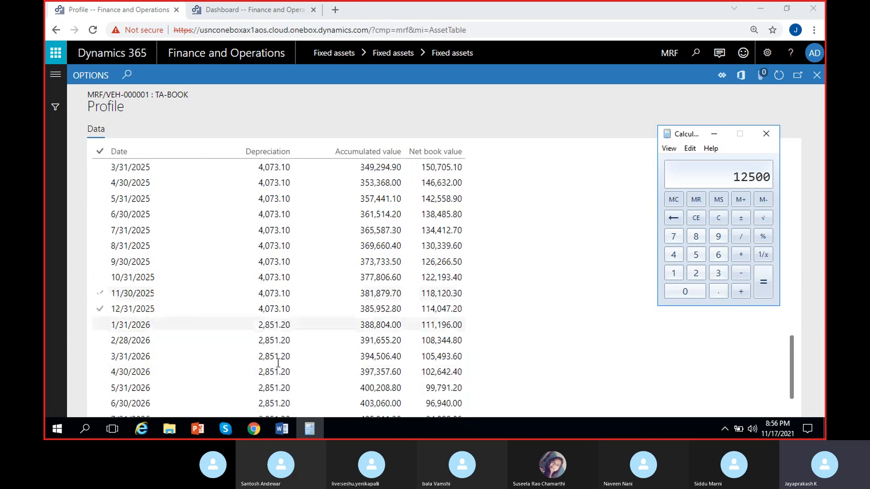
pyautogui.click(208, 393)
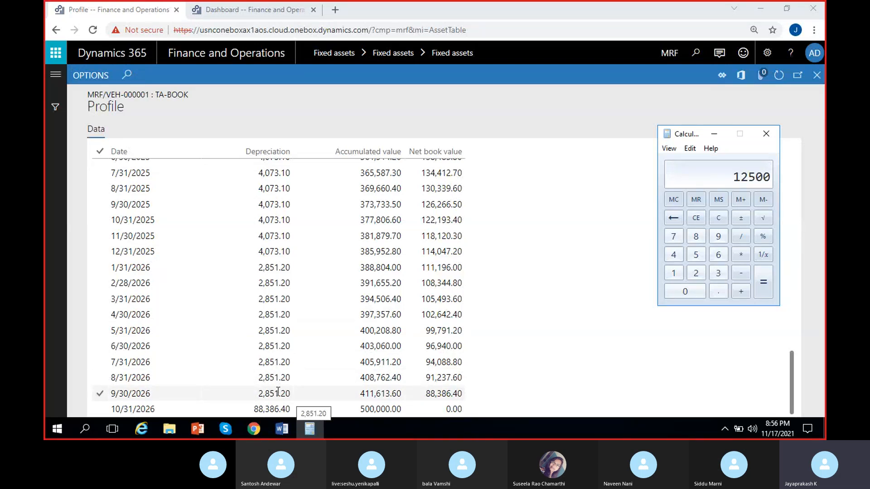
pyautogui.scroll(15, 194, 332)
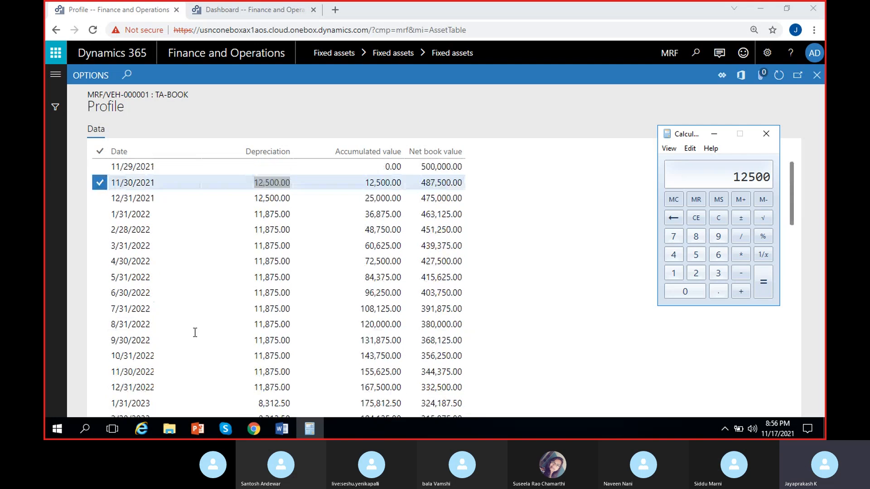
pyautogui.scroll(-15, 189, 270)
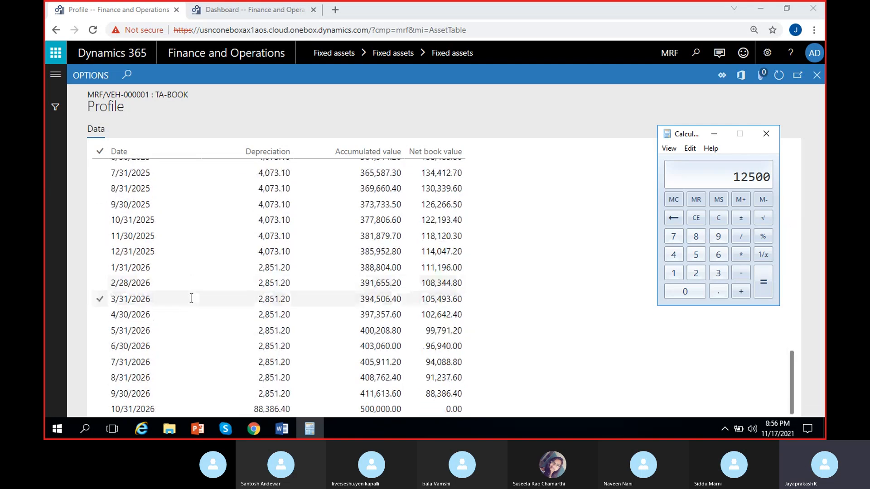
pyautogui.click(156, 411)
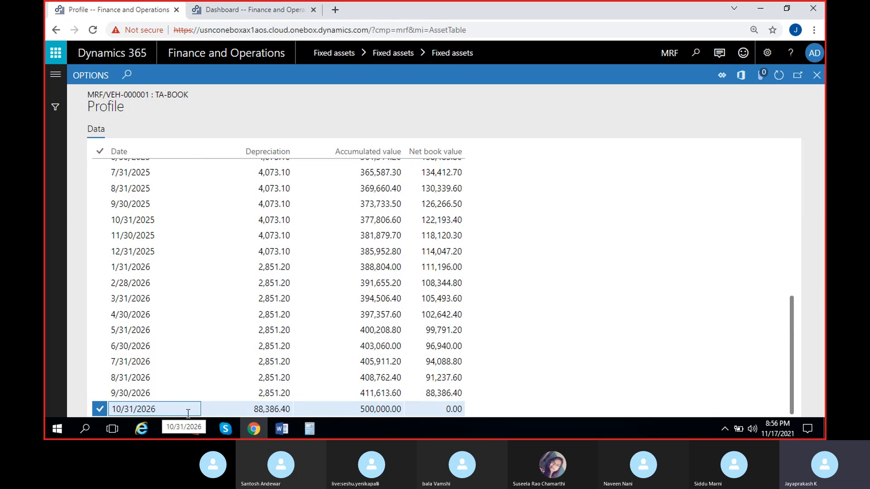
pyautogui.click(251, 410)
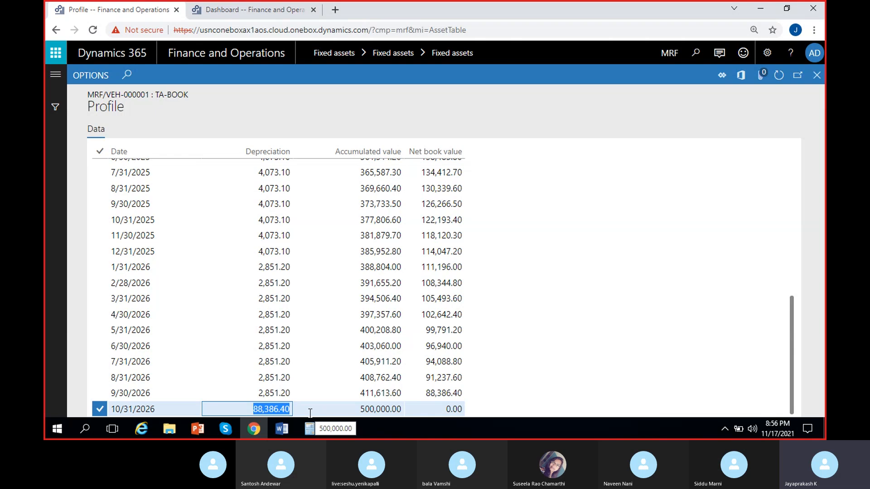
pyautogui.click(820, 79)
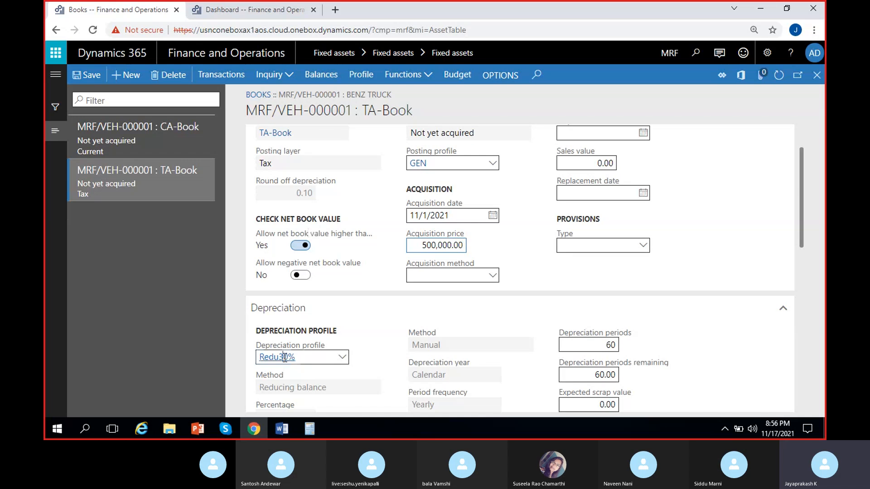
# Step: Open the TA-Book's Redu30% depreciation profile, set Full depreciation to No, save it, and refresh the book
pyautogui.click(284, 361)
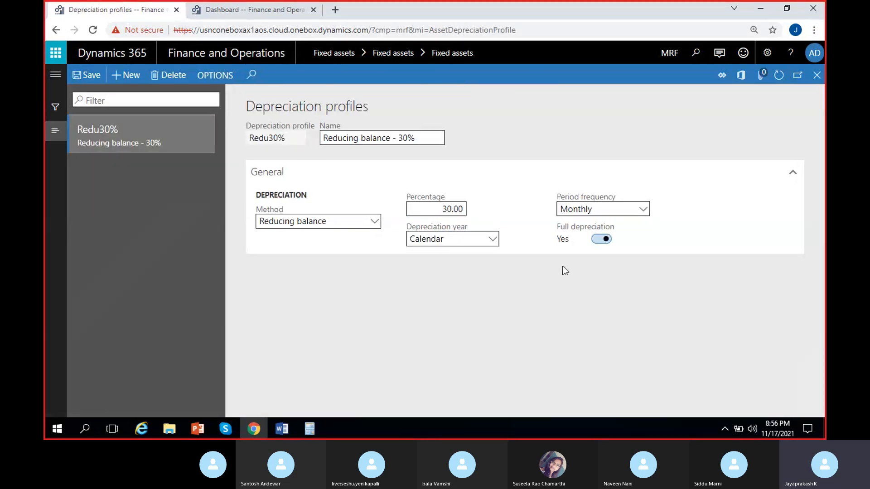
pyautogui.click(596, 242)
pyautogui.click(607, 266)
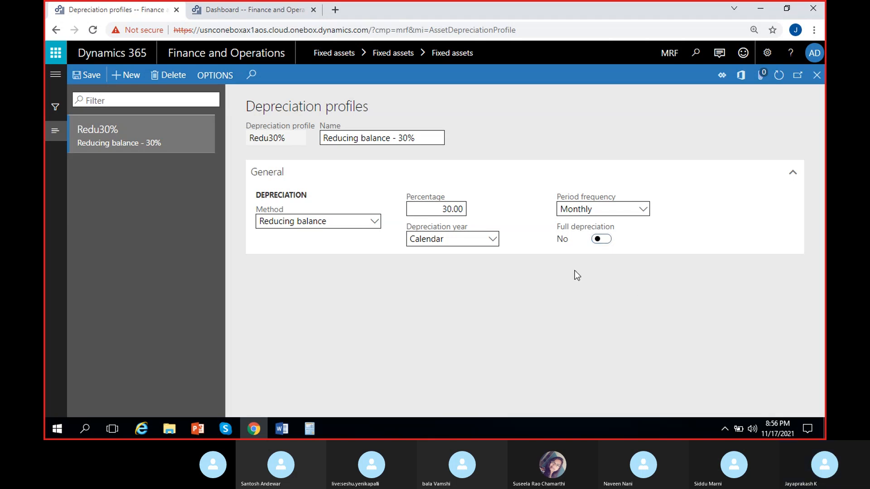
pyautogui.click(81, 81)
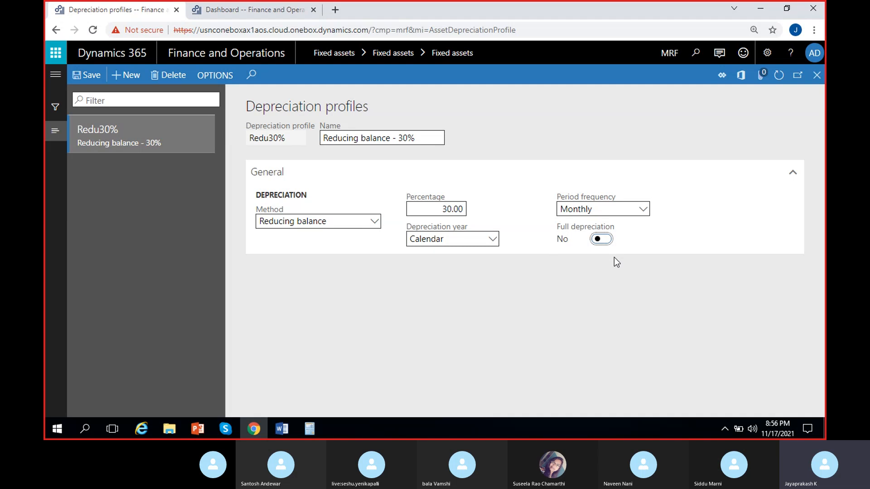
pyautogui.click(816, 74)
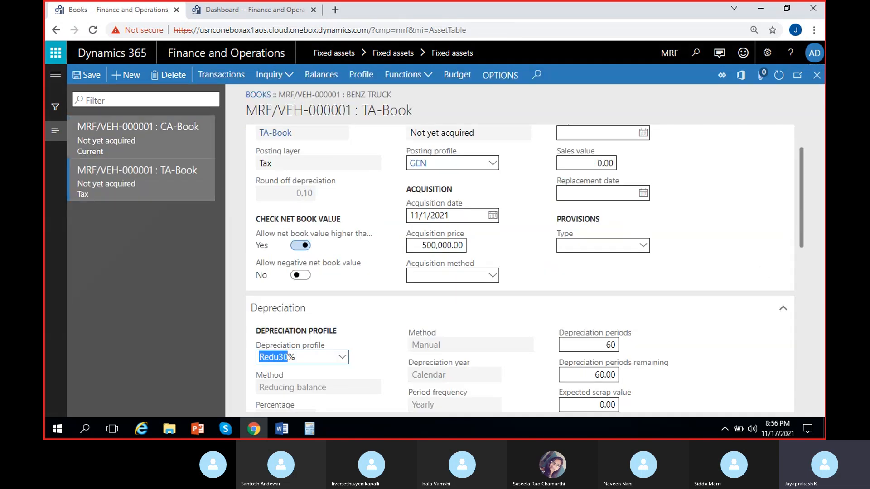
pyautogui.click(778, 76)
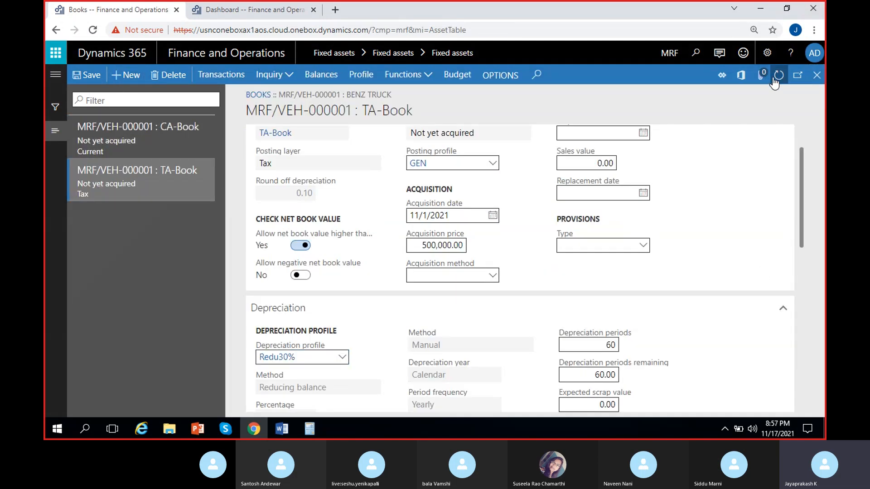
# Step: Open the TA-Book's projected depreciation profile and examine its periods through the last row, 2/28/2045
pyautogui.click(360, 79)
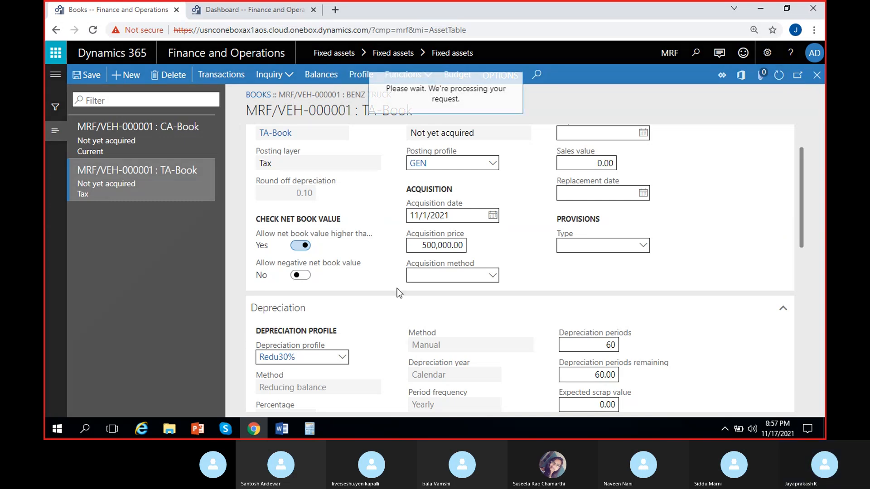
pyautogui.scroll(-20, 371, 340)
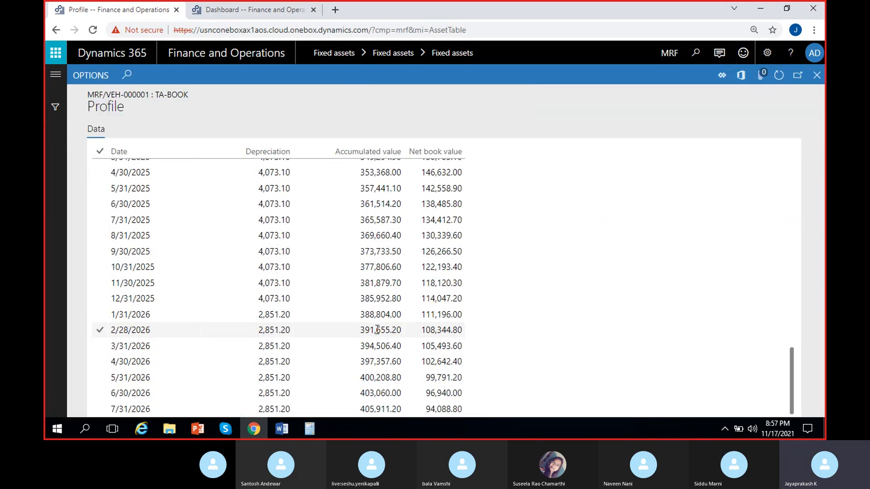
pyautogui.scroll(-20, 376, 335)
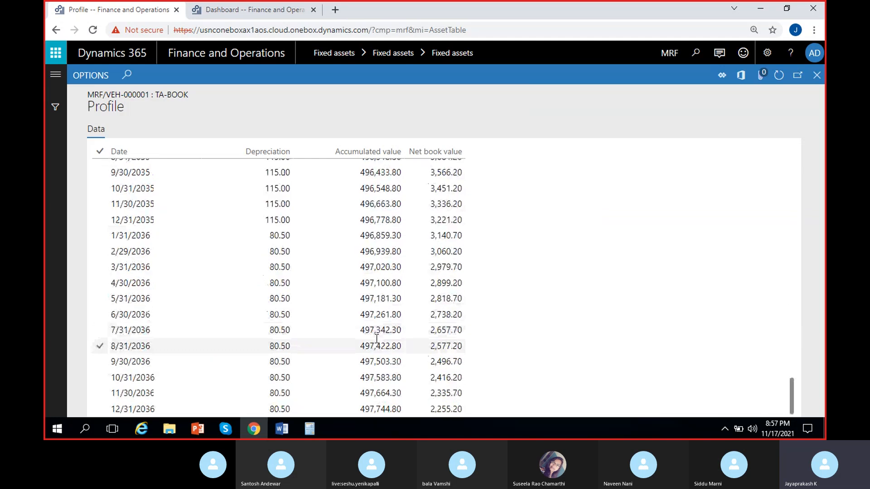
pyautogui.scroll(-12, 376, 347)
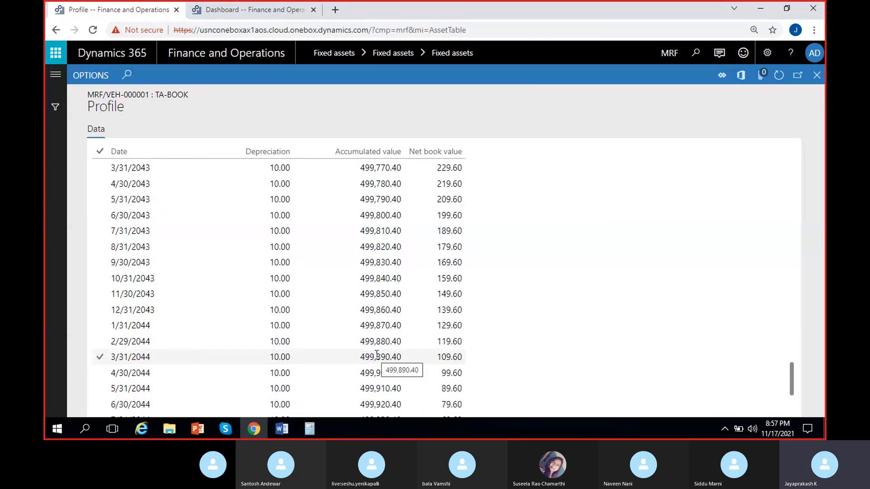
pyautogui.press('Down')
pyautogui.press('Down')
pyautogui.press('Down')
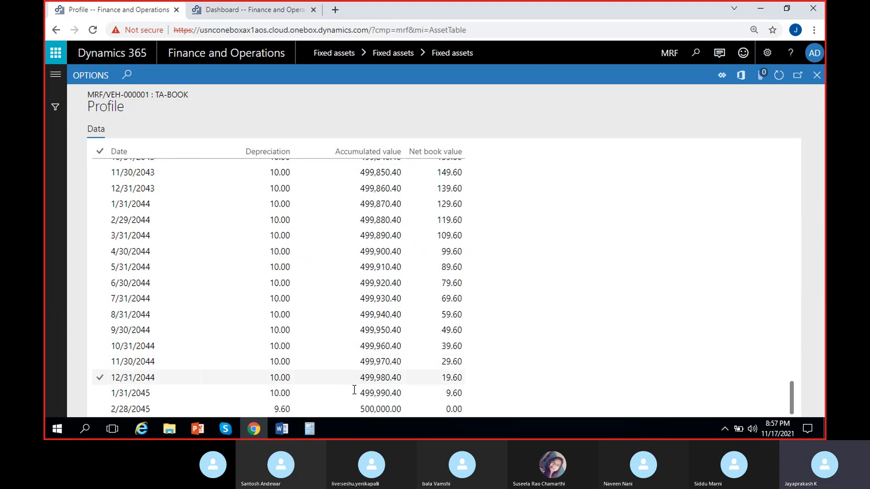
pyautogui.scroll(9, 276, 323)
pyautogui.scroll(20, 276, 323)
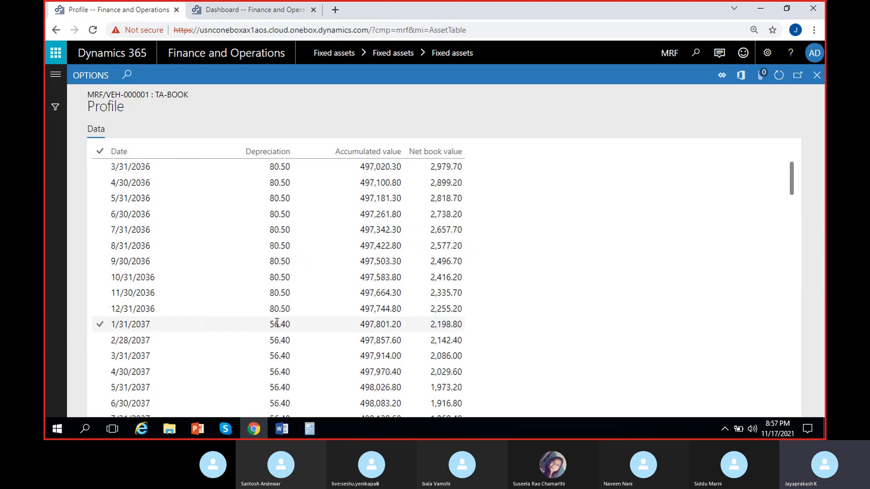
pyautogui.scroll(10, 276, 323)
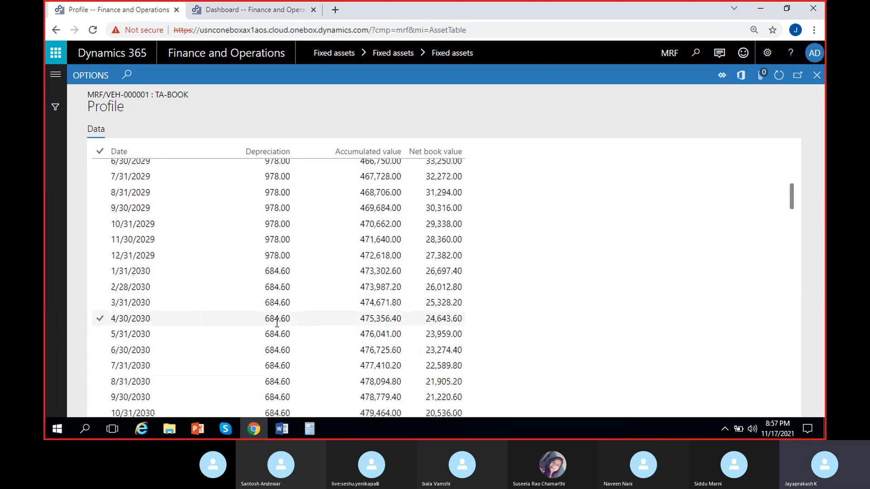
pyautogui.scroll(-20, 284, 339)
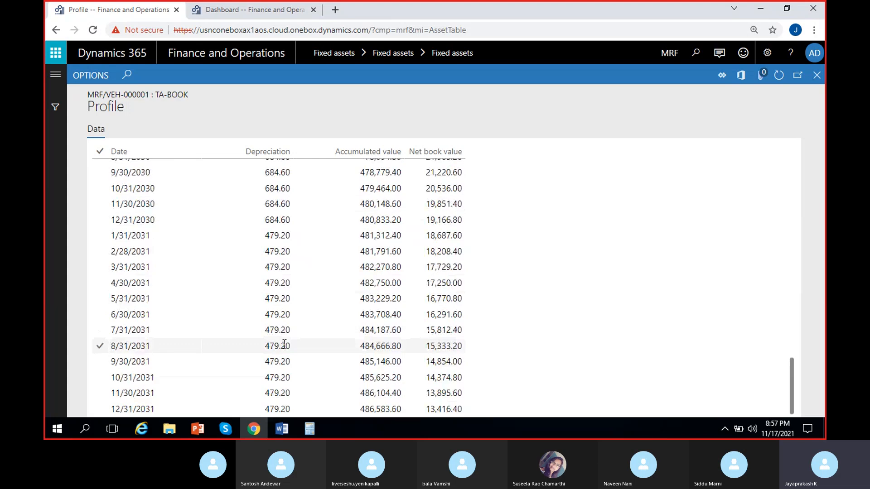
pyautogui.scroll(-20, 287, 359)
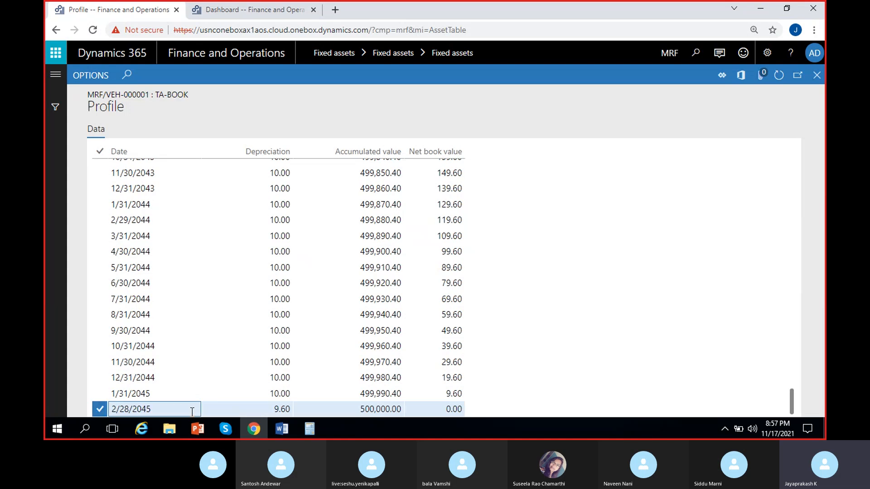
# Step: Go back through the profile's earlier periods and examine the depreciation on 10/31/2026 and 12/31/2026
pyautogui.scroll(5, 301, 391)
pyautogui.scroll(20, 300, 390)
pyautogui.scroll(10, 311, 332)
pyautogui.scroll(16, 312, 332)
pyautogui.scroll(10, 311, 332)
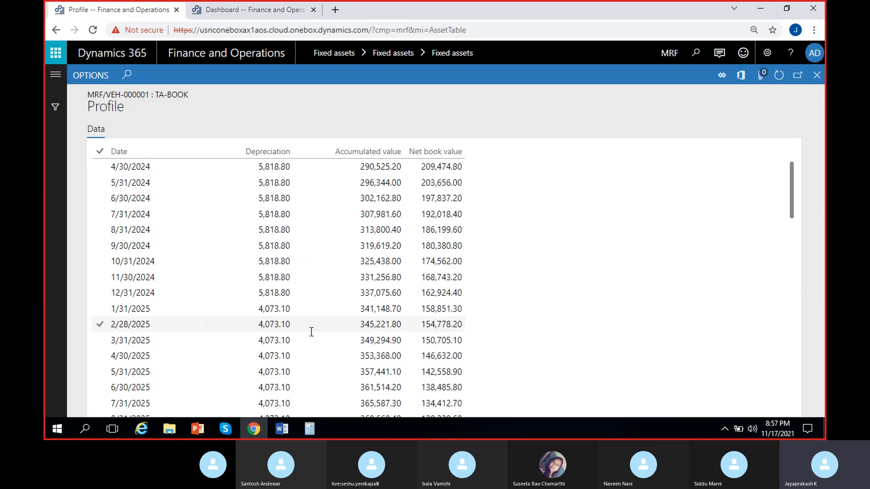
pyautogui.scroll(-1, 311, 332)
pyautogui.scroll(-12, 288, 345)
pyautogui.scroll(6, 288, 345)
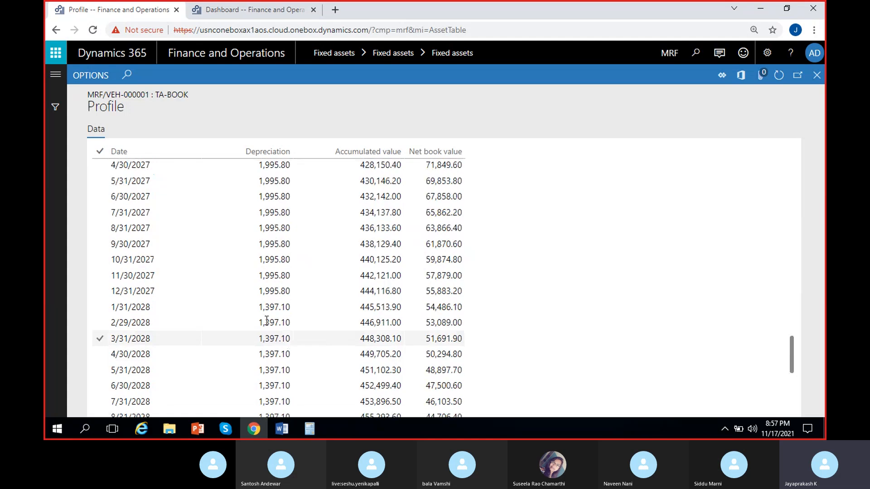
pyautogui.scroll(11, 285, 276)
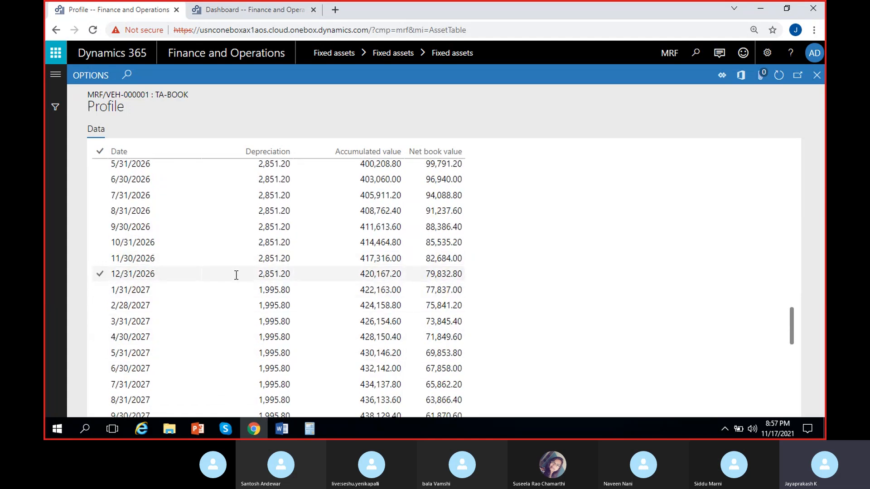
pyautogui.click(281, 243)
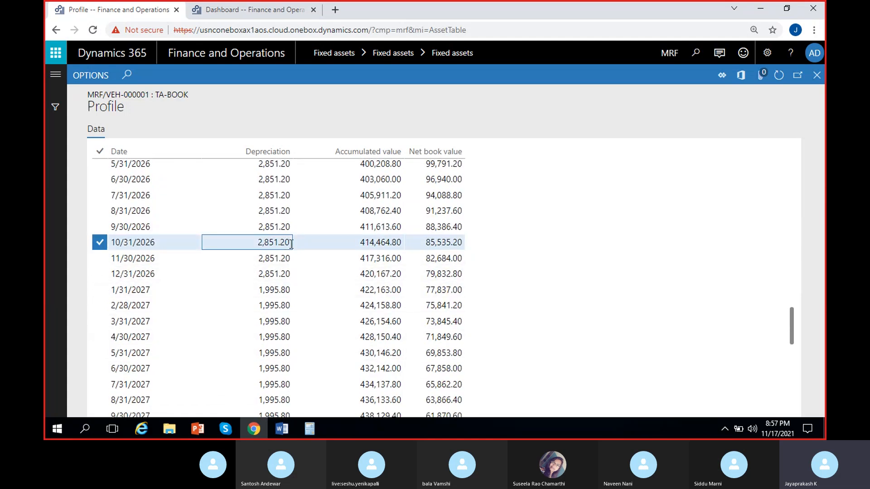
pyautogui.click(279, 272)
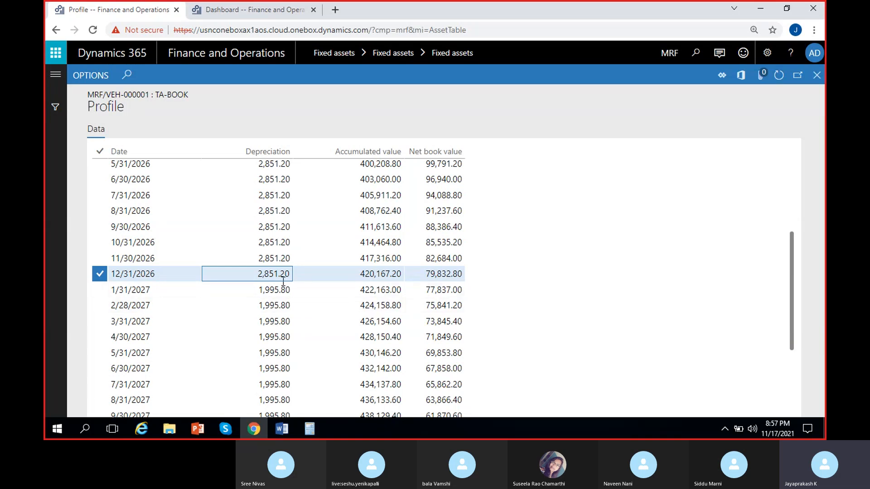
pyautogui.click(271, 249)
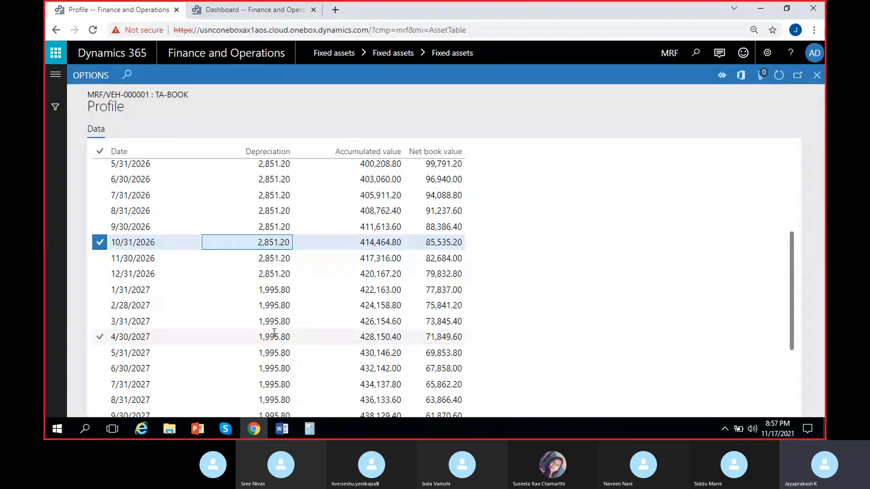
# Step: Examine the TA-Book profile's depreciation periods after 10/31/2026 through the last row, 2/28/2045
pyautogui.scroll(-3, 273, 336)
pyautogui.scroll(6, 271, 329)
pyautogui.scroll(-4, 271, 329)
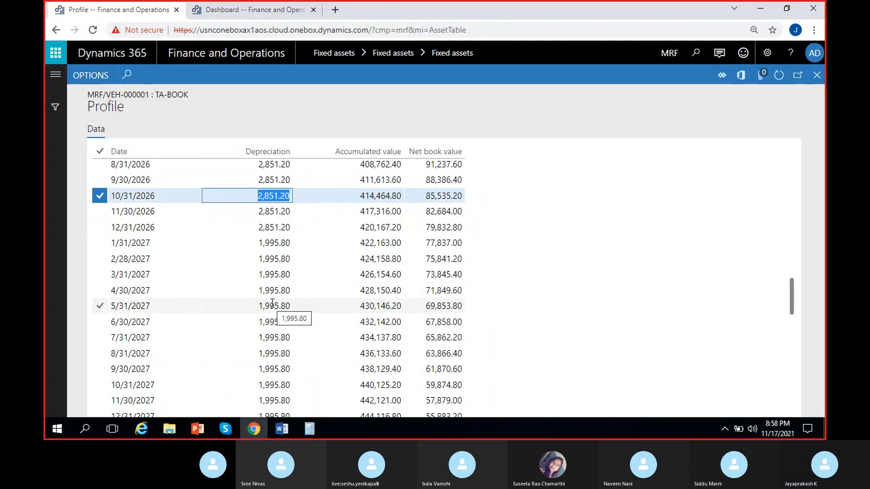
pyautogui.scroll(-13, 276, 312)
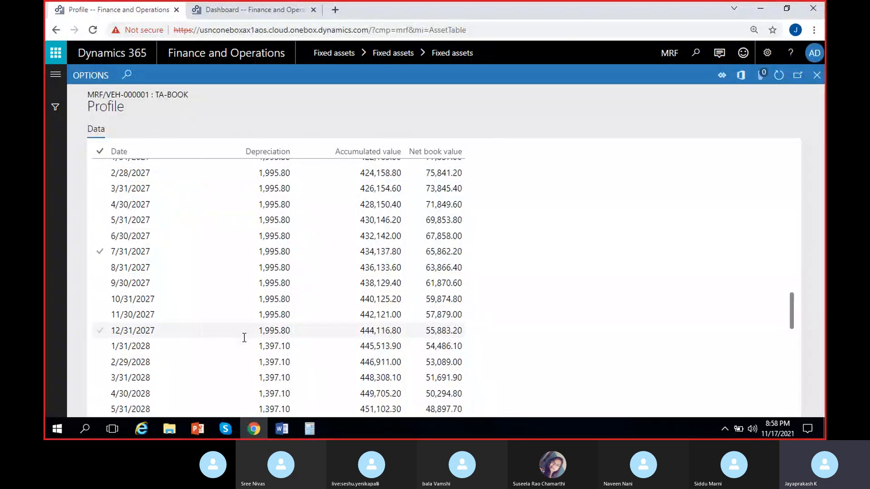
pyautogui.scroll(-19, 240, 372)
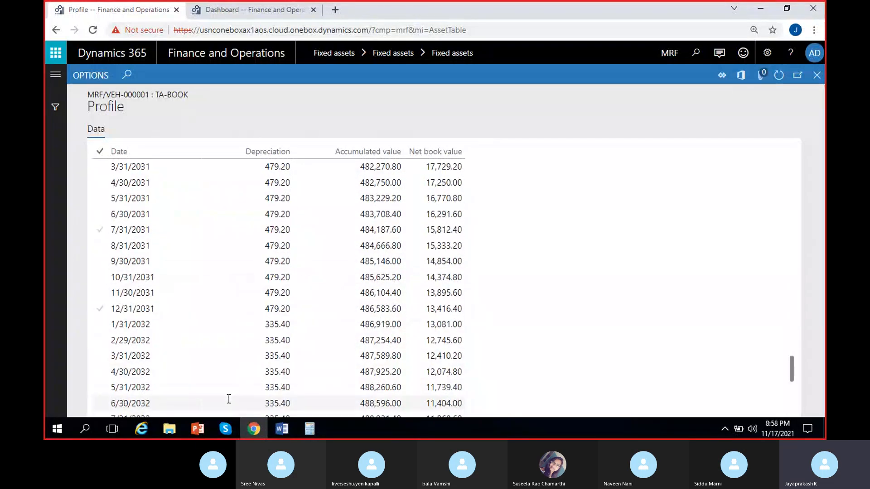
pyautogui.scroll(-20, 242, 375)
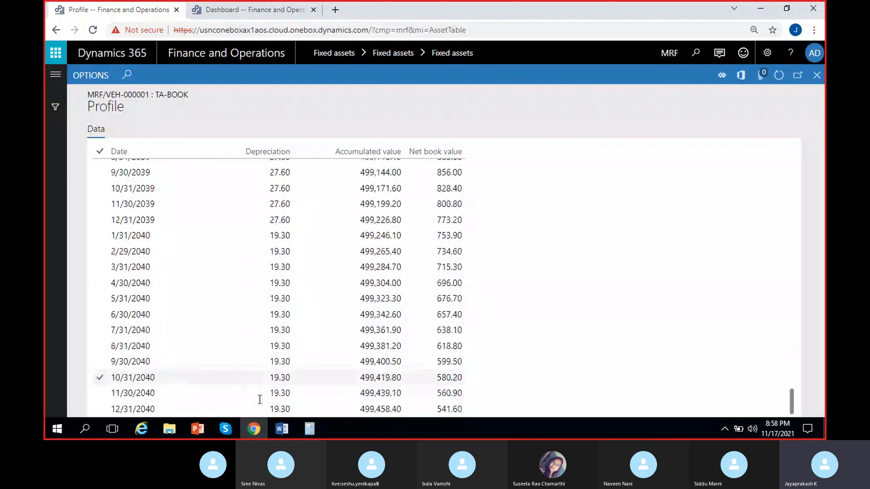
pyautogui.scroll(-3, 258, 393)
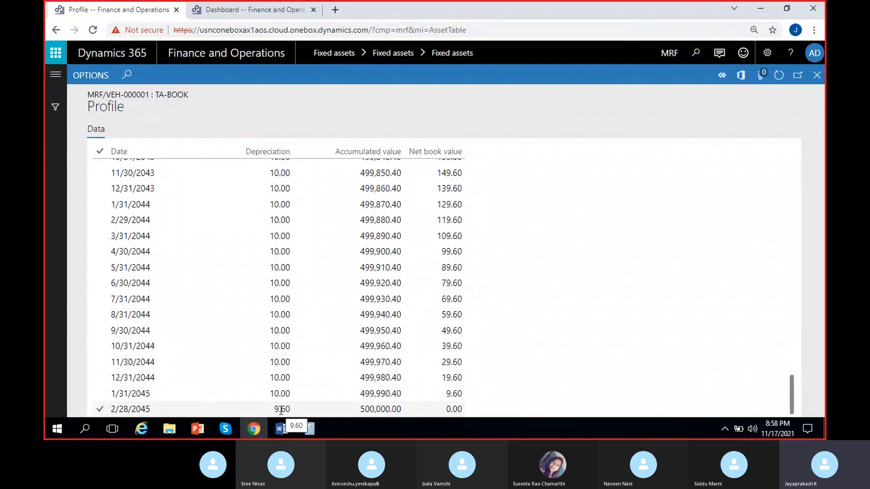
# Step: Go back to the profile's 2031 periods, examine the 10/31/2031 depreciation, and return to the TA-Book
pyautogui.scroll(20, 239, 302)
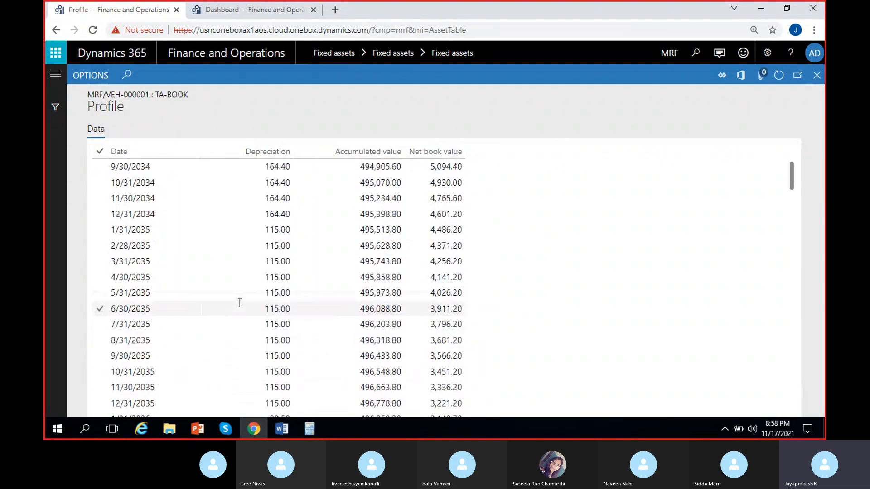
pyautogui.scroll(7, 240, 303)
pyautogui.scroll(5, 210, 293)
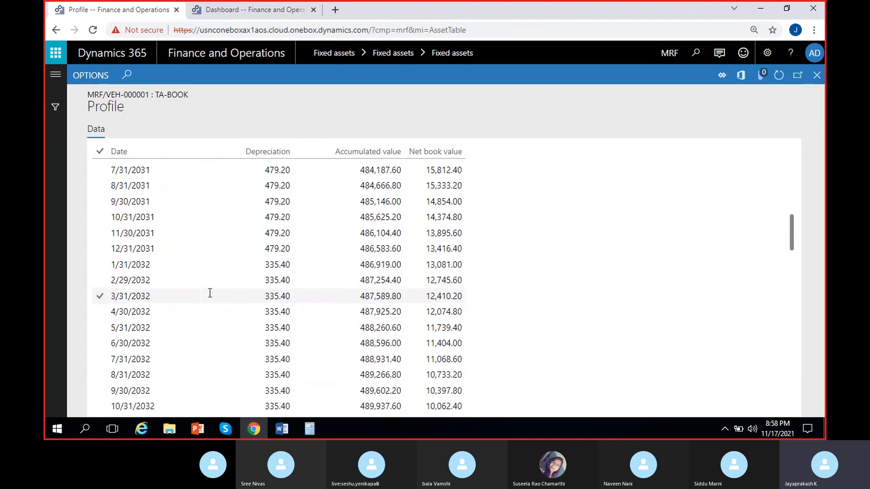
pyautogui.click(223, 218)
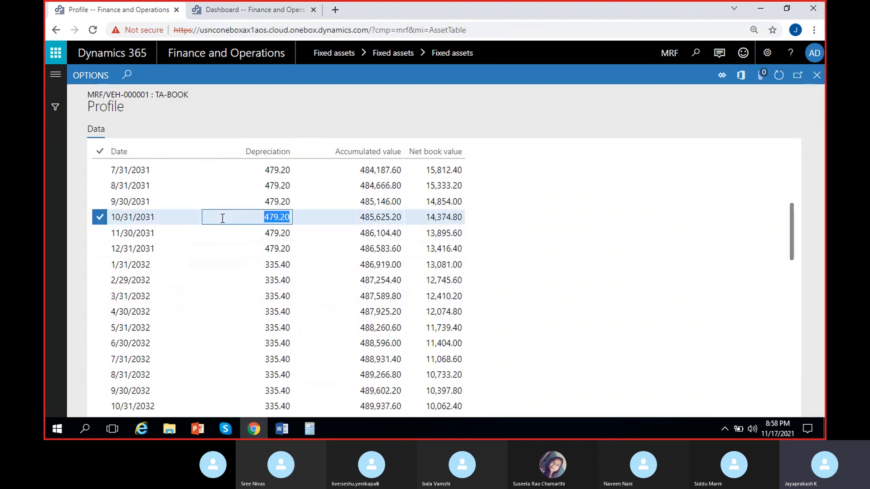
pyautogui.scroll(15, 223, 218)
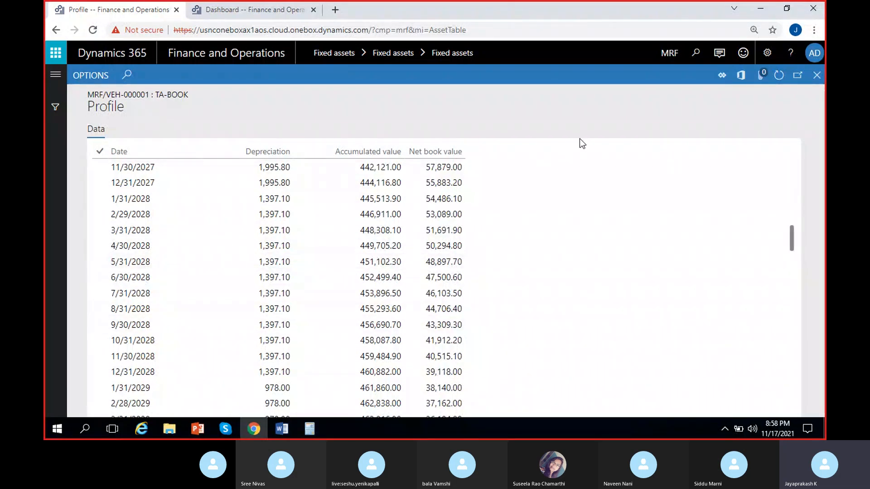
pyautogui.click(817, 75)
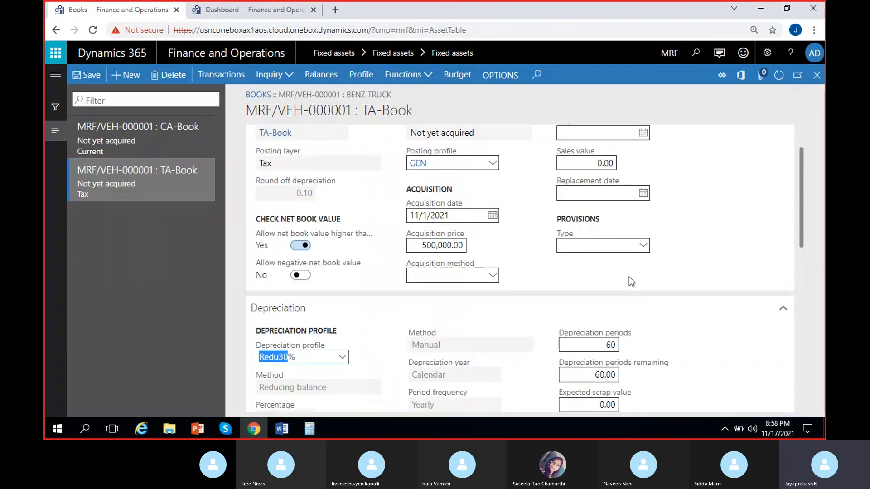
# Step: Open the TA-Book's Redu30% depreciation profile, set Full depreciation to Yes, return to the book, and refresh it
pyautogui.scroll(-2, 638, 289)
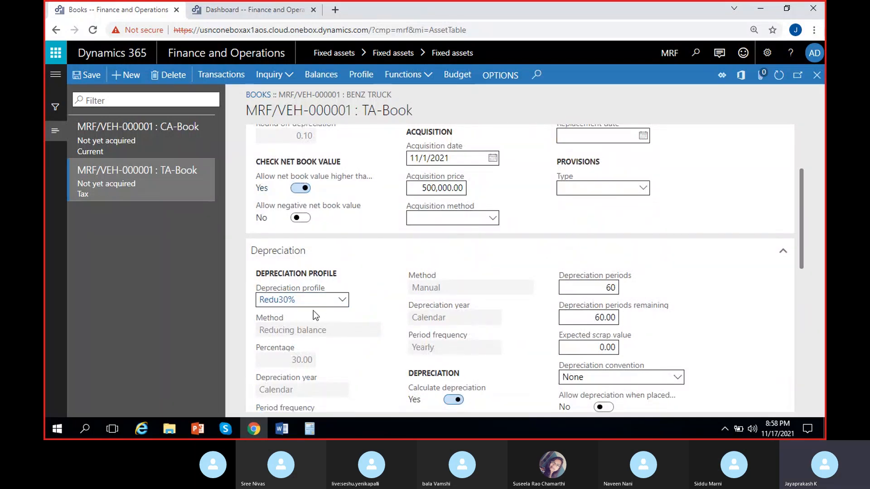
pyautogui.click(283, 300)
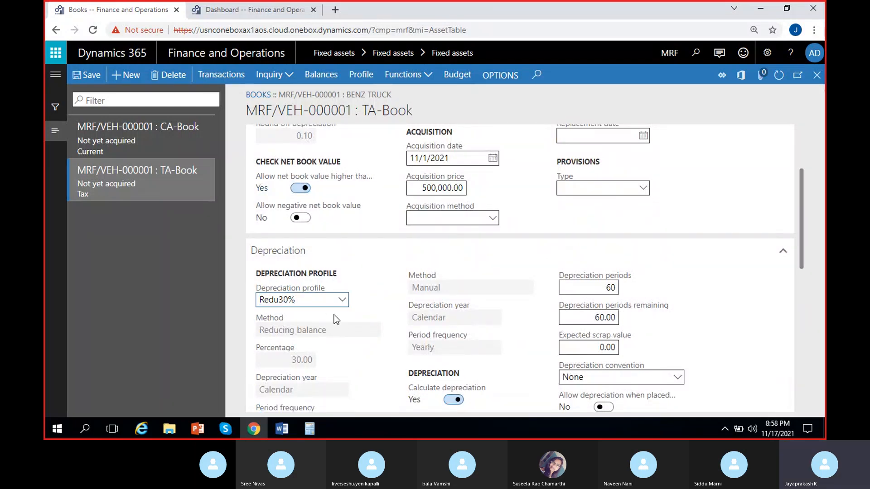
pyautogui.tripleClick(280, 301)
pyautogui.rightClick(341, 301)
pyautogui.click(365, 354)
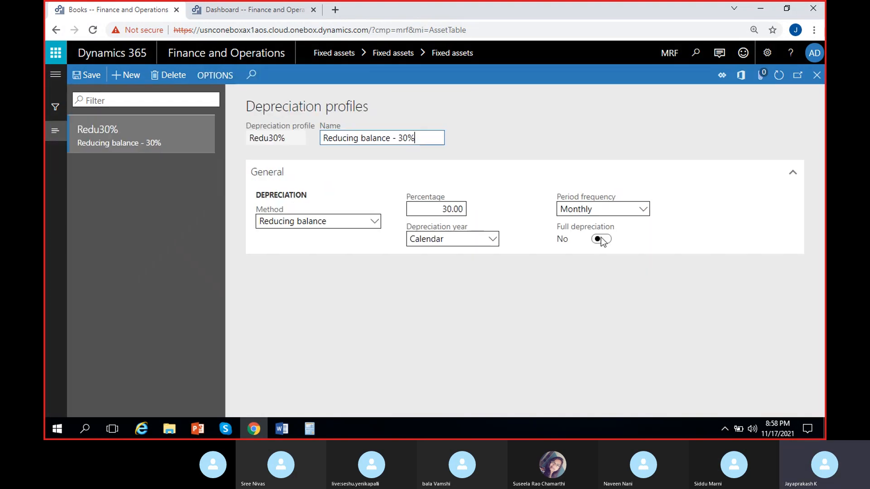
pyautogui.click(601, 239)
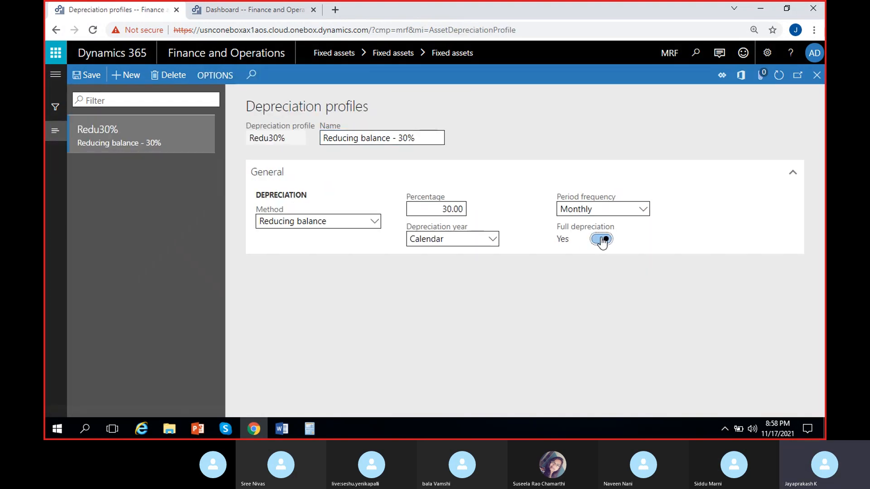
pyautogui.click(810, 80)
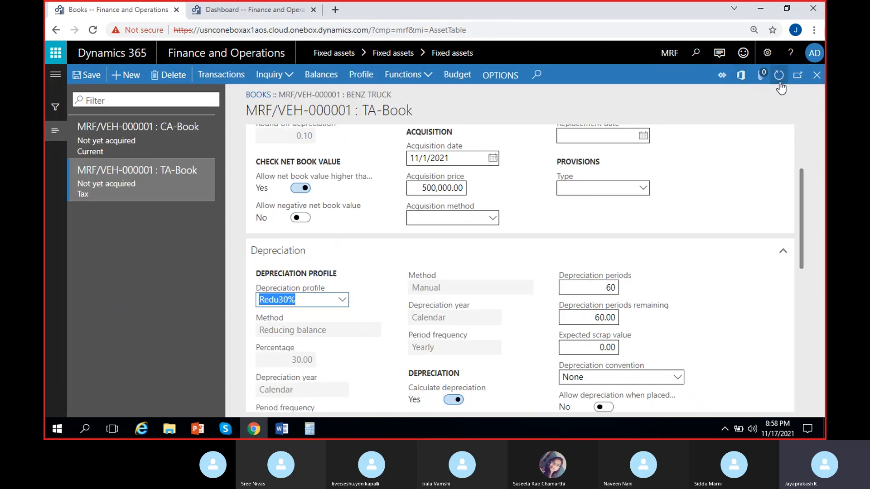
pyautogui.click(777, 78)
# Step: Open the TA-Book's projected depreciation profile, examine its last period, 10/31/2026, and return to the book
pyautogui.click(361, 76)
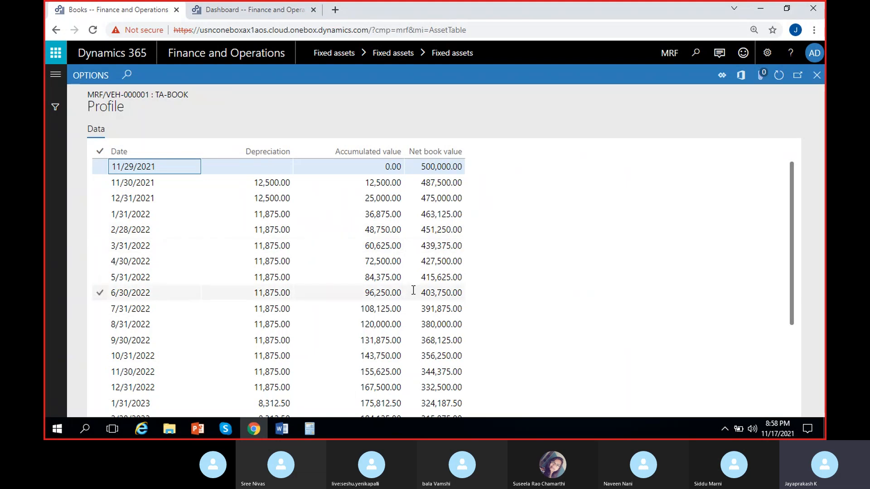
pyautogui.scroll(-3, 419, 325)
pyautogui.scroll(-10, 419, 325)
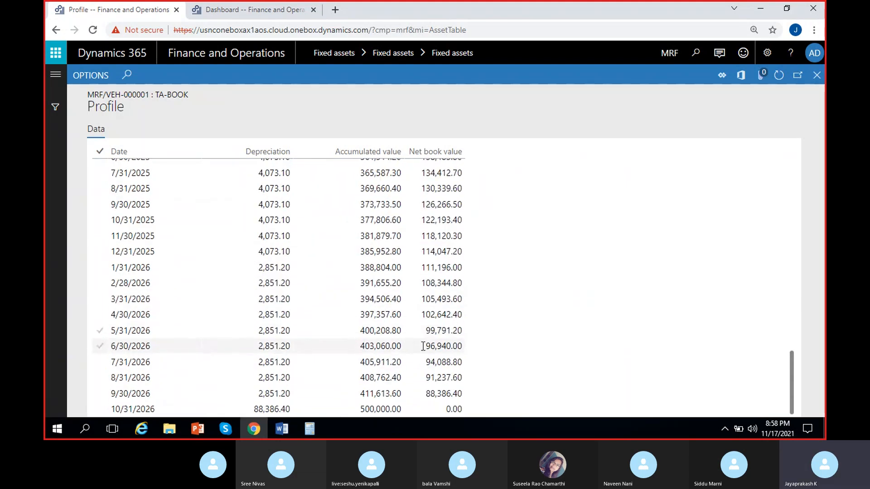
pyautogui.click(169, 409)
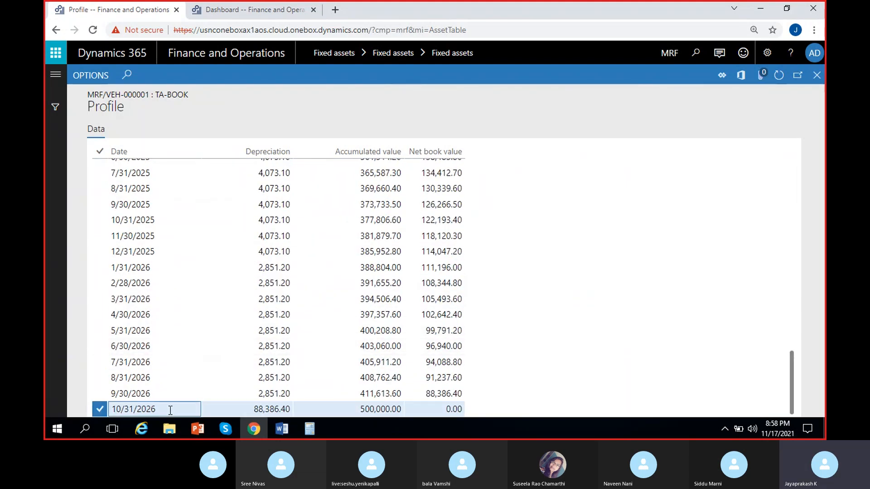
pyautogui.click(246, 410)
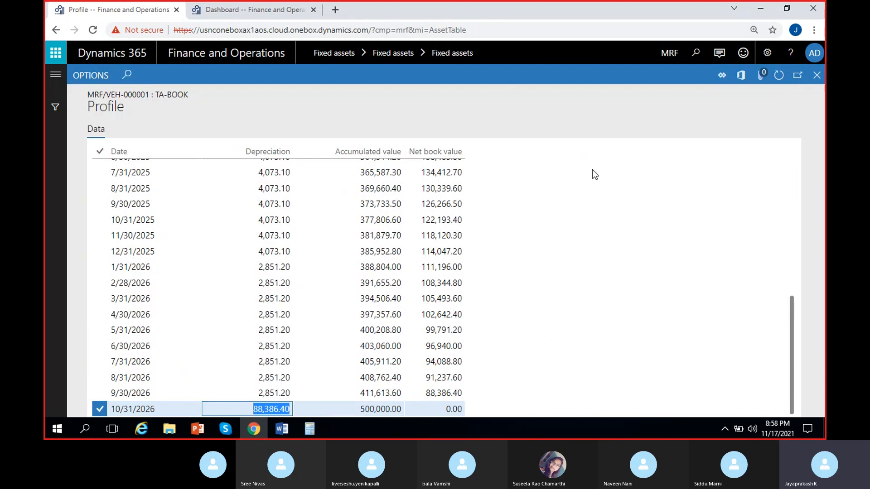
pyautogui.click(816, 77)
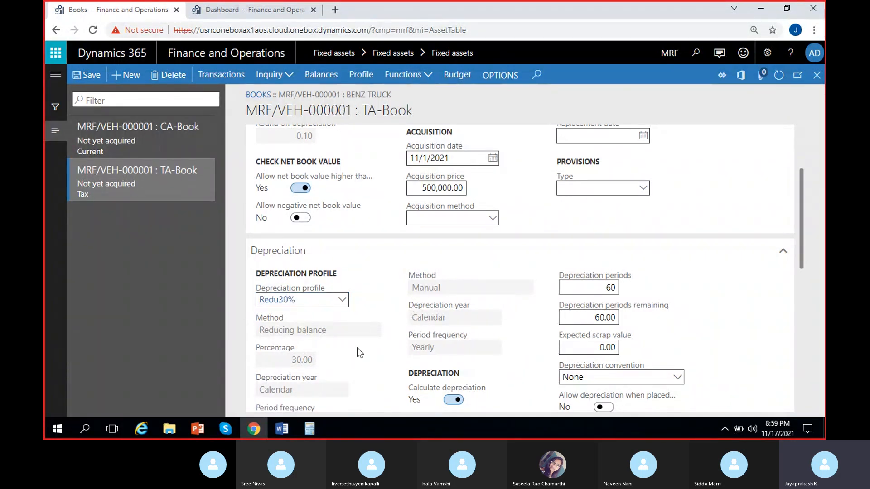
# Step: Leave the BENZ TRUCK asset's books and its record to return to the fixed assets list
pyautogui.scroll(-3, 359, 352)
pyautogui.scroll(6, 359, 353)
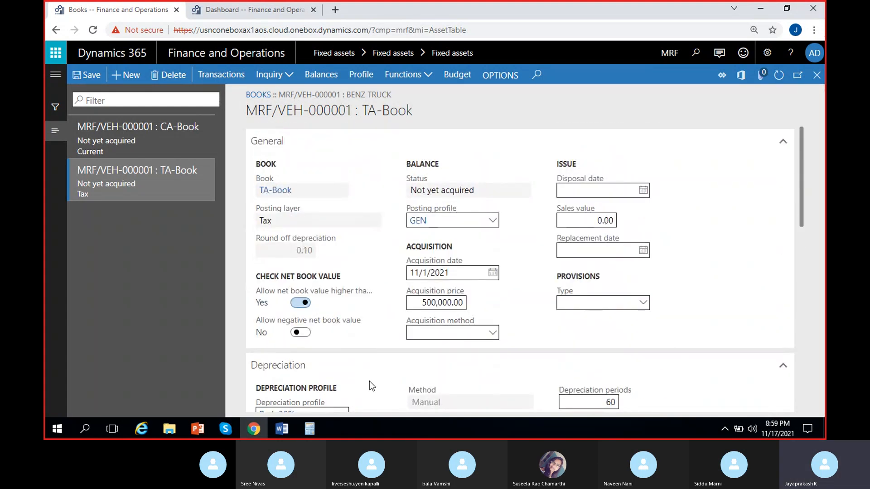
pyautogui.click(154, 136)
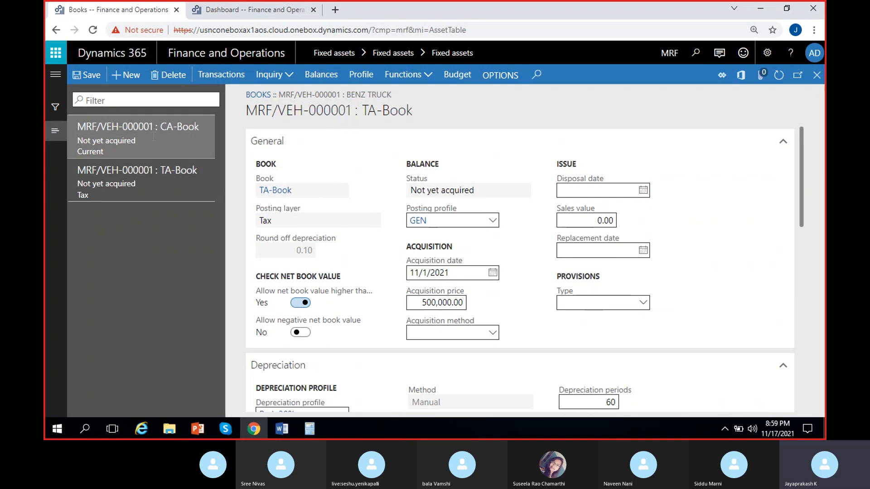
pyautogui.click(815, 77)
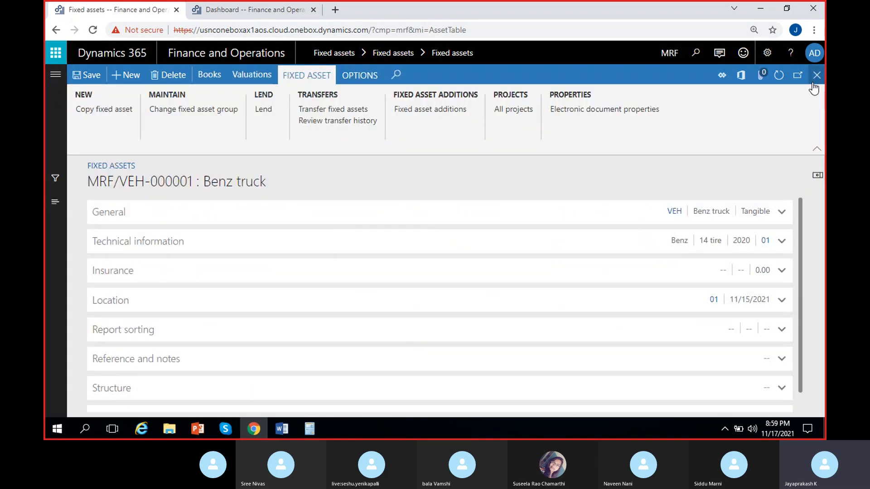
pyautogui.click(817, 75)
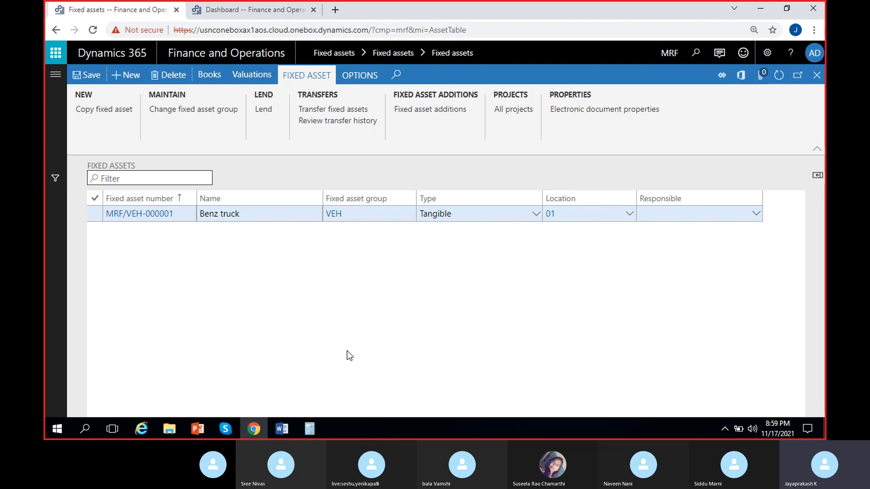
# Step: Start a new fixed asset record and assign it to the VEH fixed asset group
pyautogui.click(121, 77)
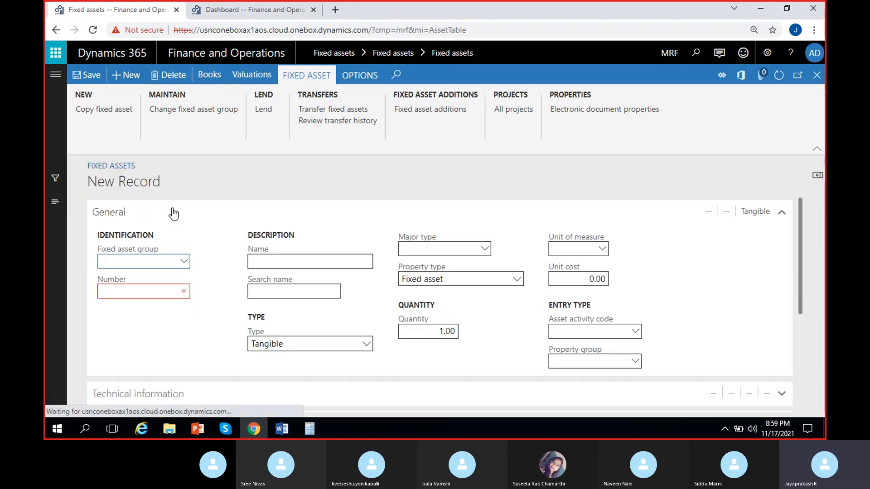
pyautogui.click(184, 262)
pyautogui.click(113, 311)
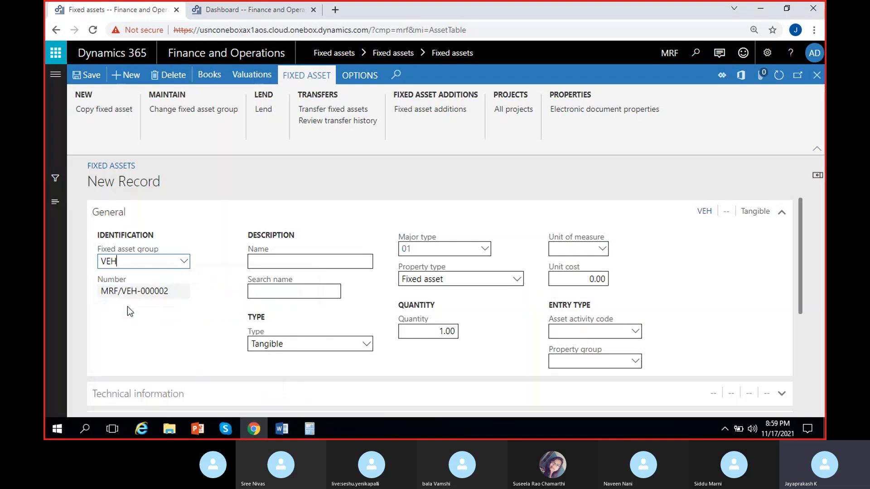
# Step: Name the new vehicle asset "Ashok Layland truck" and save the record
pyautogui.click(274, 260)
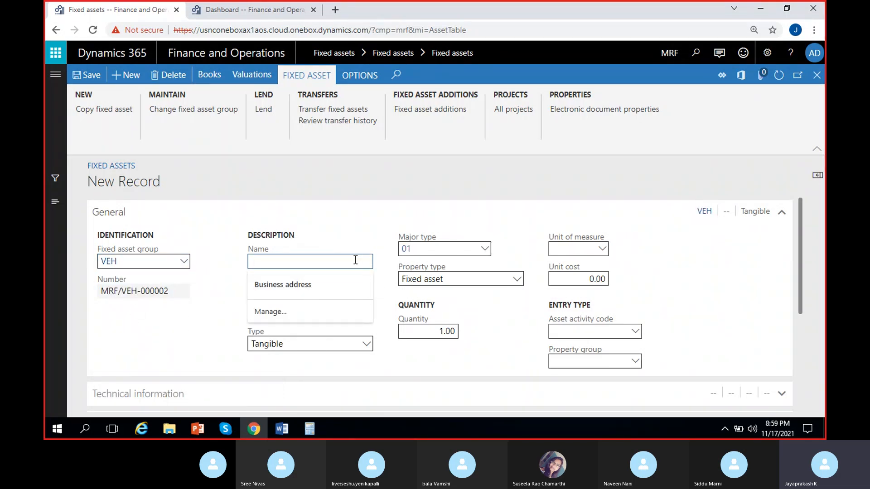
pyautogui.write('Ashok Lay;l')
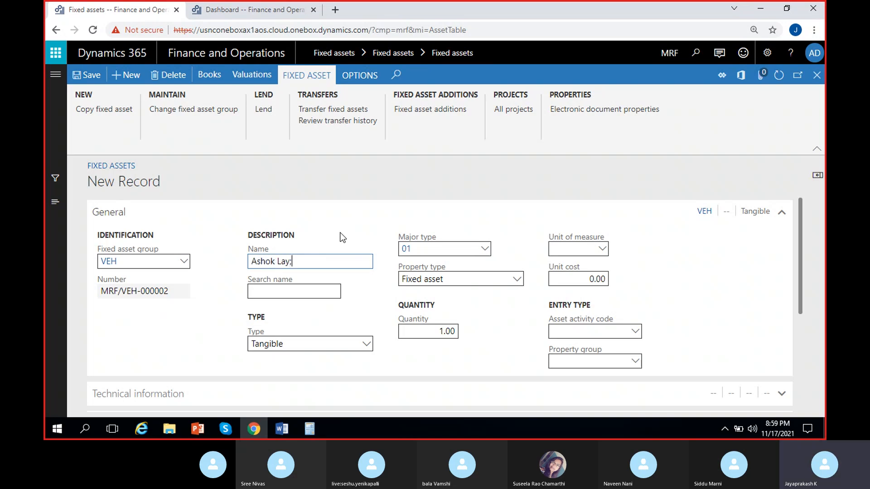
pyautogui.press('BackSpace')
pyautogui.write('and truck')
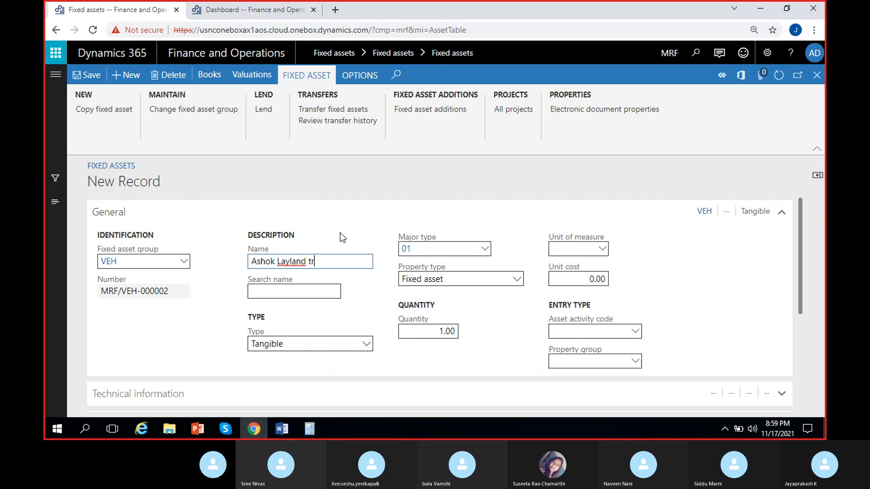
pyautogui.rightClick(286, 267)
pyautogui.click(332, 113)
pyautogui.write('a')
pyautogui.click(346, 281)
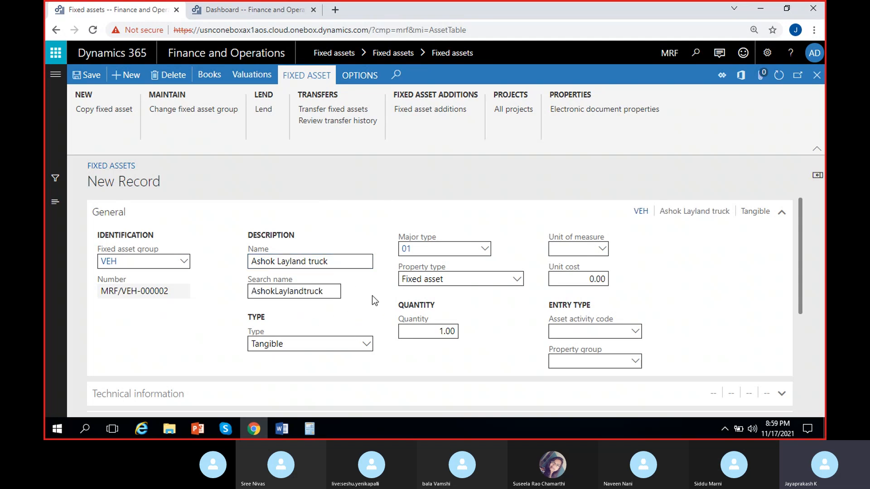
pyautogui.click(86, 75)
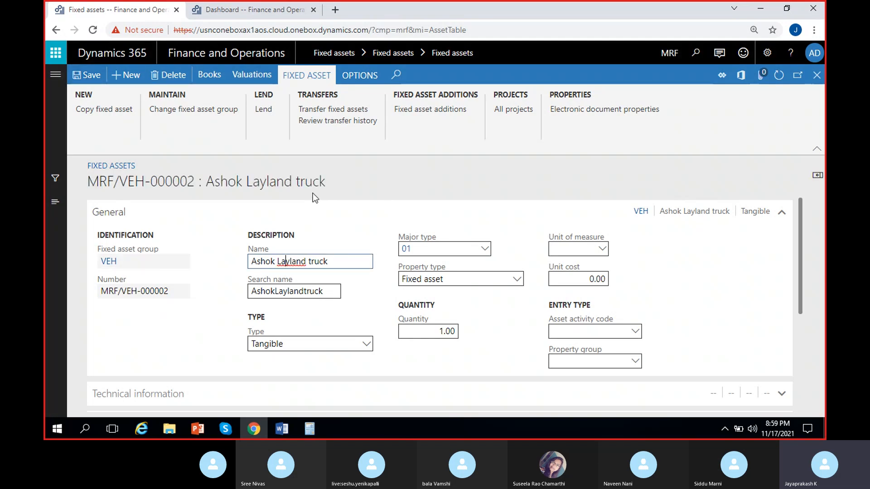
# Step: Open the Ashok Layland truck's books and set the CA-Book's acquisition date to 11/1/2021 and acquisition price to 400,000
pyautogui.click(211, 77)
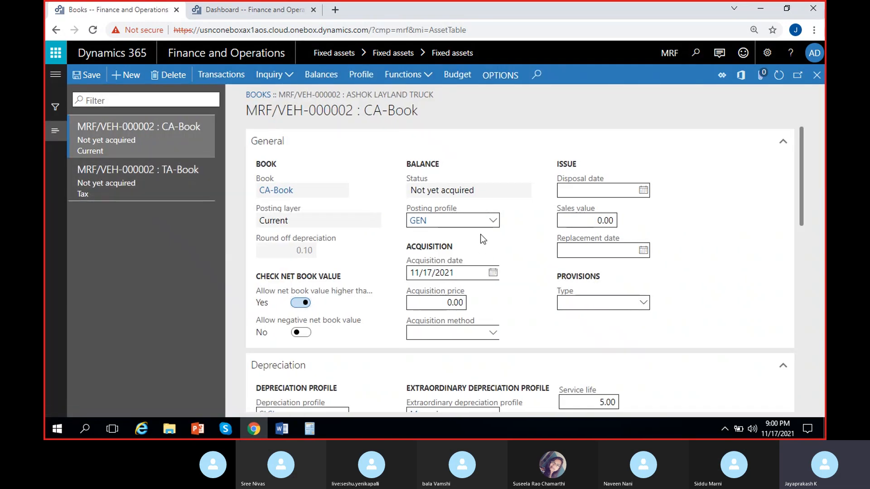
pyautogui.click(492, 274)
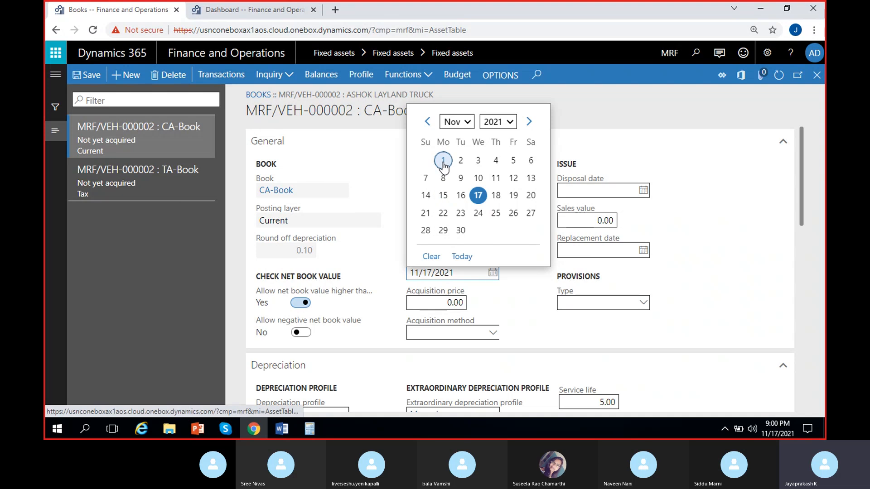
pyautogui.click(443, 165)
pyautogui.click(419, 302)
pyautogui.write('40000')
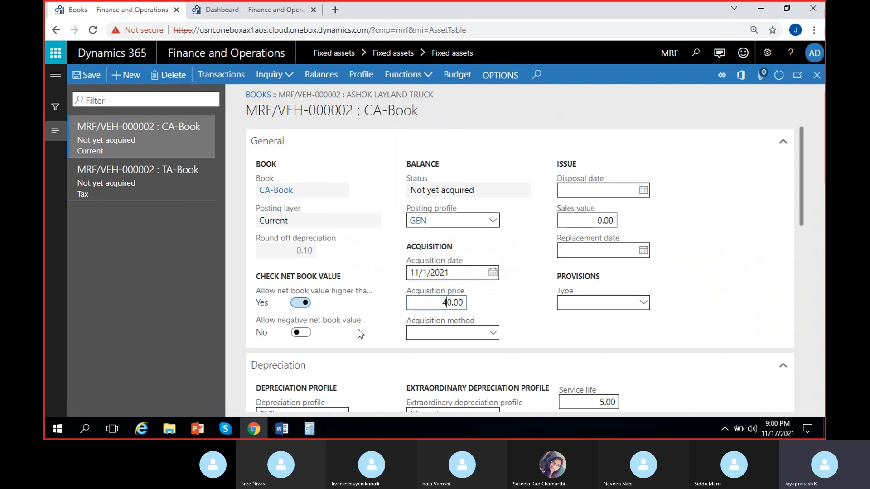
pyautogui.click(358, 329)
pyautogui.scroll(-6, 552, 339)
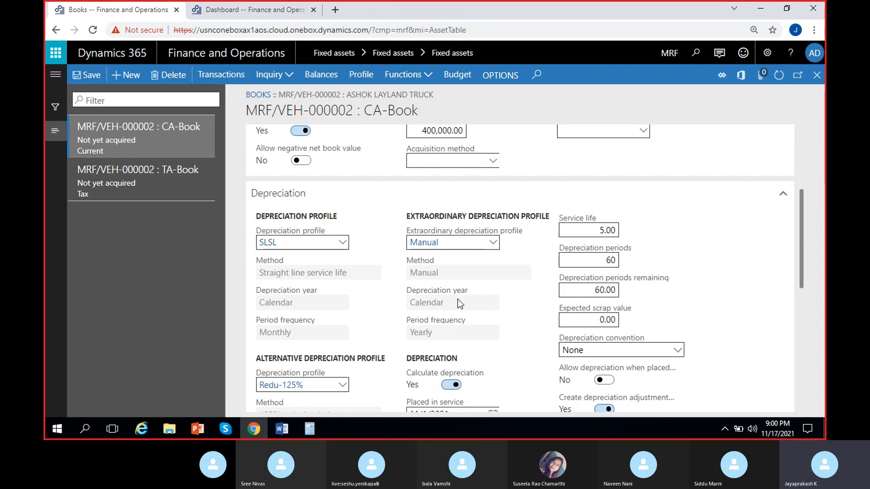
# Step: Set the Ashok Layland truck's TA-Book acquisition date to 11/1/2021 and its acquisition price to 400,000
pyautogui.click(142, 180)
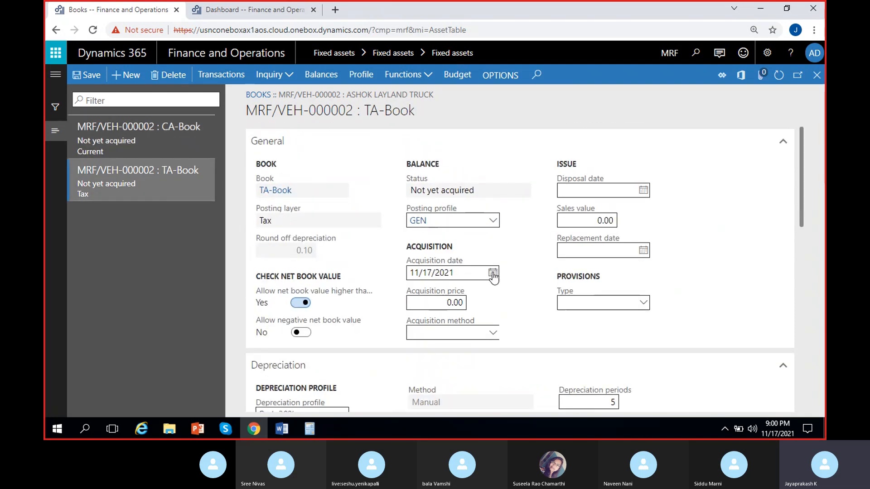
pyautogui.click(493, 273)
pyautogui.click(431, 299)
pyautogui.write('400000')
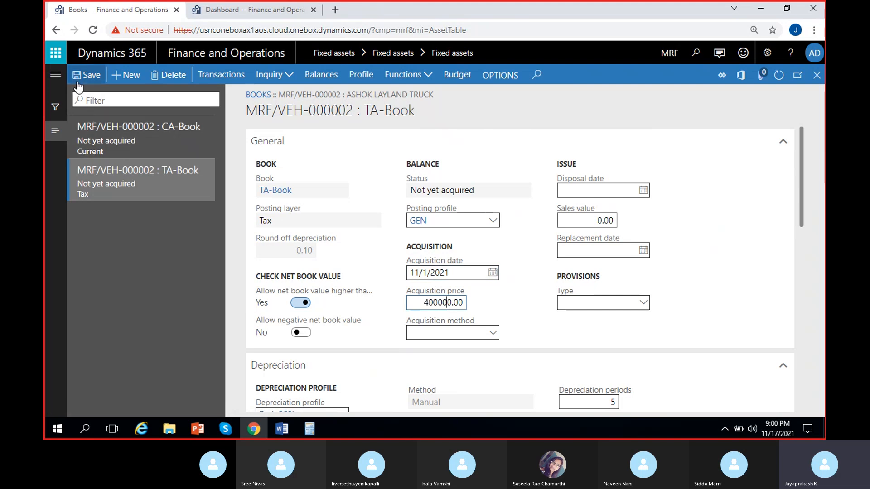
pyautogui.click(509, 302)
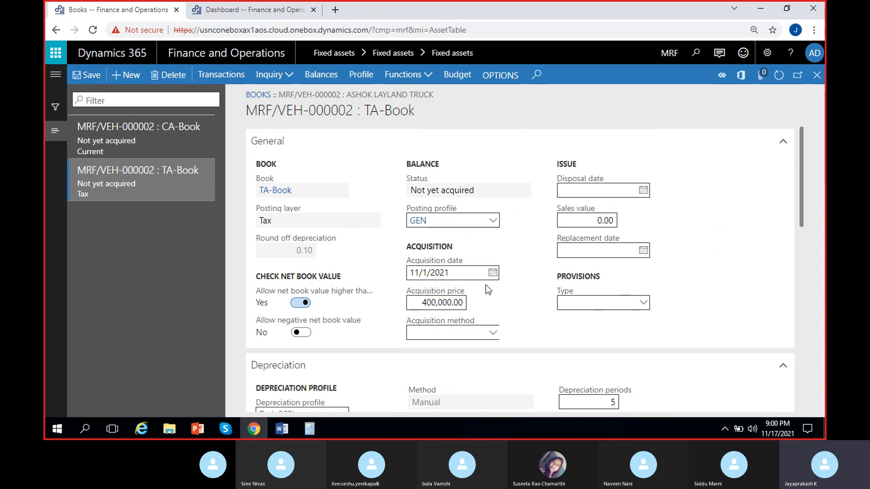
# Step: Set the TA-Book's default financial dimensions to department 202 (Sales&Marketing) and location 101 (Bangalore)
pyautogui.scroll(-8, 262, 304)
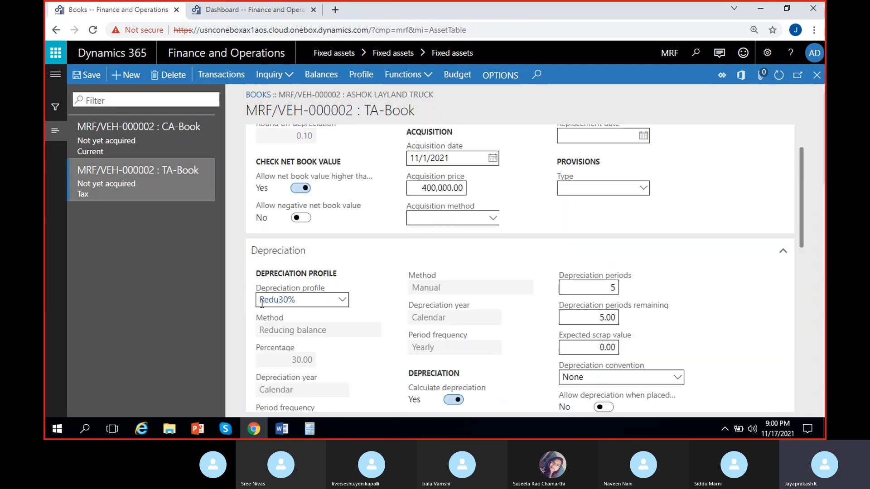
pyautogui.scroll(-3, 261, 303)
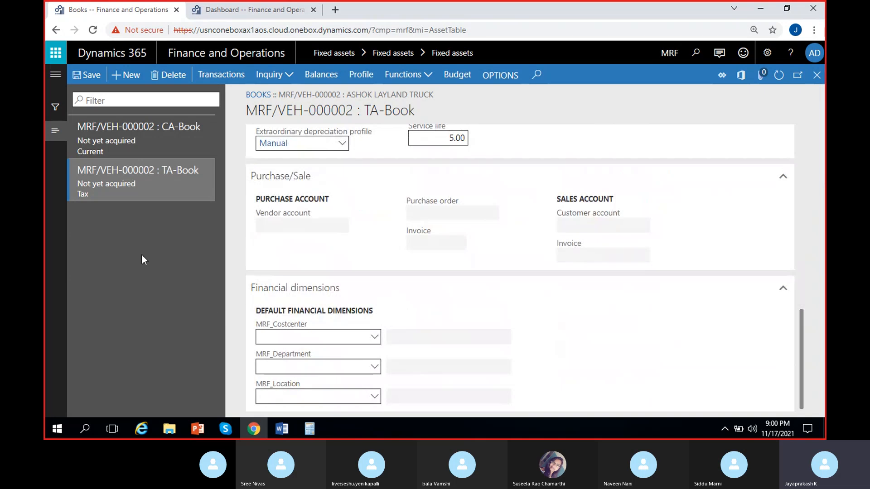
pyautogui.click(374, 367)
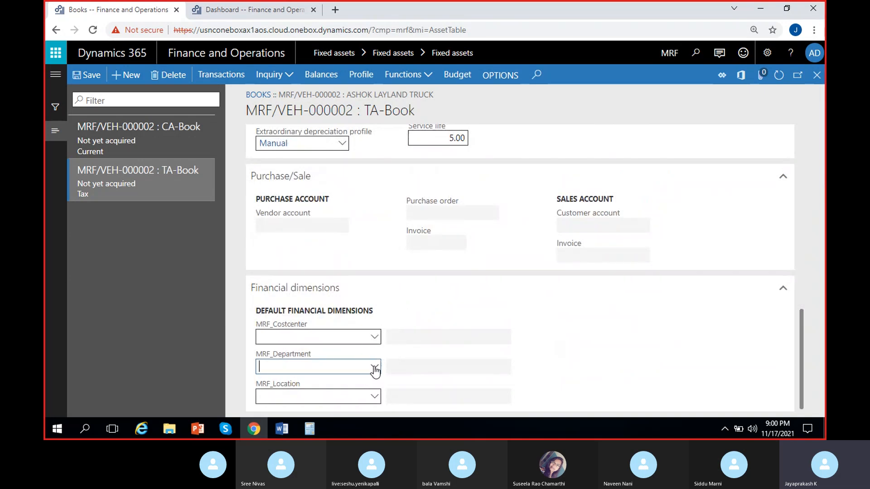
pyautogui.click(399, 269)
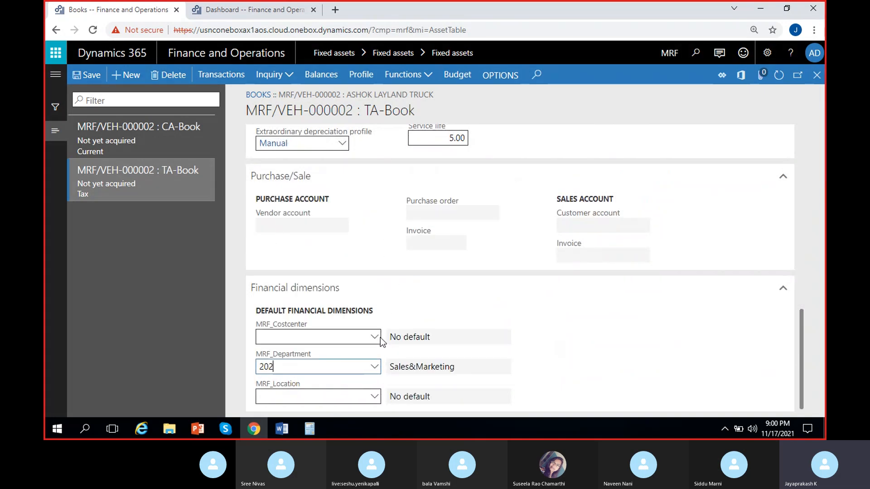
pyautogui.click(375, 396)
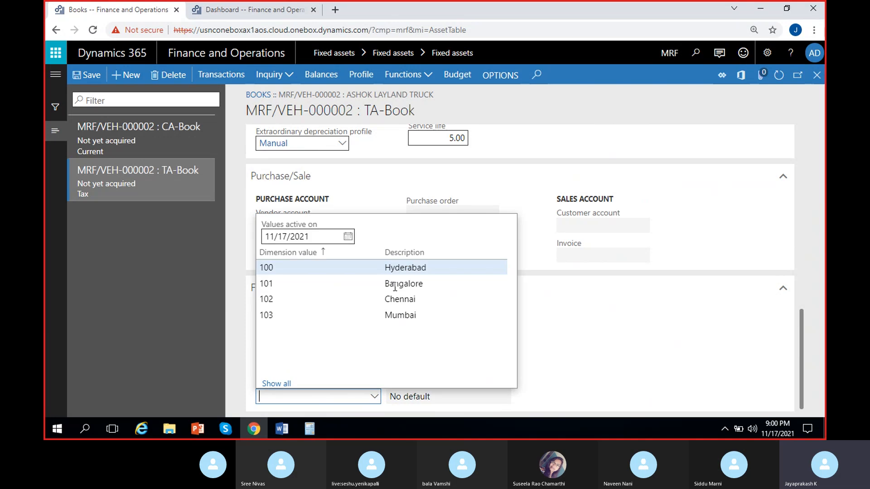
pyautogui.click(402, 284)
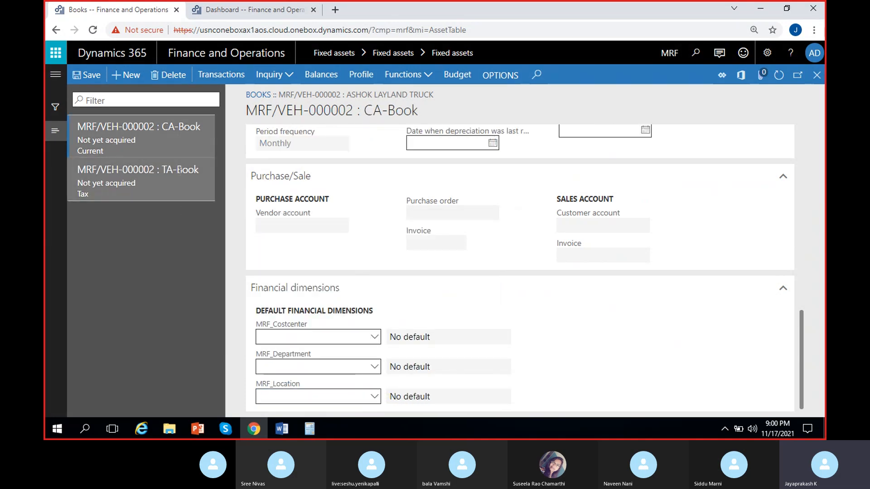
# Step: Give the CA-Book the default location 101 (Bangalore) and department 202 (Sales&Marketing), and save the book
pyautogui.click(374, 396)
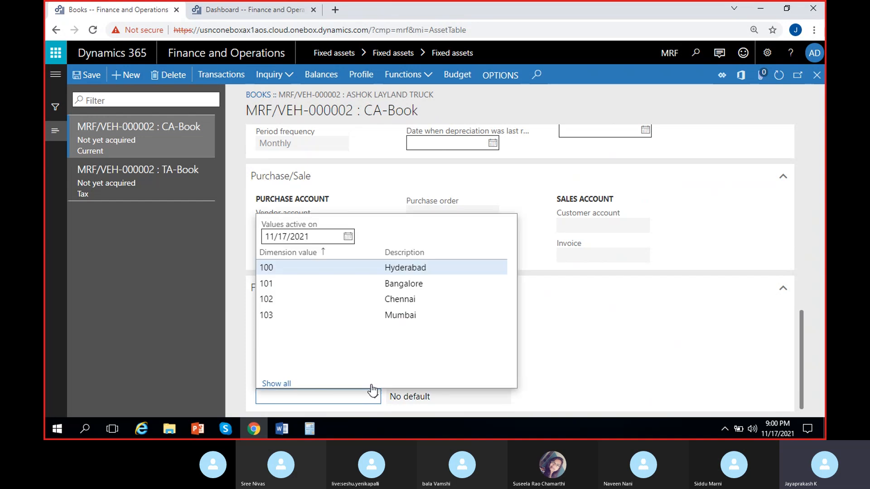
pyautogui.click(368, 285)
pyautogui.click(370, 373)
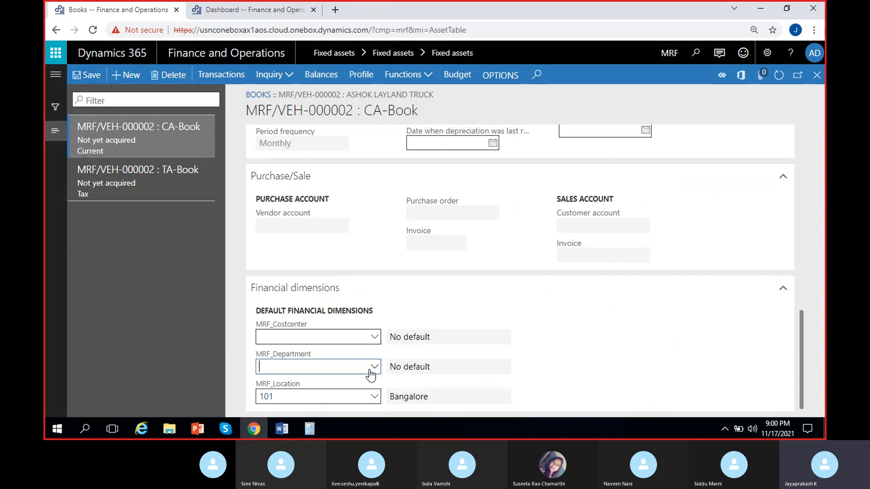
pyautogui.write('202')
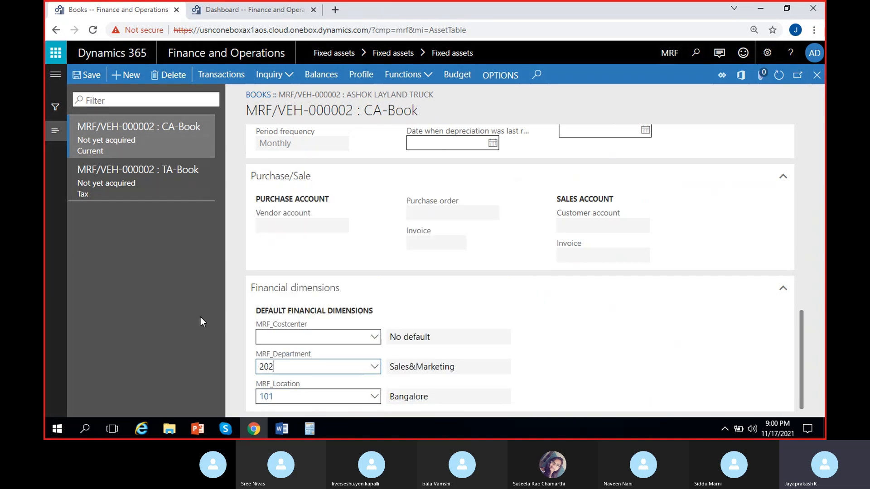
pyautogui.click(93, 74)
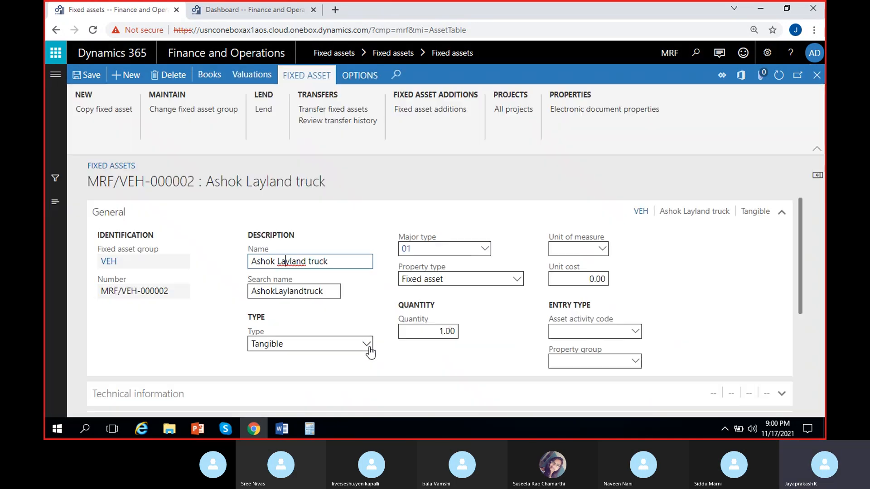
# Step: Return to the fixed assets list and examine the technical information in the Benz truck's record
pyautogui.click(816, 76)
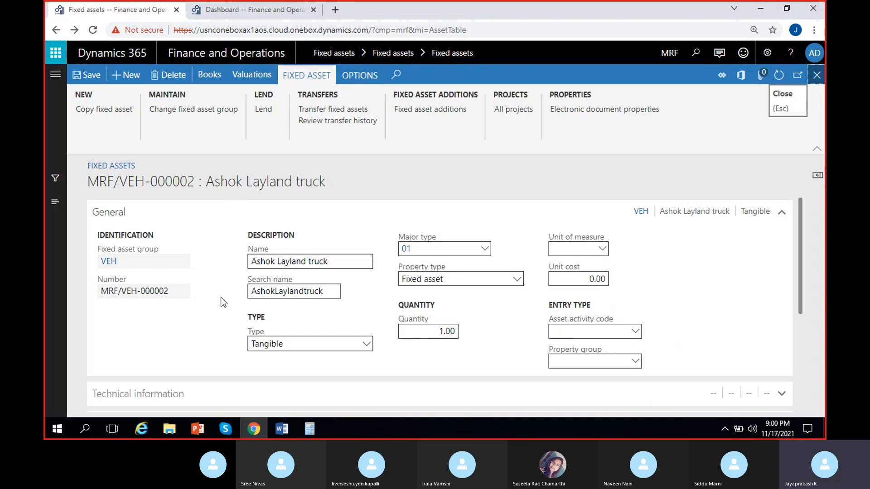
pyautogui.click(258, 231)
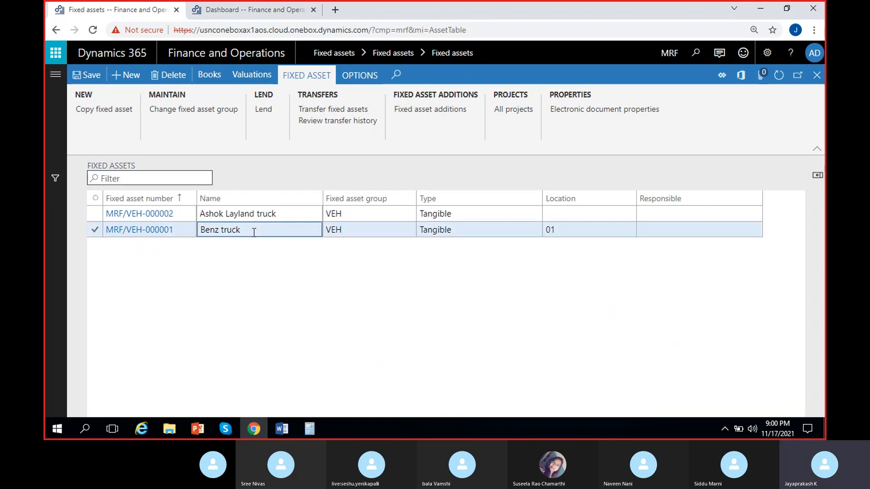
pyautogui.click(157, 260)
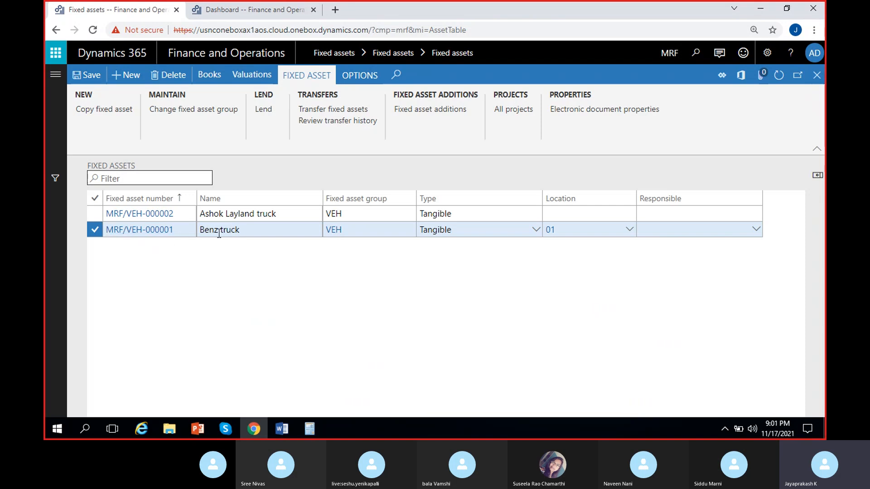
pyautogui.click(151, 231)
pyautogui.scroll(-5, 233, 326)
pyautogui.scroll(1, 198, 339)
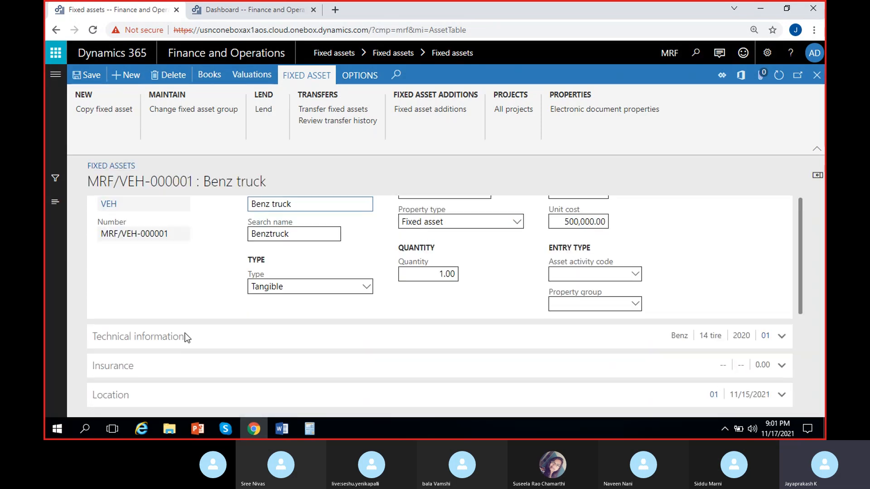
pyautogui.scroll(-1, 185, 336)
pyautogui.click(145, 281)
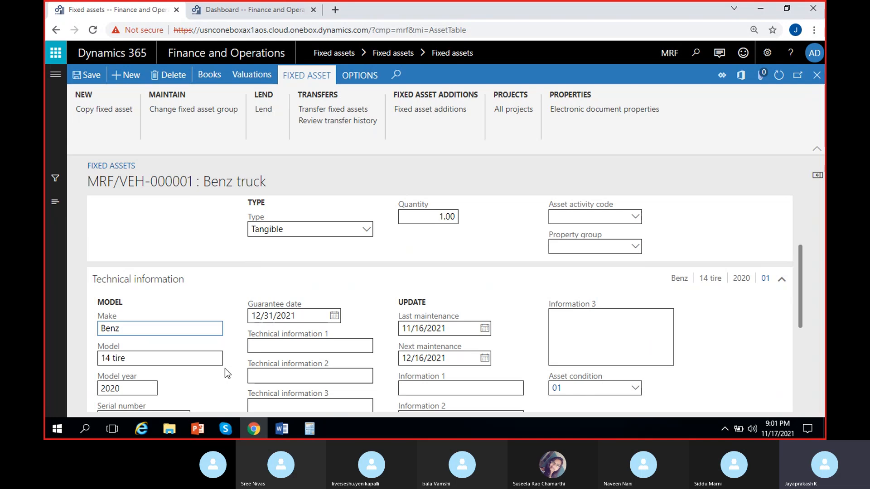
pyautogui.click(816, 75)
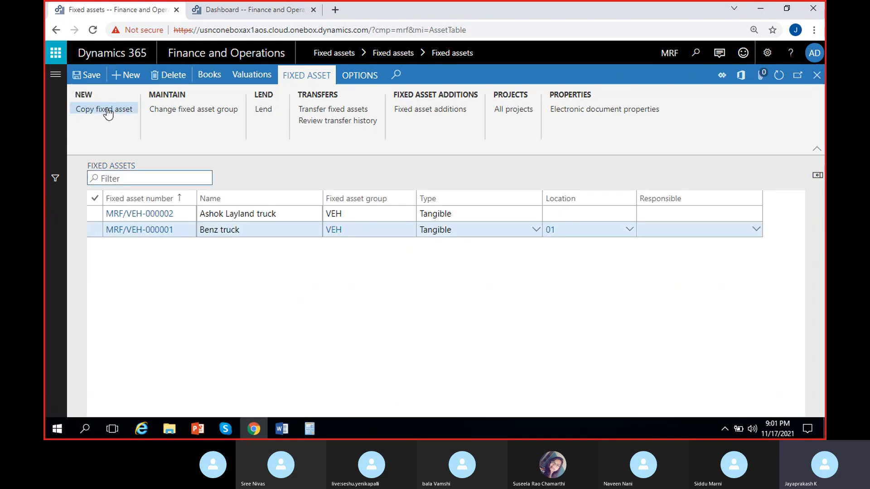
# Step: Copy the Benz truck fixed asset and name the copy "Benz truck-2"
pyautogui.click(193, 230)
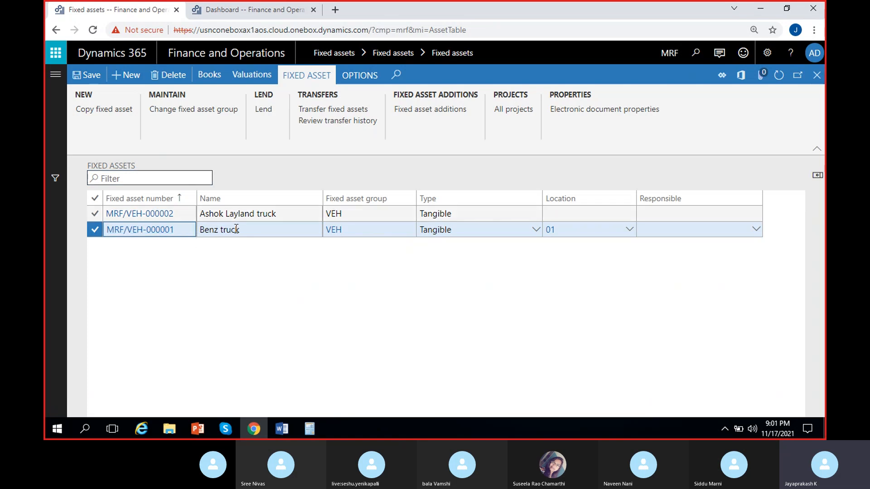
pyautogui.click(103, 111)
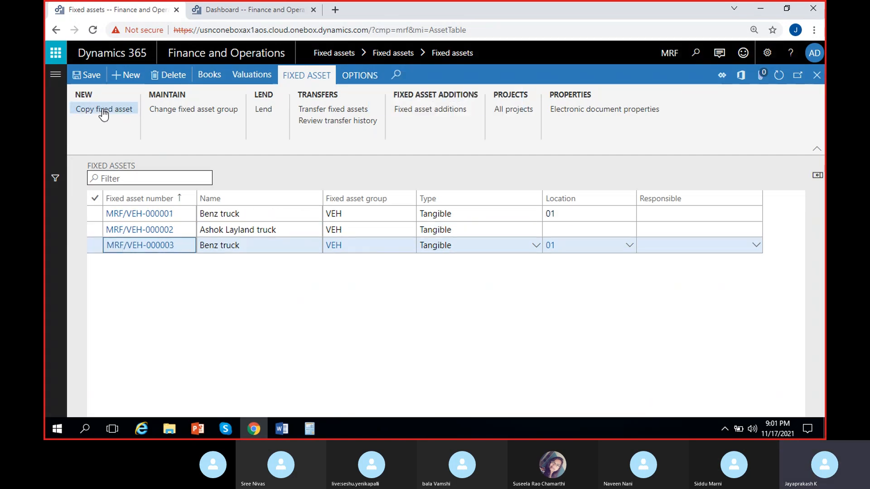
pyautogui.click(178, 247)
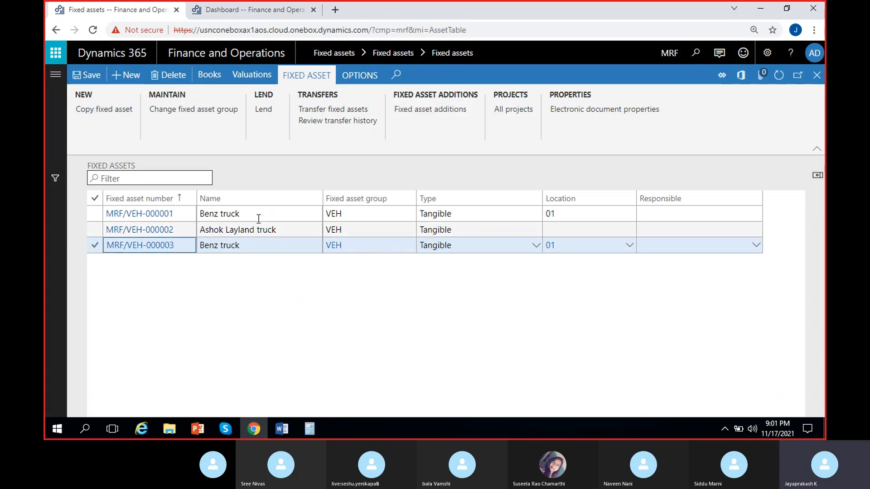
pyautogui.click(259, 248)
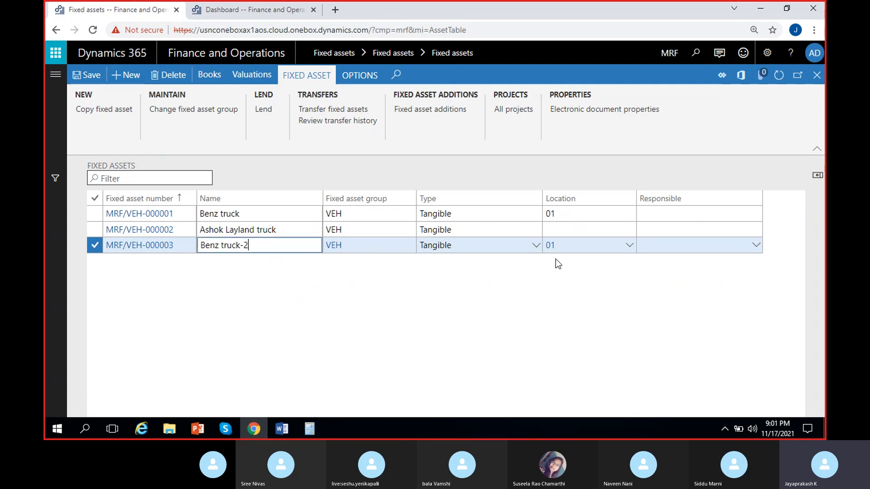
# Step: Open the Benz truck-2 record and examine its general, technical, insurance and location details
pyautogui.click(148, 244)
pyautogui.scroll(-3, 190, 300)
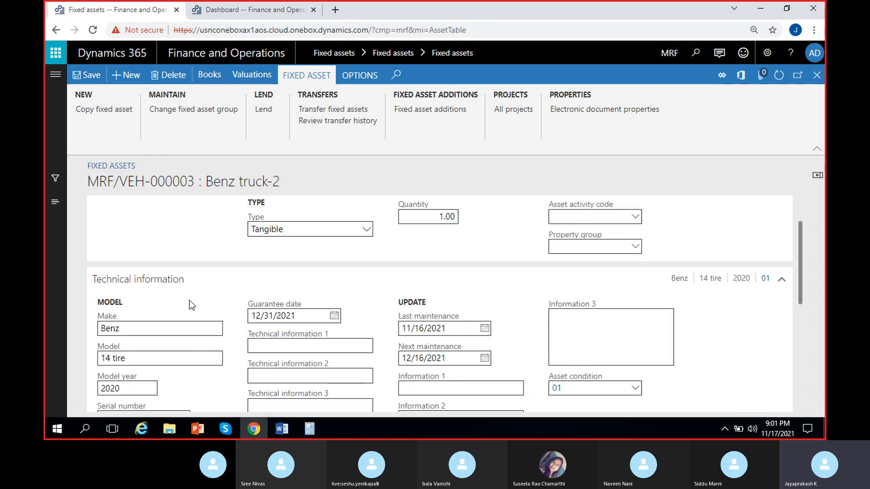
pyautogui.scroll(2, 189, 300)
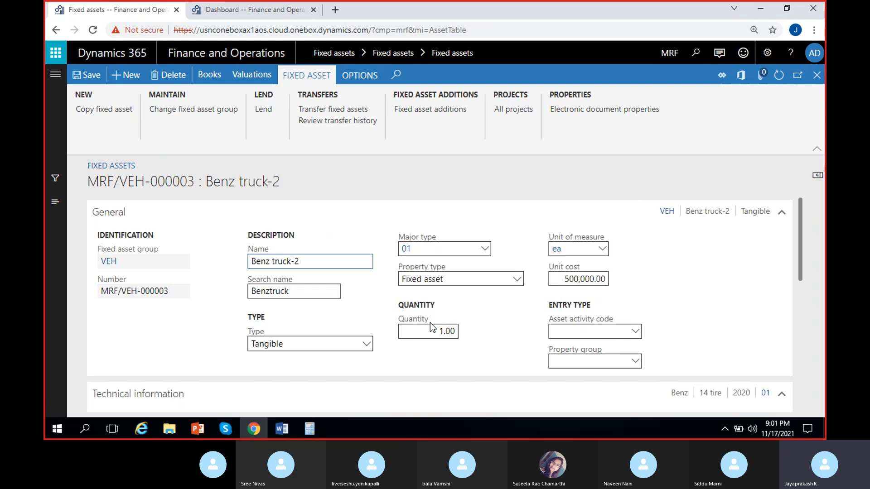
pyautogui.scroll(-1, 420, 327)
pyautogui.scroll(-2, 420, 327)
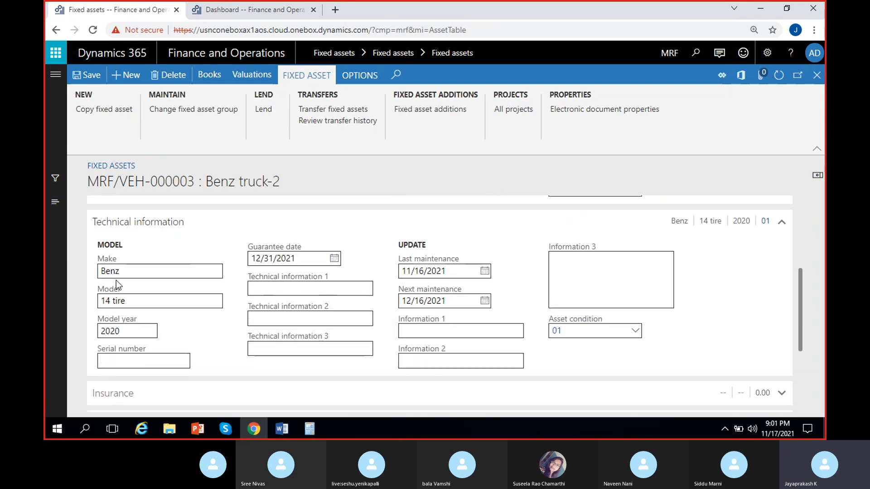
pyautogui.scroll(-2, 166, 353)
pyautogui.click(140, 260)
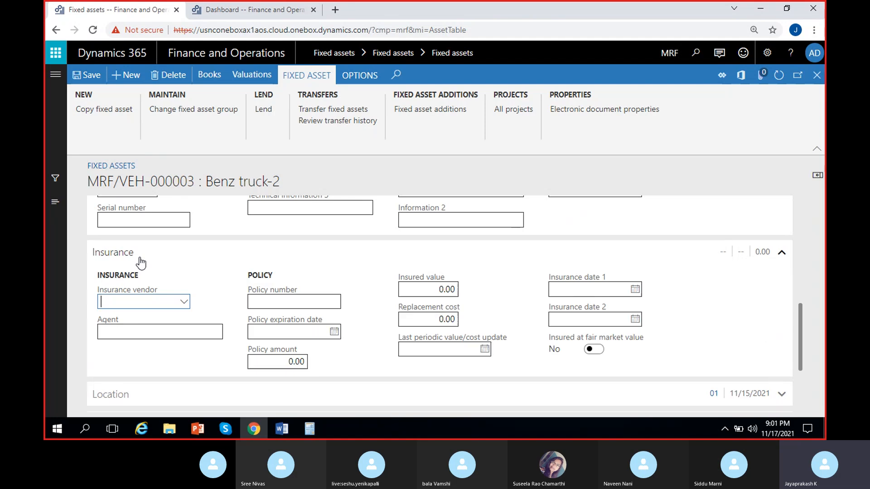
pyautogui.click(145, 259)
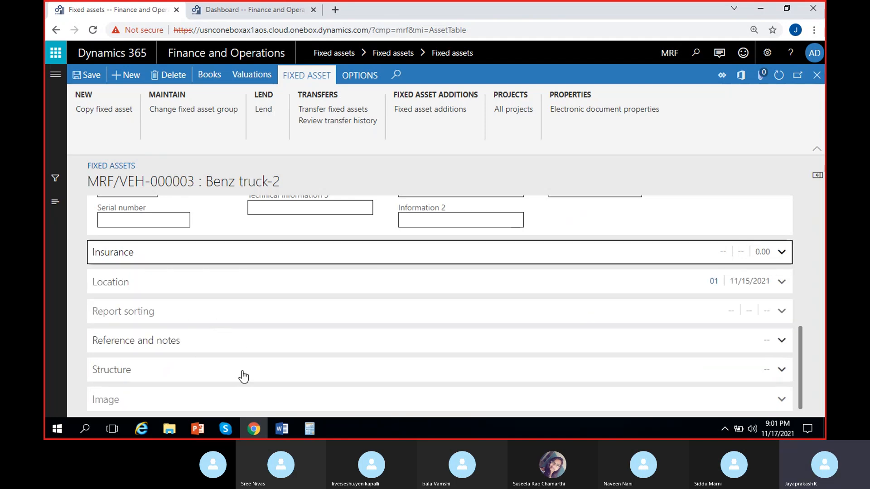
pyautogui.click(165, 282)
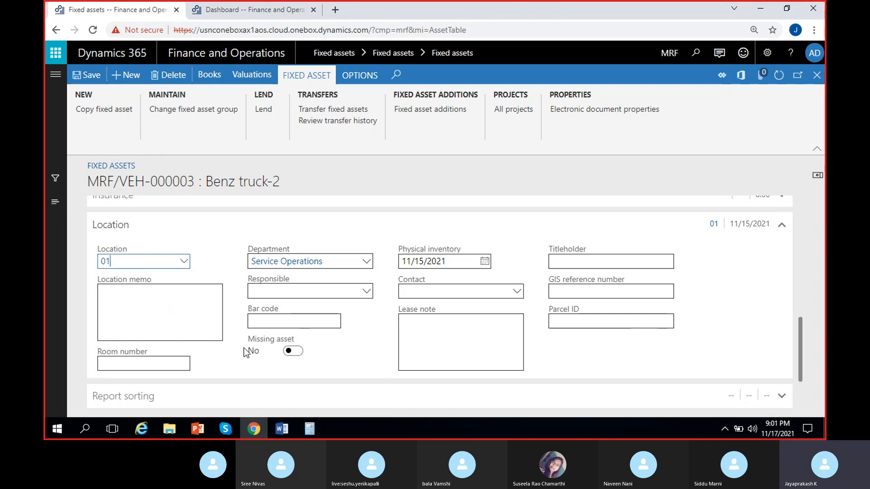
pyautogui.click(167, 232)
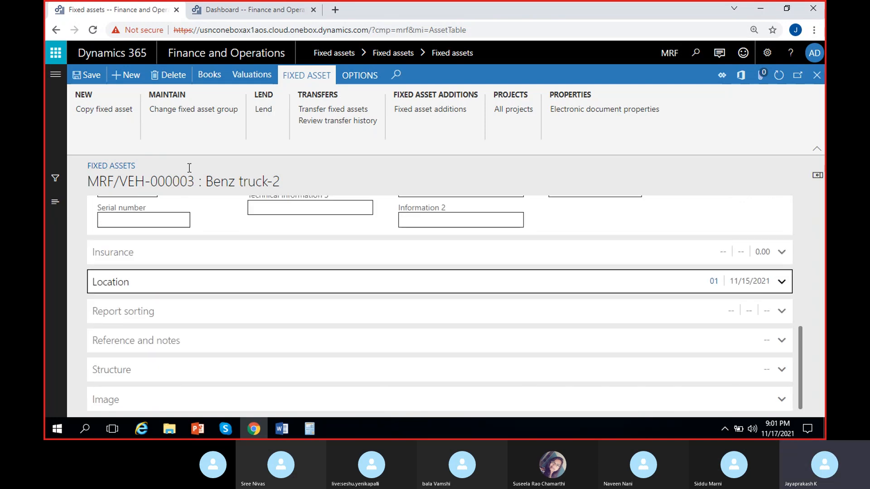
# Step: Open Benz truck-2's books and examine the acquisition and depreciation settings of the CA-Book and TA-Book
pyautogui.click(217, 77)
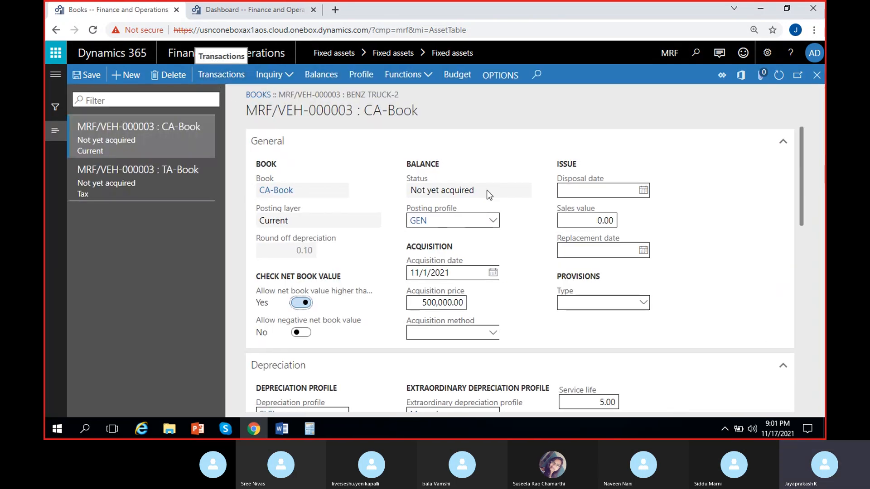
pyautogui.scroll(-2, 468, 310)
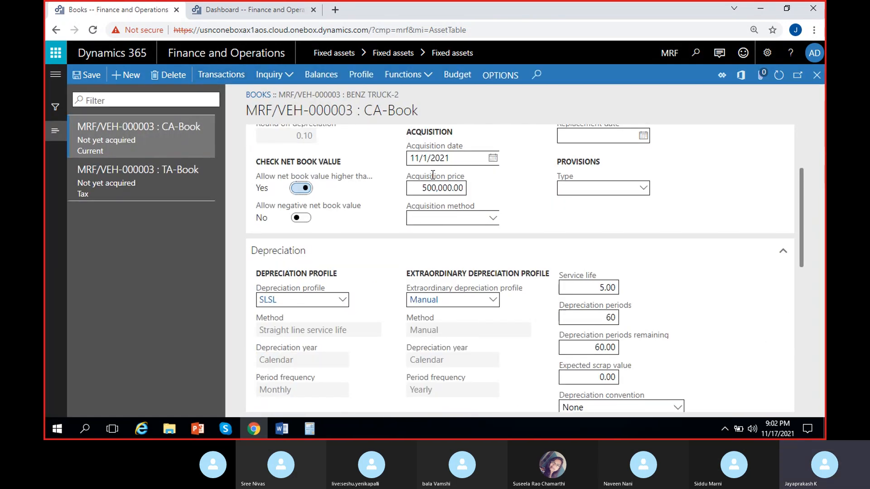
pyautogui.scroll(-1, 504, 319)
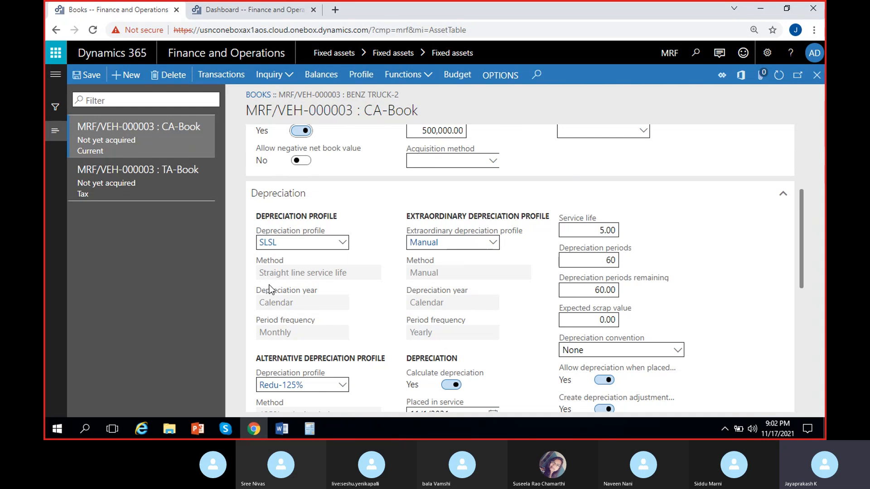
pyautogui.scroll(-2, 577, 357)
pyautogui.scroll(-2, 578, 357)
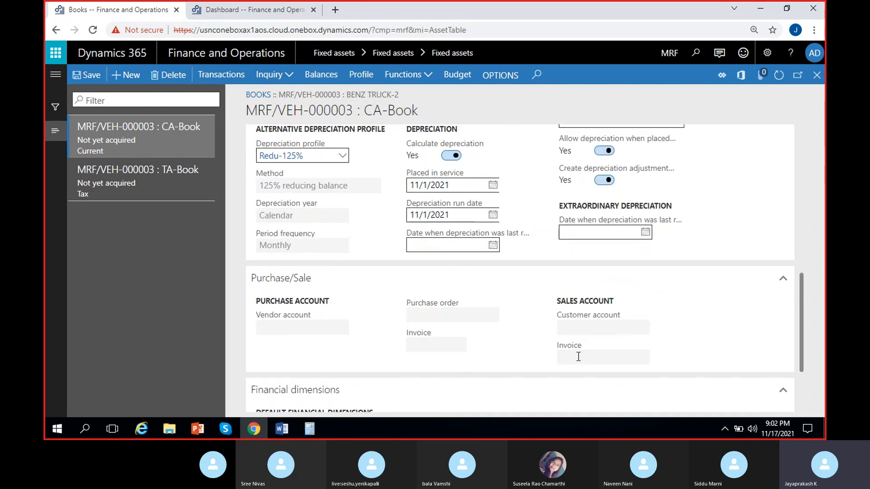
pyautogui.click(173, 180)
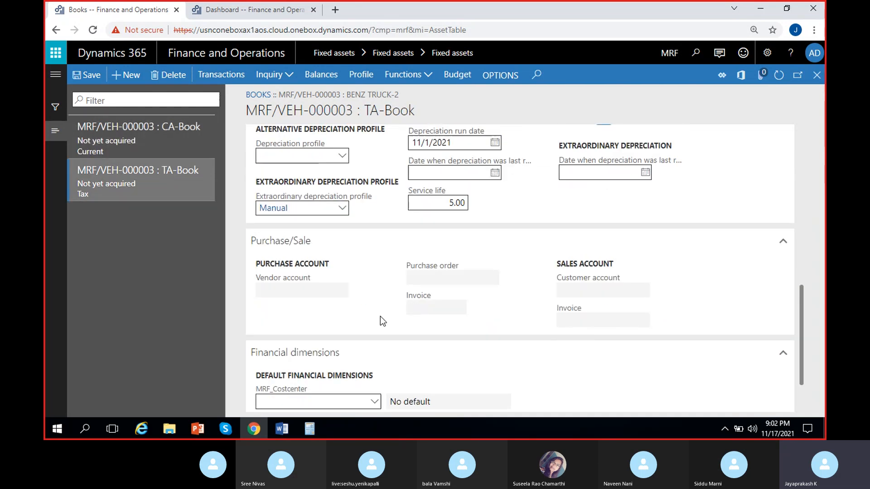
# Step: Close Benz truck-2's books and record and return to the fixed assets list
pyautogui.scroll(4, 392, 293)
pyautogui.scroll(3, 392, 293)
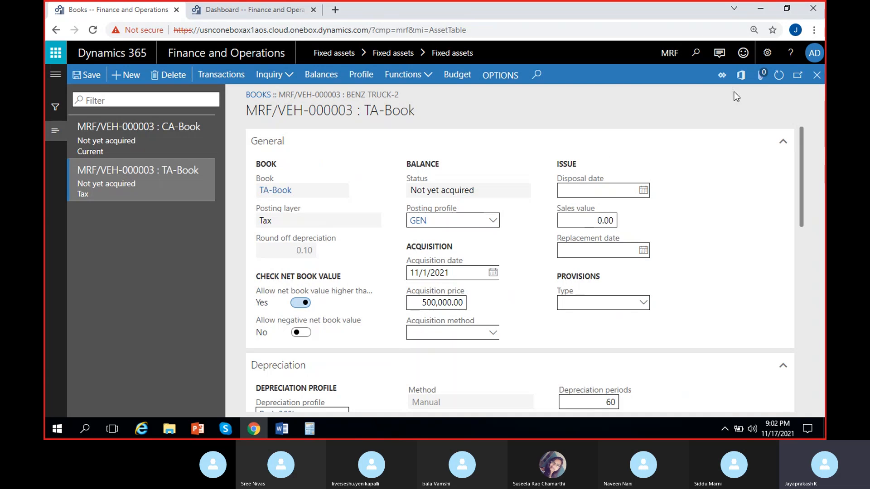
pyautogui.click(818, 77)
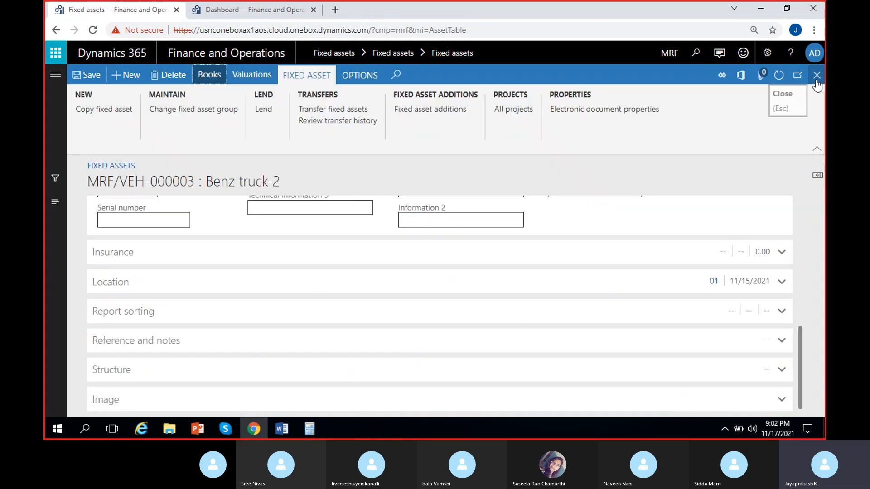
pyautogui.click(817, 77)
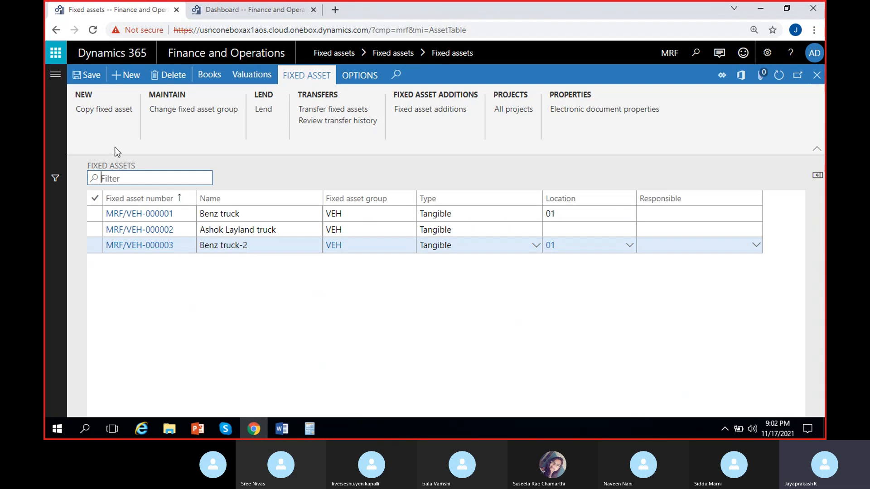
# Step: Create a new fixed asset in the F&F group, name it "Sofa set" and save the record
pyautogui.moveTo(164, 433)
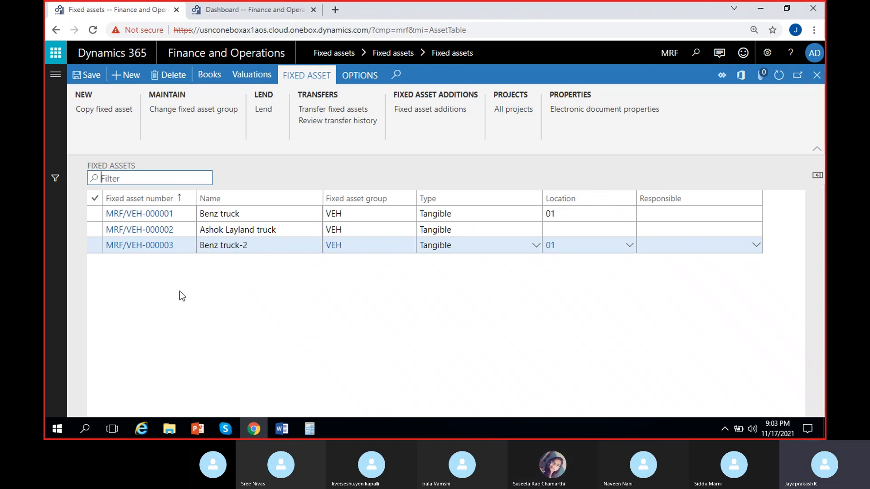
pyautogui.click(121, 77)
pyautogui.click(183, 268)
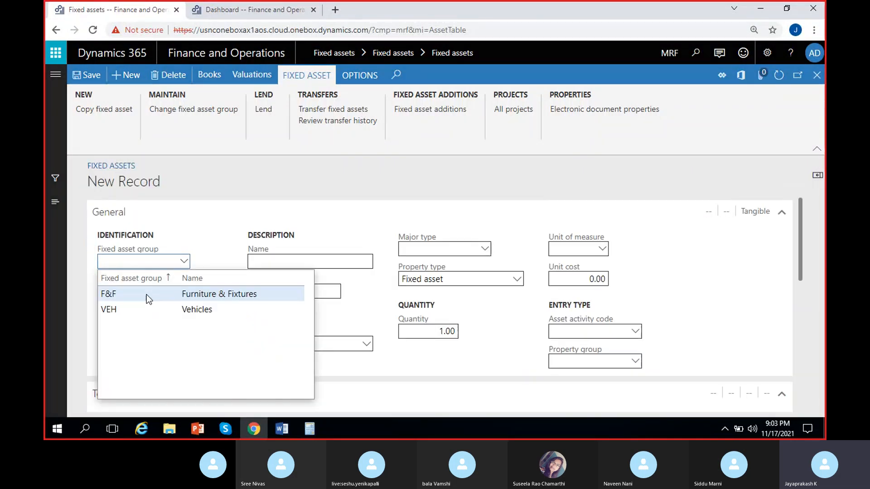
pyautogui.click(146, 295)
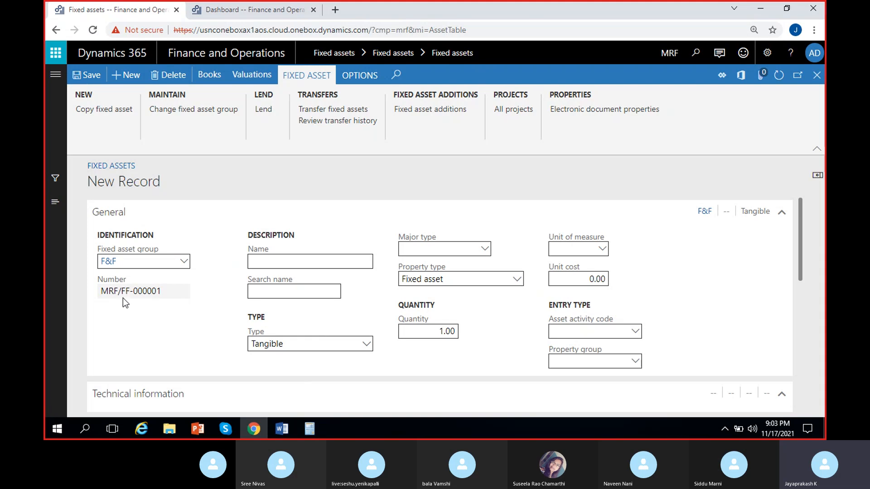
pyautogui.click(330, 262)
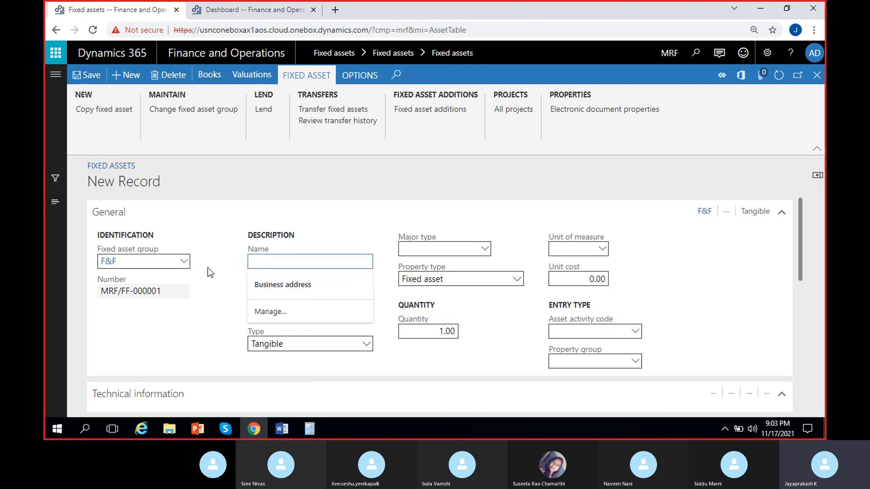
pyautogui.write('Sofa')
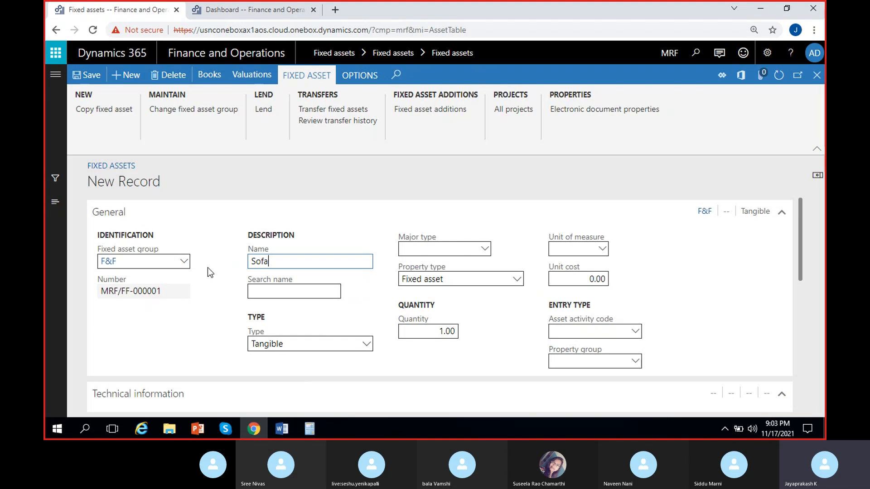
pyautogui.write(' set')
pyautogui.click(231, 314)
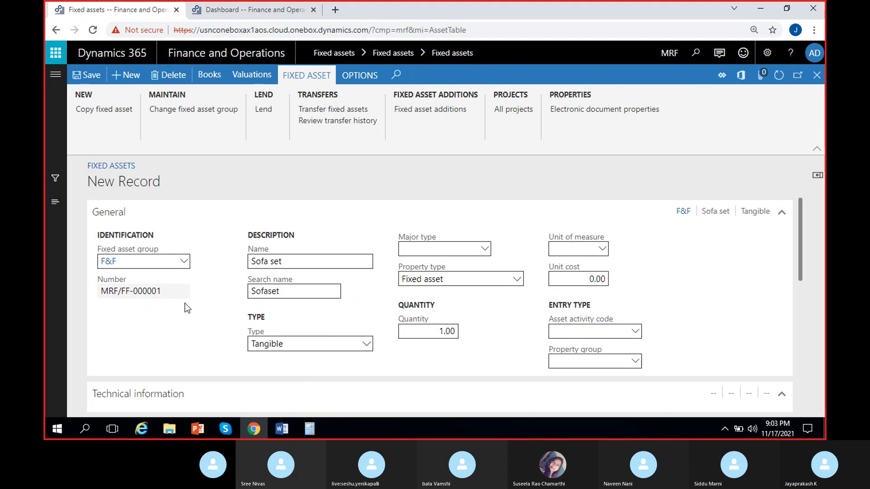
pyautogui.click(84, 75)
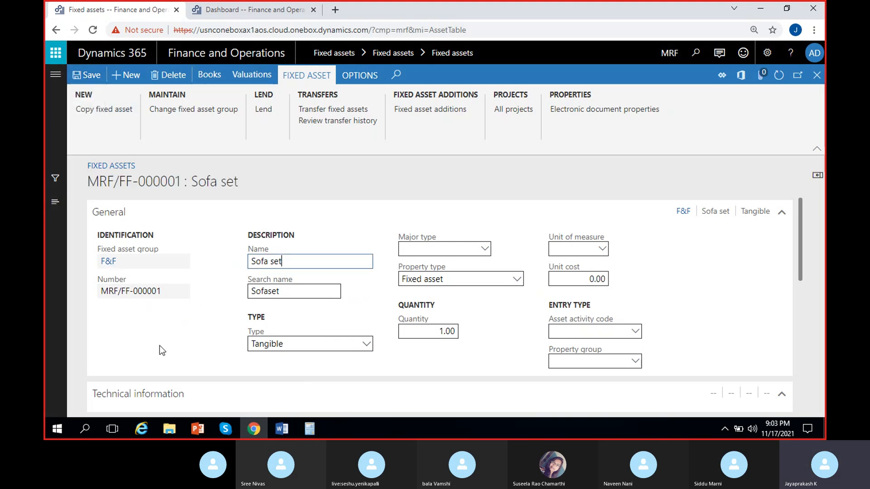
# Step: Set the Sofa set's unit of measure to ea and its quantity to 3
pyautogui.click(604, 249)
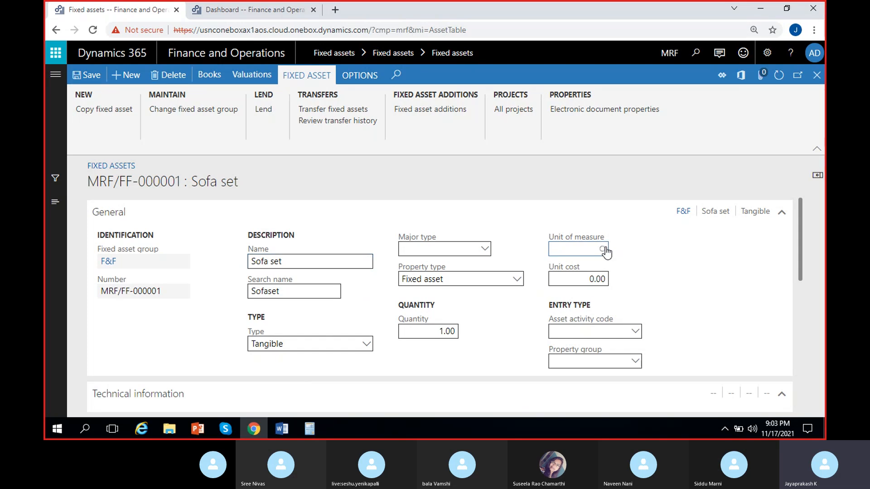
pyautogui.click(605, 250)
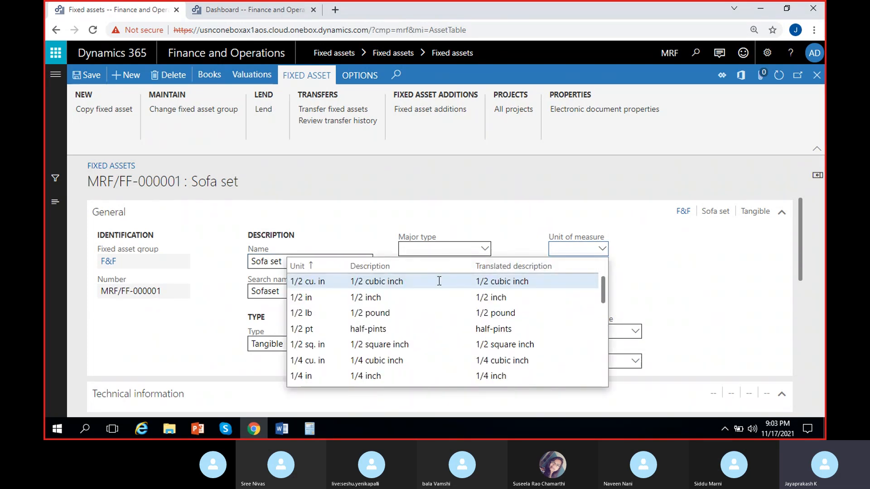
pyautogui.write('ea')
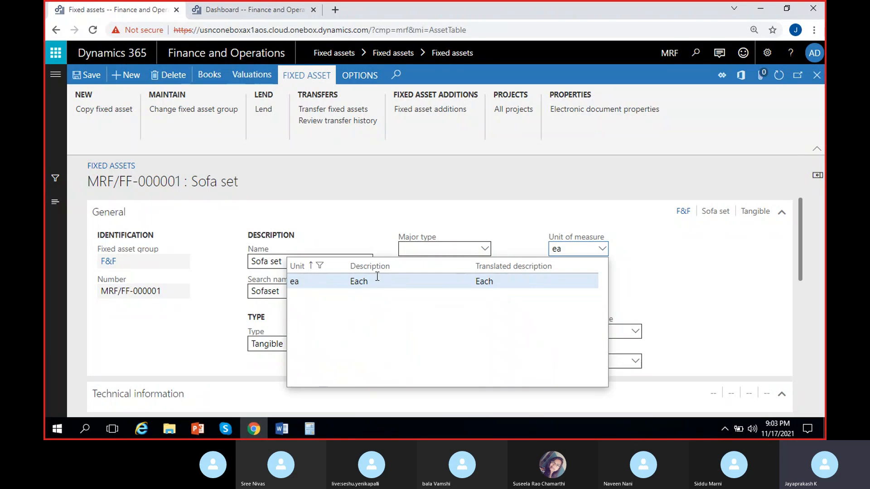
pyautogui.click(442, 333)
pyautogui.click(442, 333)
pyautogui.press('Delete')
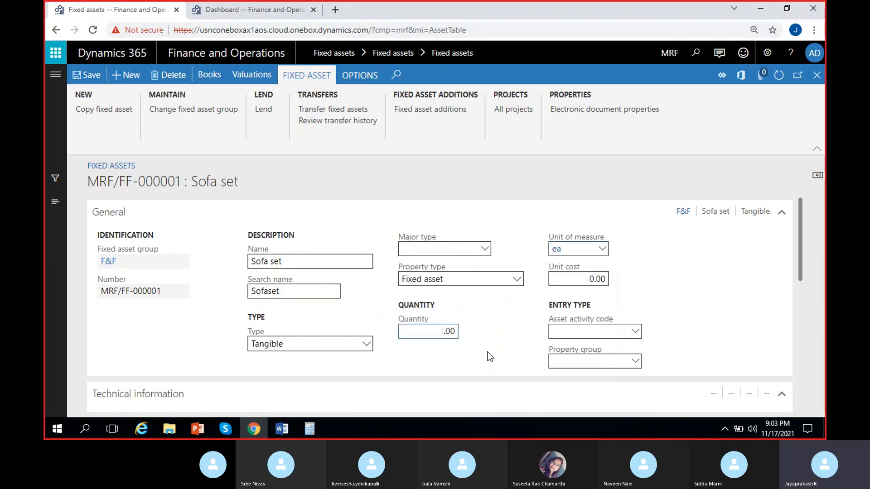
pyautogui.click(490, 356)
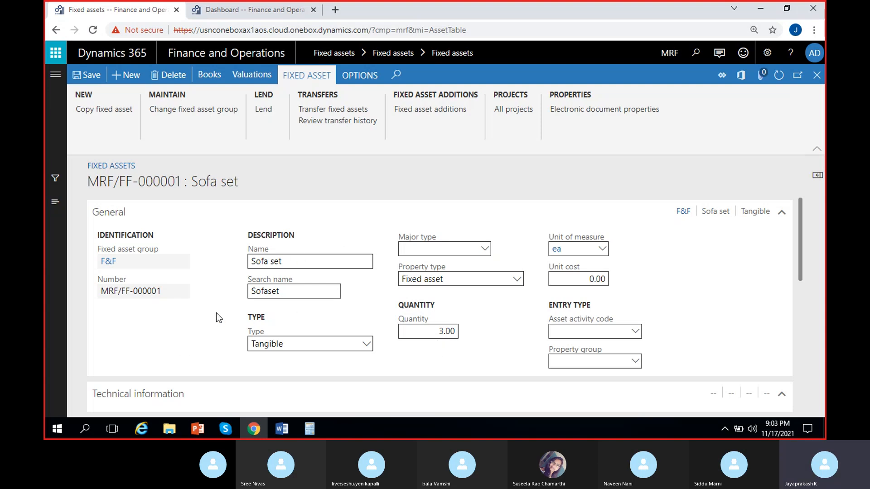
# Step: Open the Sofa set's books, examine the CA-Book settings and return to the fixed assets list
pyautogui.click(202, 78)
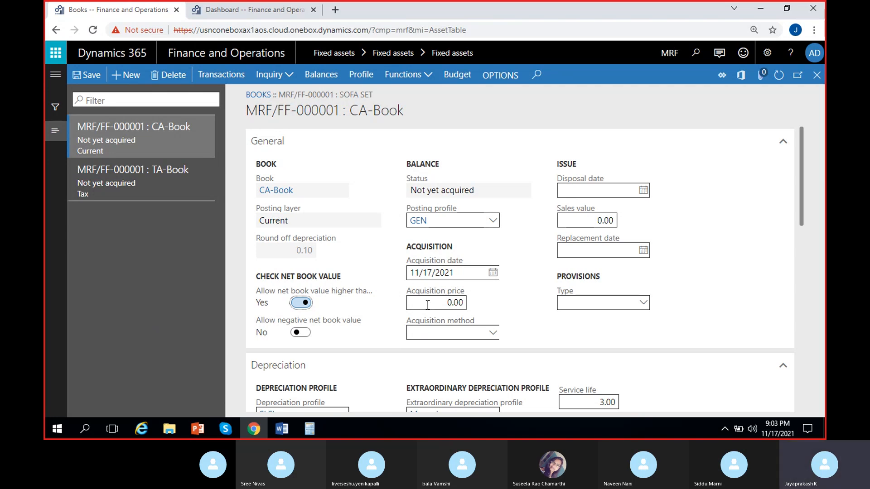
pyautogui.scroll(-1, 321, 352)
pyautogui.scroll(1, 311, 349)
pyautogui.click(816, 76)
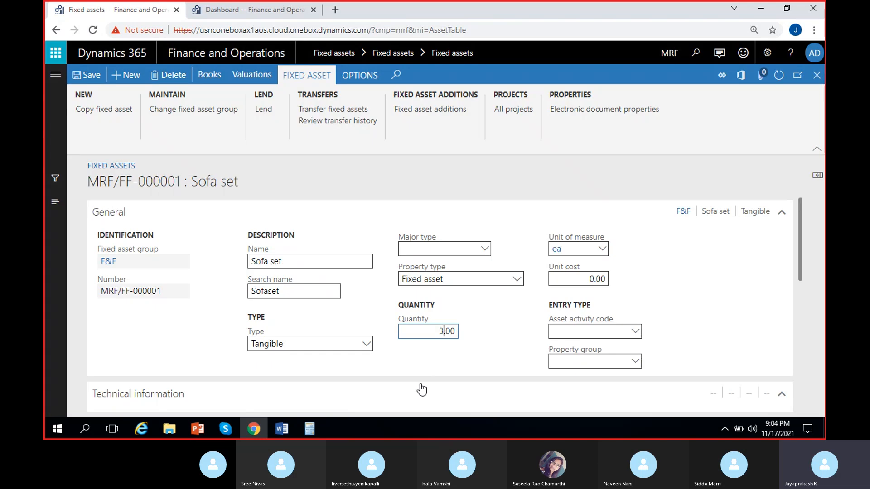
pyautogui.click(204, 293)
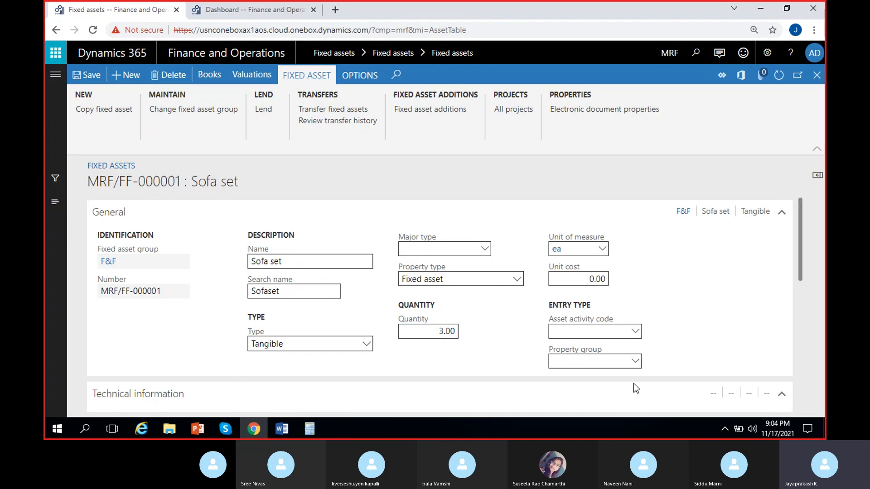
pyautogui.click(817, 76)
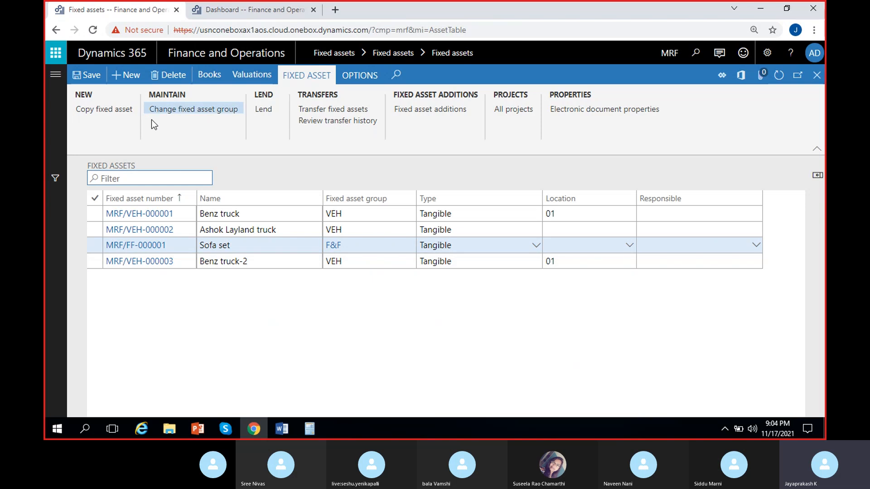
# Step: Start another fixed asset in the F&F group and name it "Chairs"
pyautogui.click(126, 74)
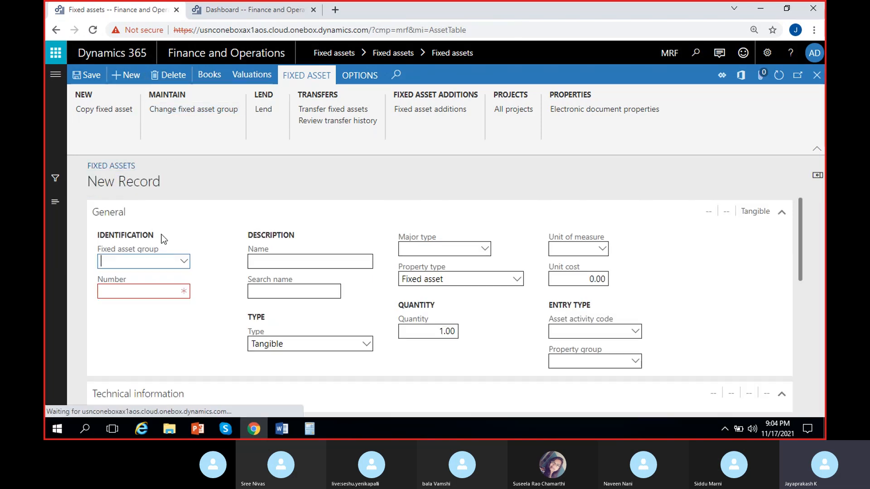
pyautogui.click(183, 261)
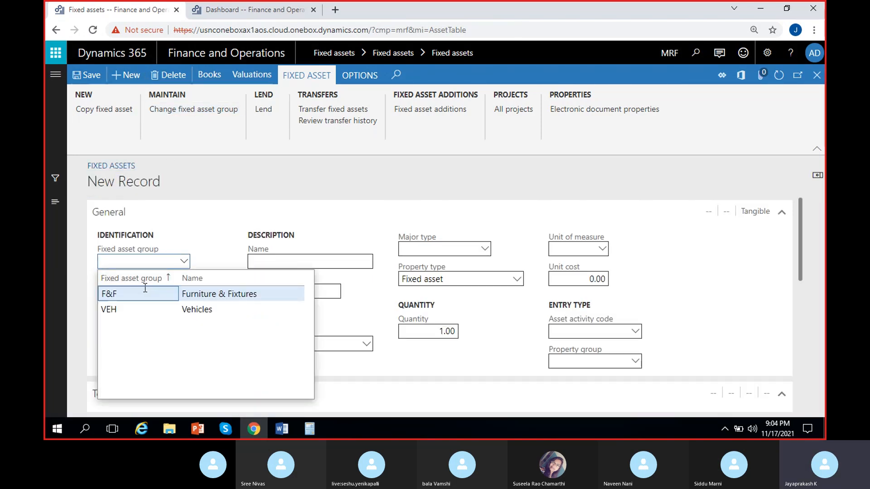
pyautogui.click(145, 289)
pyautogui.click(272, 263)
pyautogui.write('Chairs')
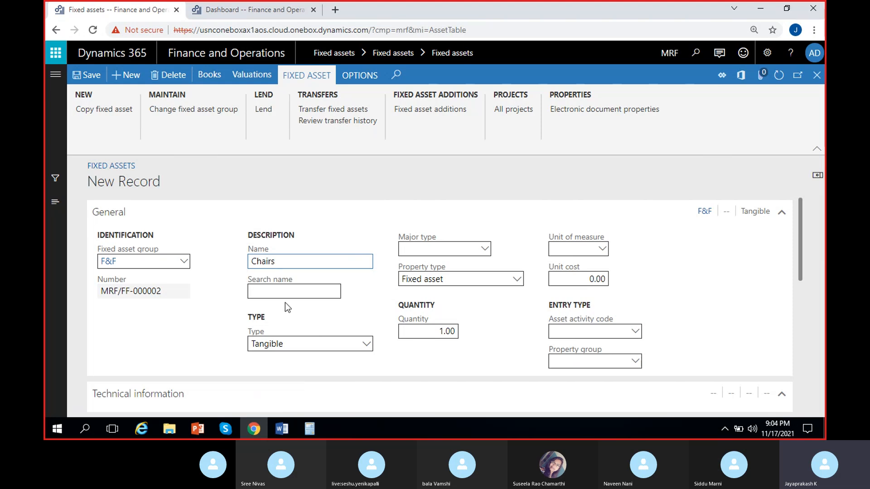
pyautogui.click(317, 321)
# Step: Set the Chairs asset's quantity to 50 and unit of measure to ea, save the record and open its books
pyautogui.click(441, 332)
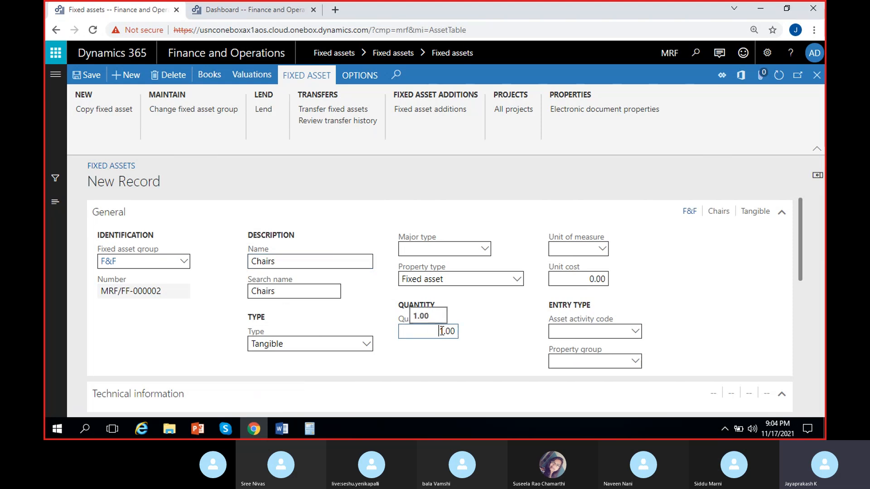
pyautogui.click(481, 359)
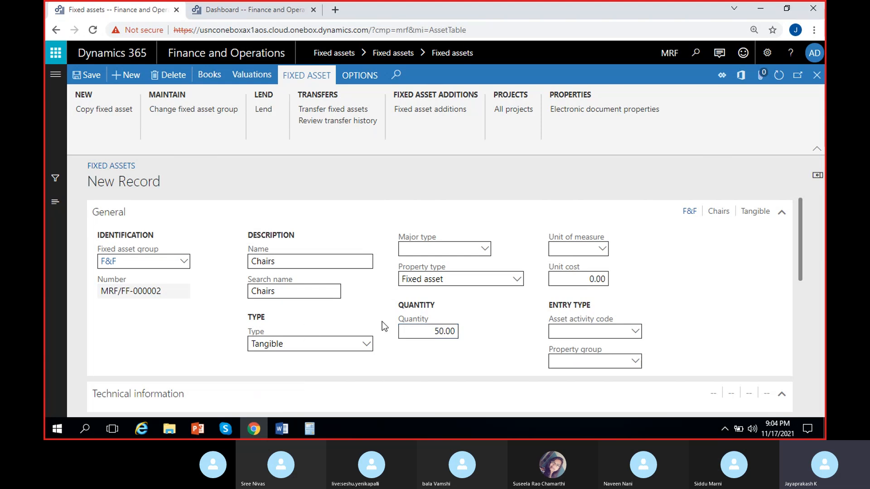
pyautogui.click(578, 246)
pyautogui.click(462, 277)
pyautogui.press('BackSpace')
pyautogui.write('ea')
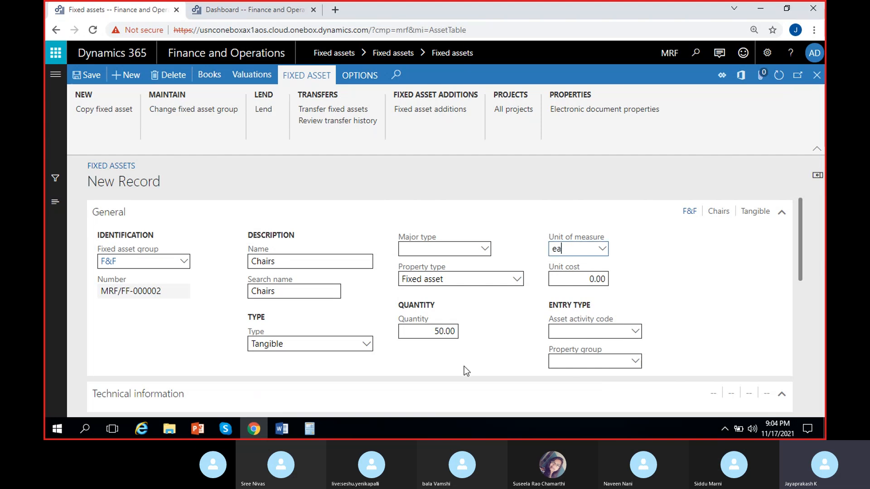
pyautogui.click(518, 317)
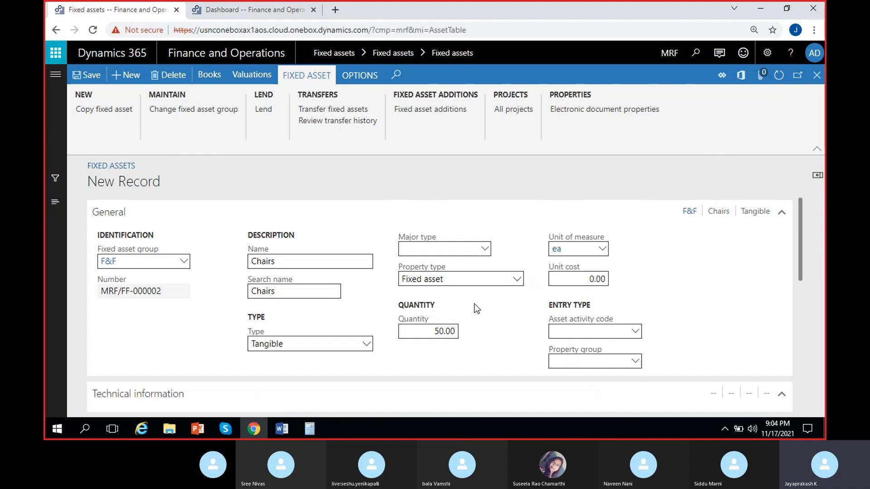
pyautogui.click(84, 75)
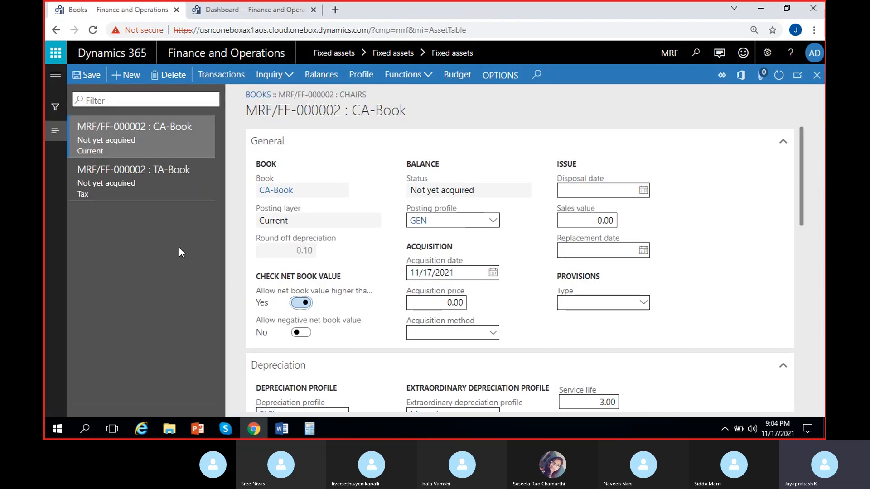
# Step: In the second browser tab, open the fixed asset groups setup and examine the VEH and F&F groups, including the F&F posting layers
pyautogui.click(233, 12)
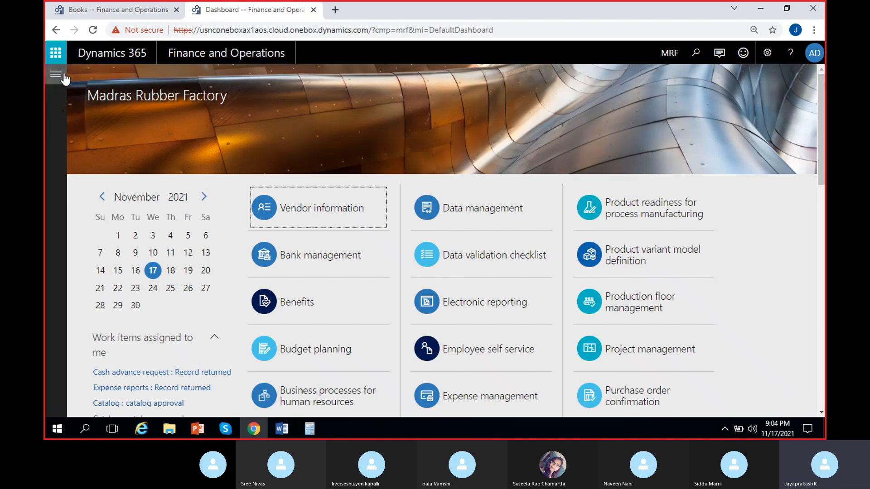
pyautogui.click(56, 76)
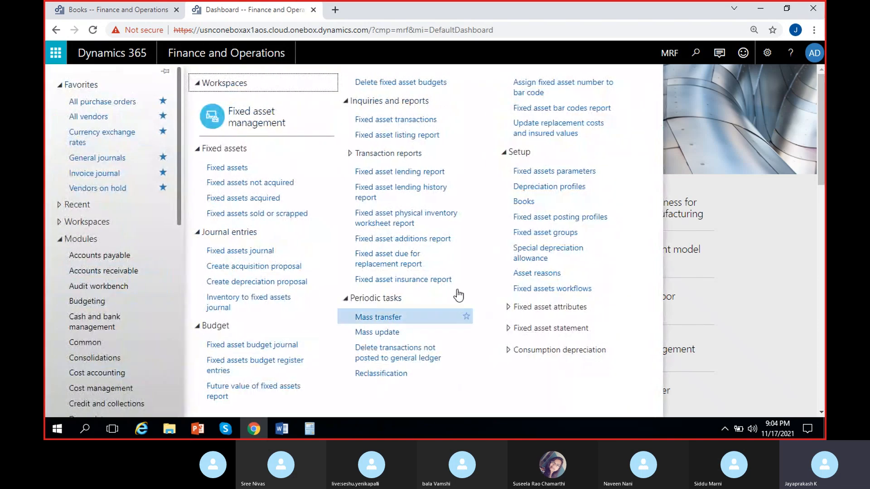
pyautogui.click(545, 232)
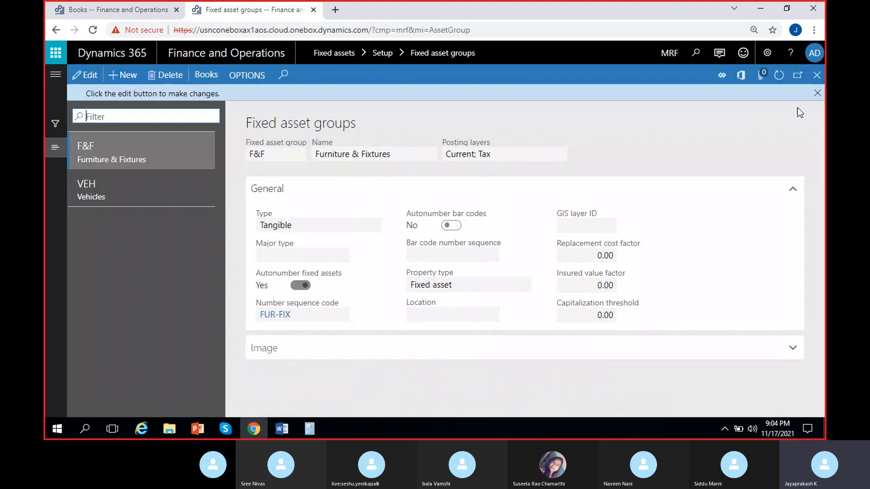
pyautogui.click(817, 93)
pyautogui.click(136, 174)
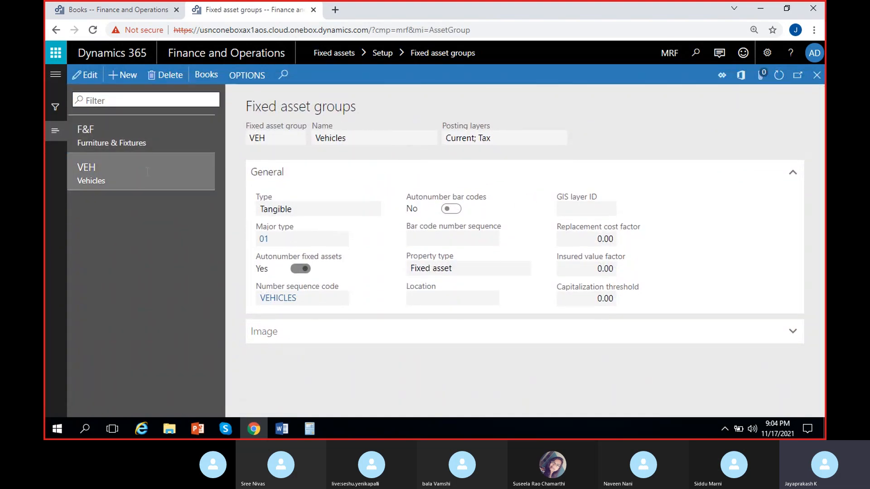
pyautogui.click(130, 130)
pyautogui.click(494, 139)
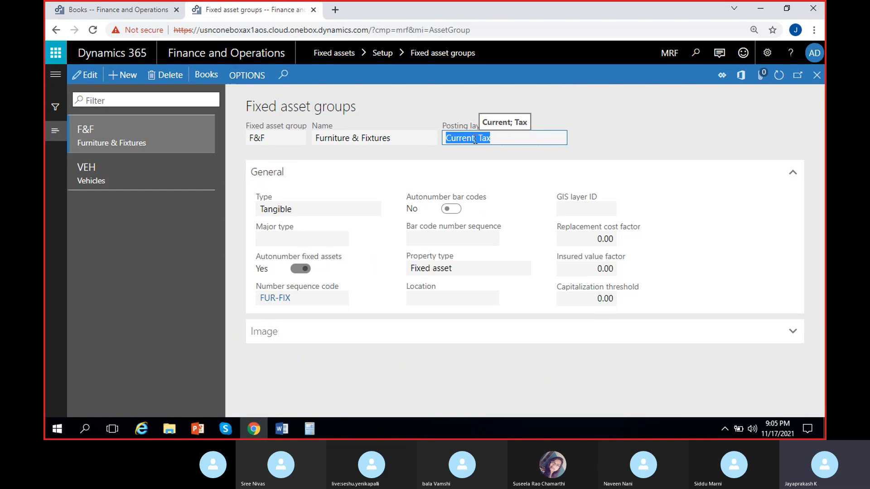
# Step: Examine the books assigned to the F&F group and return to the Chairs asset's books
pyautogui.click(212, 75)
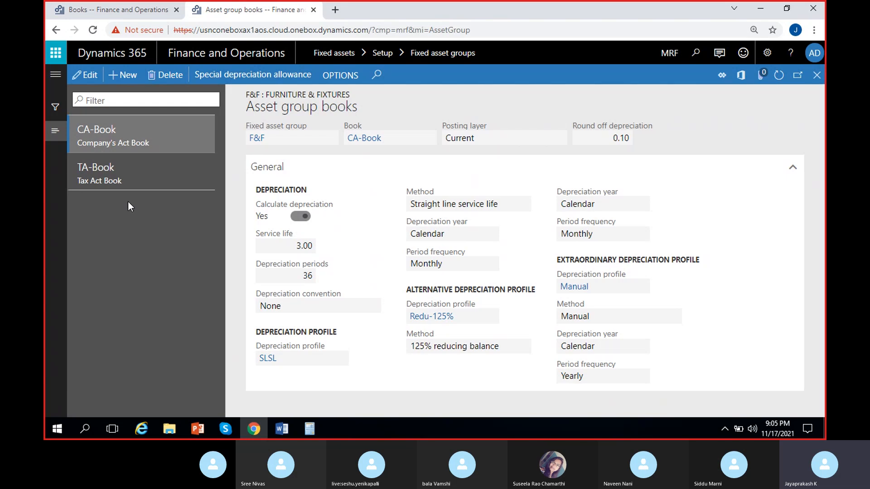
pyautogui.click(816, 76)
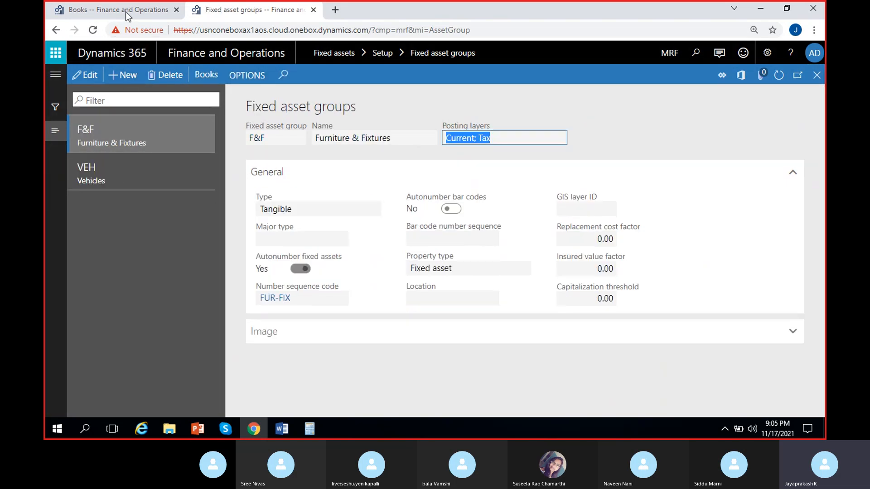
pyautogui.click(126, 12)
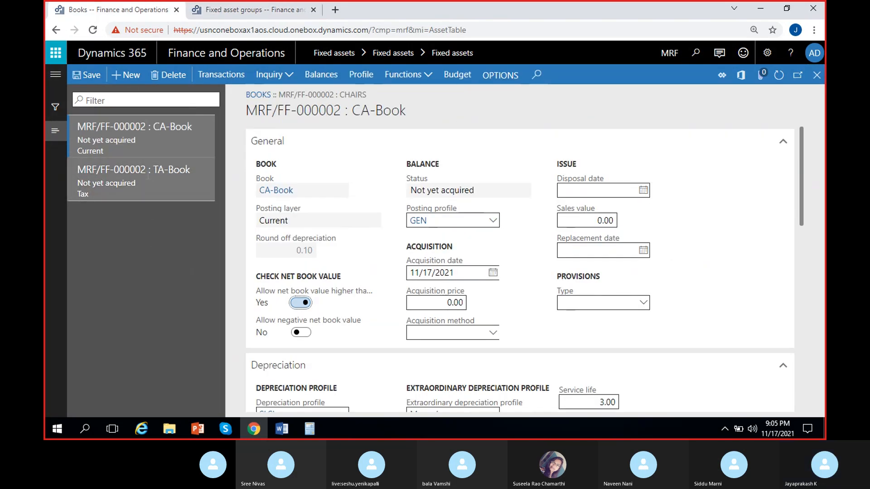
# Step: Close the Chairs books and asset record, and open the valuations of the Benz truck from the fixed assets list
pyautogui.click(817, 76)
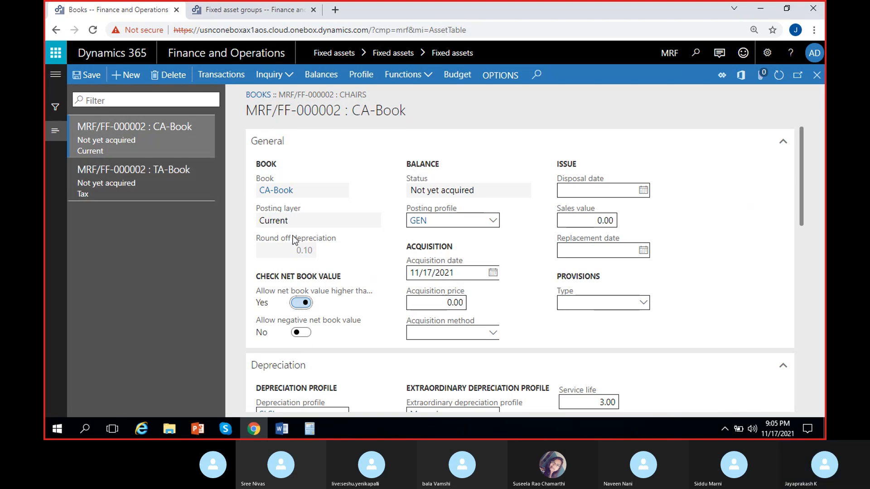
pyautogui.click(817, 75)
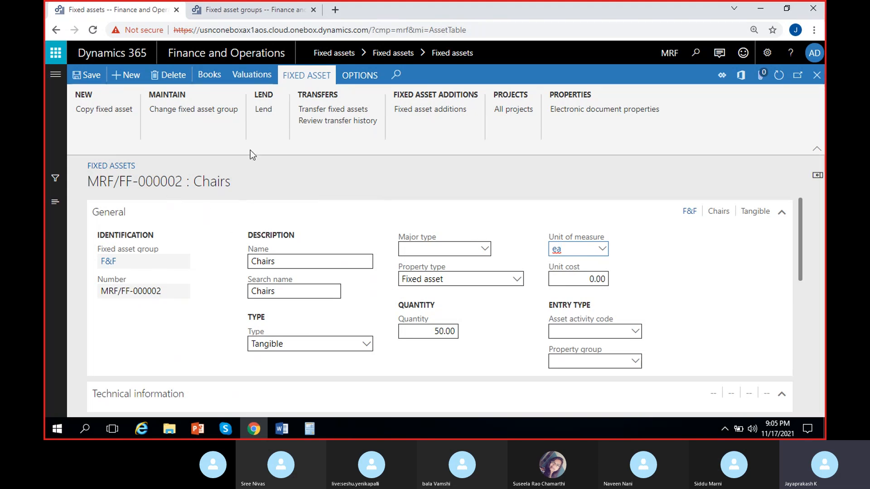
pyautogui.click(817, 75)
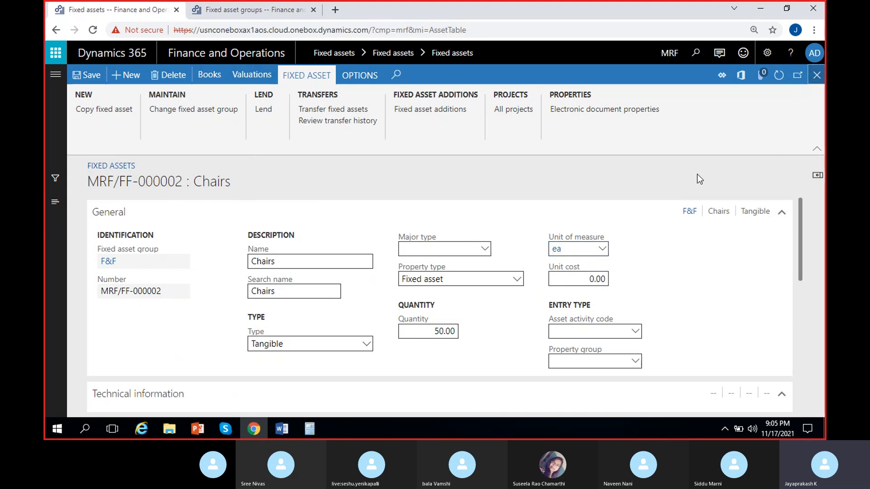
pyautogui.click(257, 210)
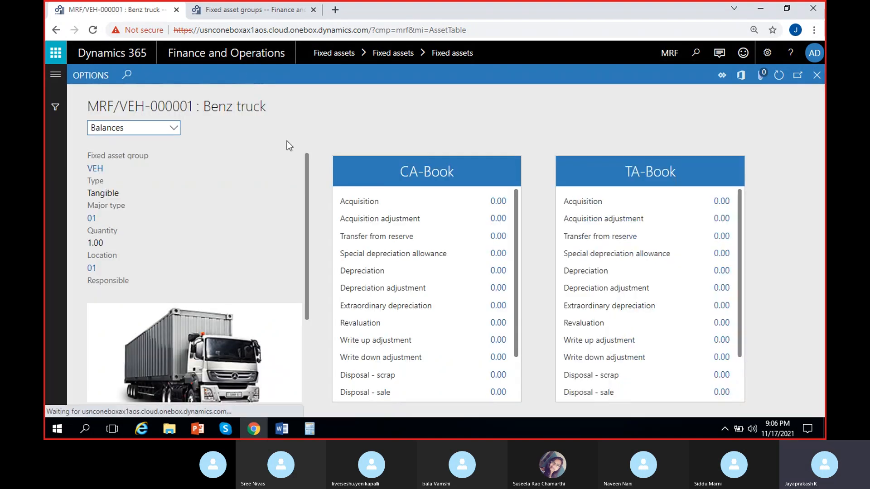
# Step: Examine the Benz truck's balances in the CA-Book and TA-Book, from acquisition down to net book value
pyautogui.scroll(-3, 227, 336)
pyautogui.scroll(3, 221, 322)
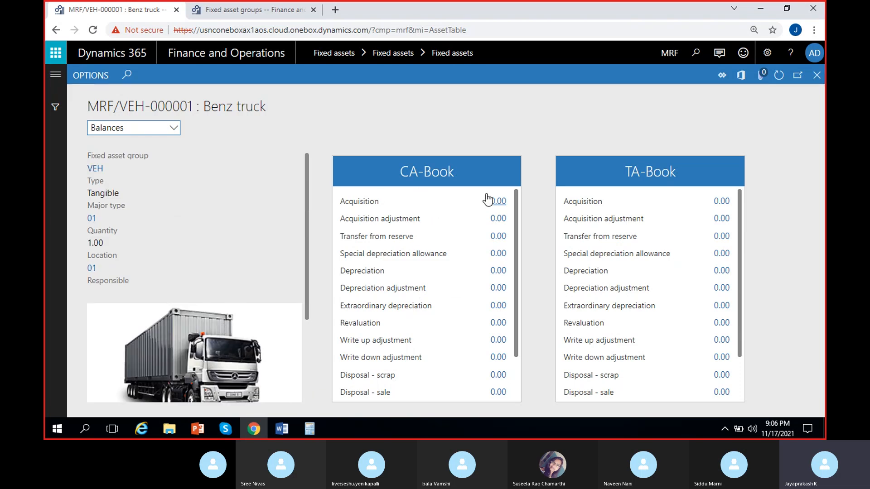
pyautogui.scroll(-2, 439, 249)
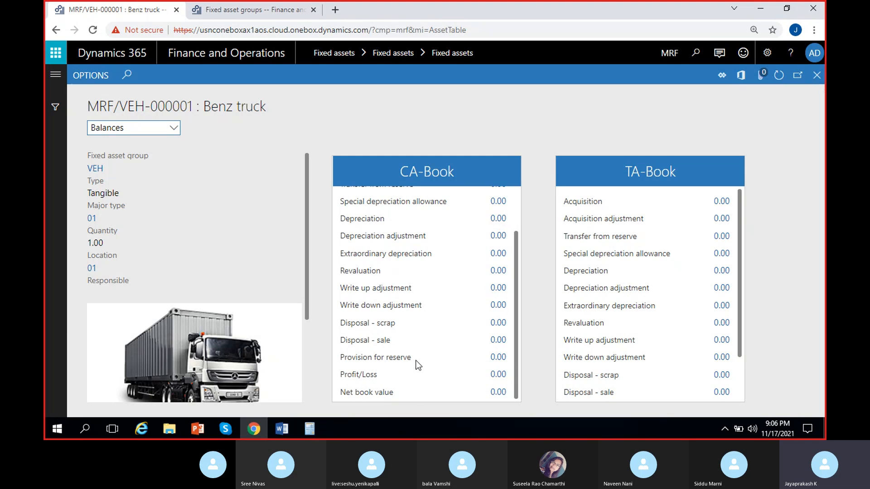
pyautogui.scroll(-2, 628, 299)
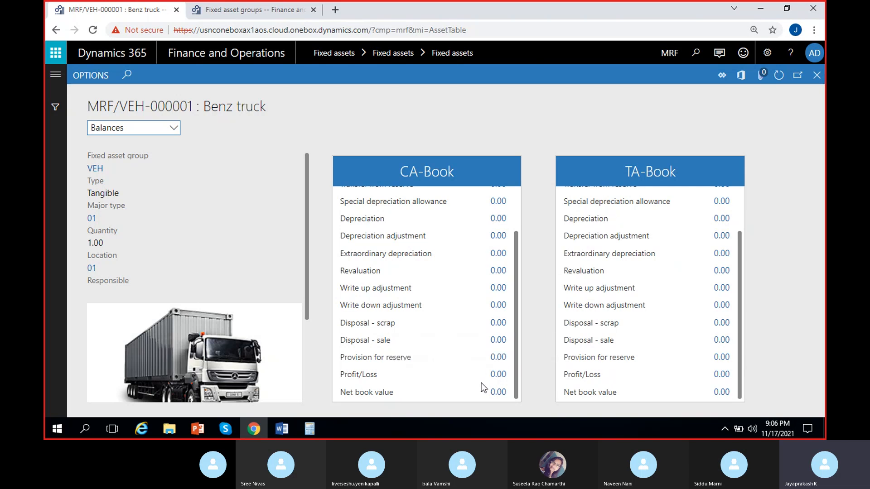
pyautogui.scroll(3, 478, 356)
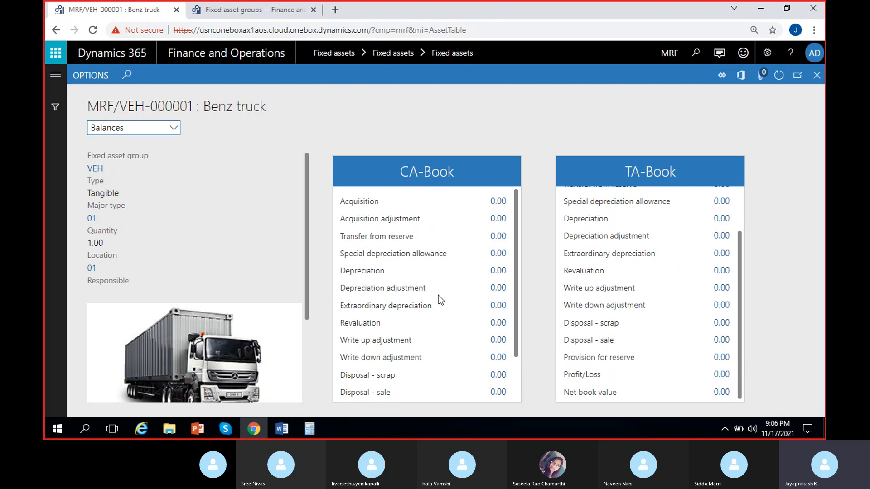
pyautogui.scroll(3, 605, 351)
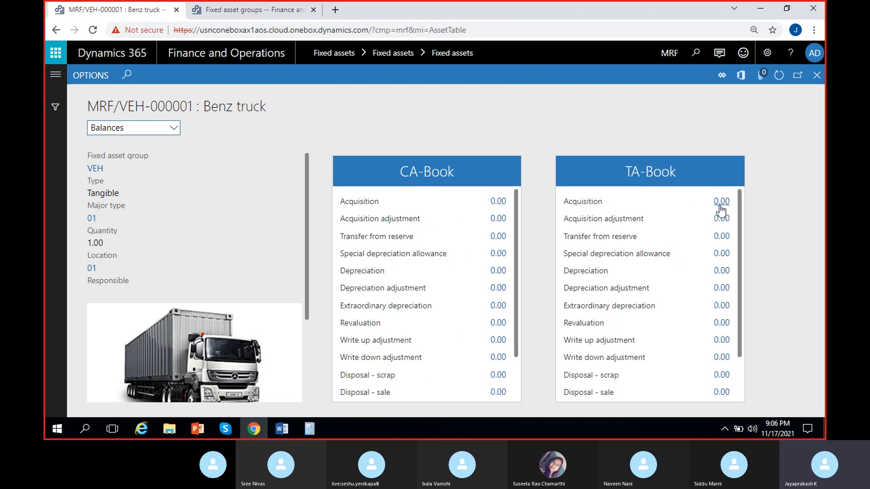
pyautogui.scroll(-3, 443, 326)
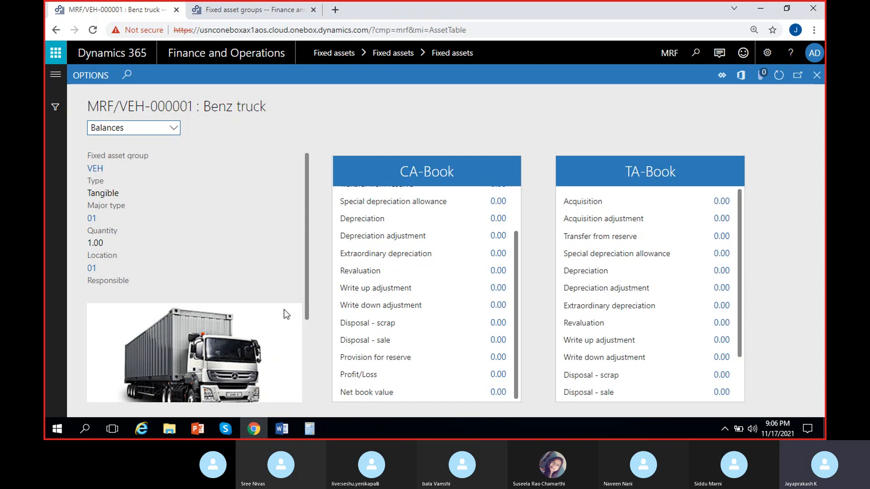
pyautogui.scroll(3, 441, 332)
# Step: Show the Benz truck's depreciation Profile and compare the 6/30/2022 net book values in the CA-Book and TA-Book
pyautogui.click(174, 129)
pyautogui.click(148, 160)
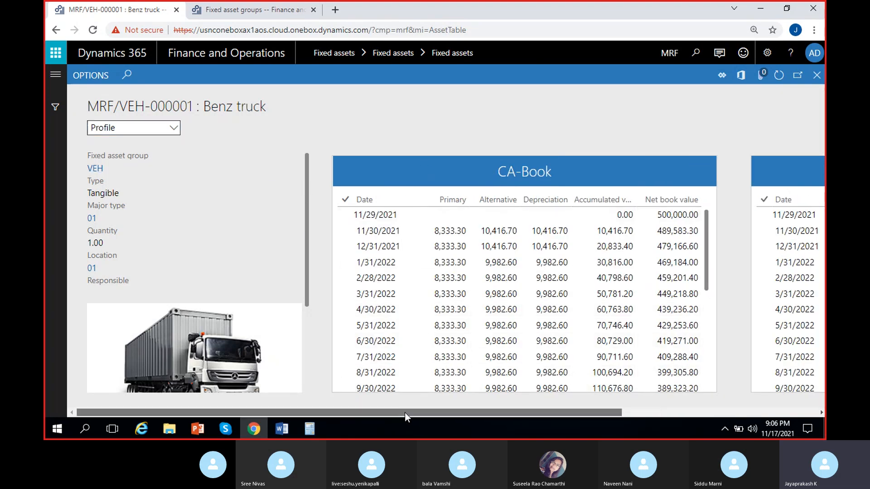
pyautogui.moveTo(404, 412); pyautogui.dragTo(579, 414)
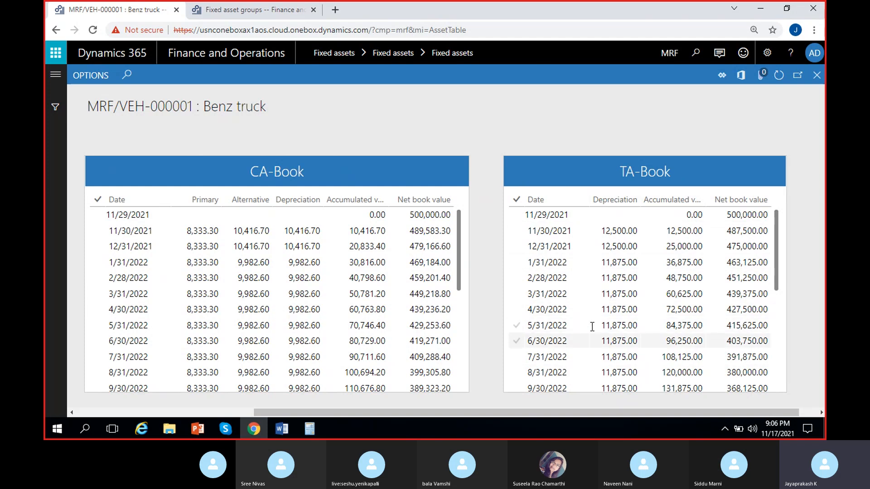
pyautogui.click(139, 341)
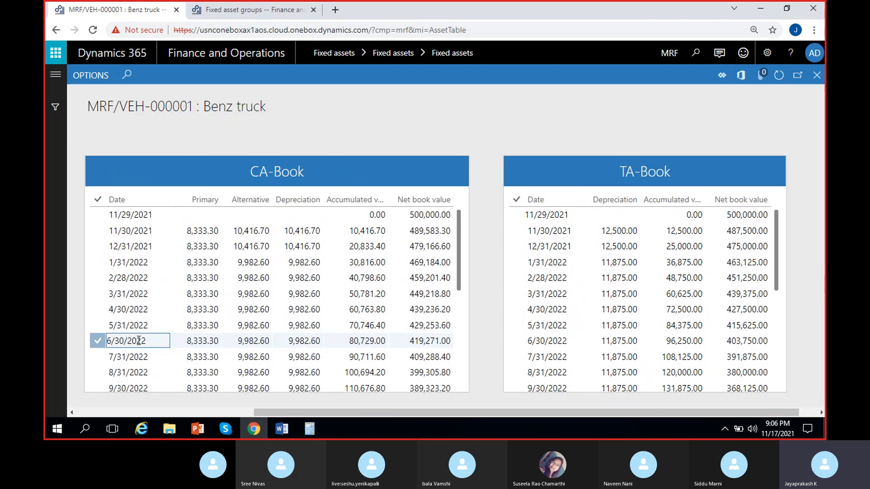
pyautogui.click(556, 341)
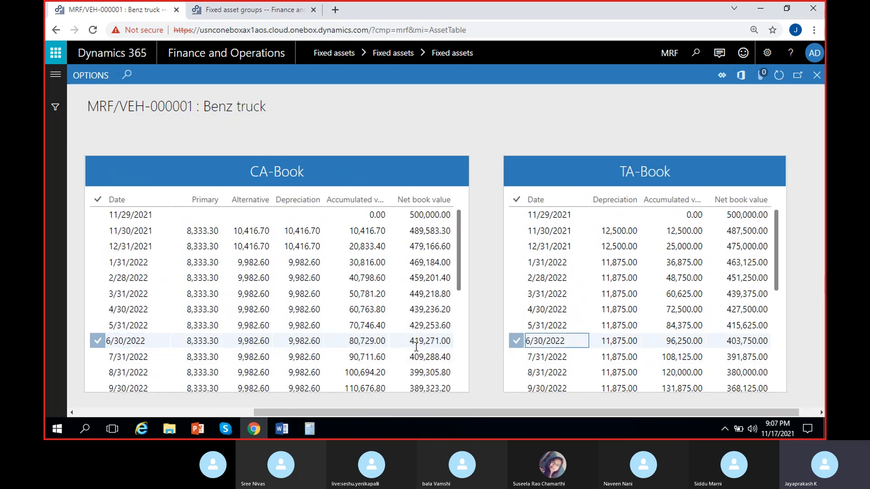
pyautogui.click(408, 342)
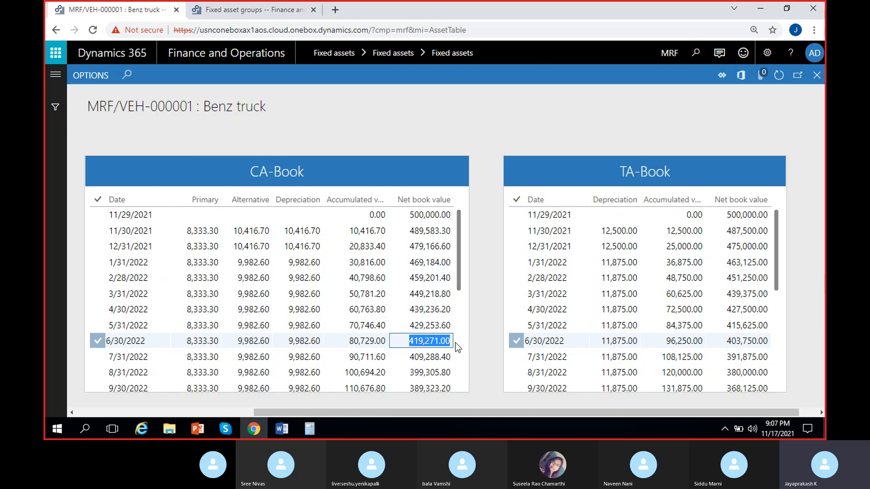
pyautogui.click(723, 343)
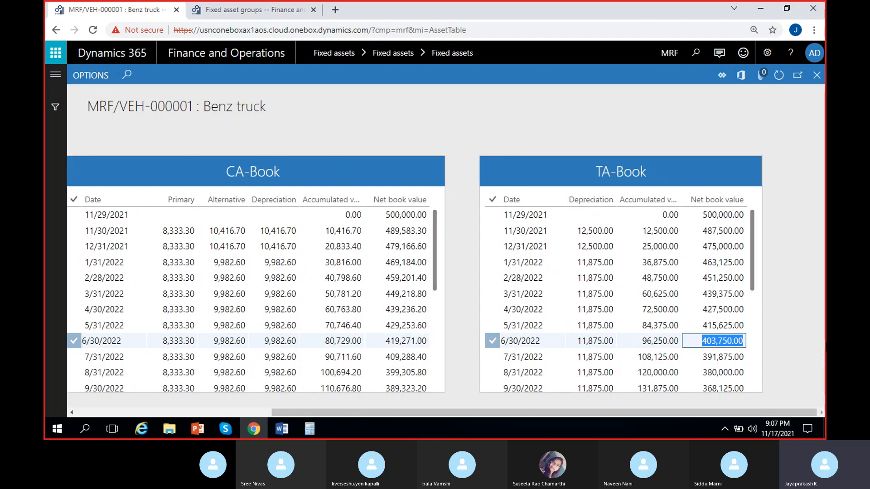
pyautogui.moveTo(413, 413); pyautogui.dragTo(326, 412)
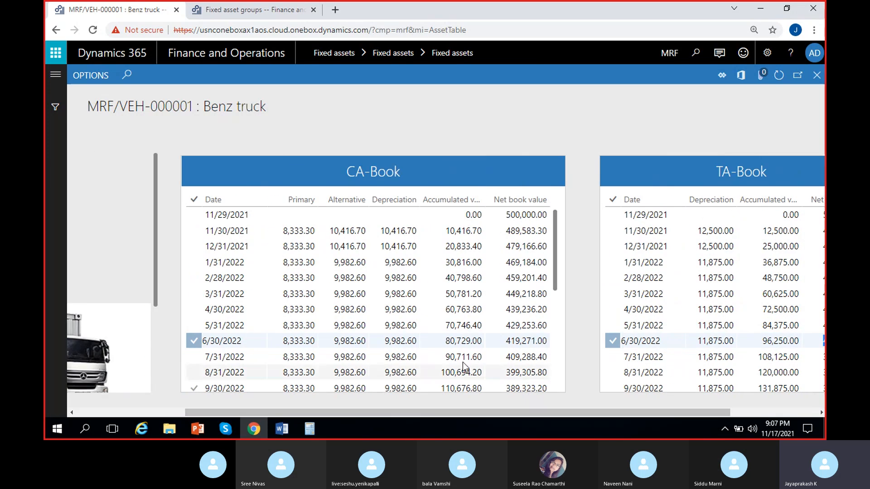
pyautogui.moveTo(512, 413); pyautogui.dragTo(594, 413)
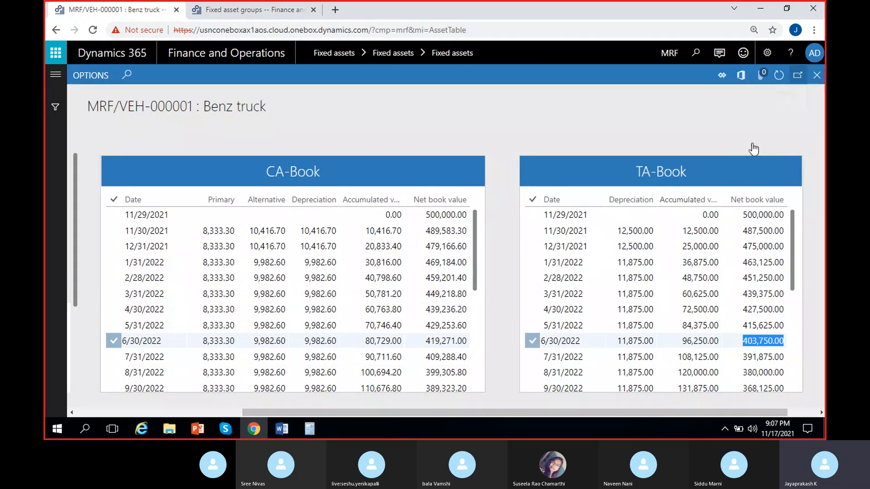
pyautogui.moveTo(489, 412); pyautogui.dragTo(313, 421)
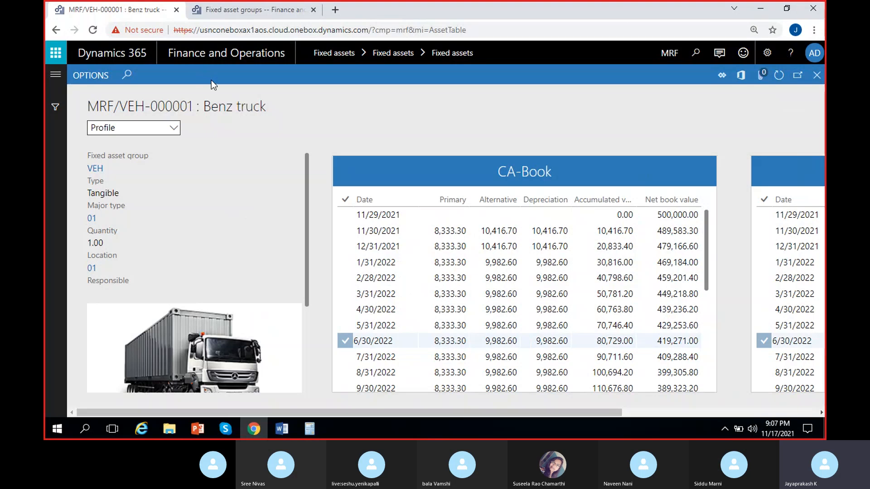
# Step: Set the Benz truck's valuations back to the Balances view and return to the fixed assets list
pyautogui.click(164, 129)
pyautogui.click(153, 140)
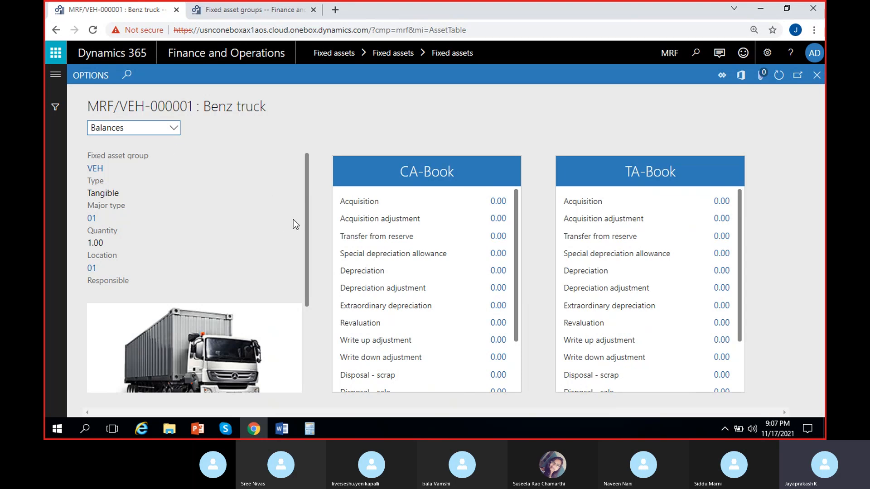
pyautogui.click(816, 75)
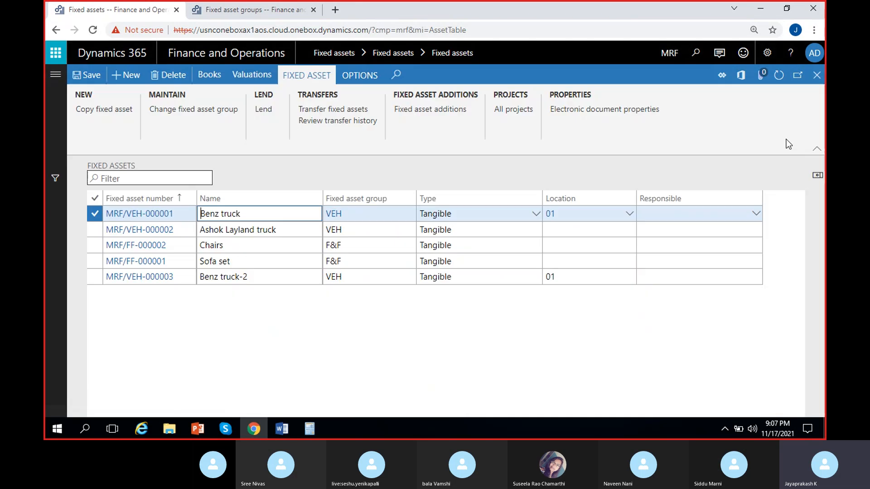
# Step: Switch to the Skype call window
pyautogui.click(220, 309)
pyautogui.click(215, 343)
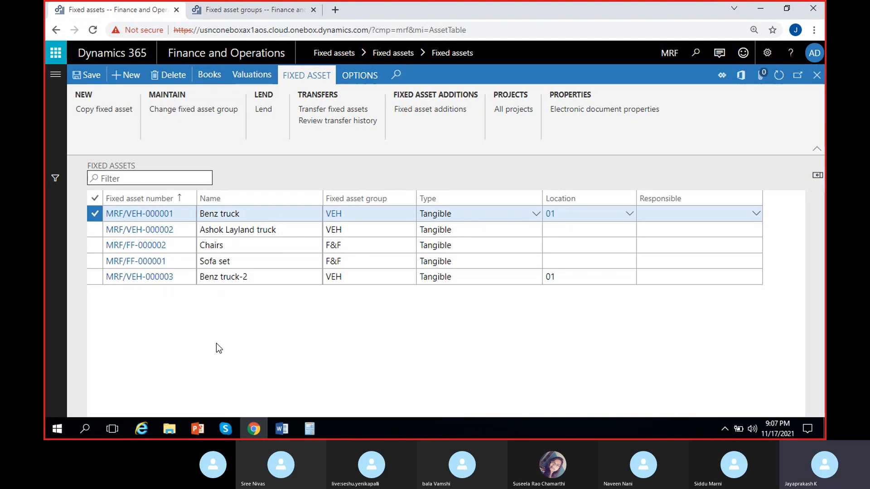
pyautogui.click(233, 430)
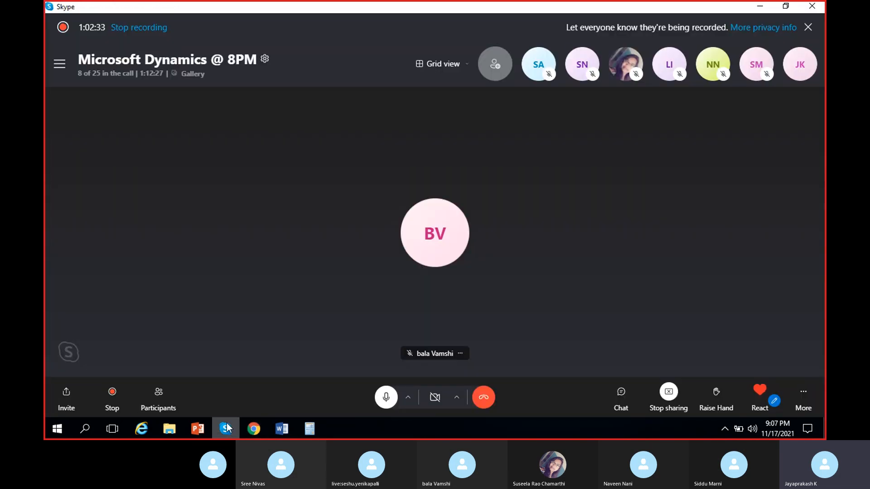